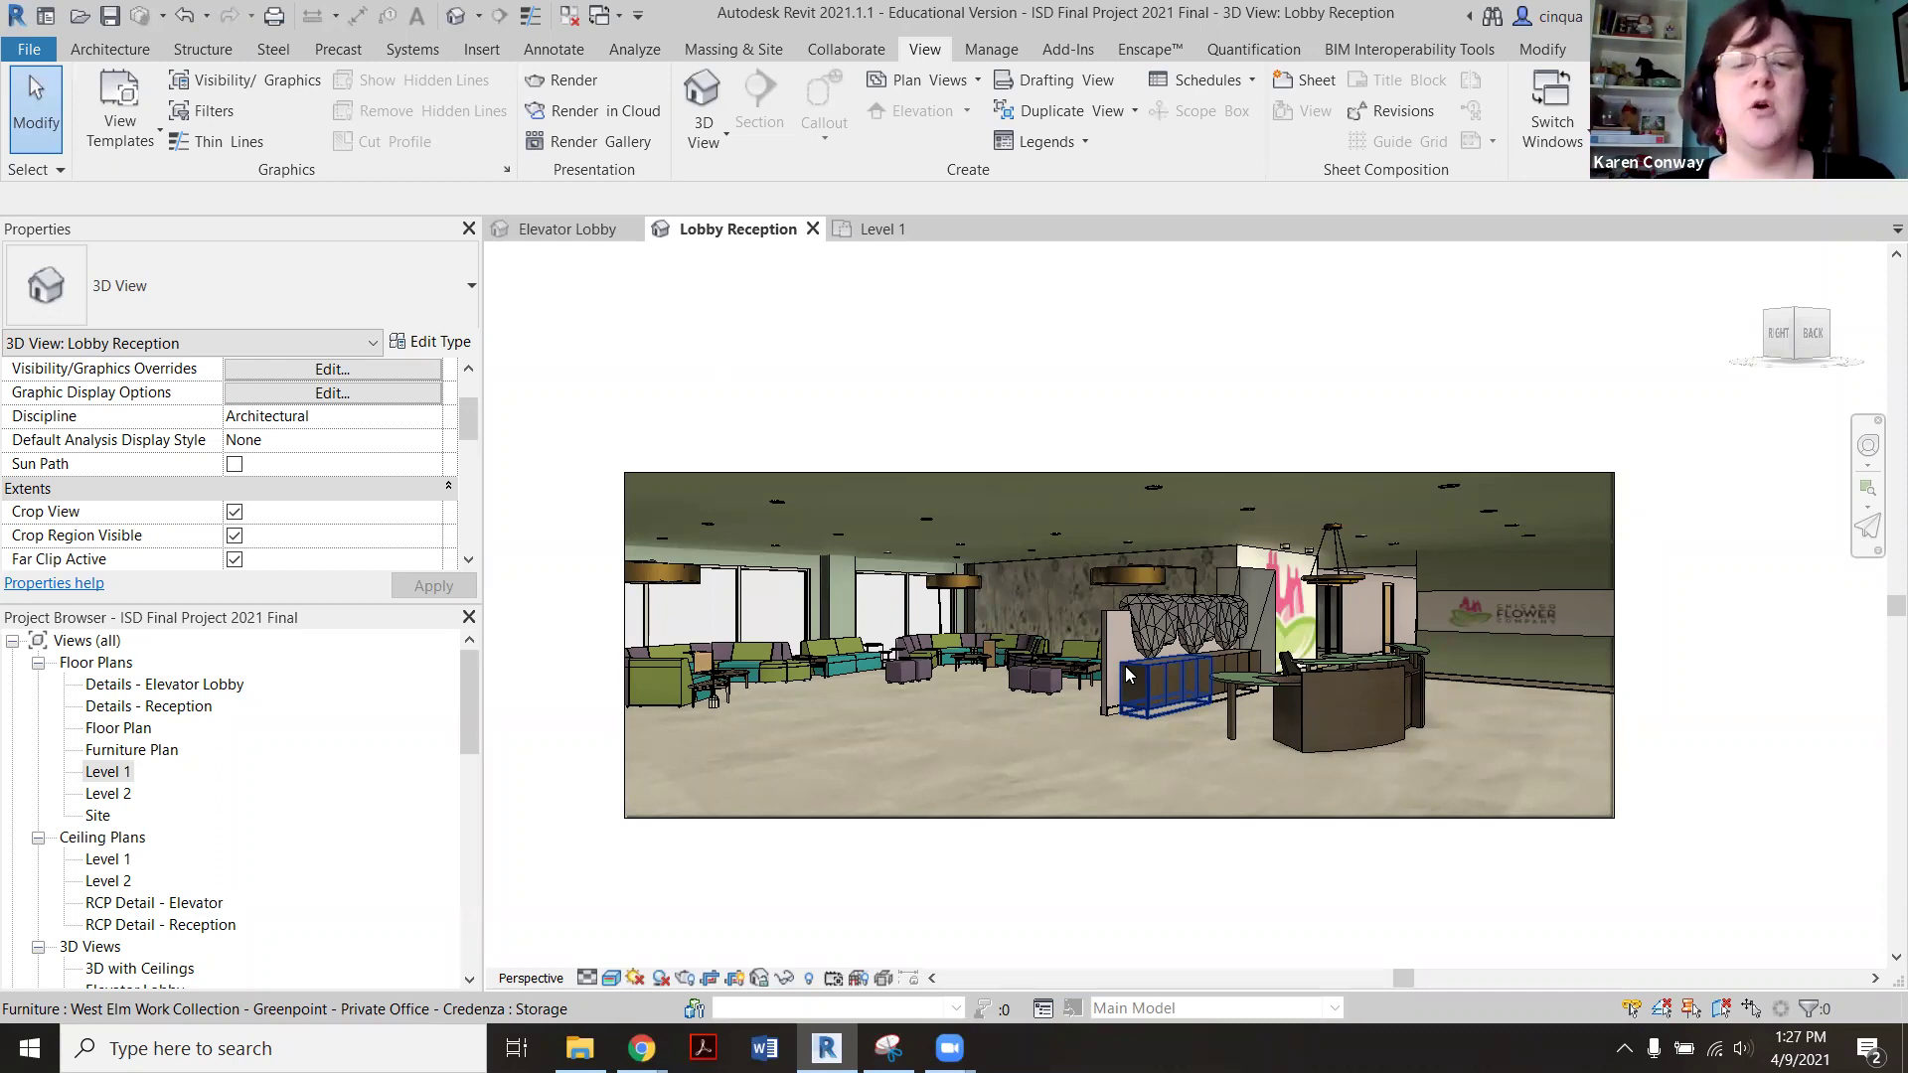
# Show the Enscape ribbon tools while in the Lobby Reception 3D view.
pyautogui.scroll(2, 1047, 684)
pyautogui.scroll(-2, 1048, 682)
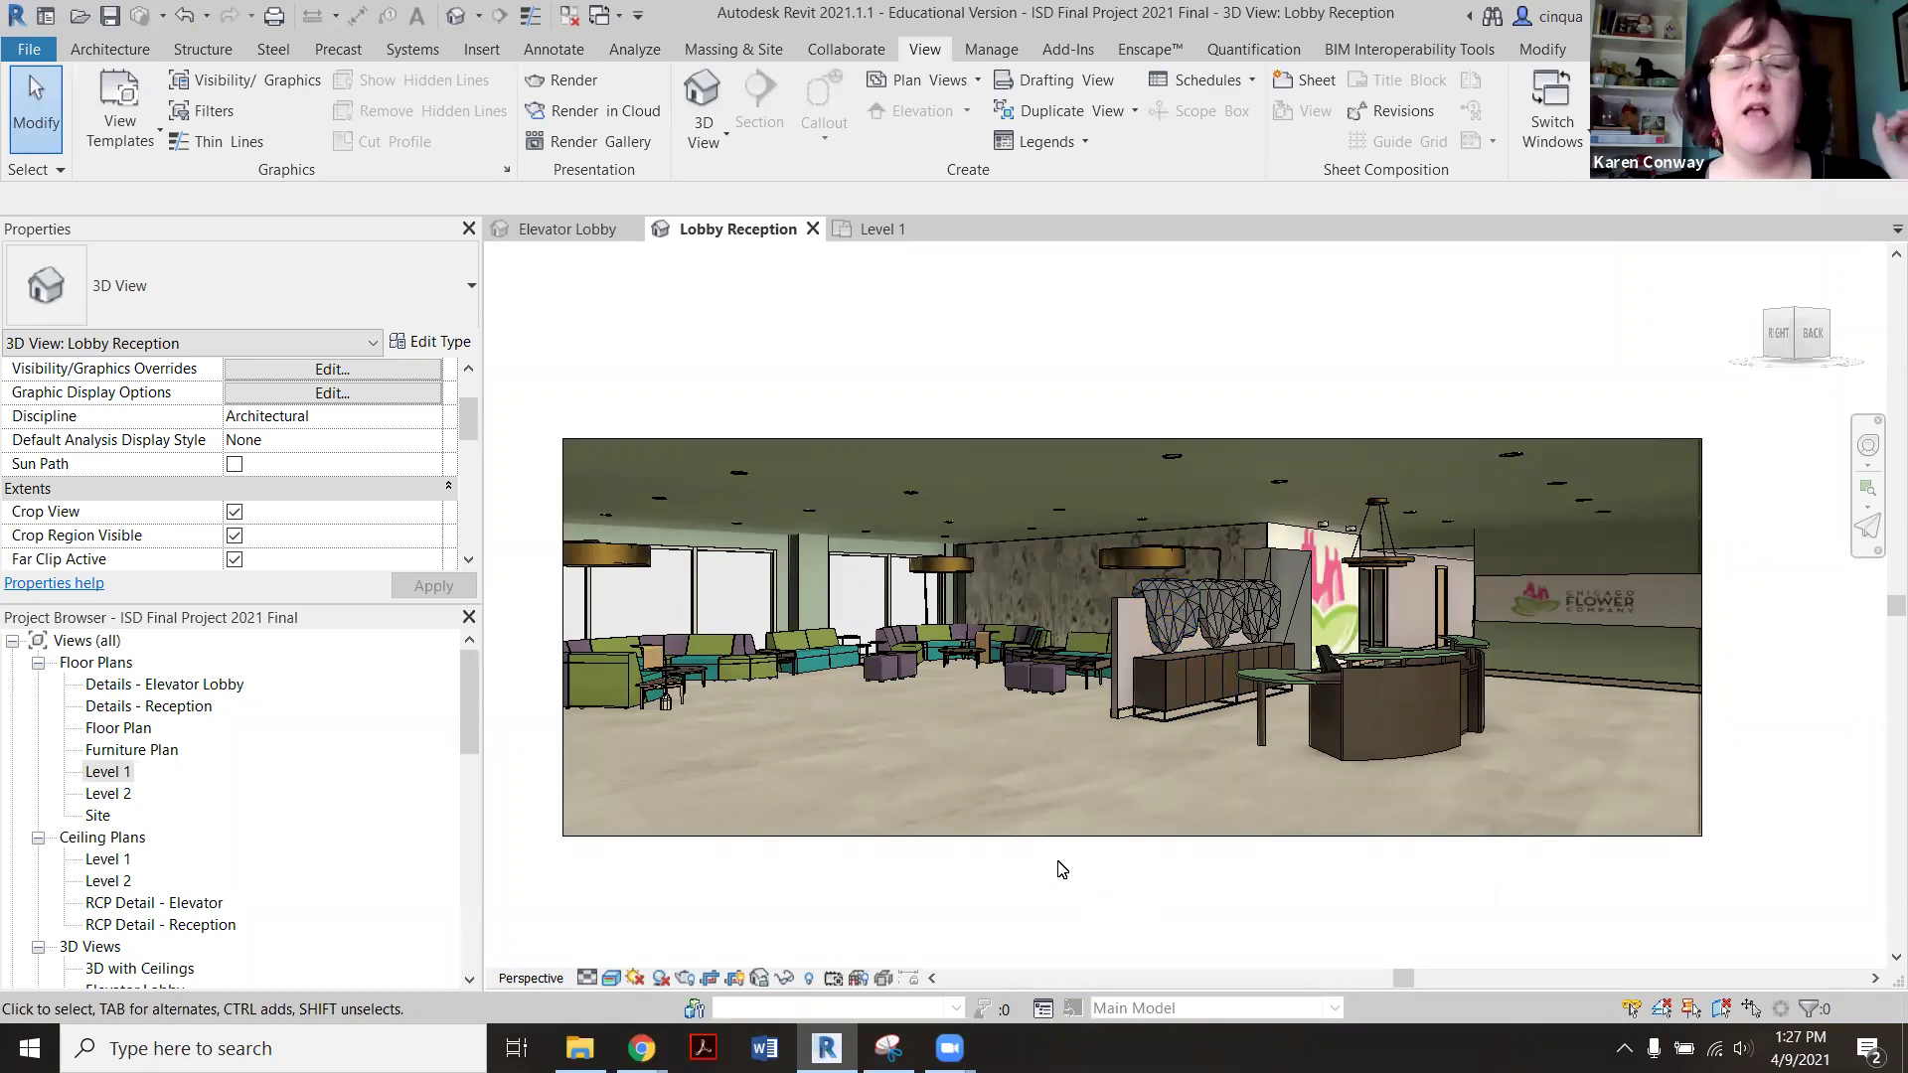
pyautogui.click(1144, 50)
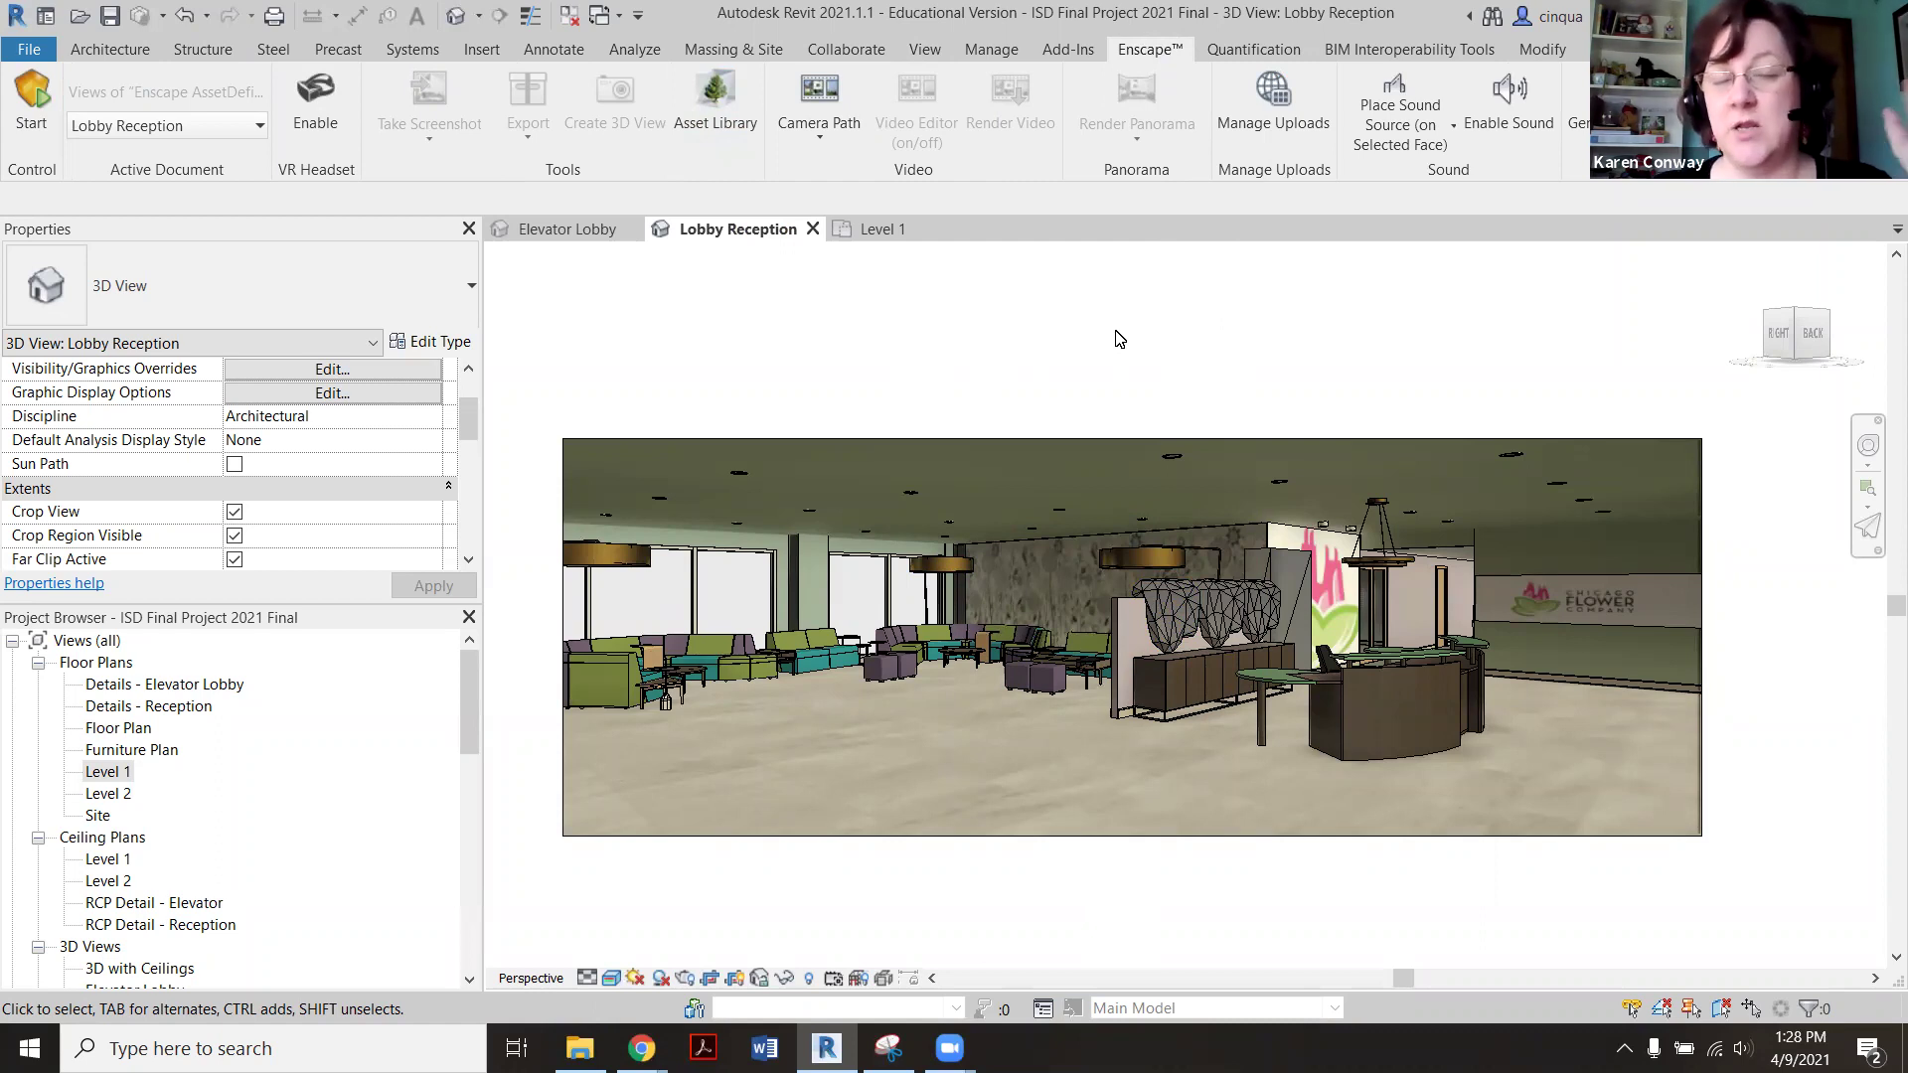
# Open the Enscape Asset Library and filter it to Vegetation assets.
pyautogui.click(730, 120)
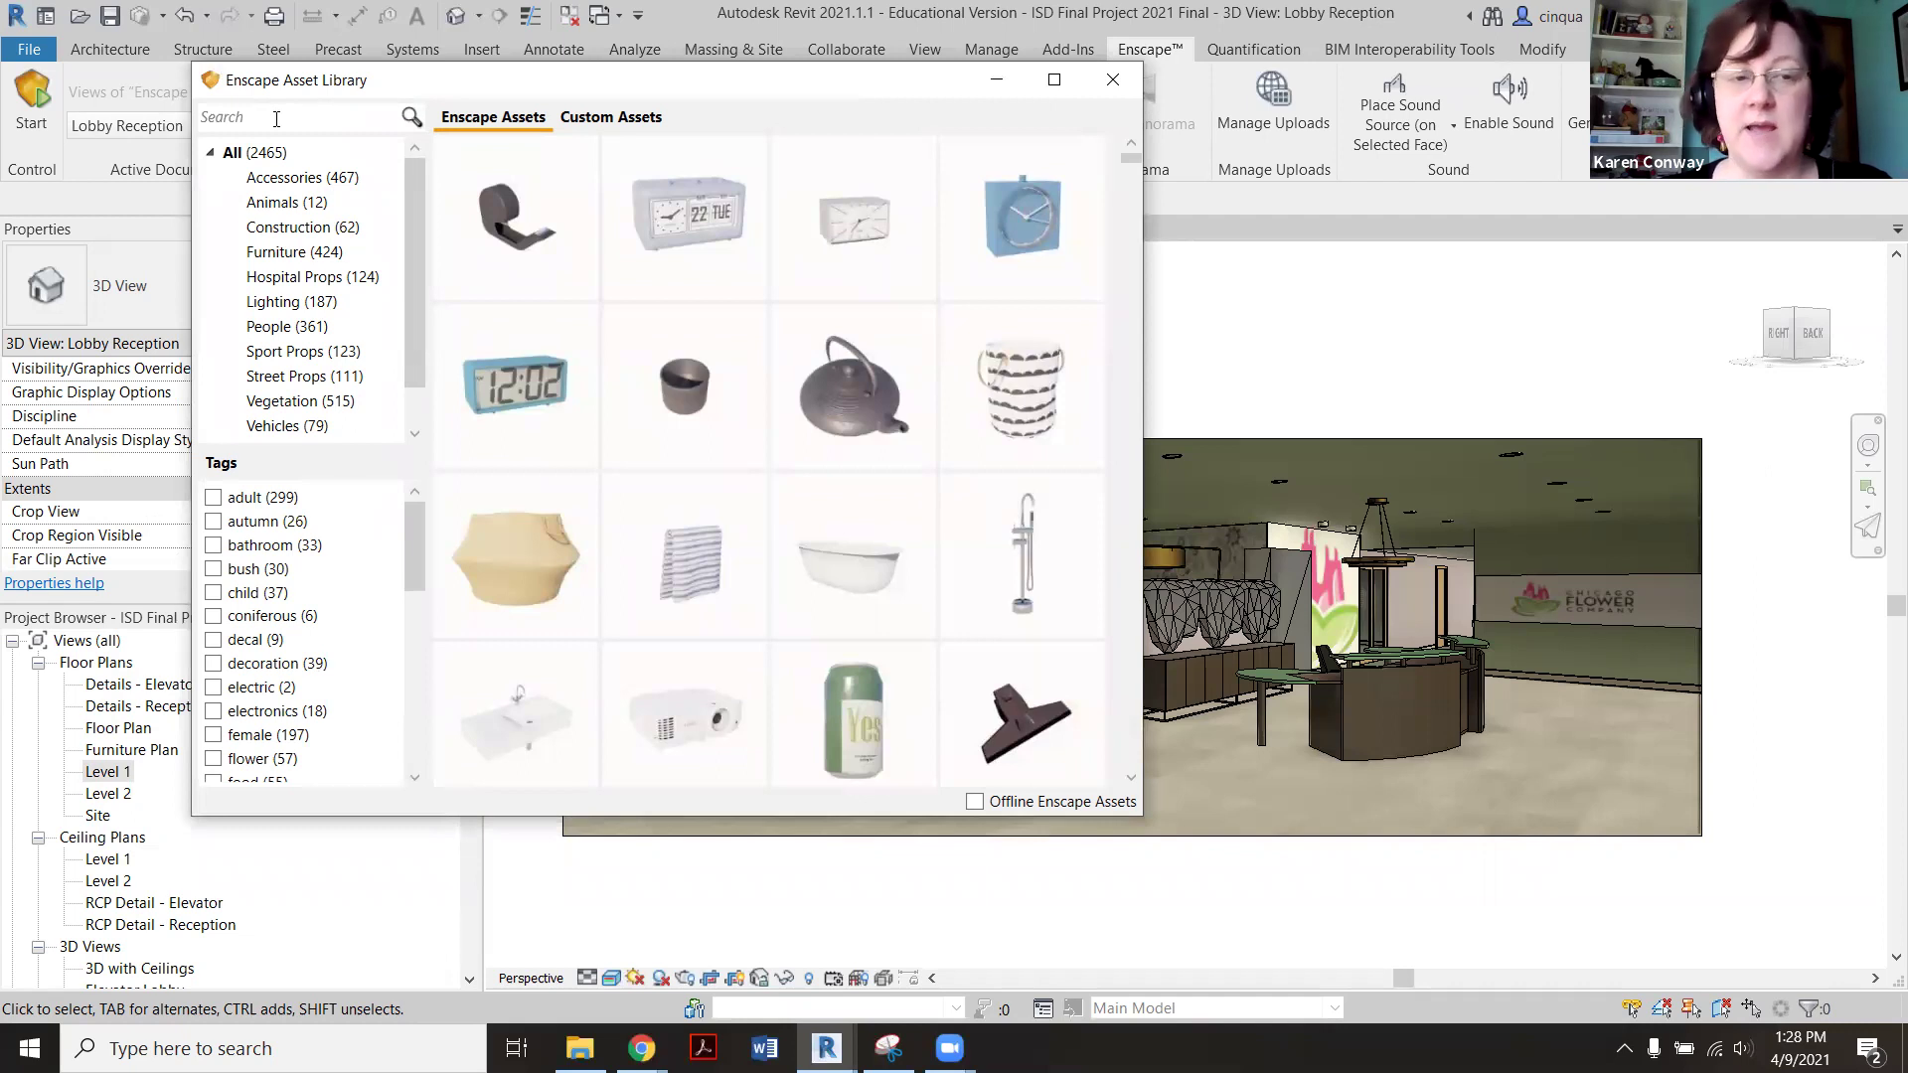
pyautogui.moveTo(411, 312); pyautogui.dragTo(421, 349)
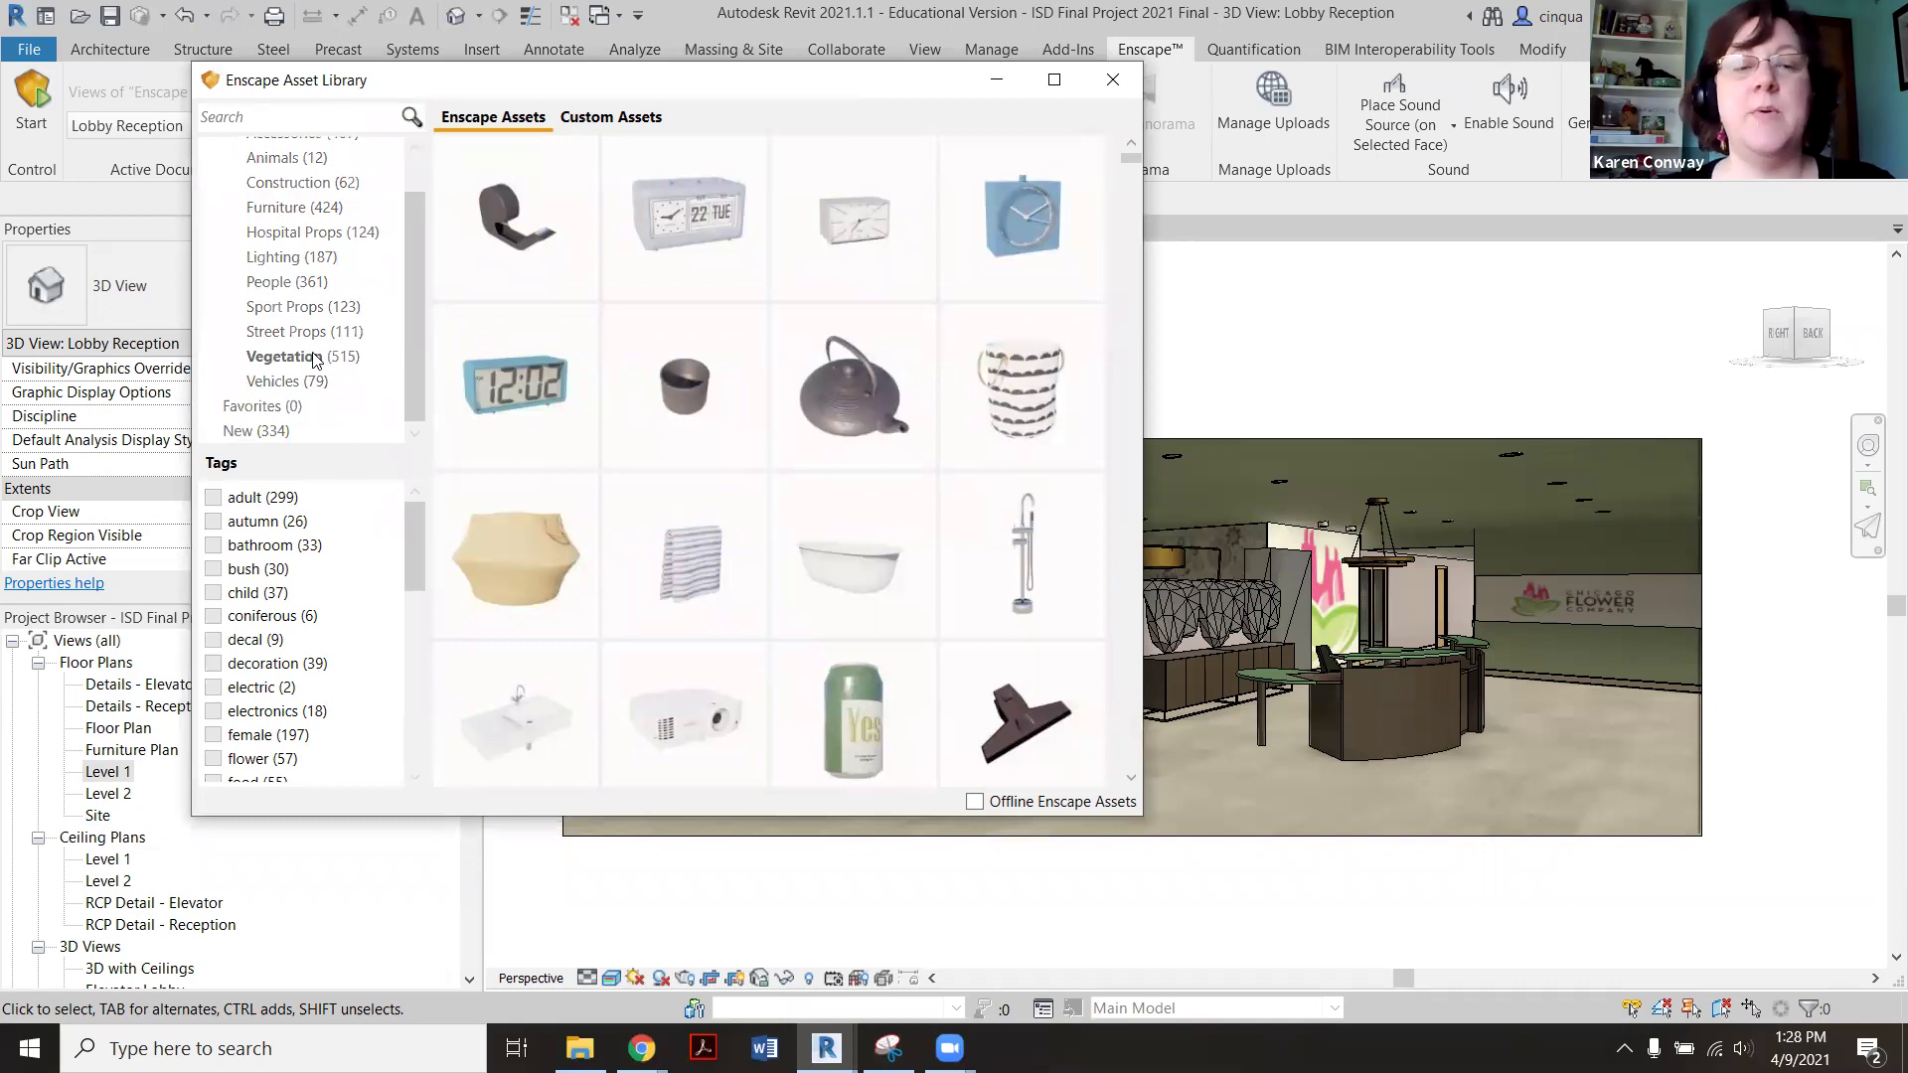
pyautogui.click(311, 358)
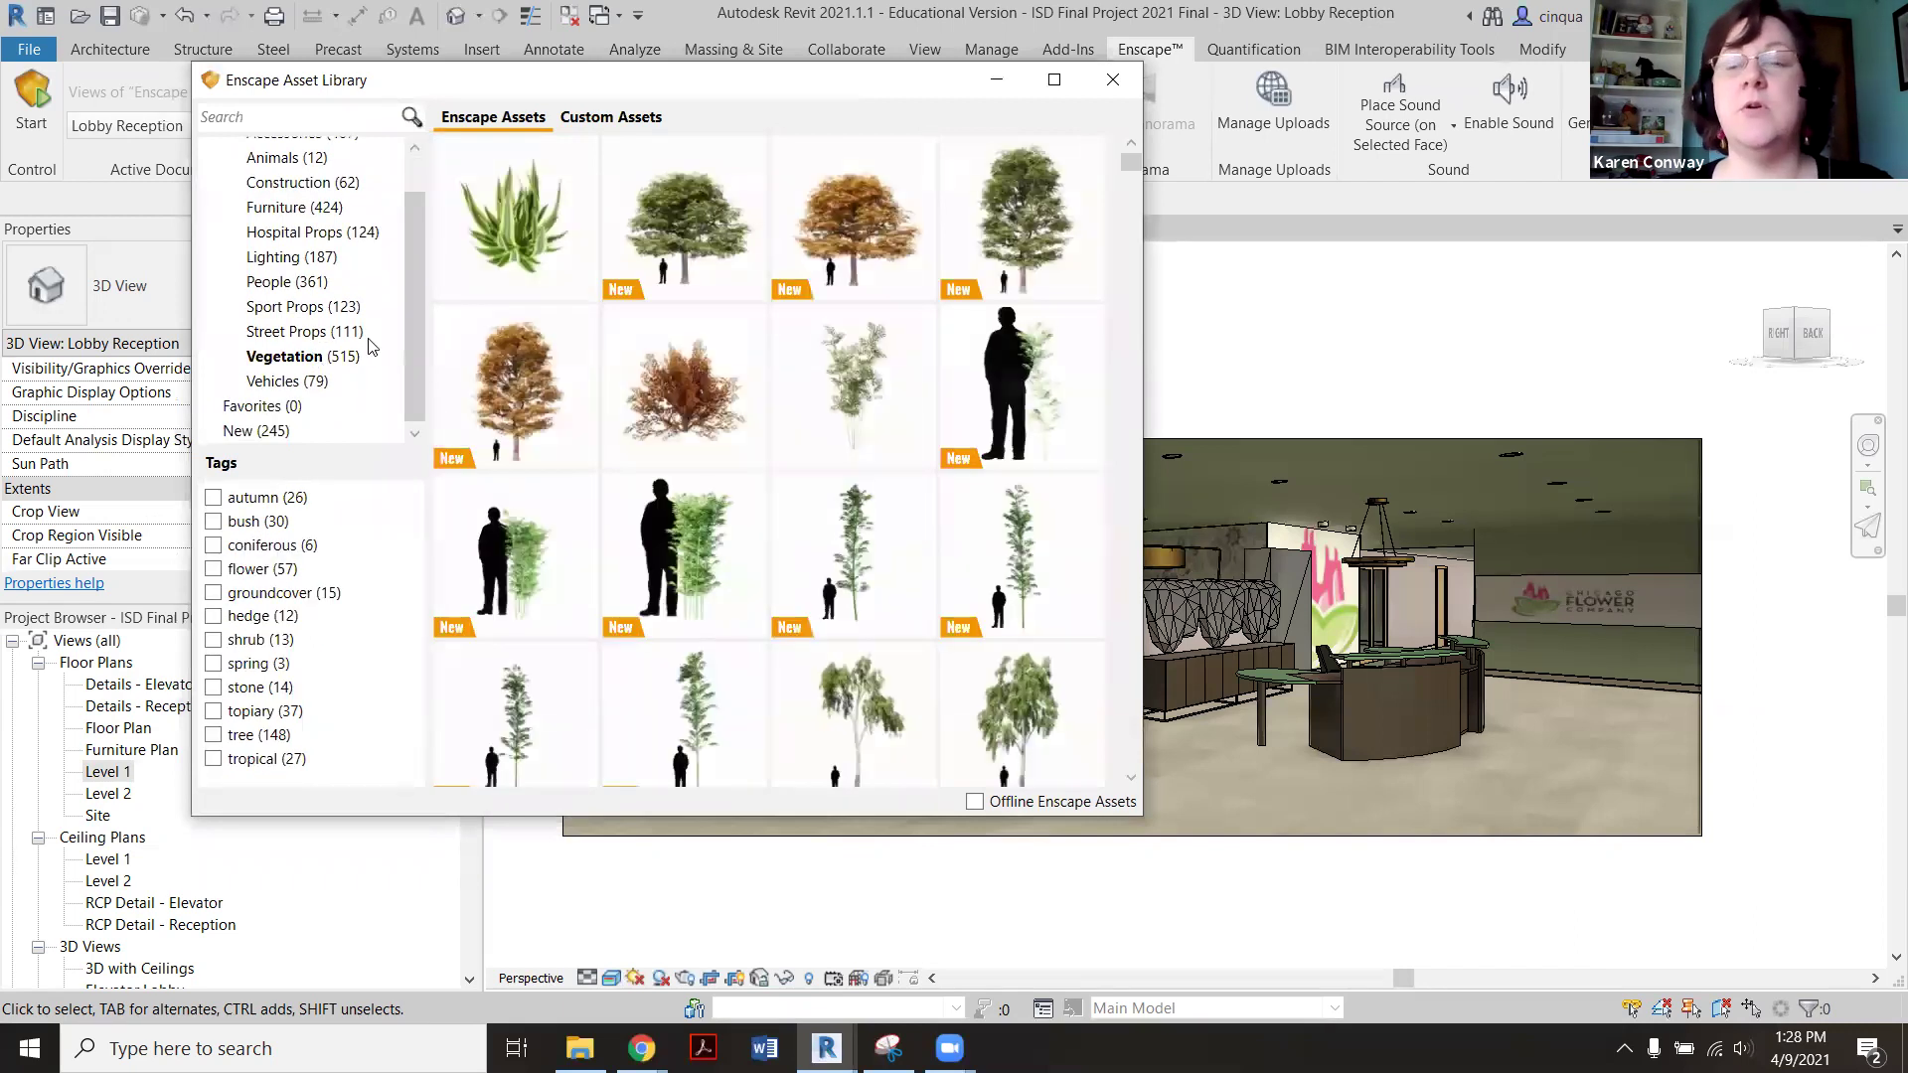
# Search the assets for 'green wall', then clear the search box.
pyautogui.click(352, 124)
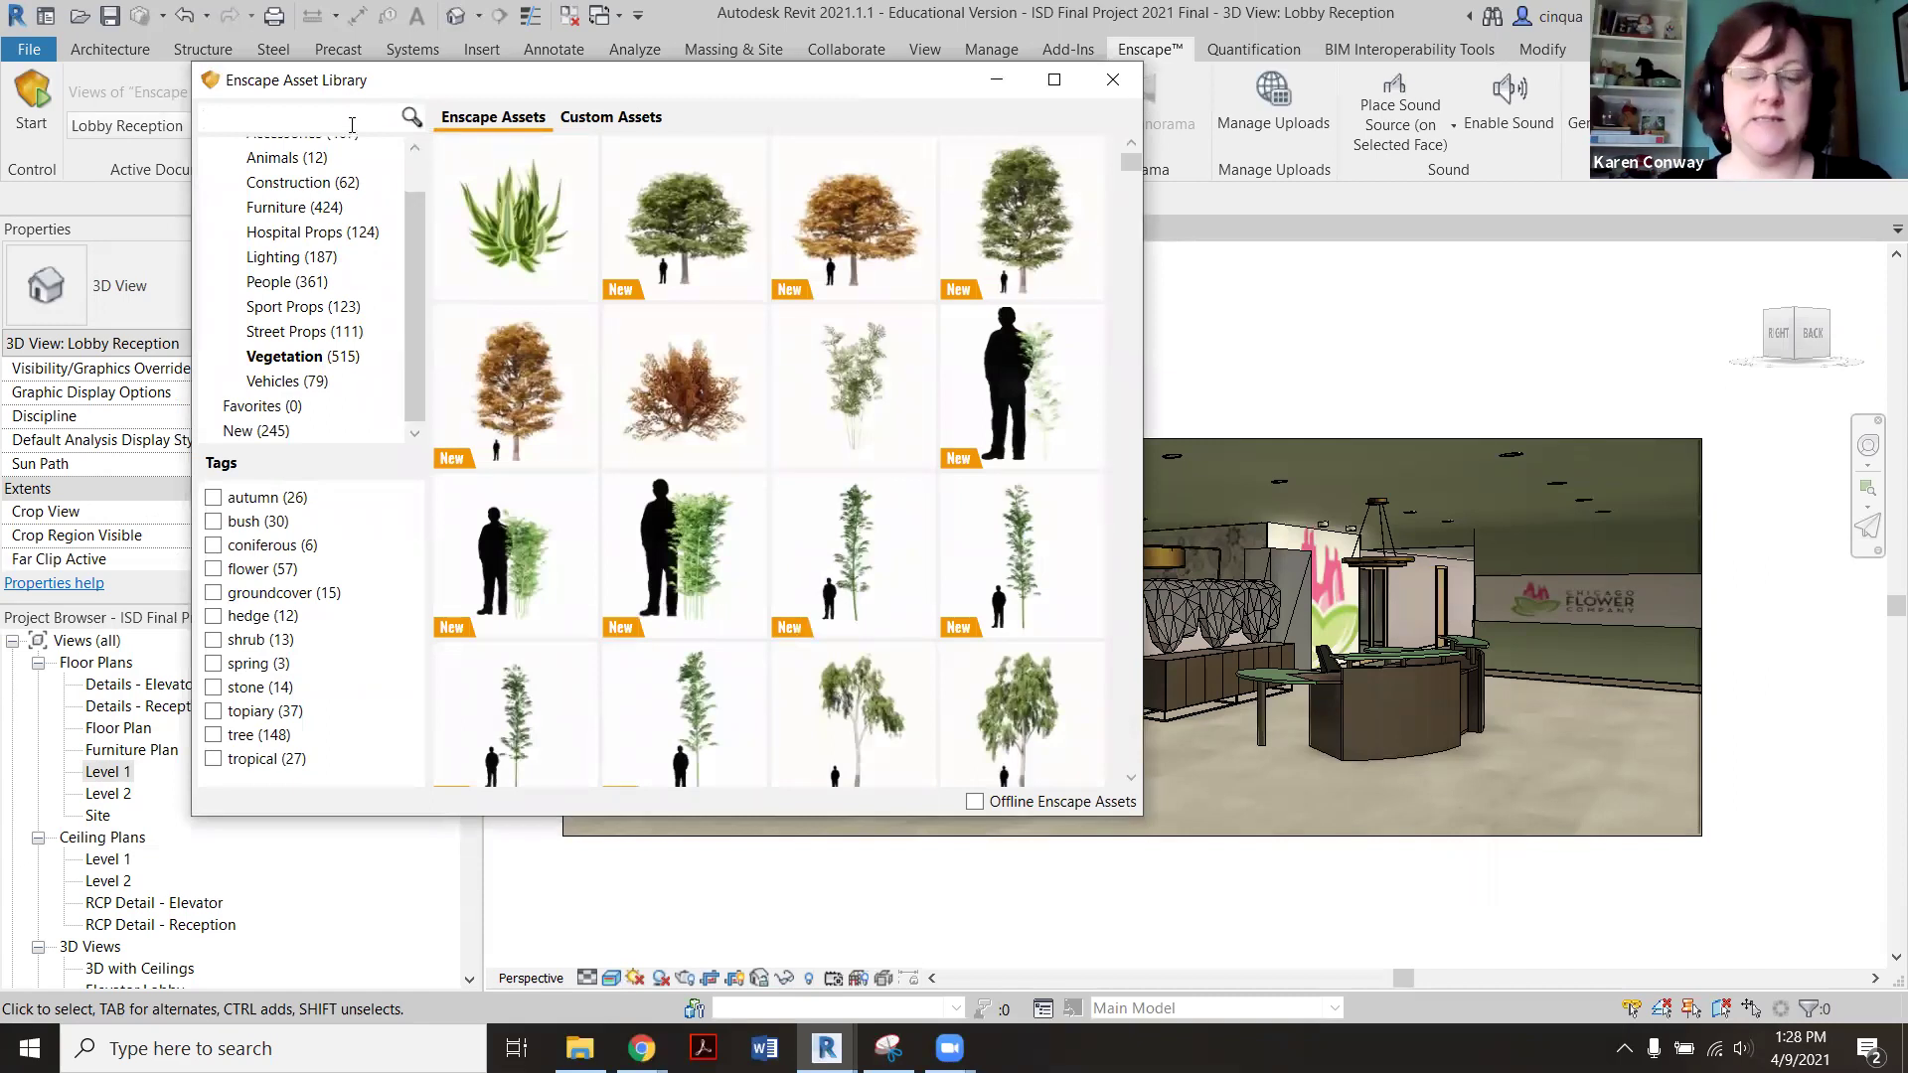
pyautogui.write('green')
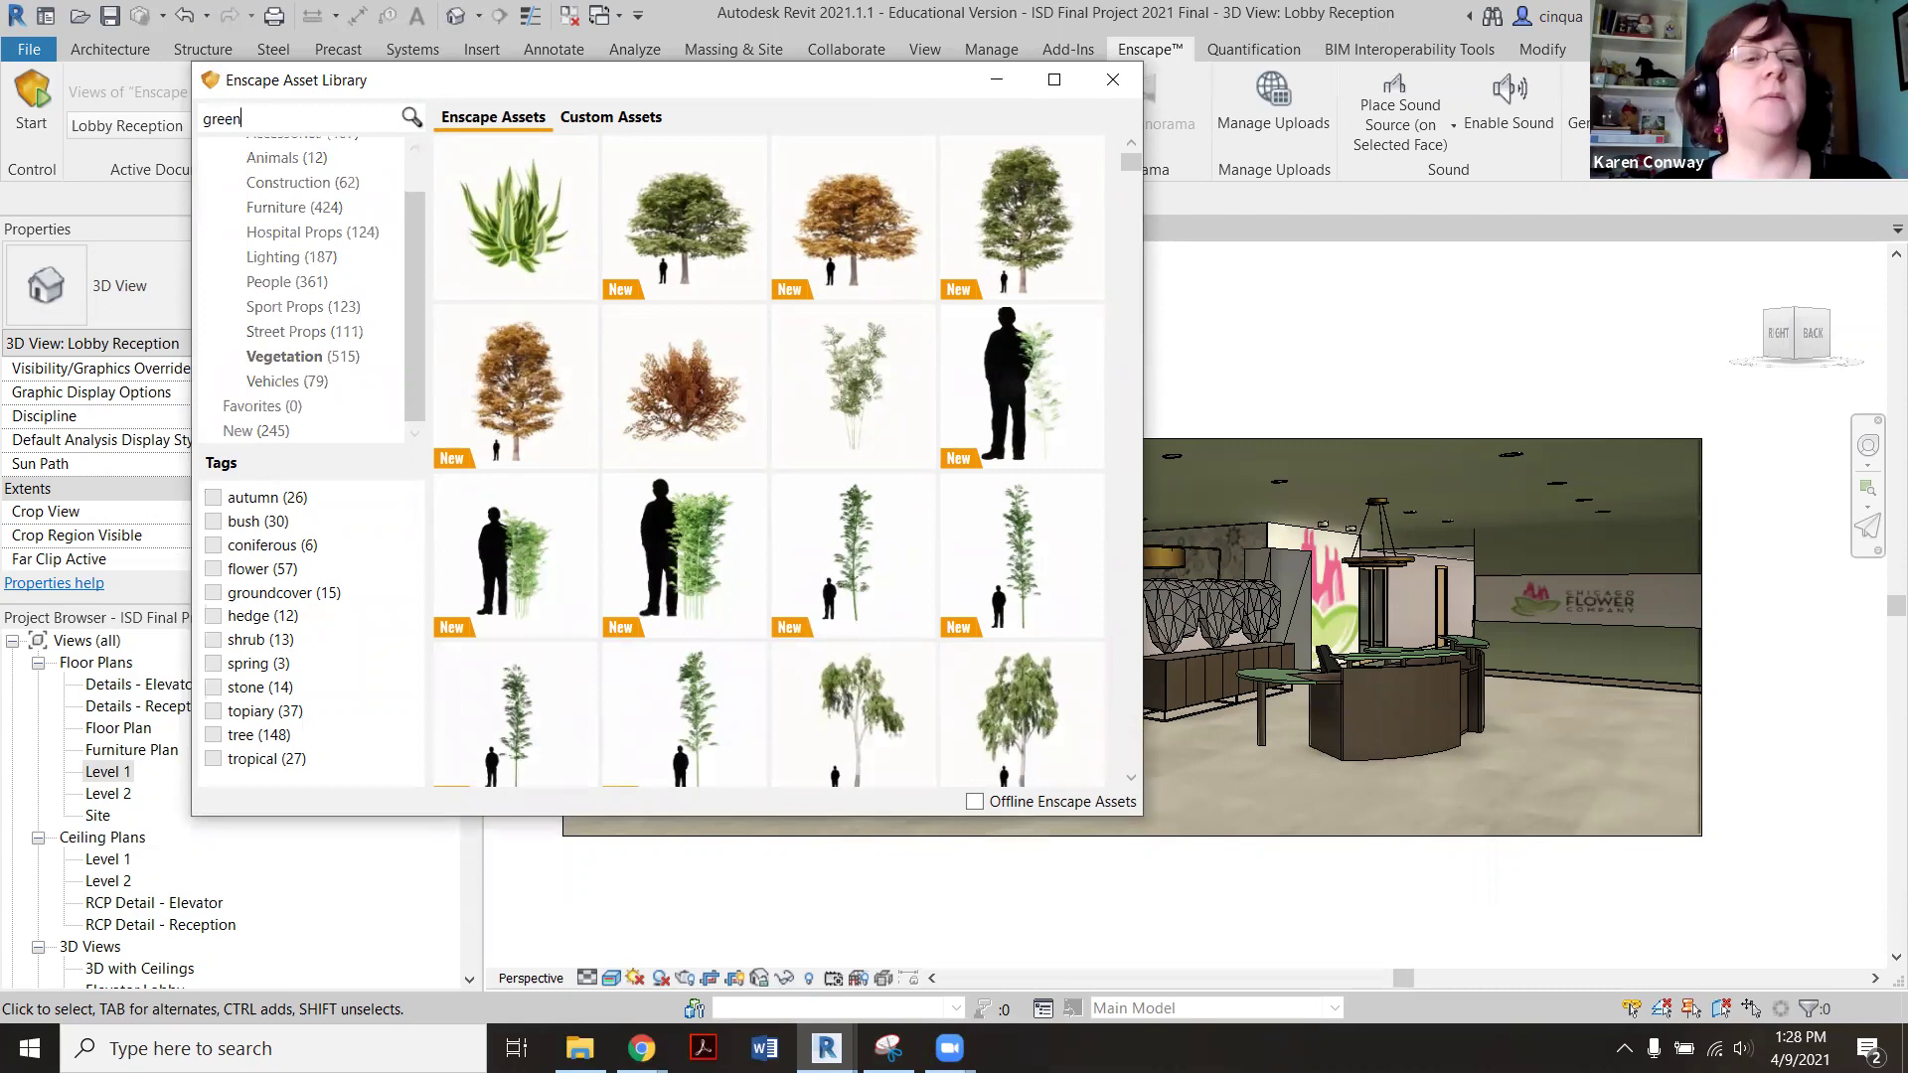
pyautogui.write(' wall')
pyautogui.press('Return')
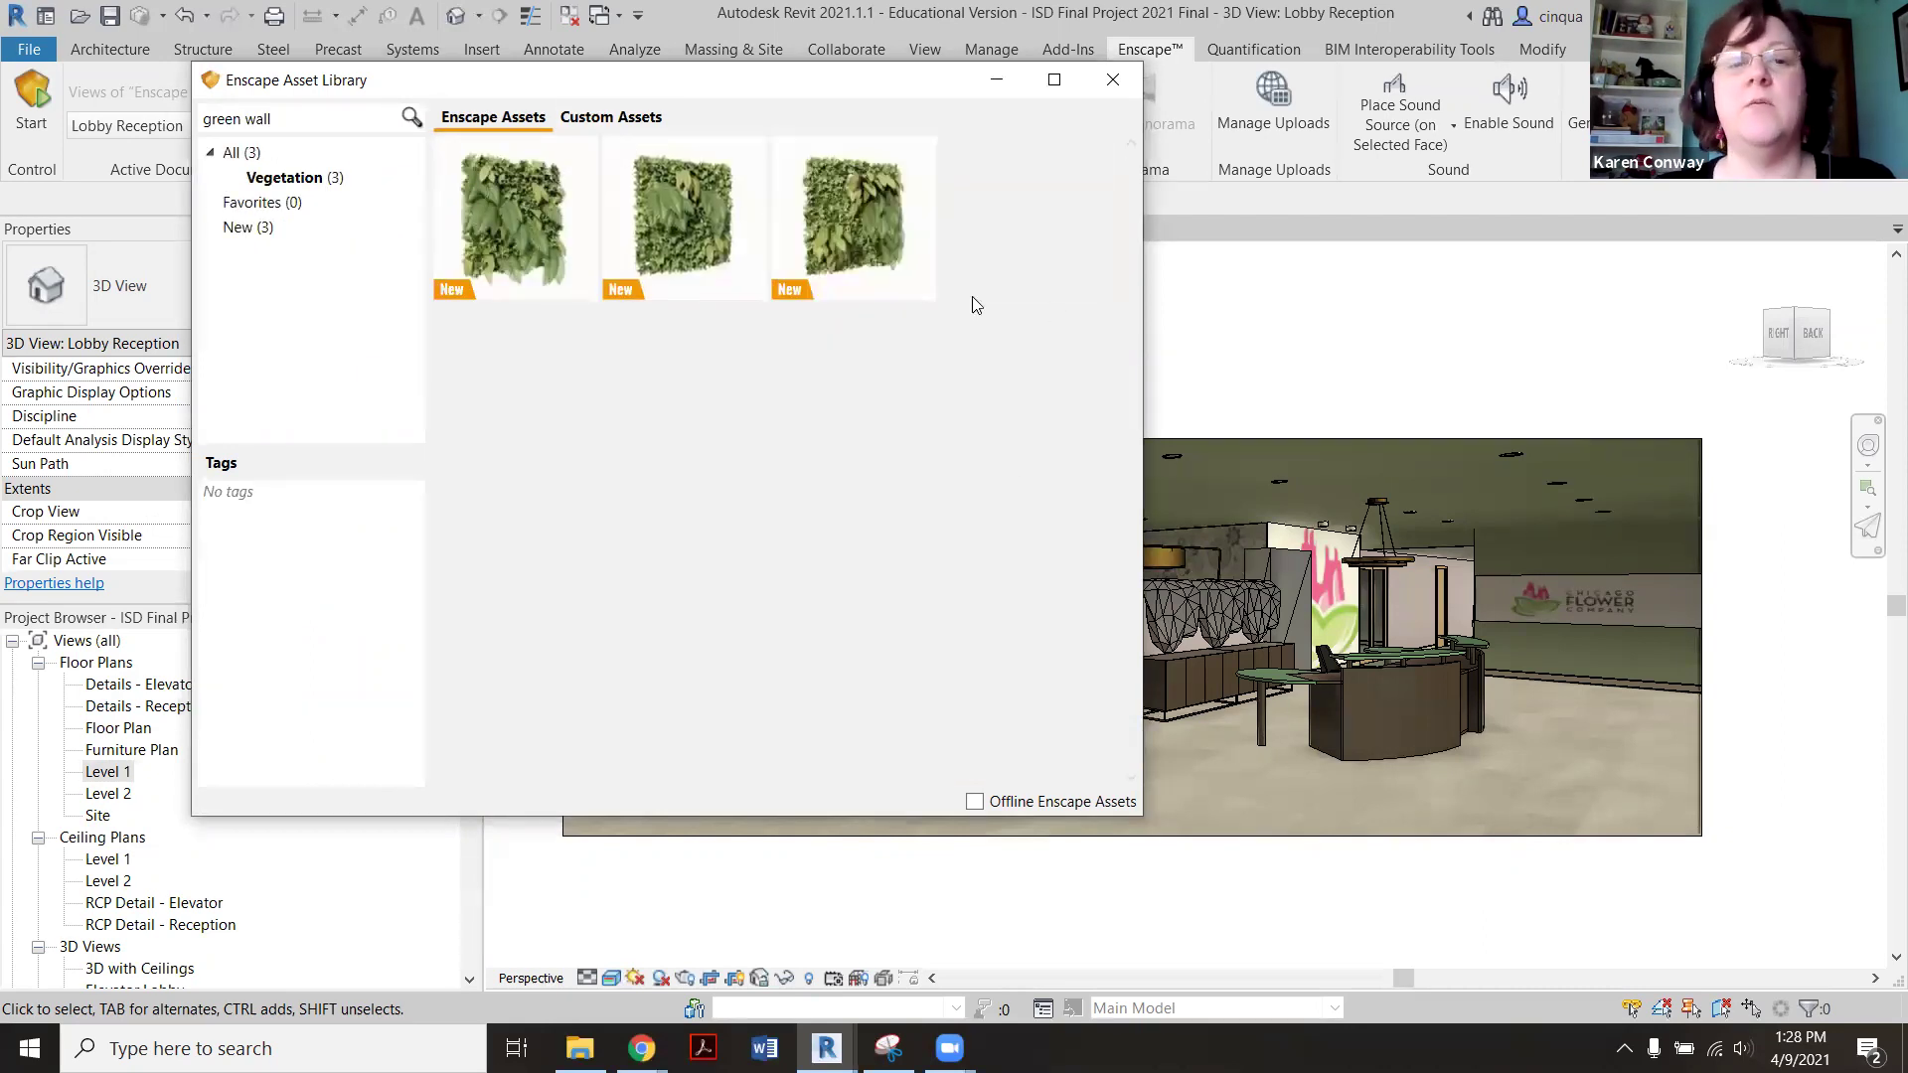
pyautogui.press('BackSpace')
pyautogui.press('BackSpace')
pyautogui.press('BackSpace')
pyautogui.press('BackSpace')
pyautogui.press('BackSpace')
pyautogui.press('BackSpace')
pyautogui.press('BackSpace')
pyautogui.press('BackSpace')
pyautogui.press('BackSpace')
pyautogui.press('BackSpace')
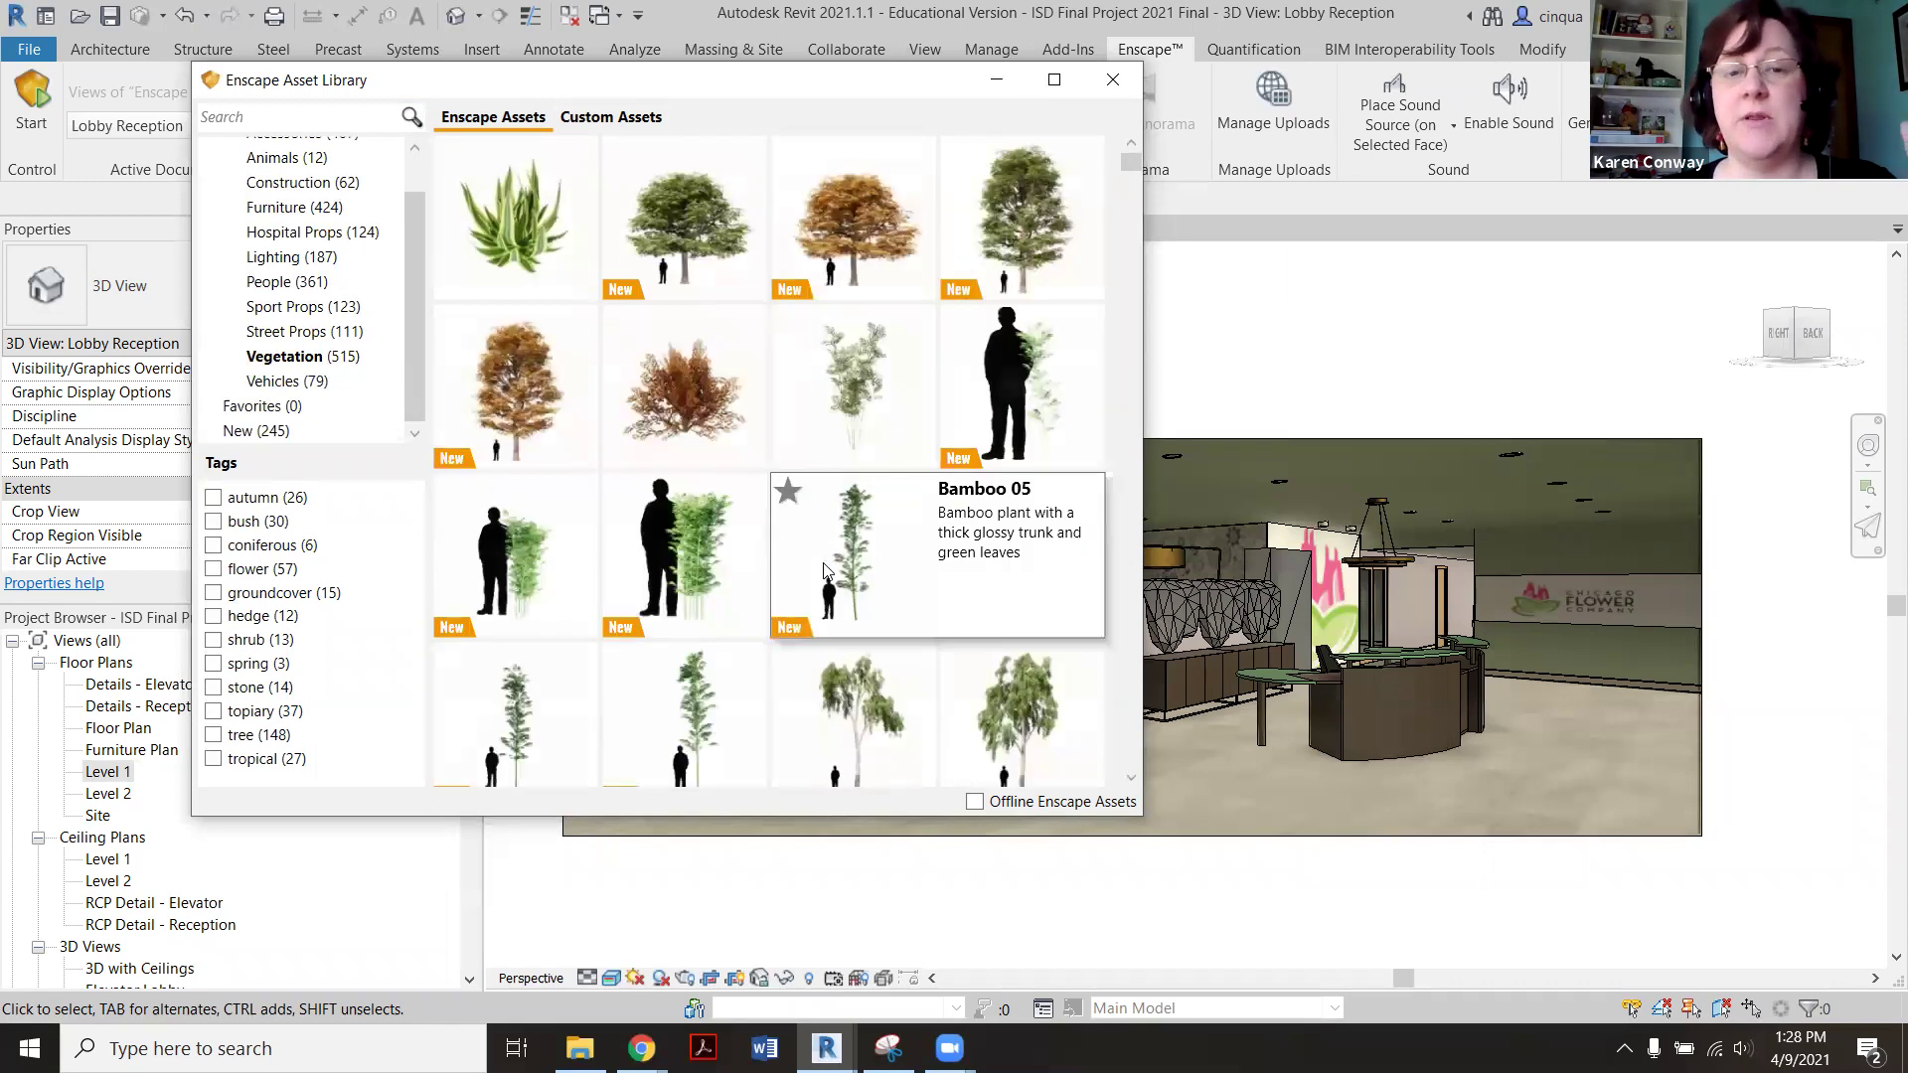
# Scroll the Vegetation assets down to the potted interior plants and pick Interior Plant 08.
pyautogui.scroll(-1, 807, 494)
pyautogui.scroll(-6, 807, 494)
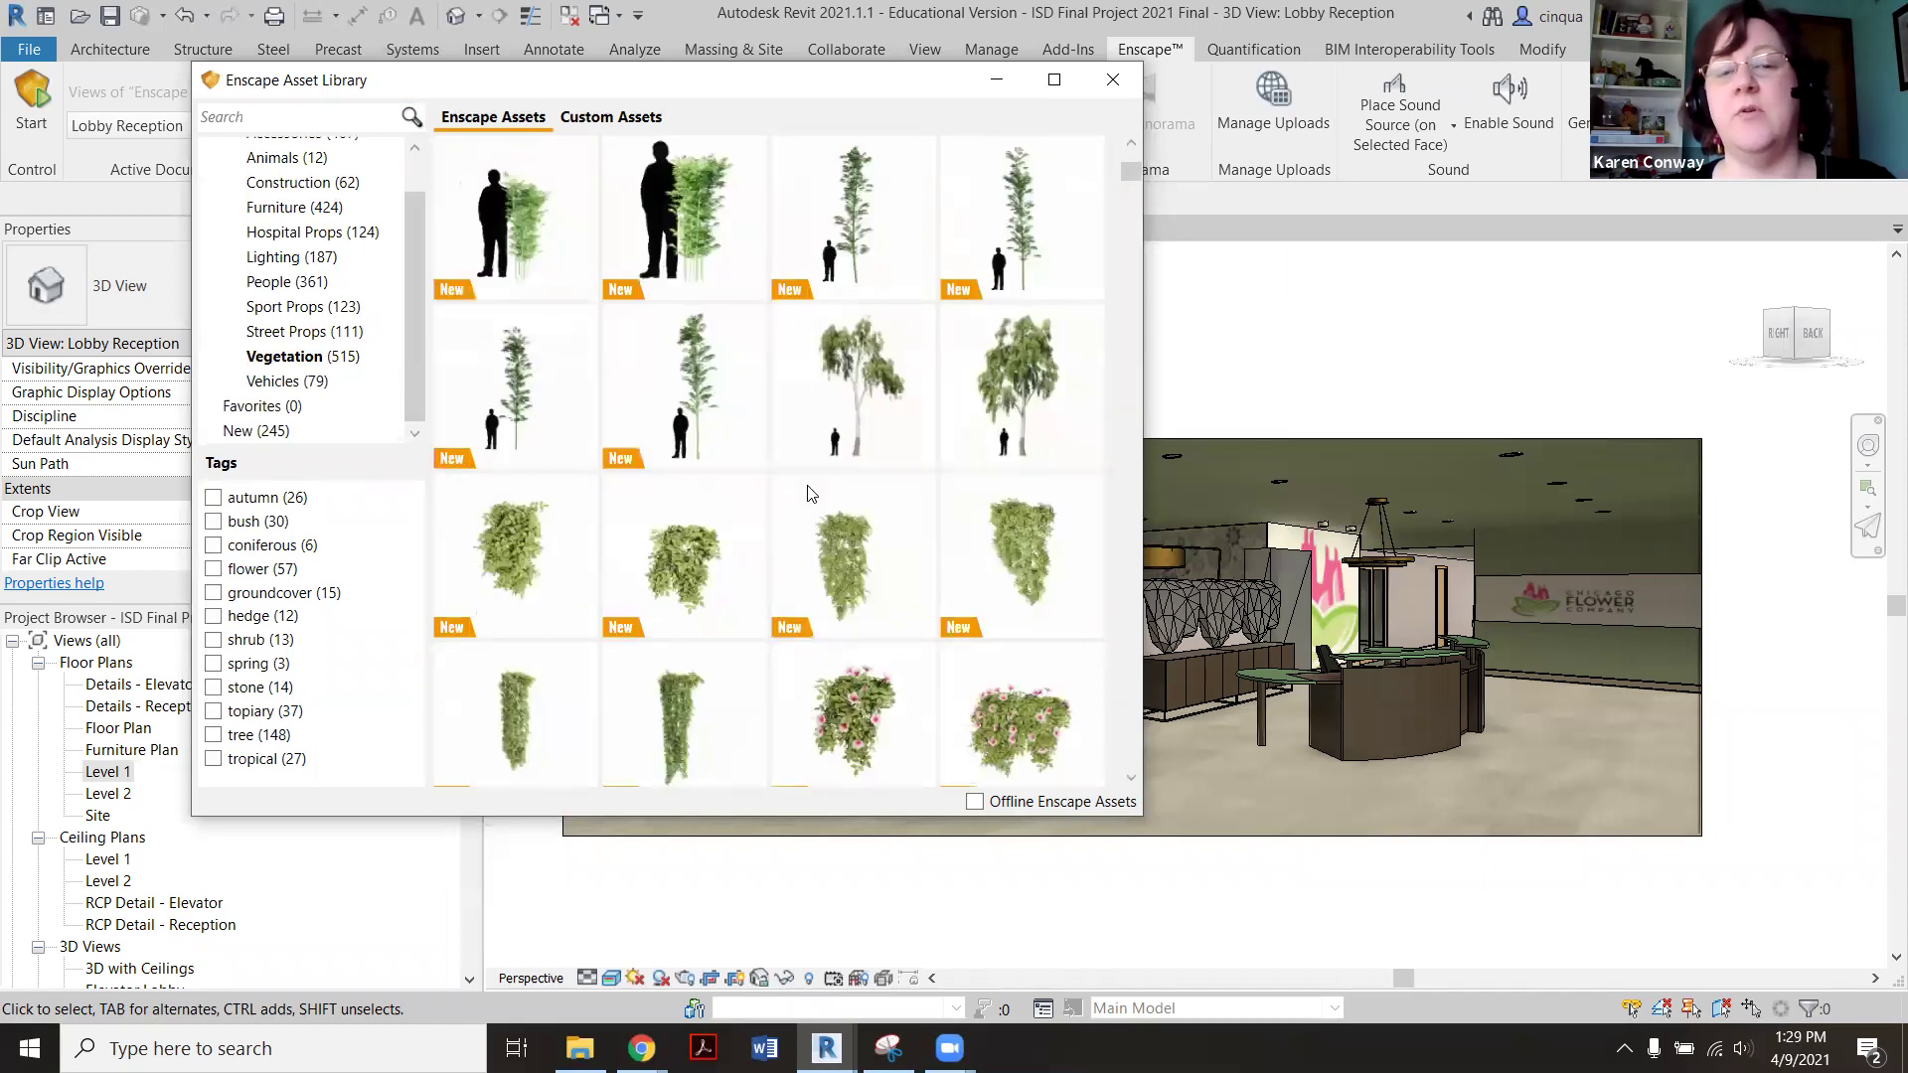
pyautogui.scroll(-5, 810, 494)
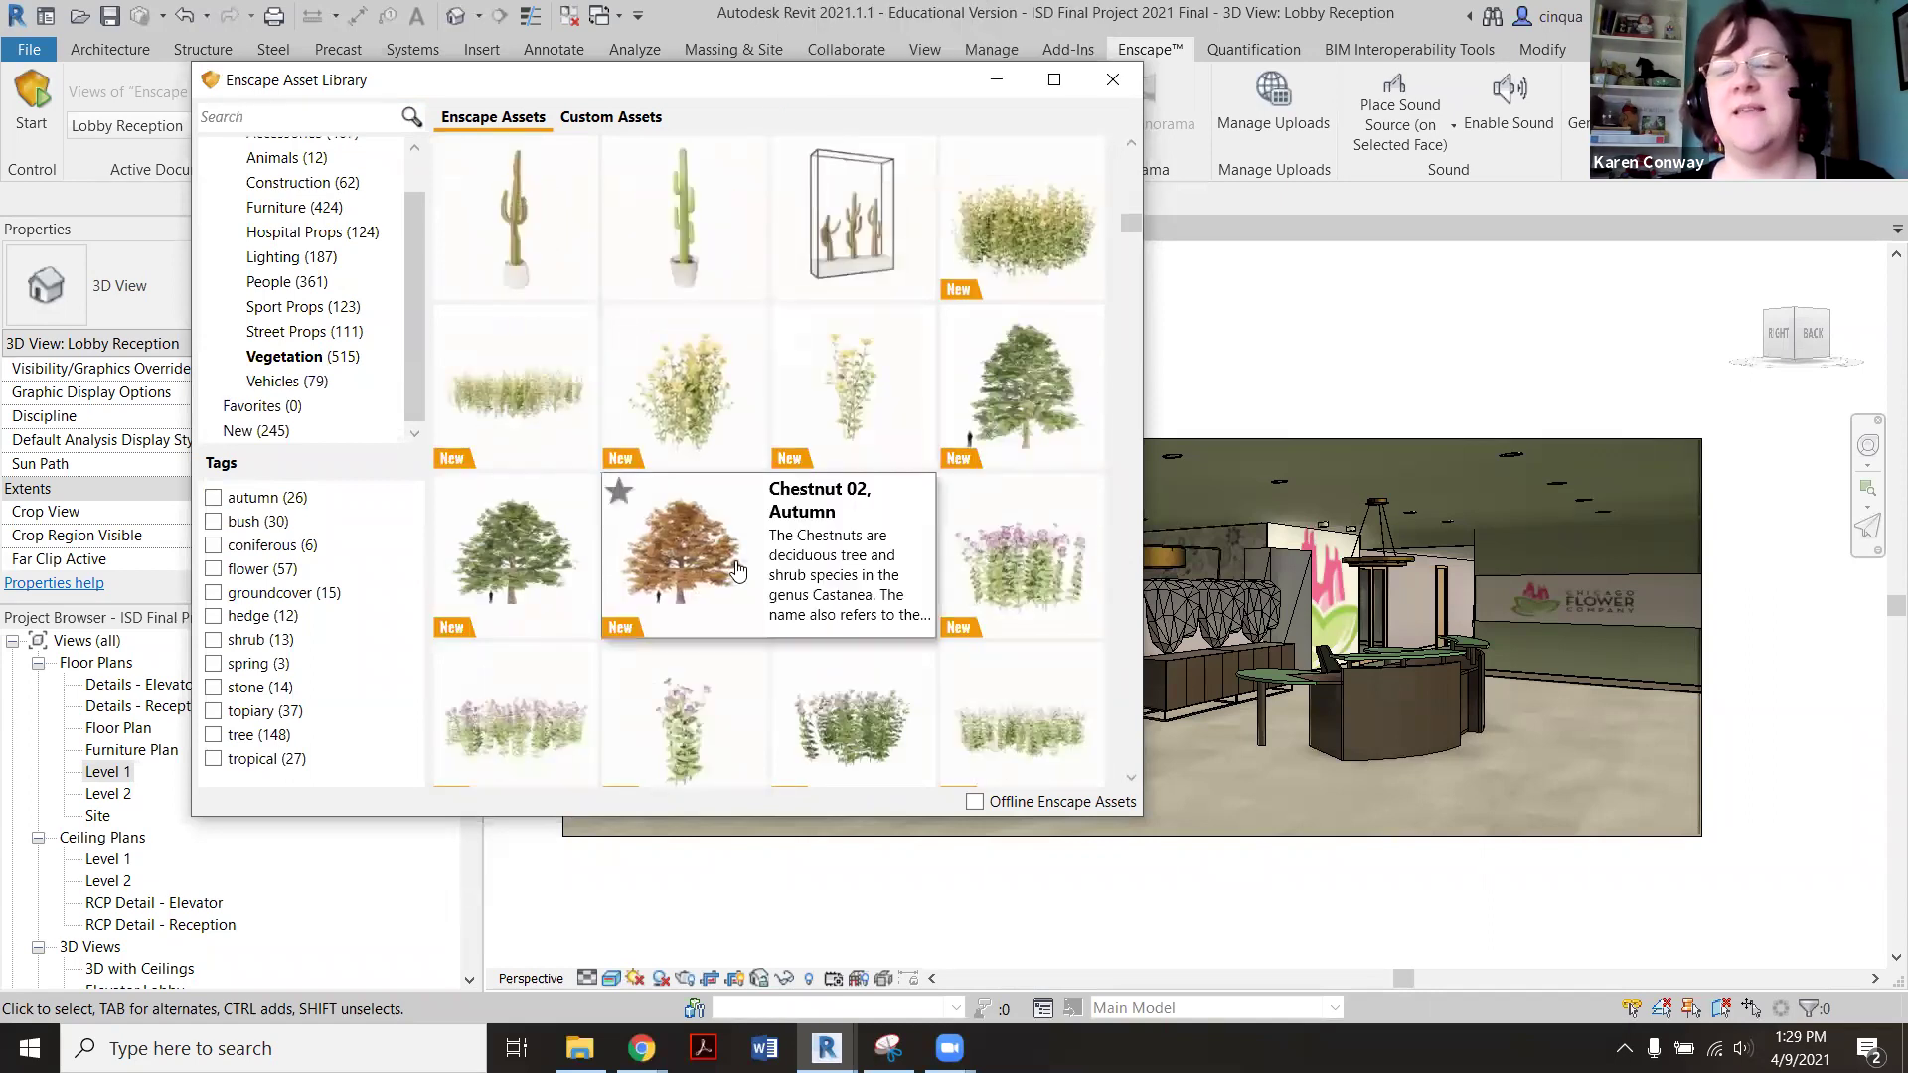
pyautogui.scroll(-4, 736, 571)
pyautogui.scroll(-6, 736, 565)
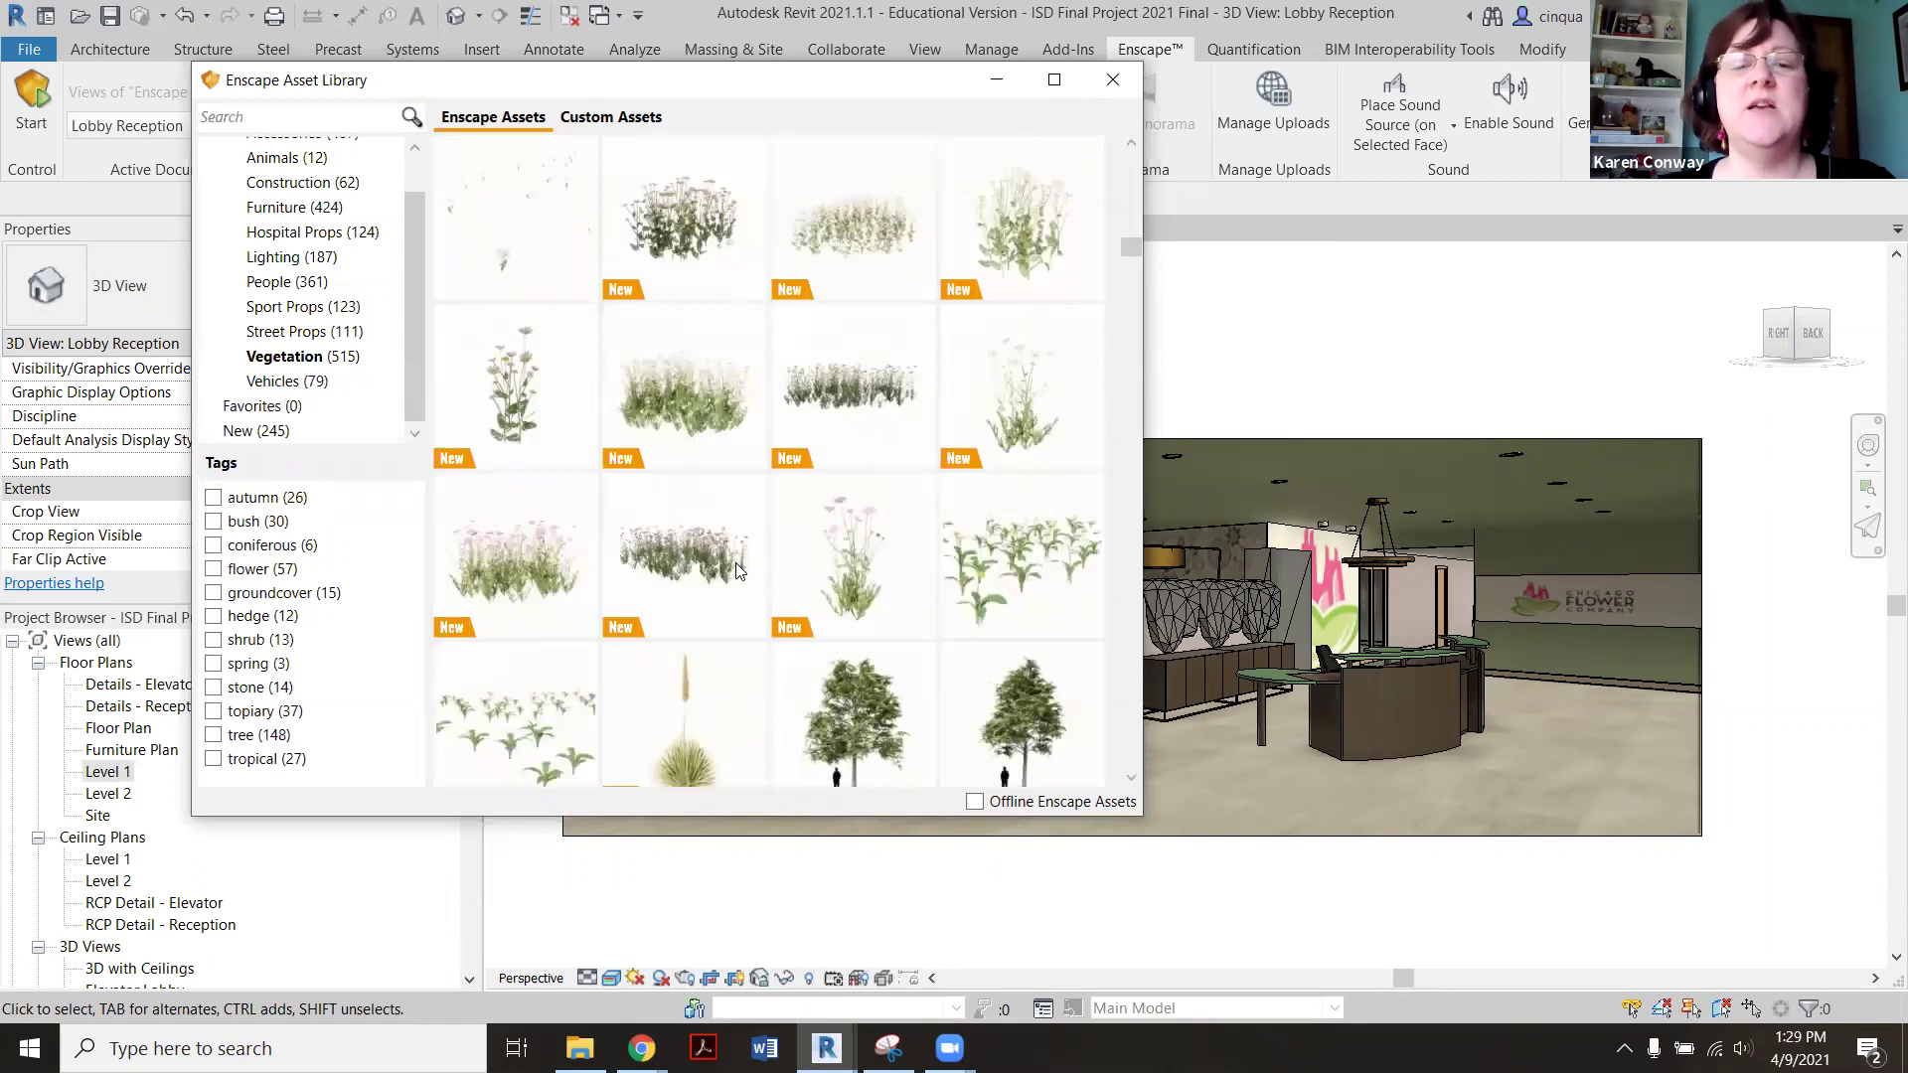
pyautogui.scroll(-7, 738, 571)
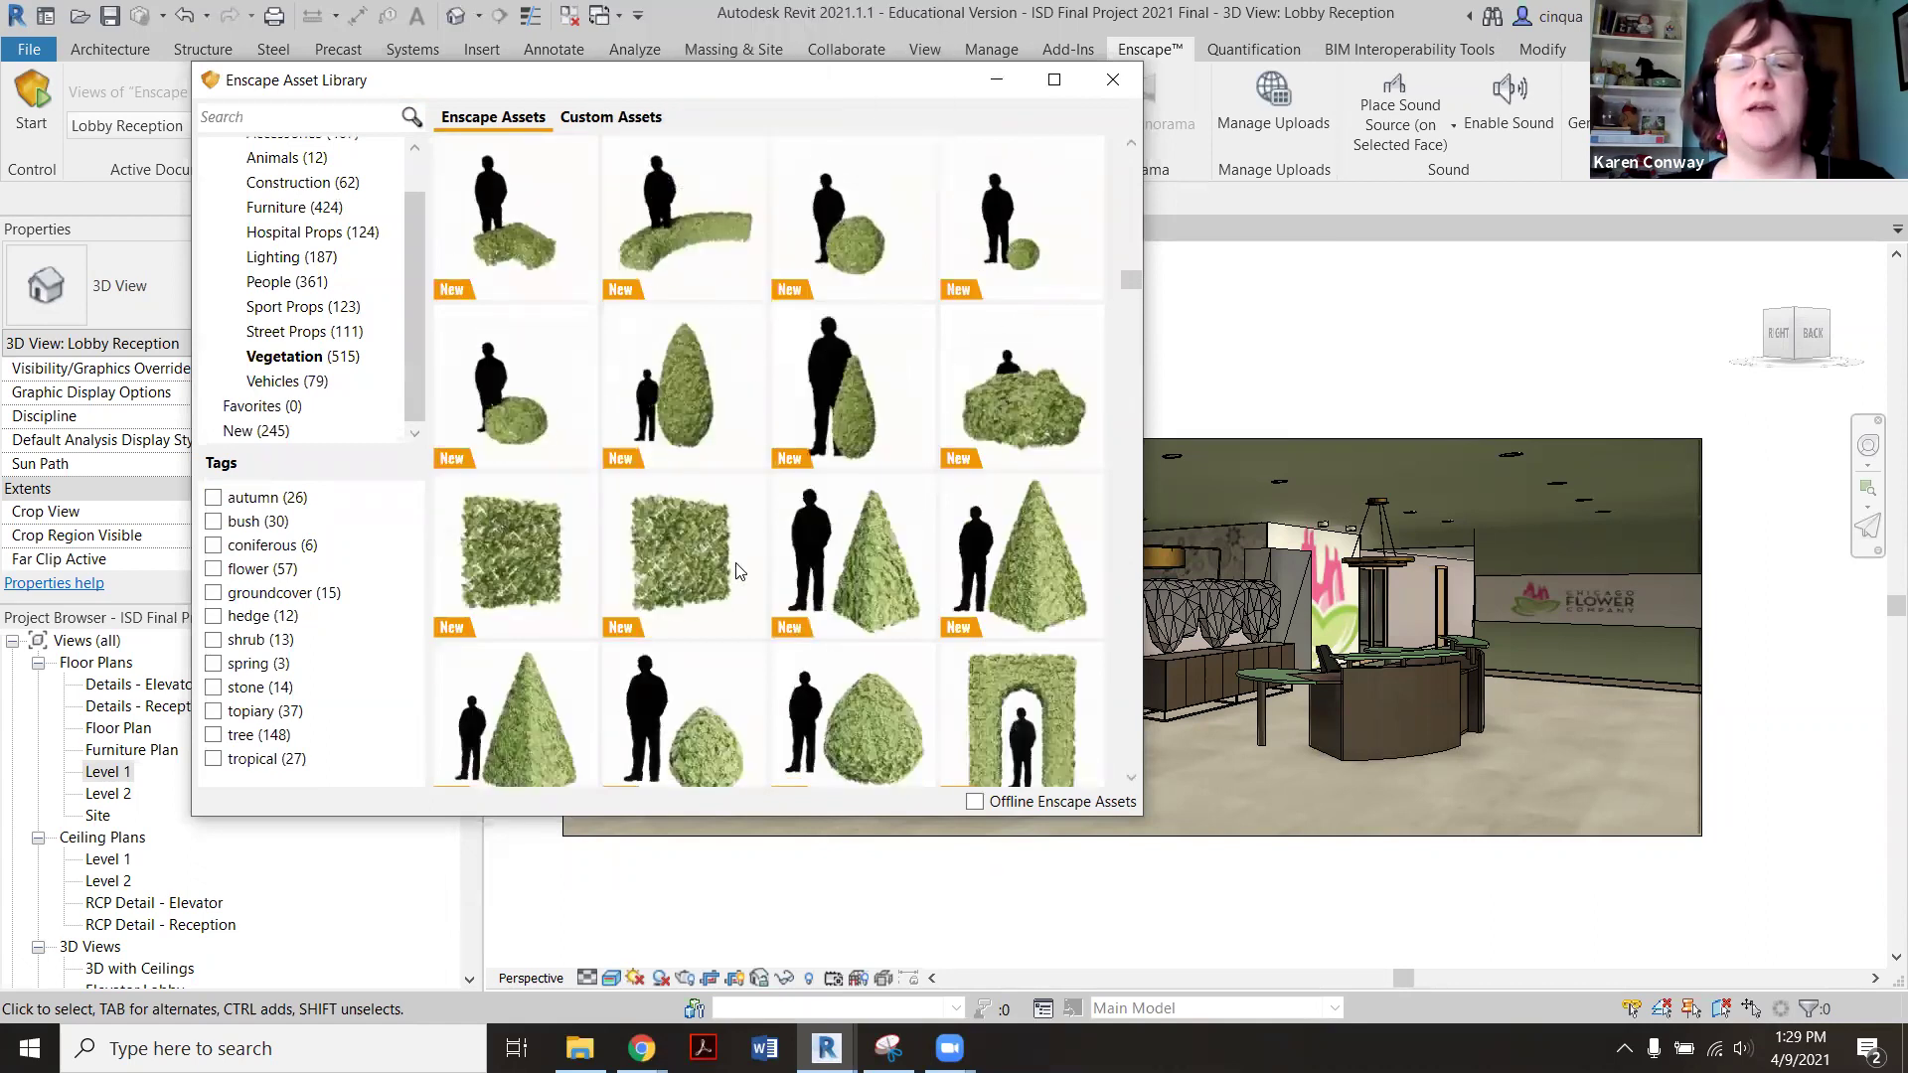
pyautogui.scroll(-7, 738, 571)
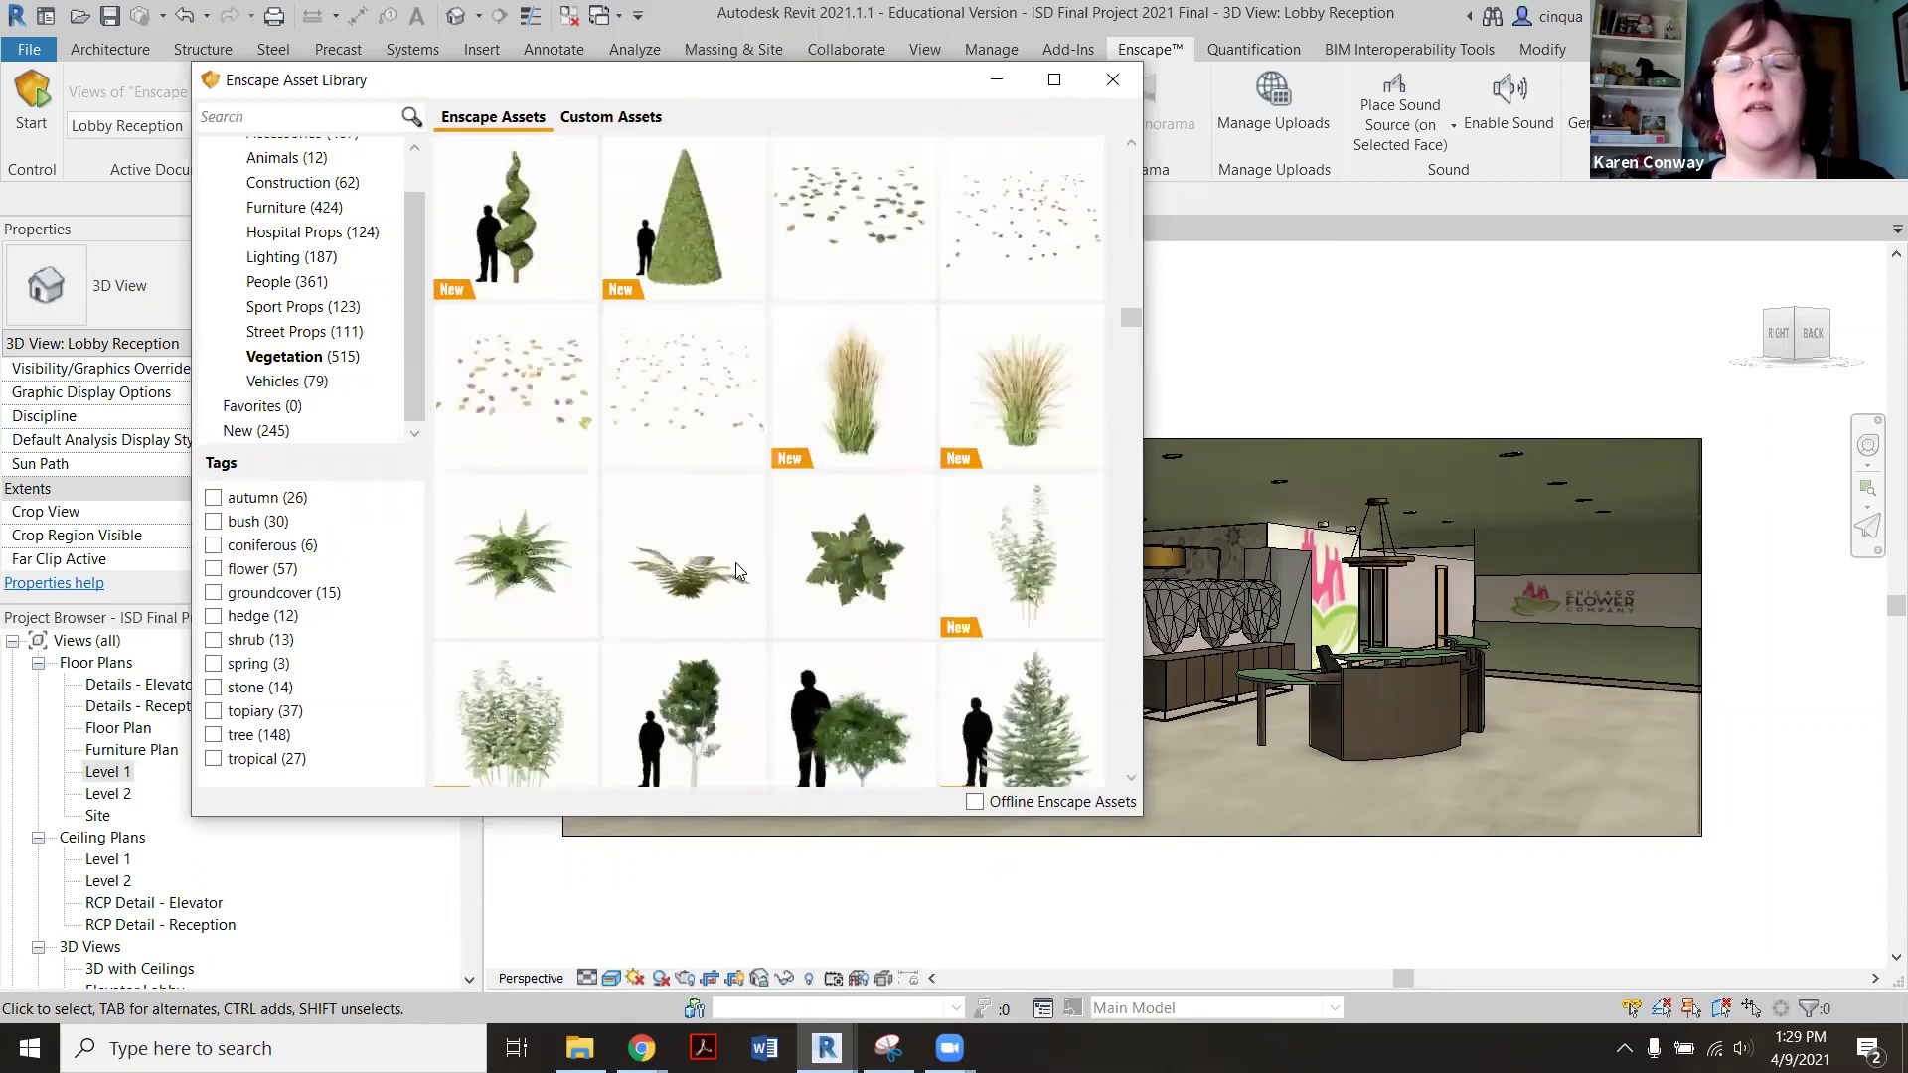
pyautogui.scroll(-7, 736, 570)
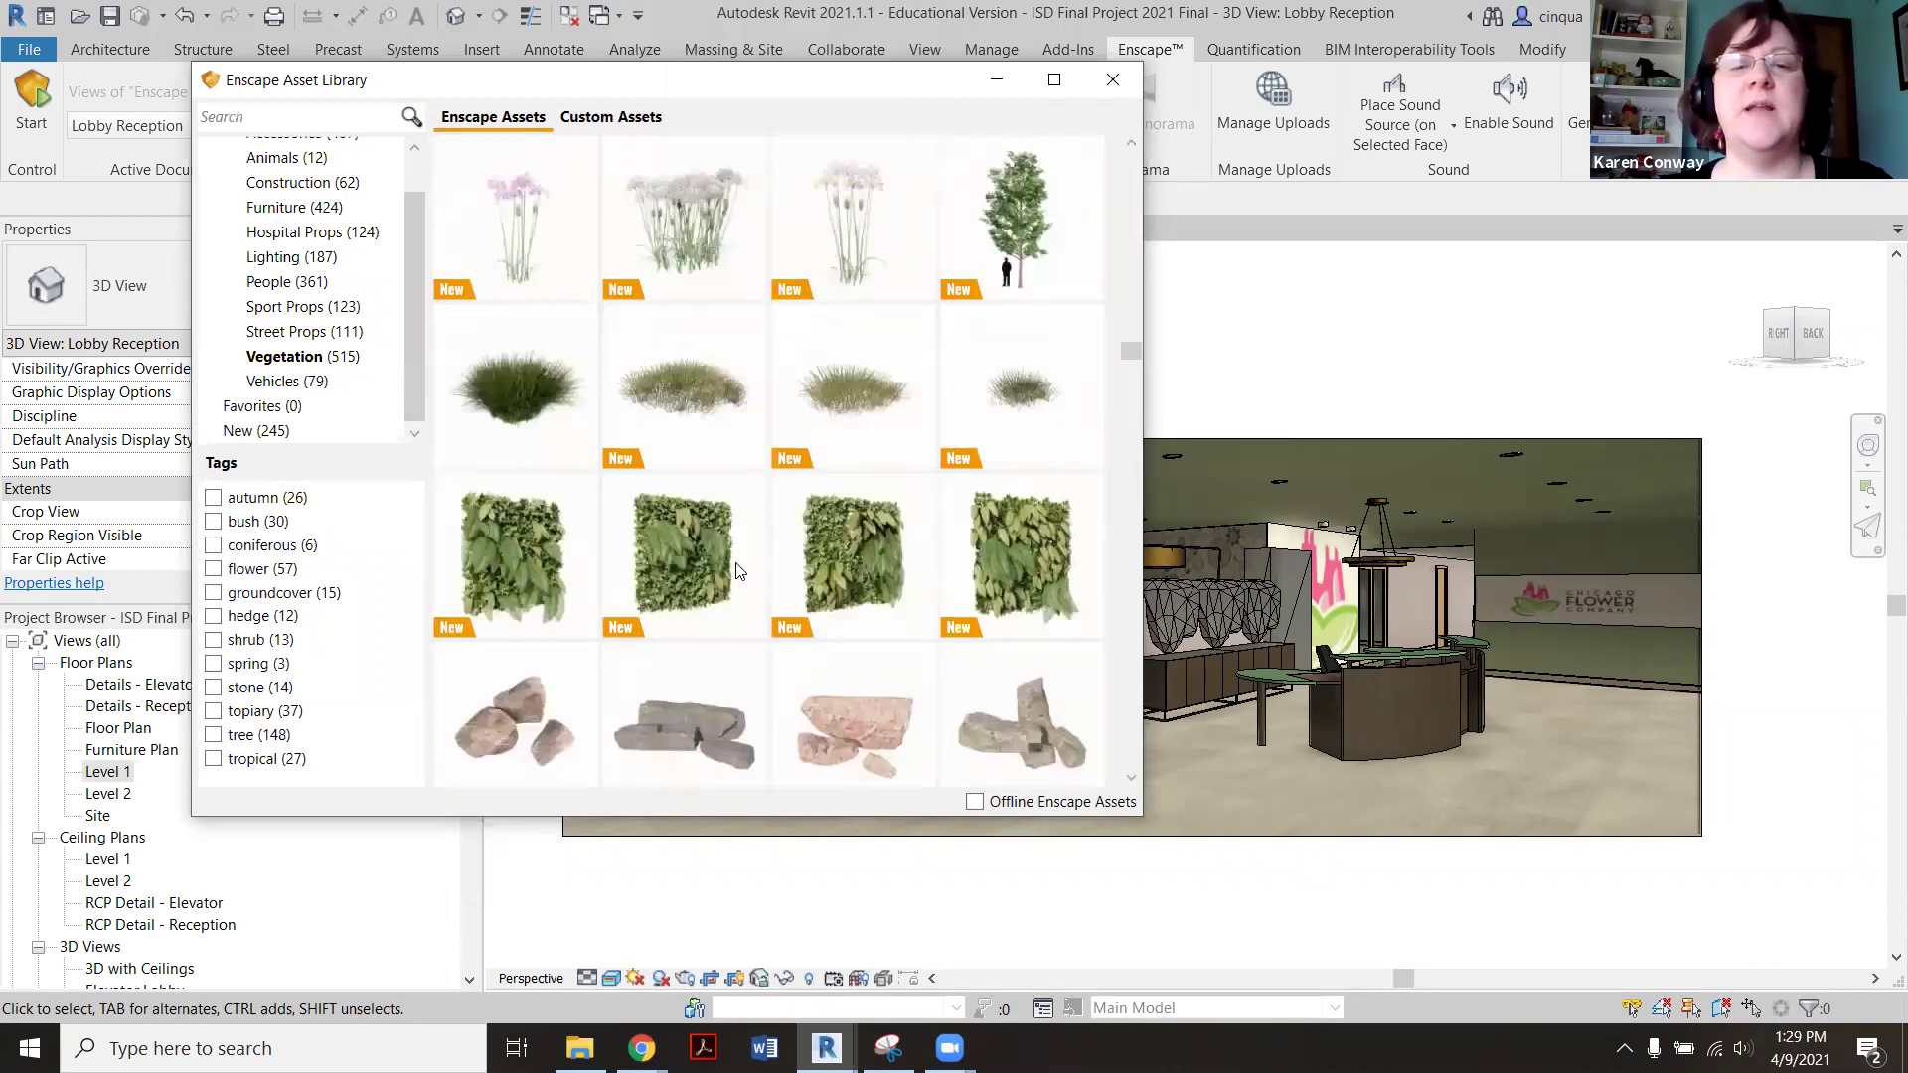
pyautogui.scroll(-5, 823, 551)
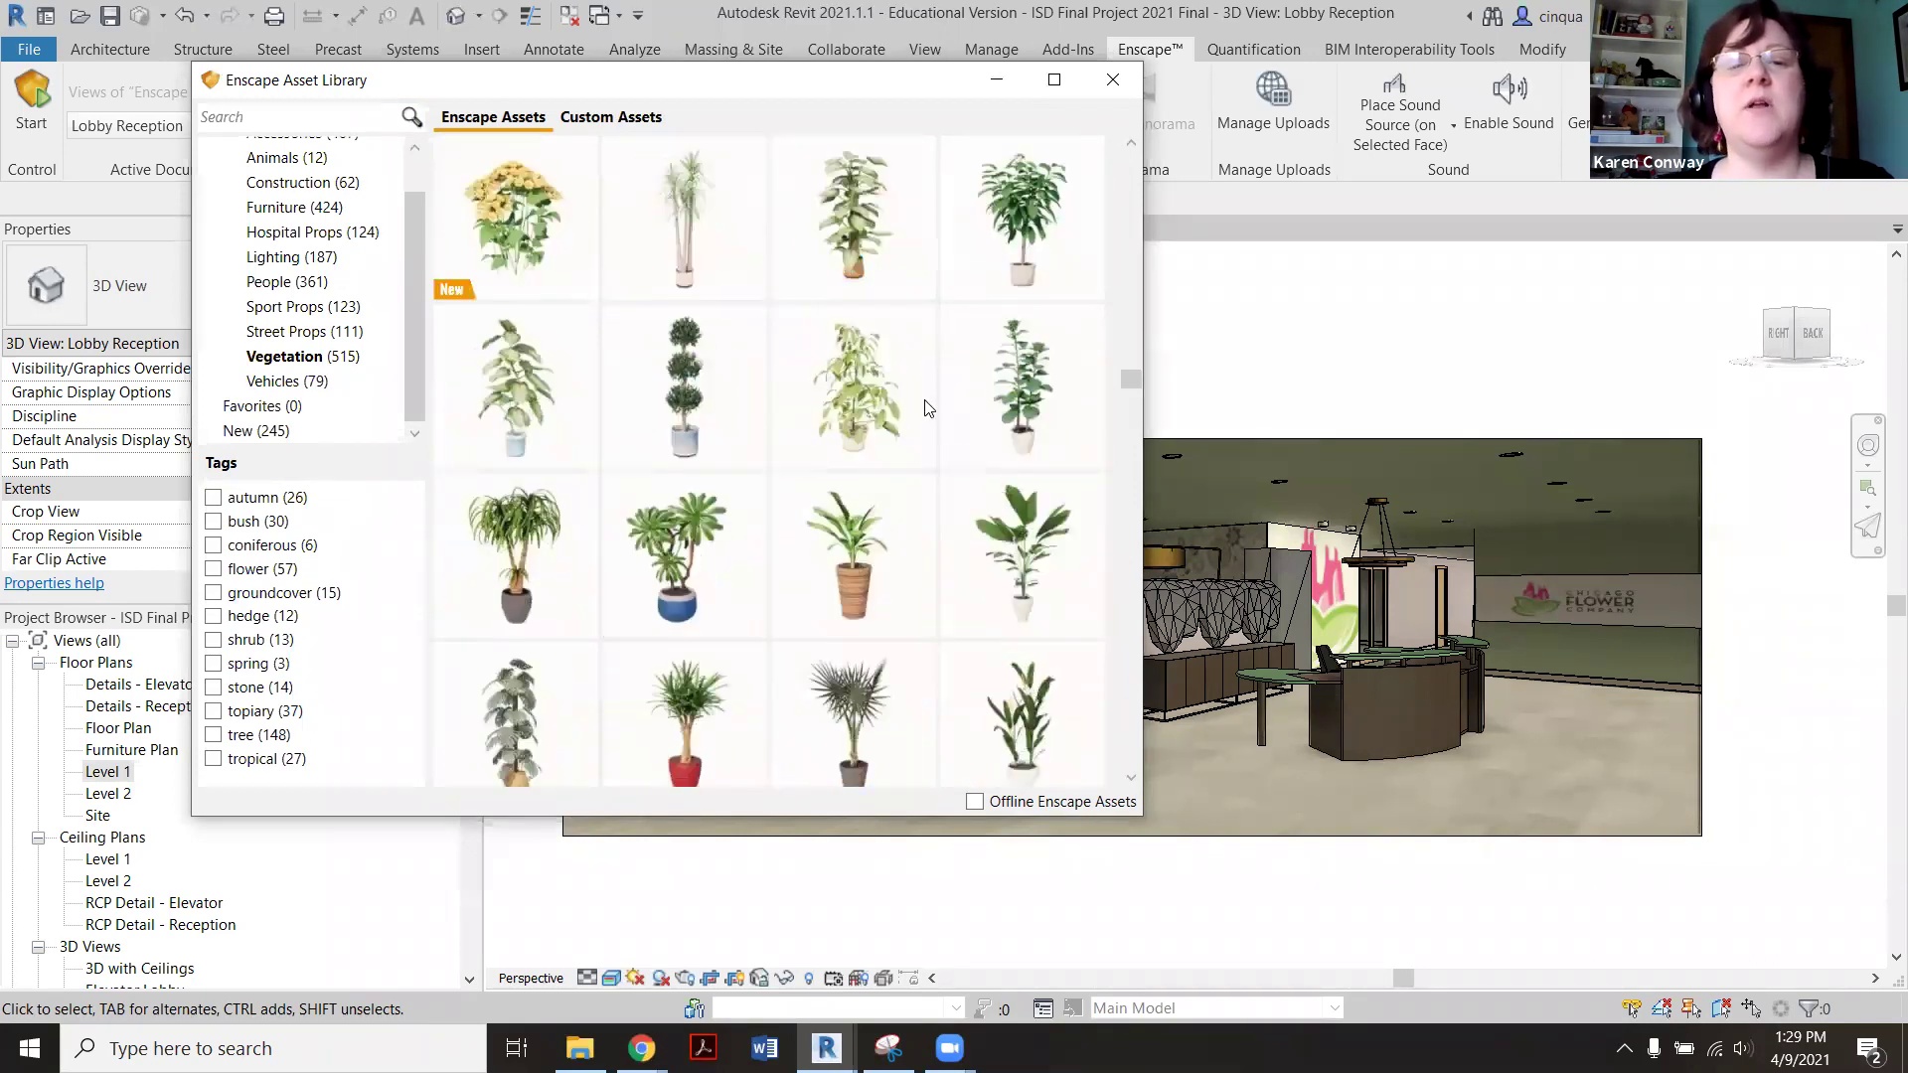
pyautogui.moveTo(793, 441)
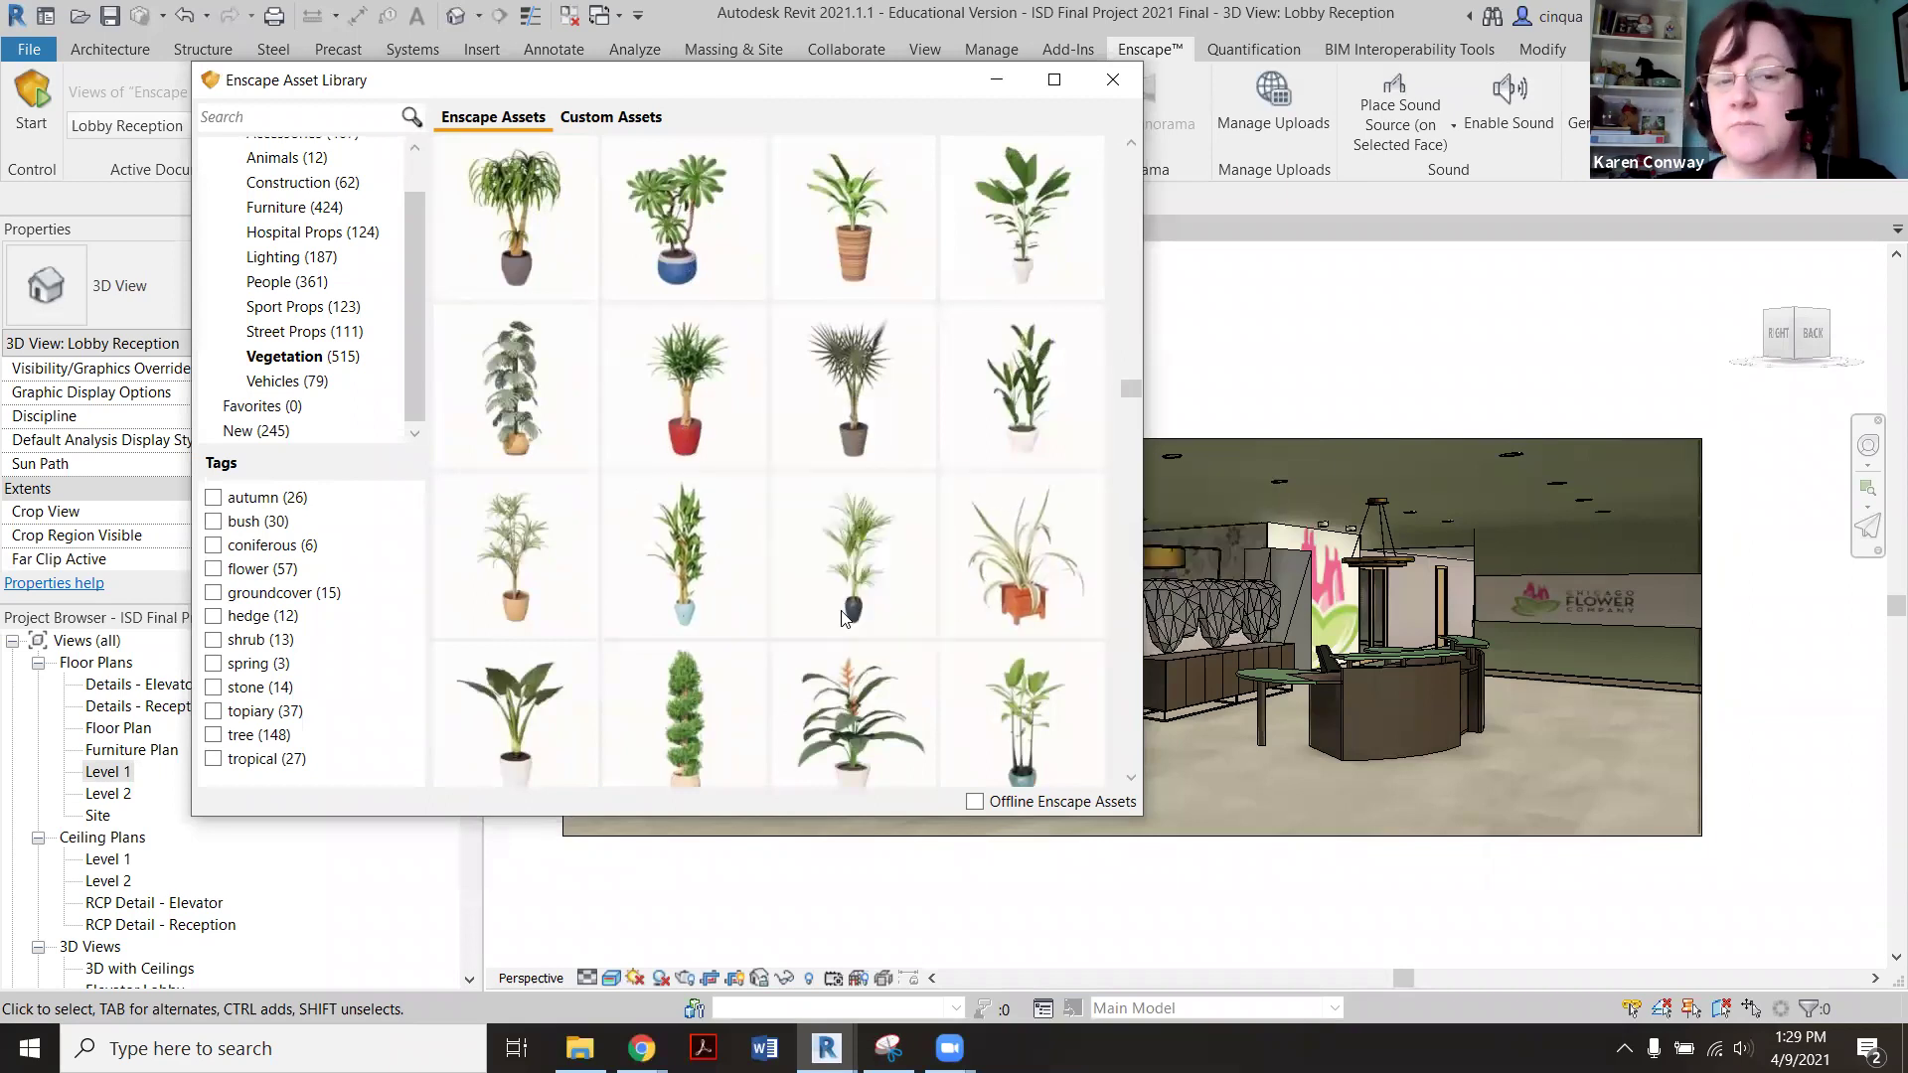
pyautogui.moveTo(700, 598)
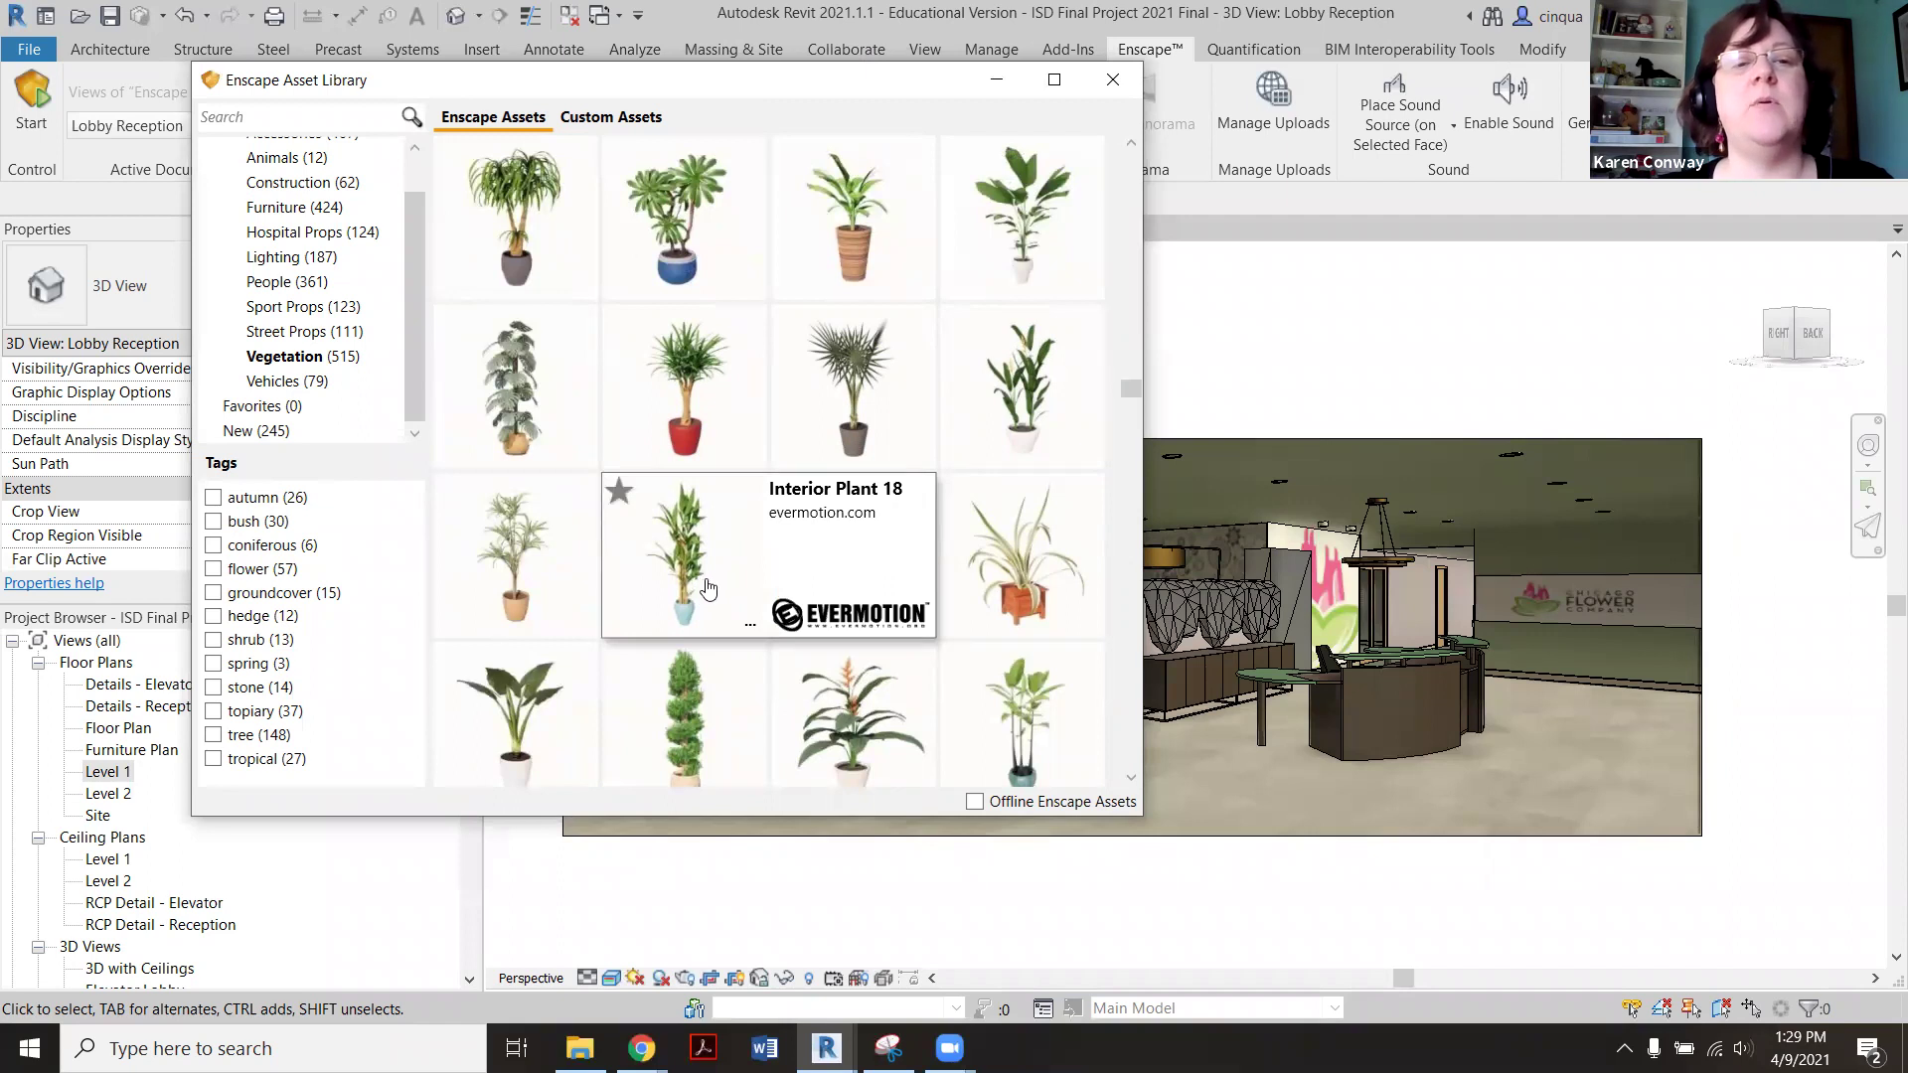
pyautogui.moveTo(559, 261)
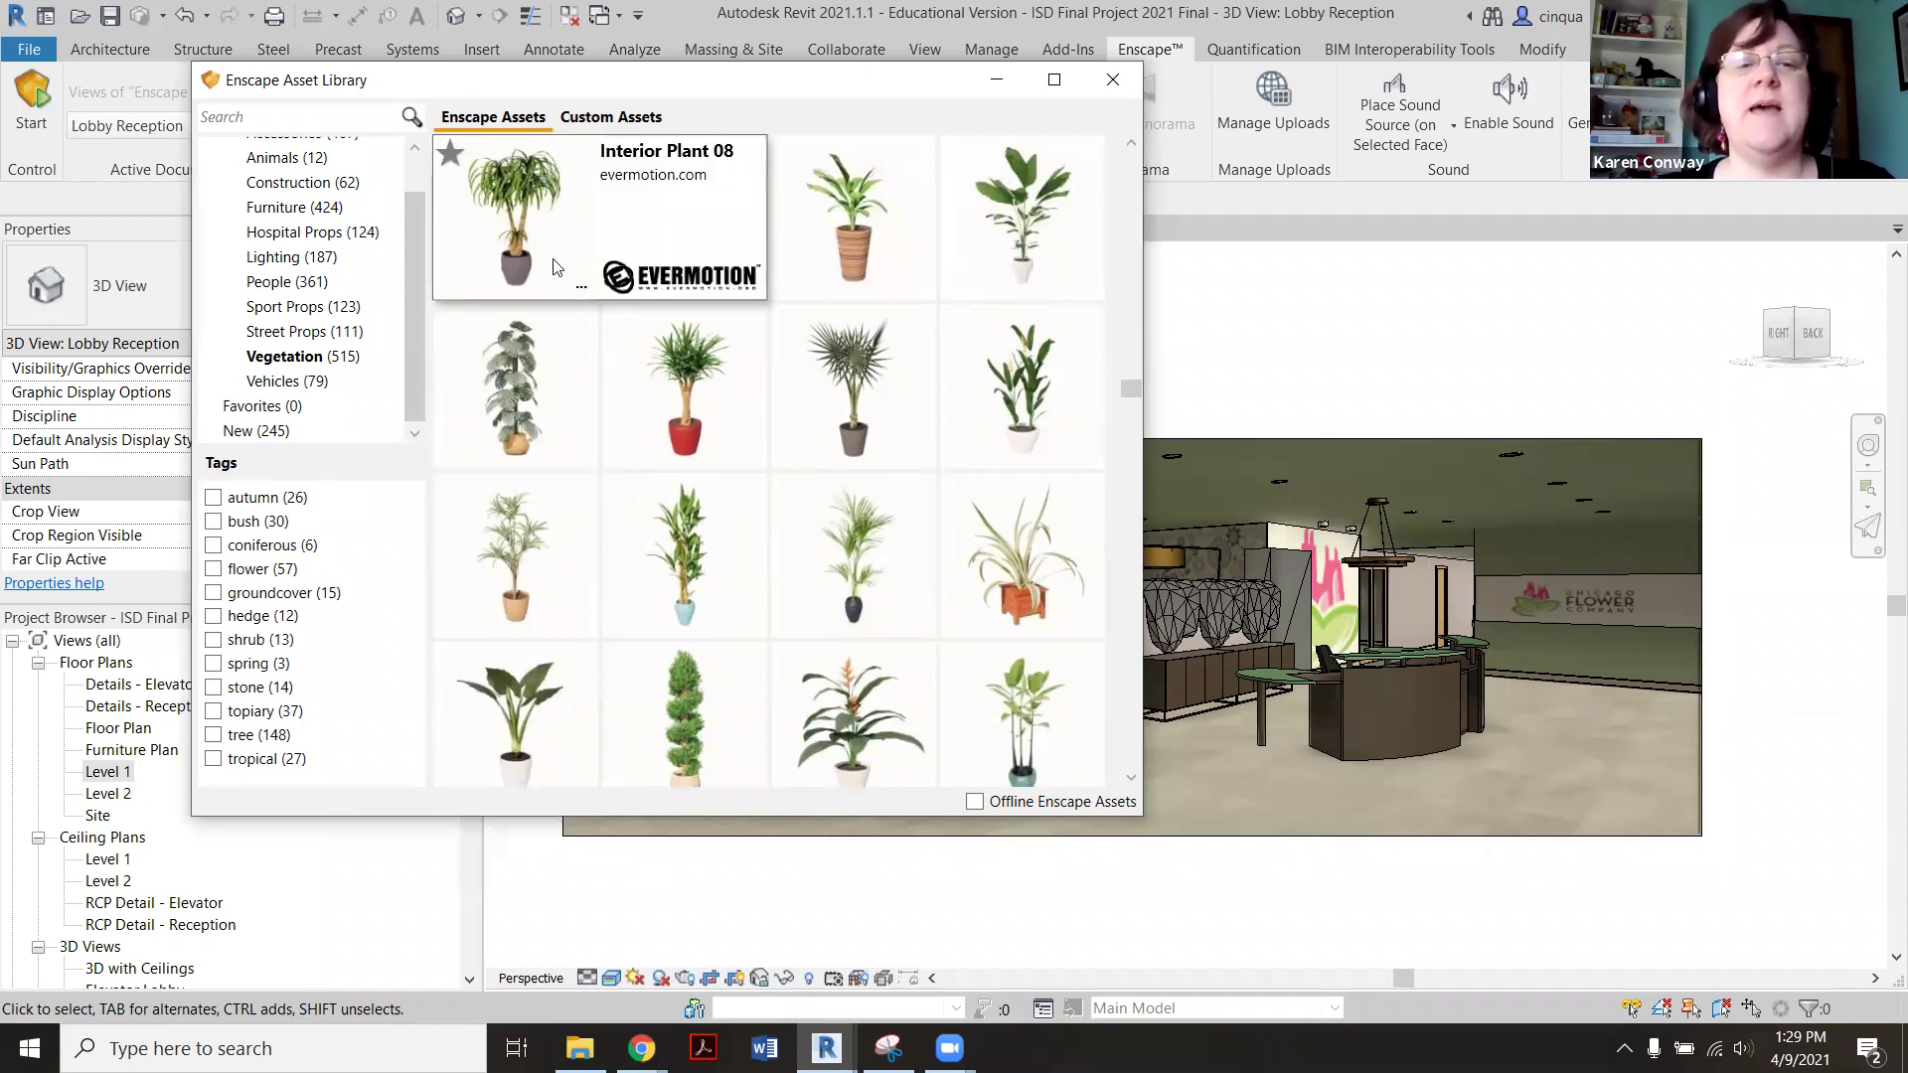
pyautogui.click(560, 261)
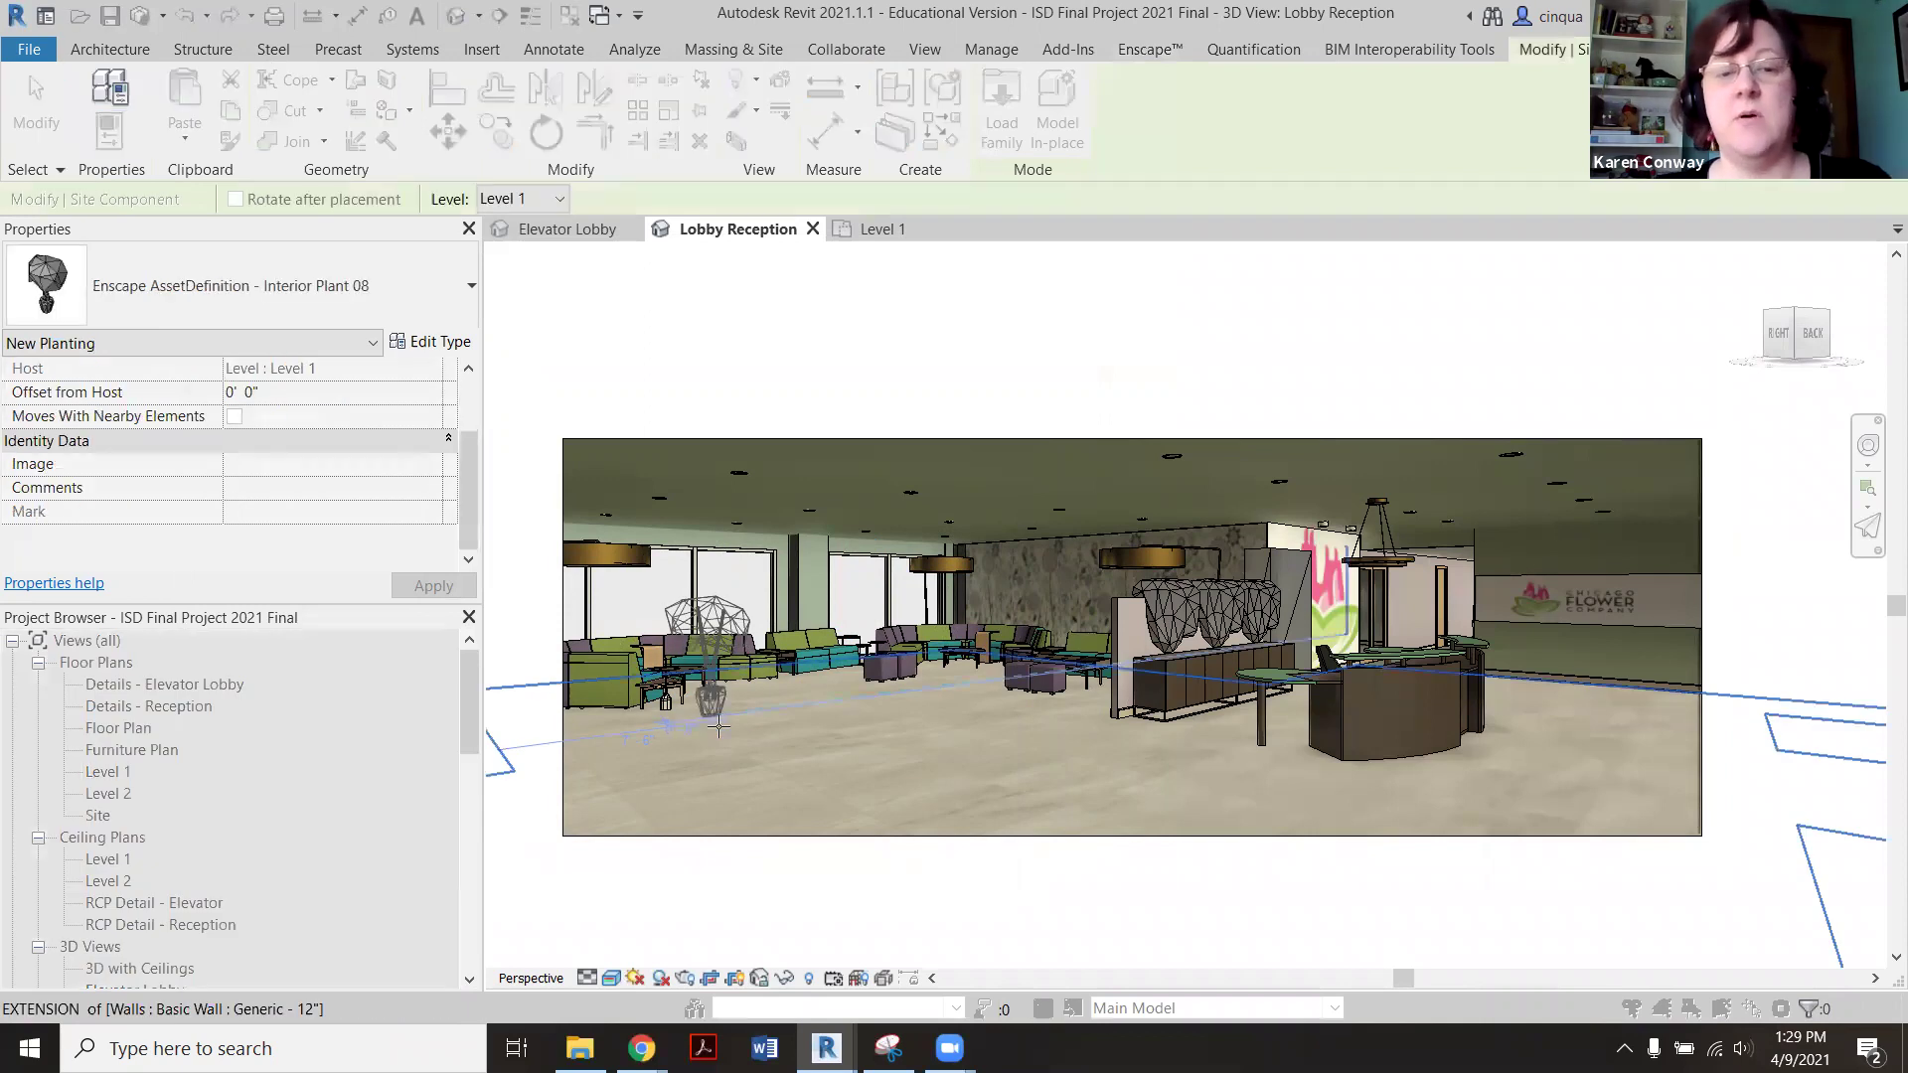
# Place Interior Plant 08 beside the left lobby seating and reopen the Asset Library.
pyautogui.click(639, 745)
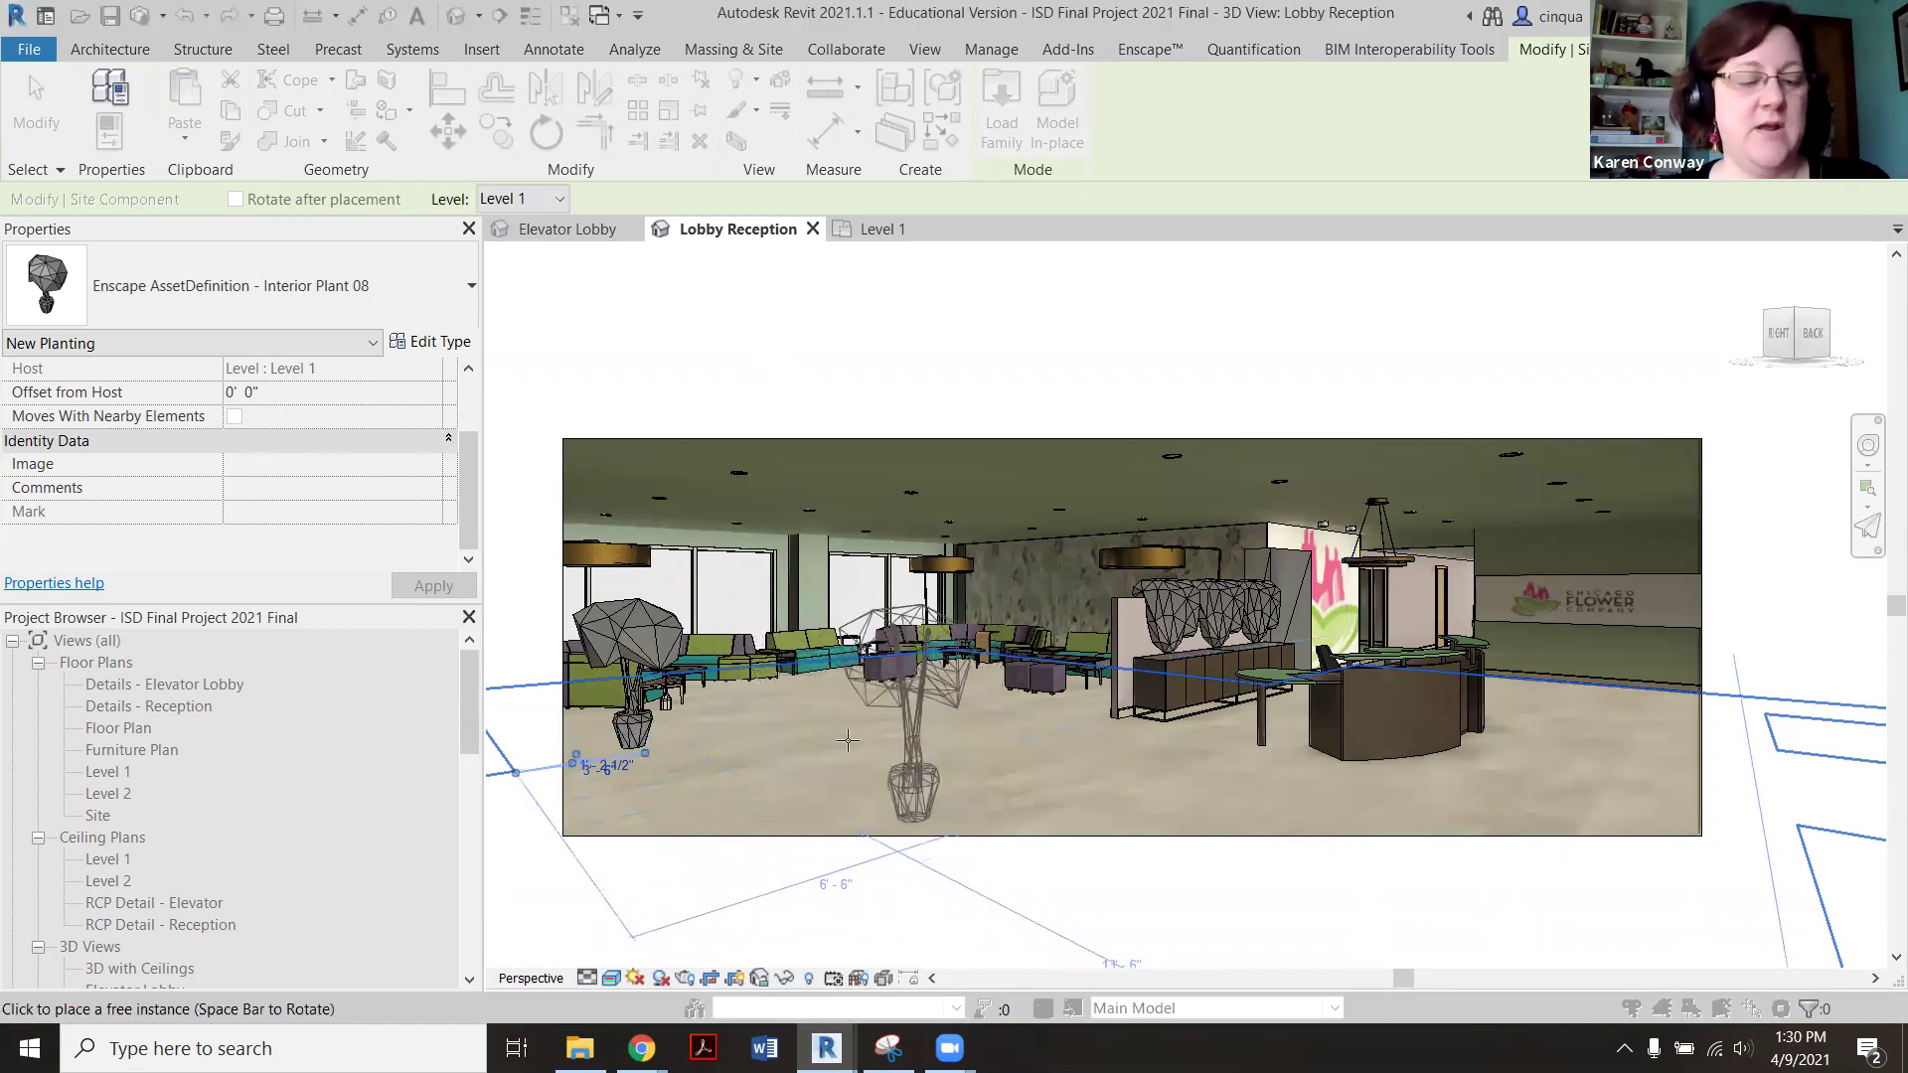
pyautogui.click(845, 731)
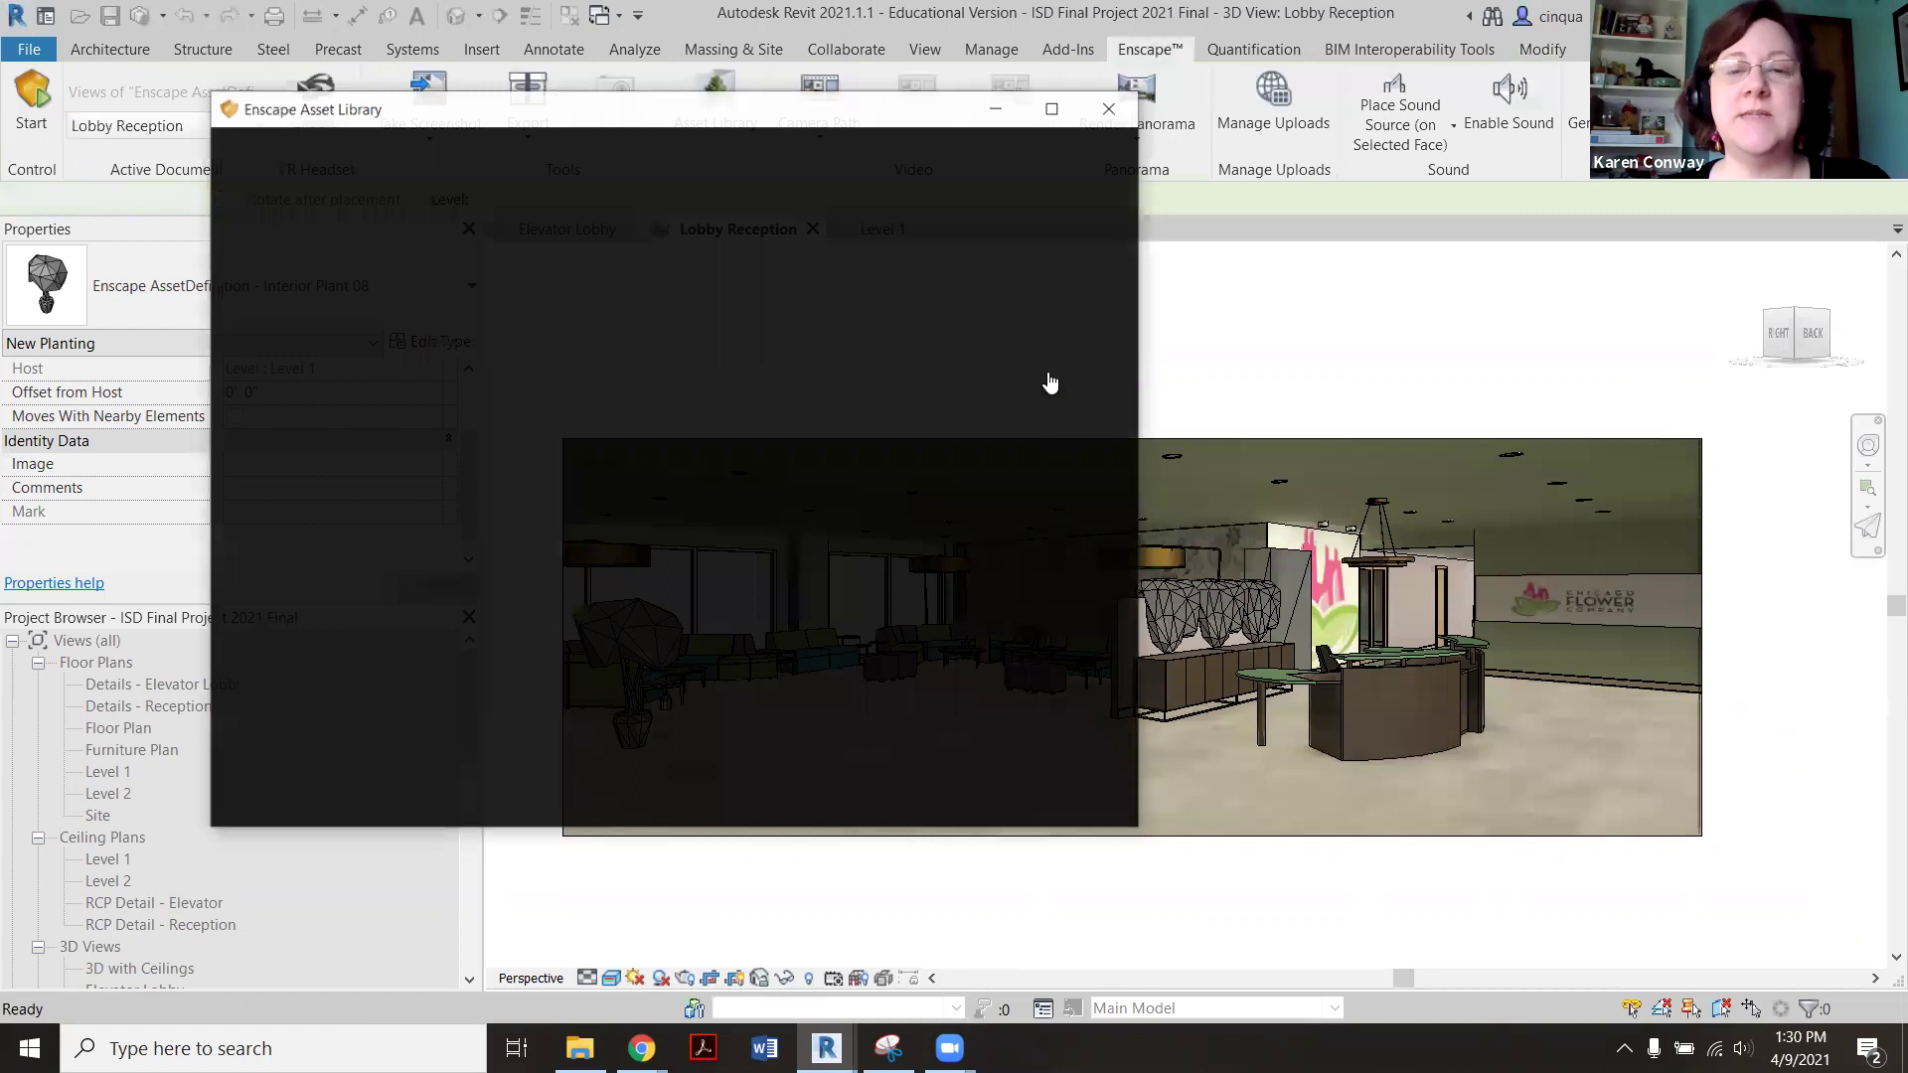
# Close the Asset Library and switch to the Level 1 floor plan.
pyautogui.click(1115, 79)
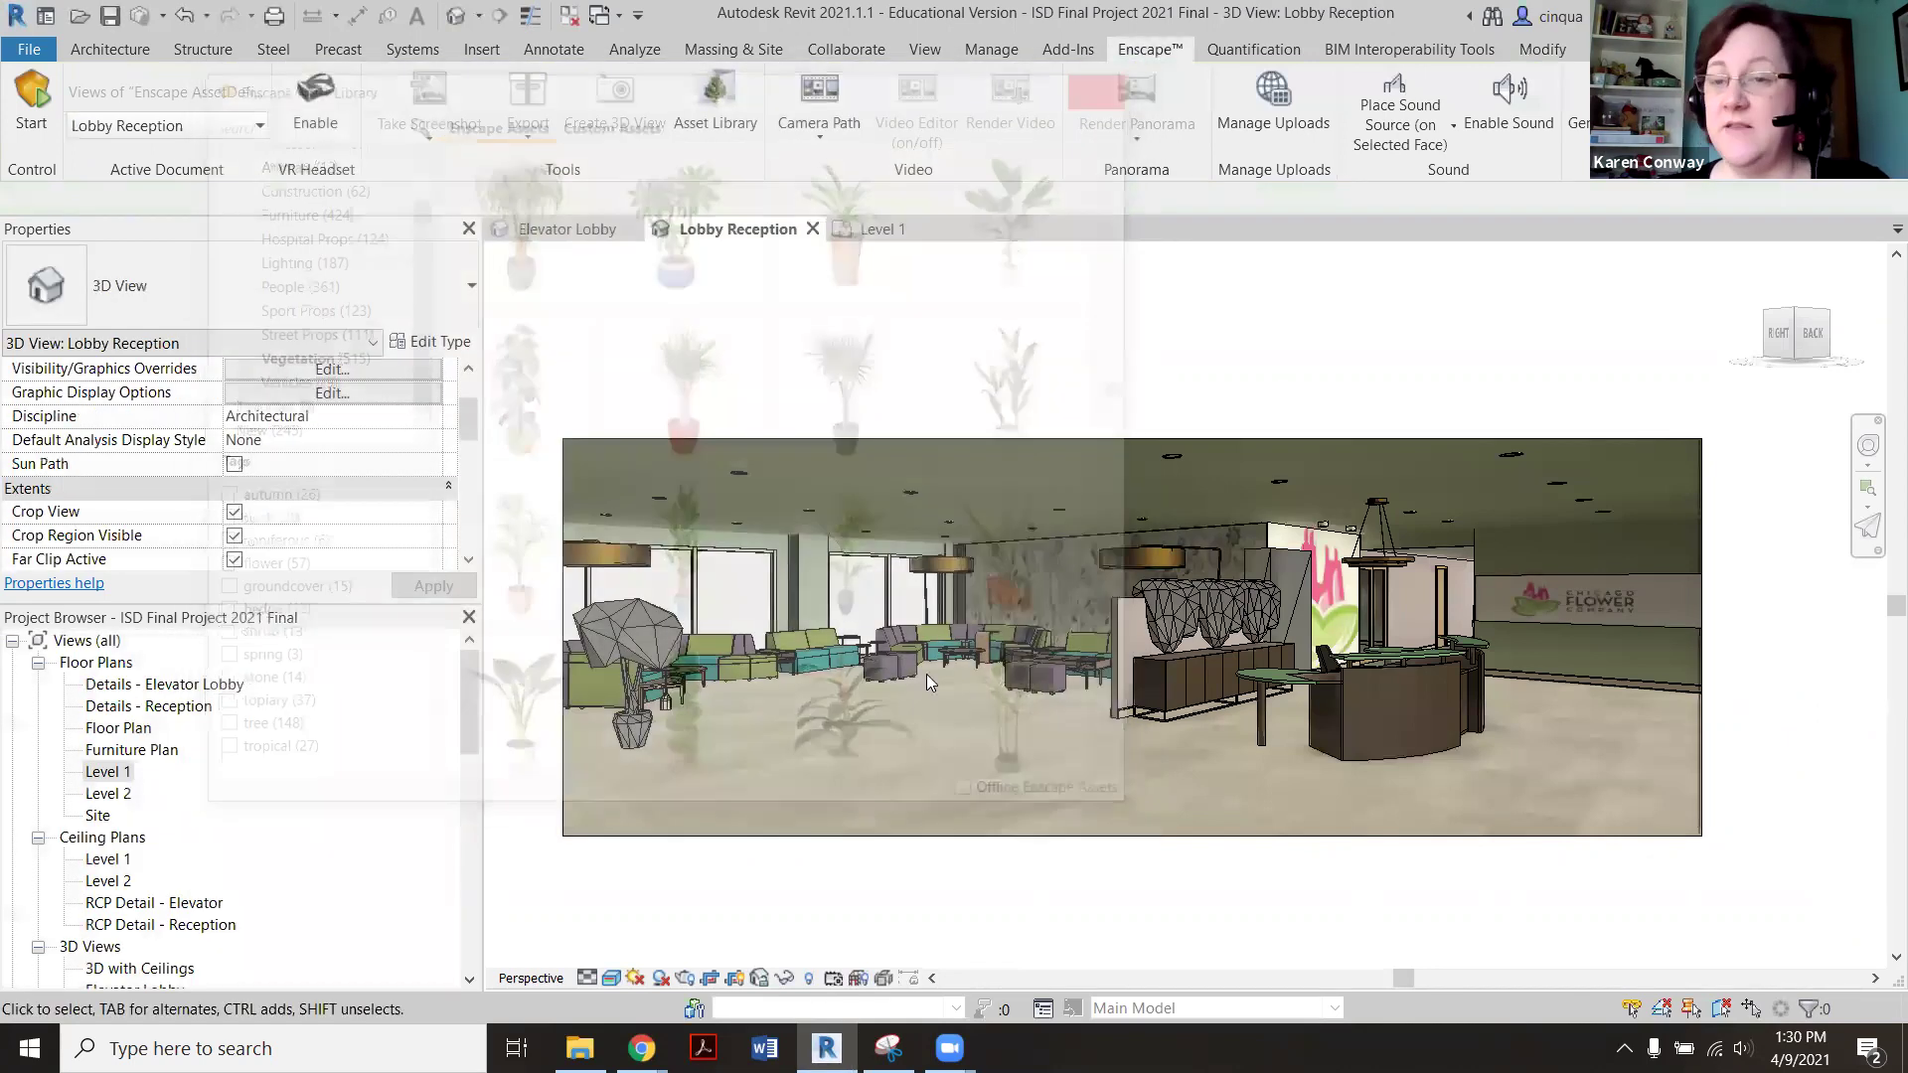
pyautogui.click(895, 237)
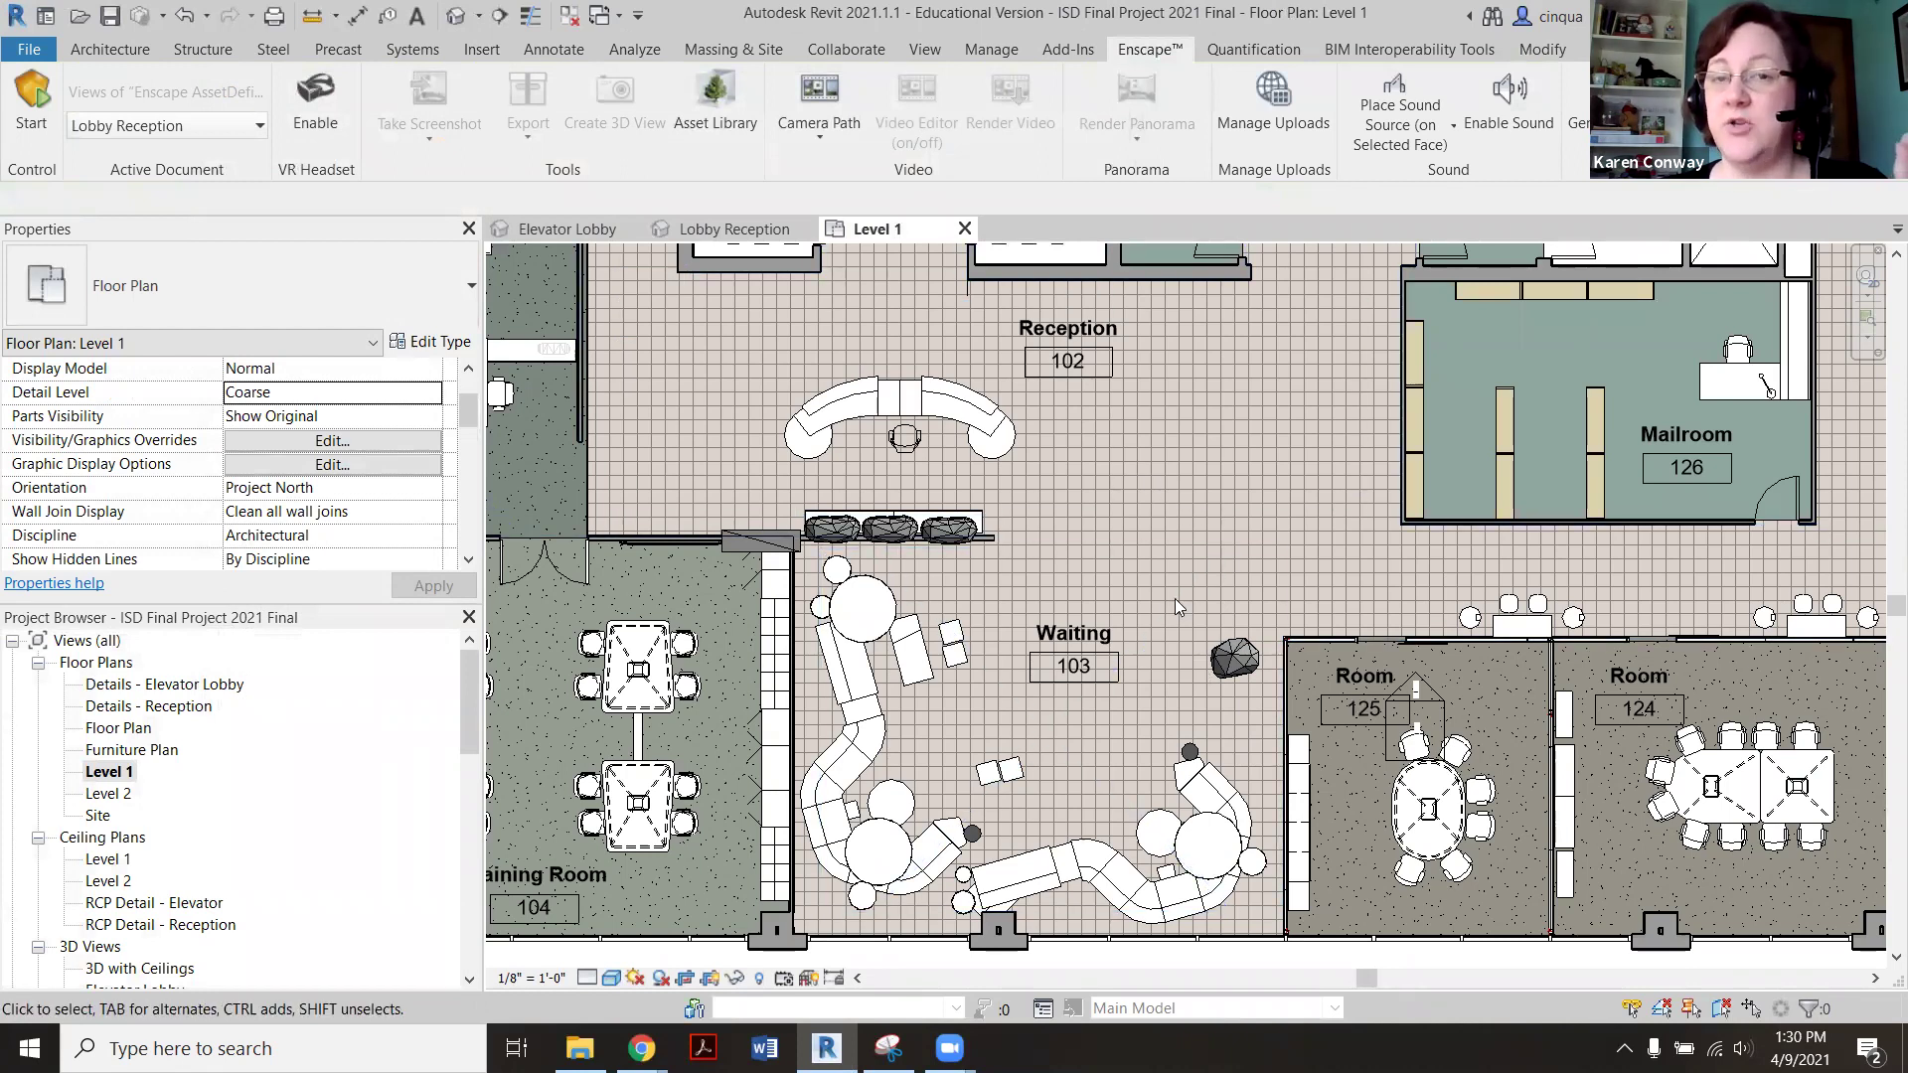
pyautogui.scroll(3, 1317, 708)
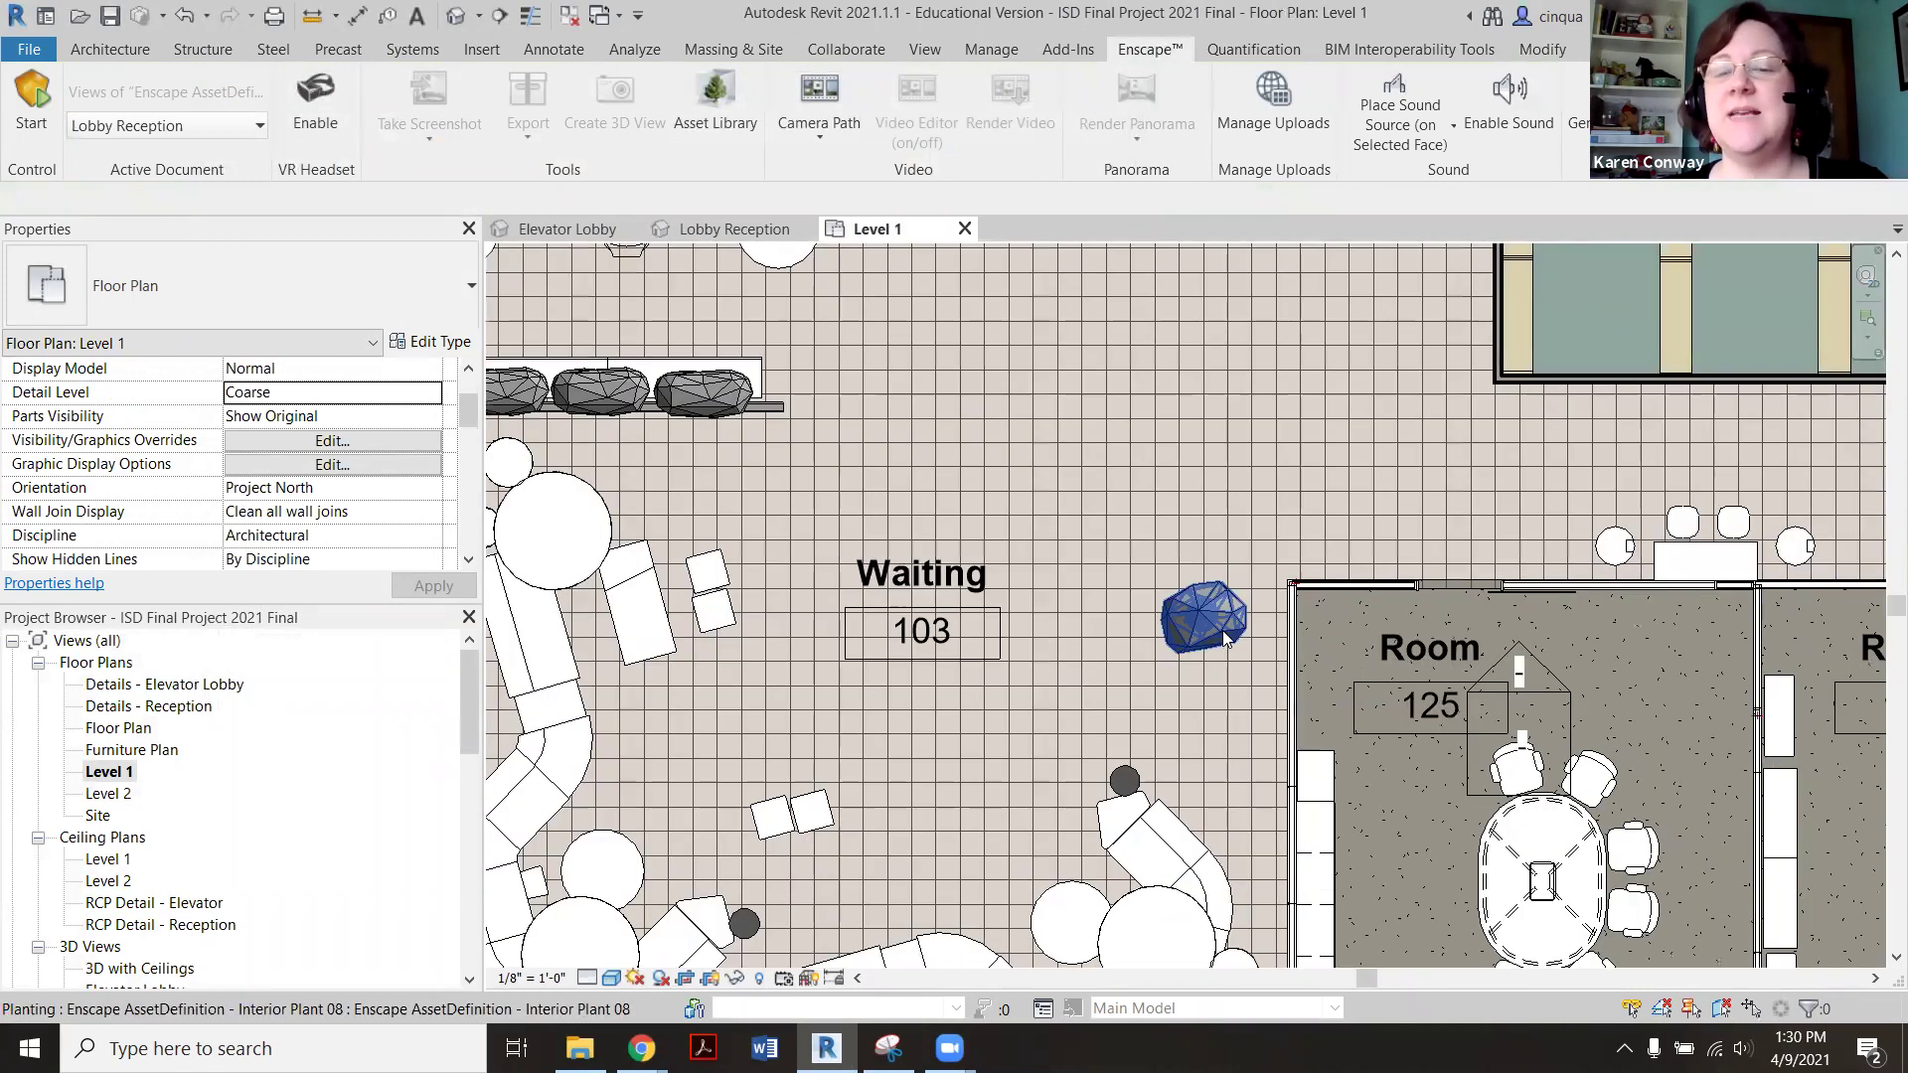
# Move Interior Plant 08 slightly down beside Room 125 in Waiting 103 and deselect it.
pyautogui.click(1226, 639)
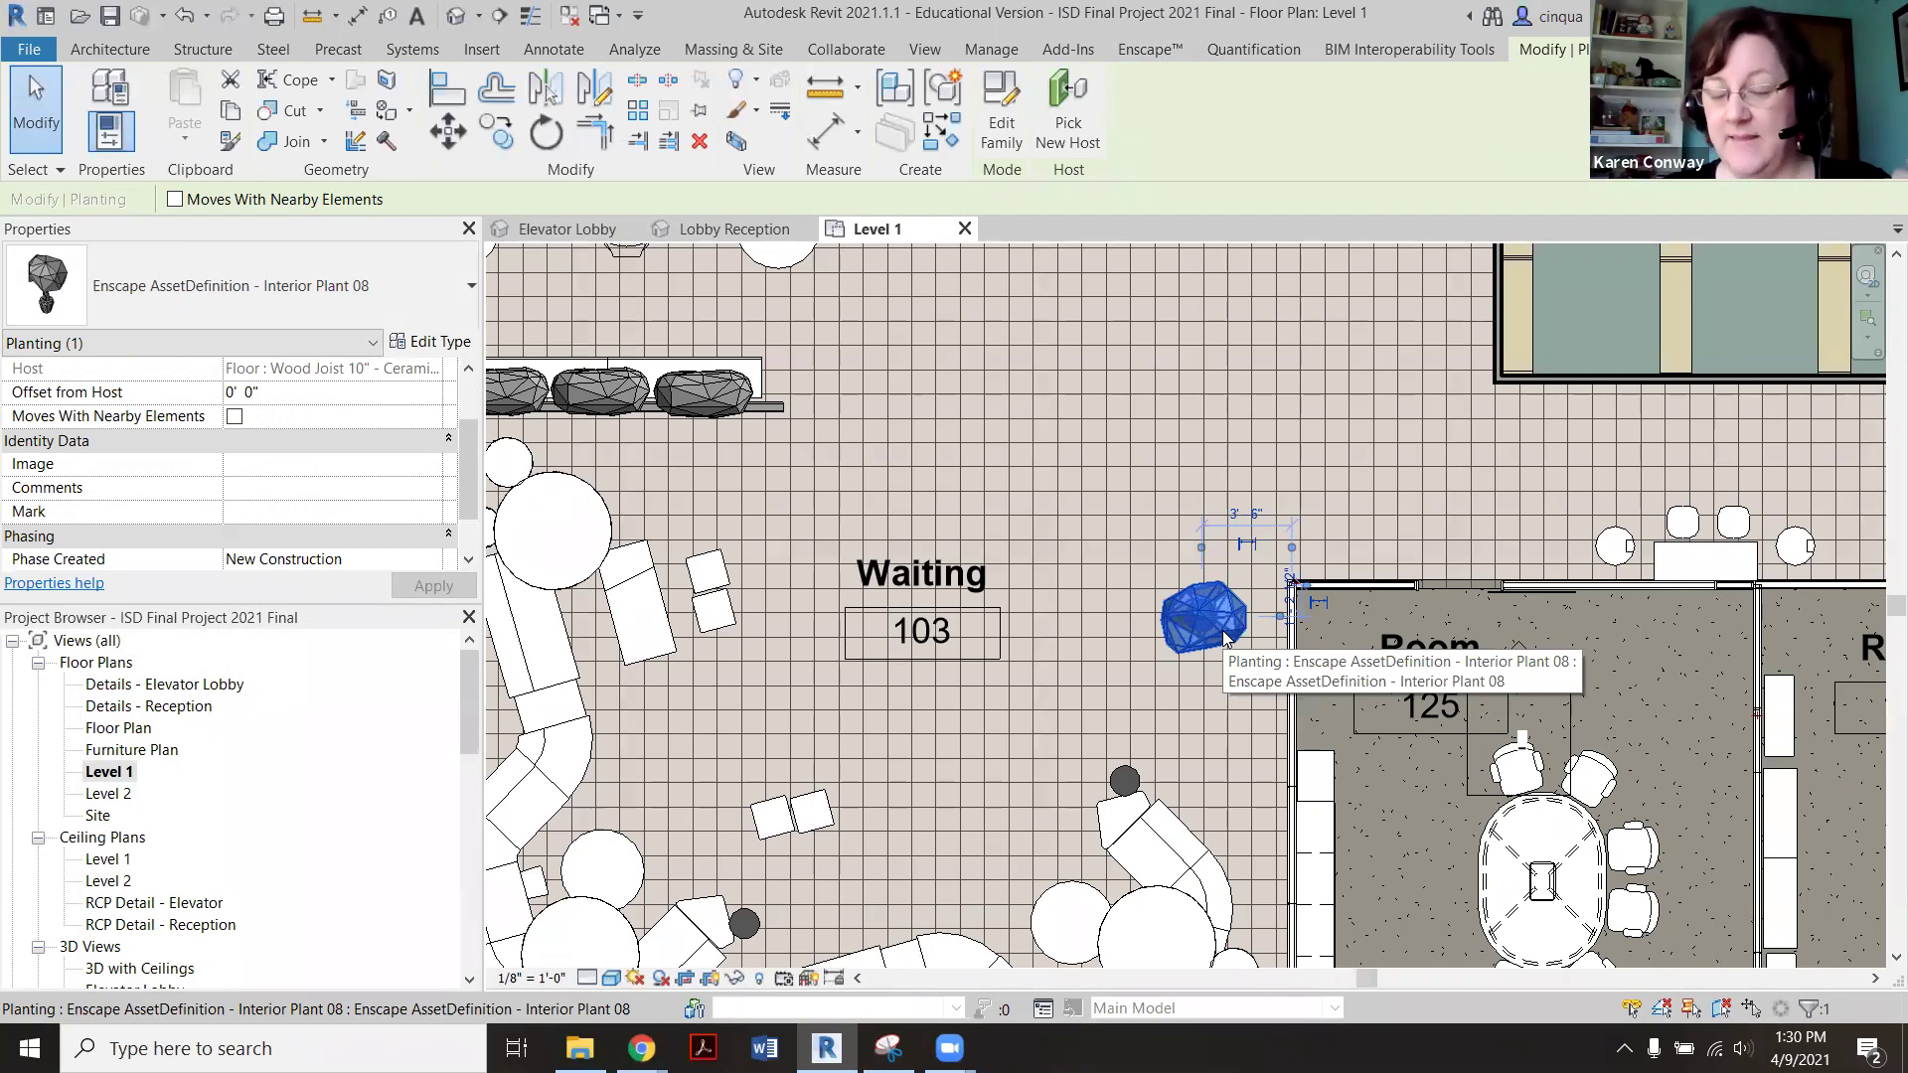
pyautogui.moveTo(1224, 599); pyautogui.dragTo(1222, 630)
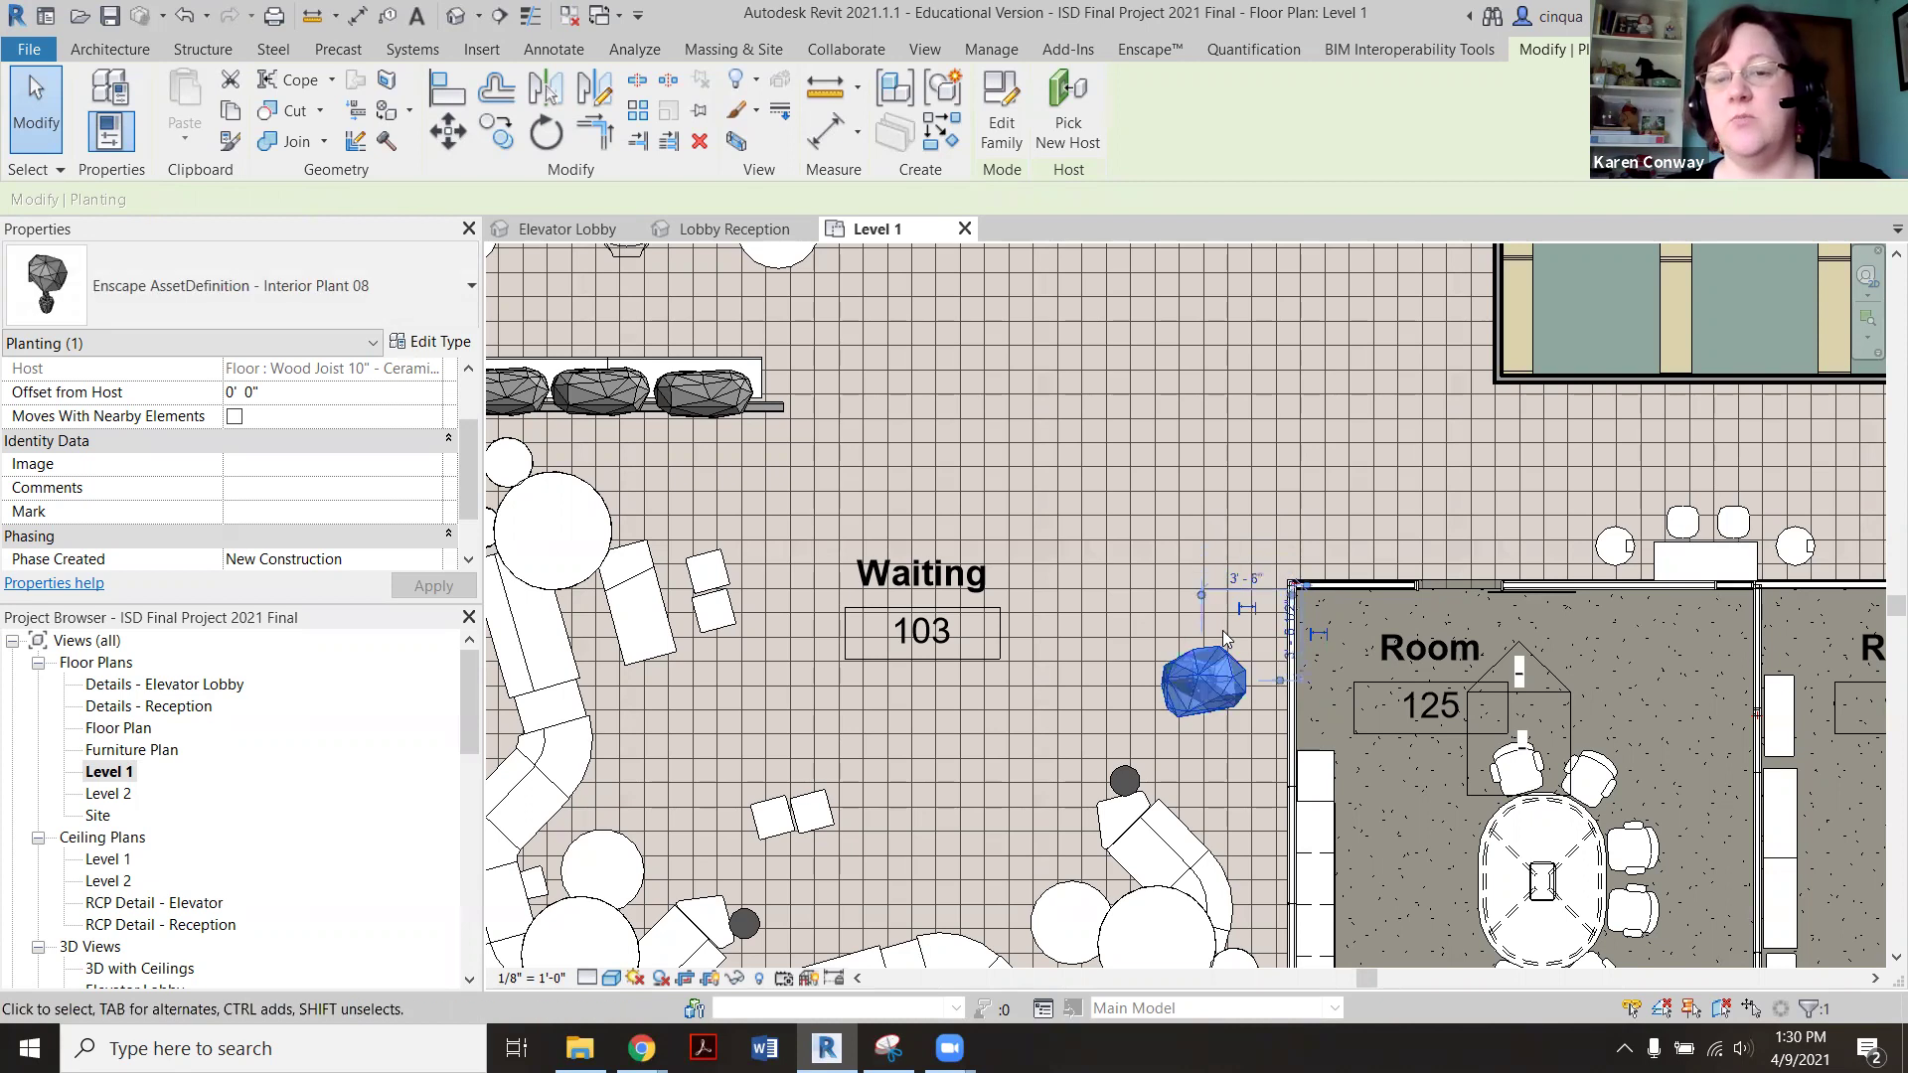
pyautogui.scroll(1, 1223, 630)
pyautogui.scroll(-5, 1220, 626)
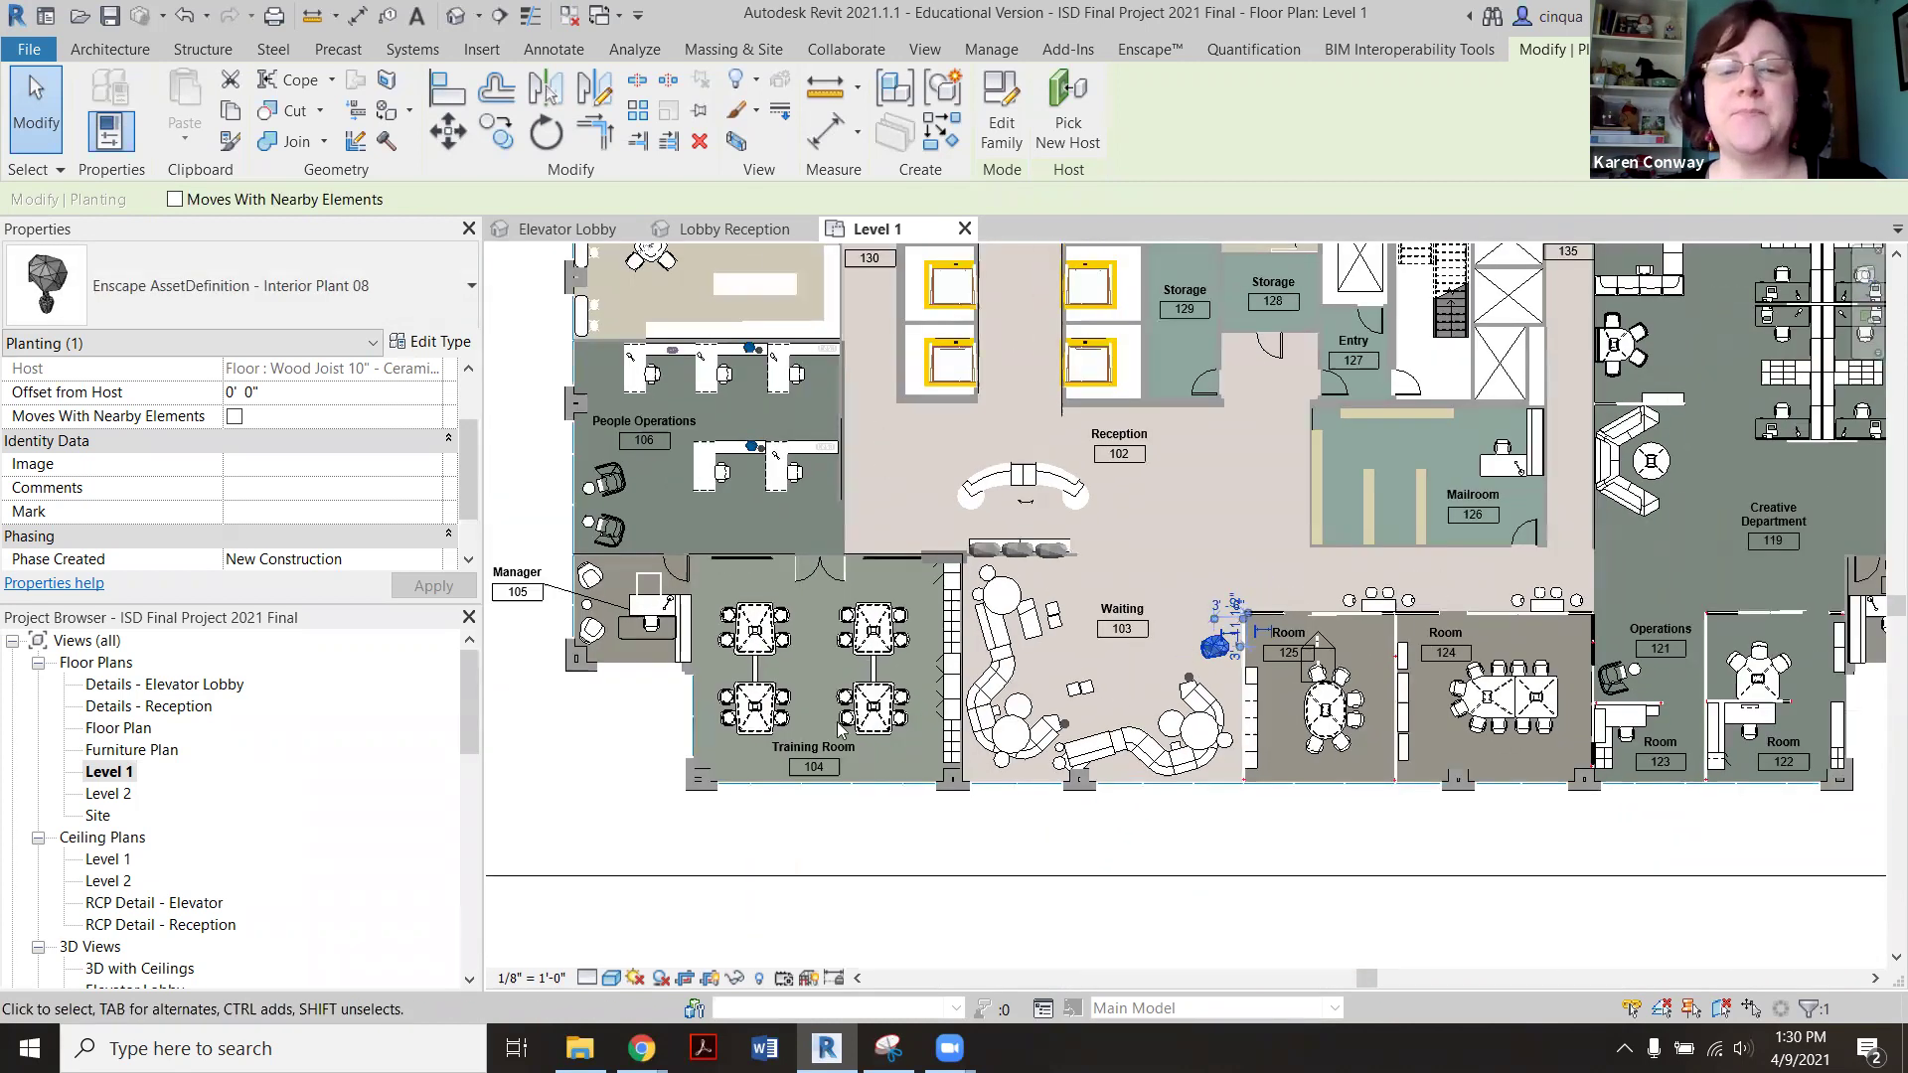
pyautogui.click(682, 791)
pyautogui.scroll(-2, 686, 785)
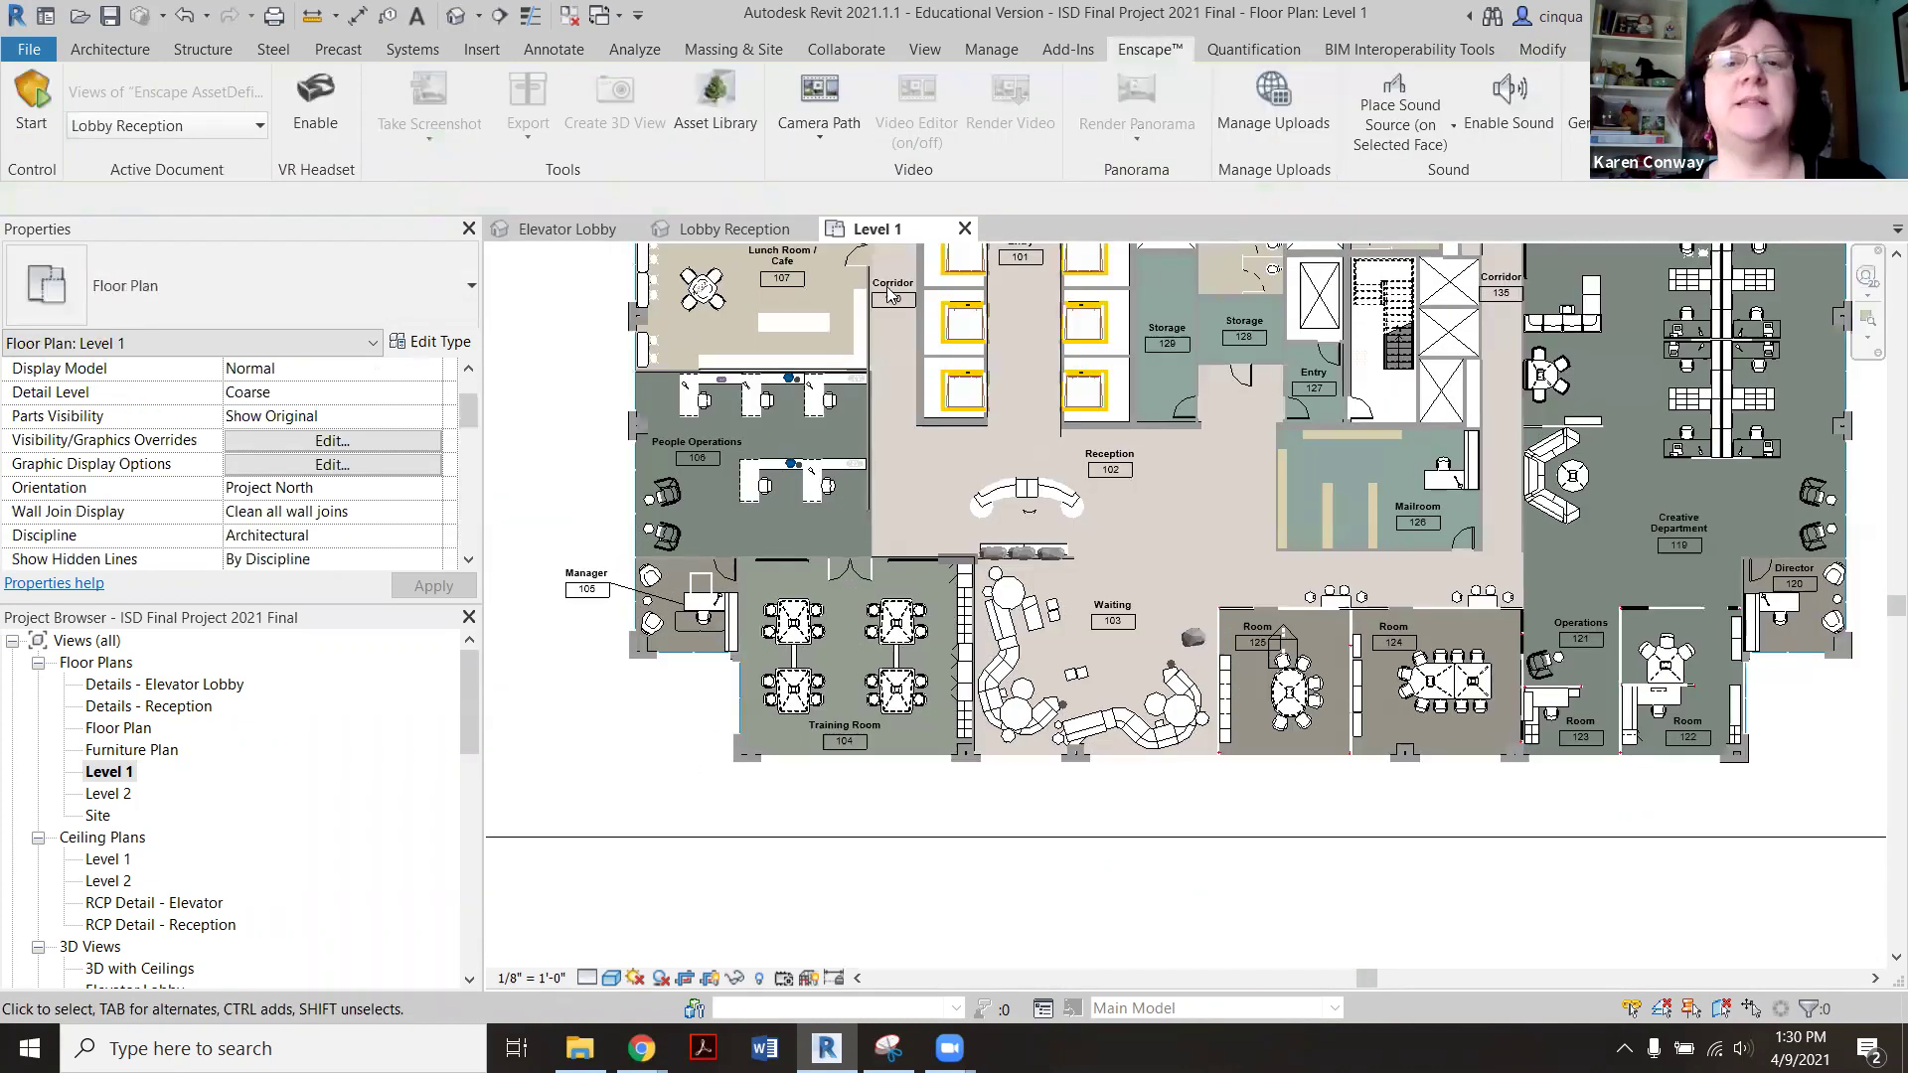
pyautogui.click(703, 108)
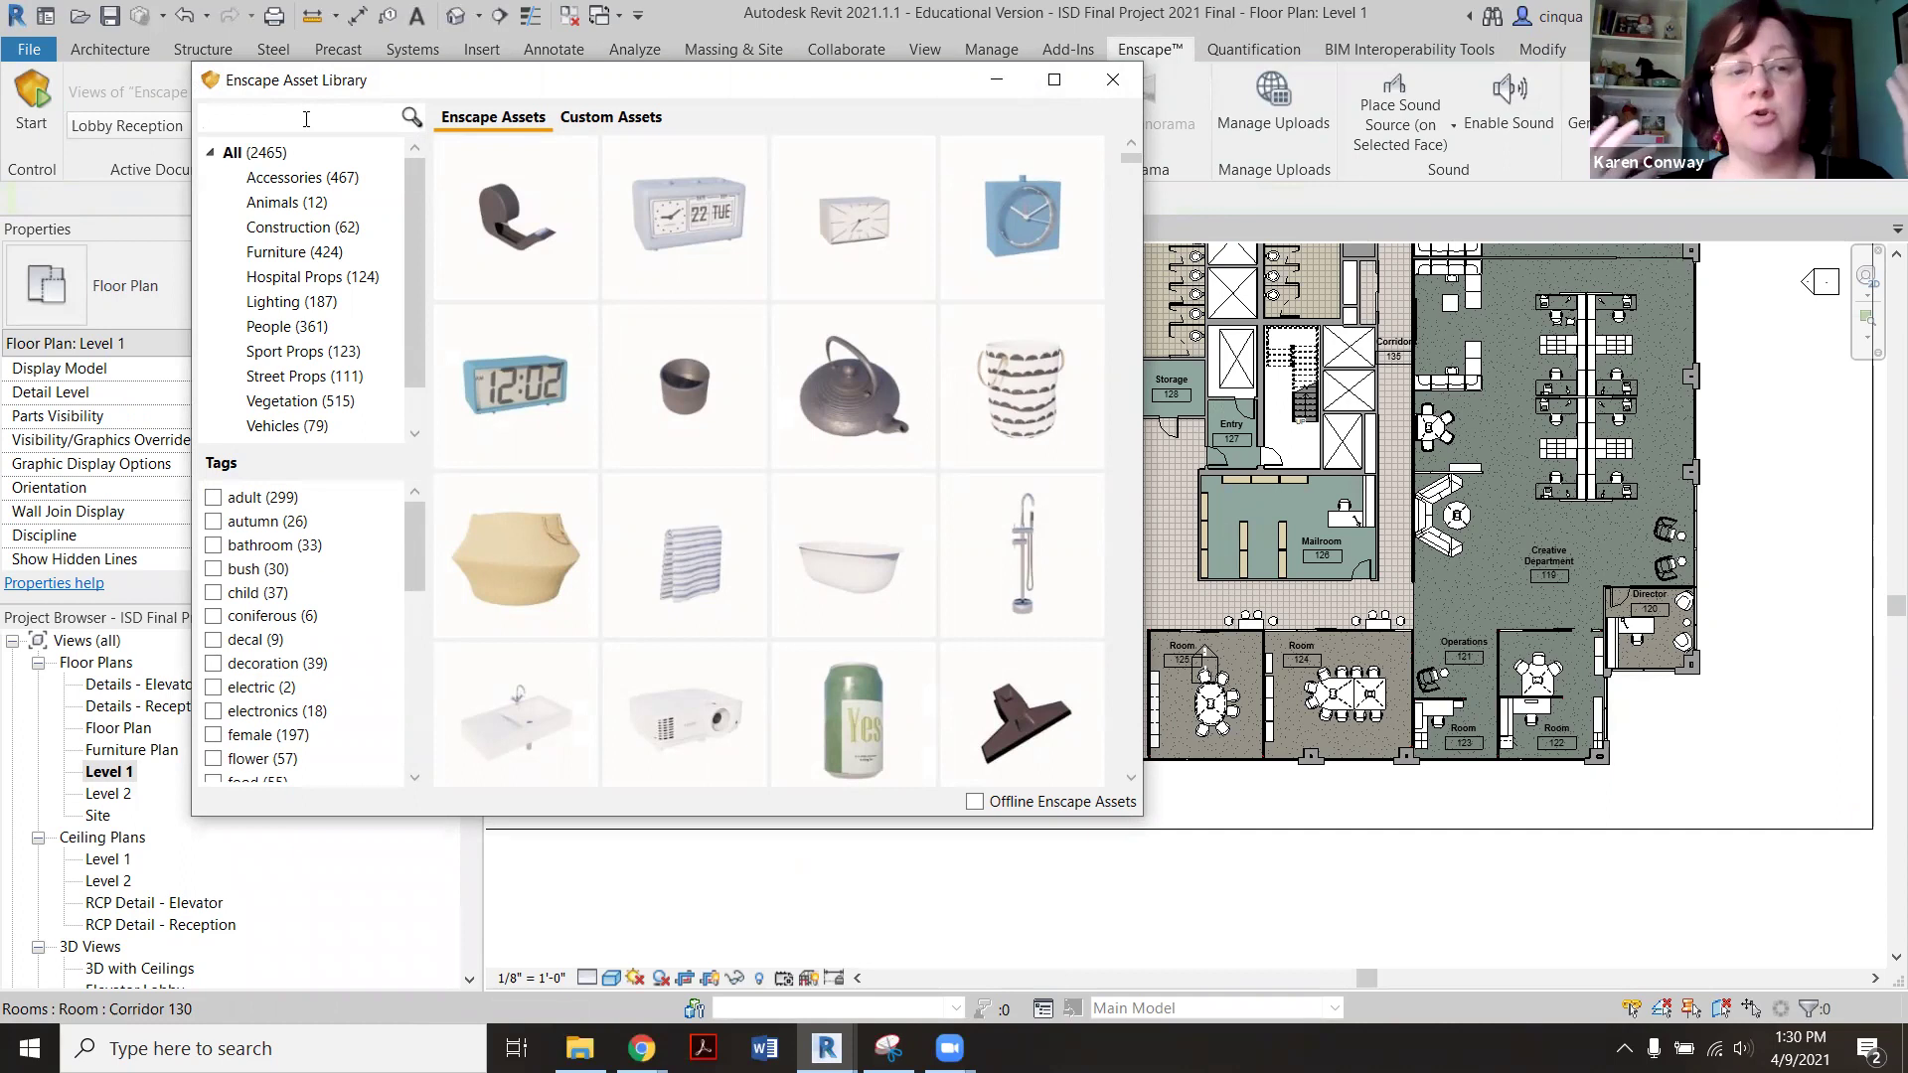
# Filter the Asset Library to People and pick the Bruce, Standing asset.
pyautogui.click(285, 331)
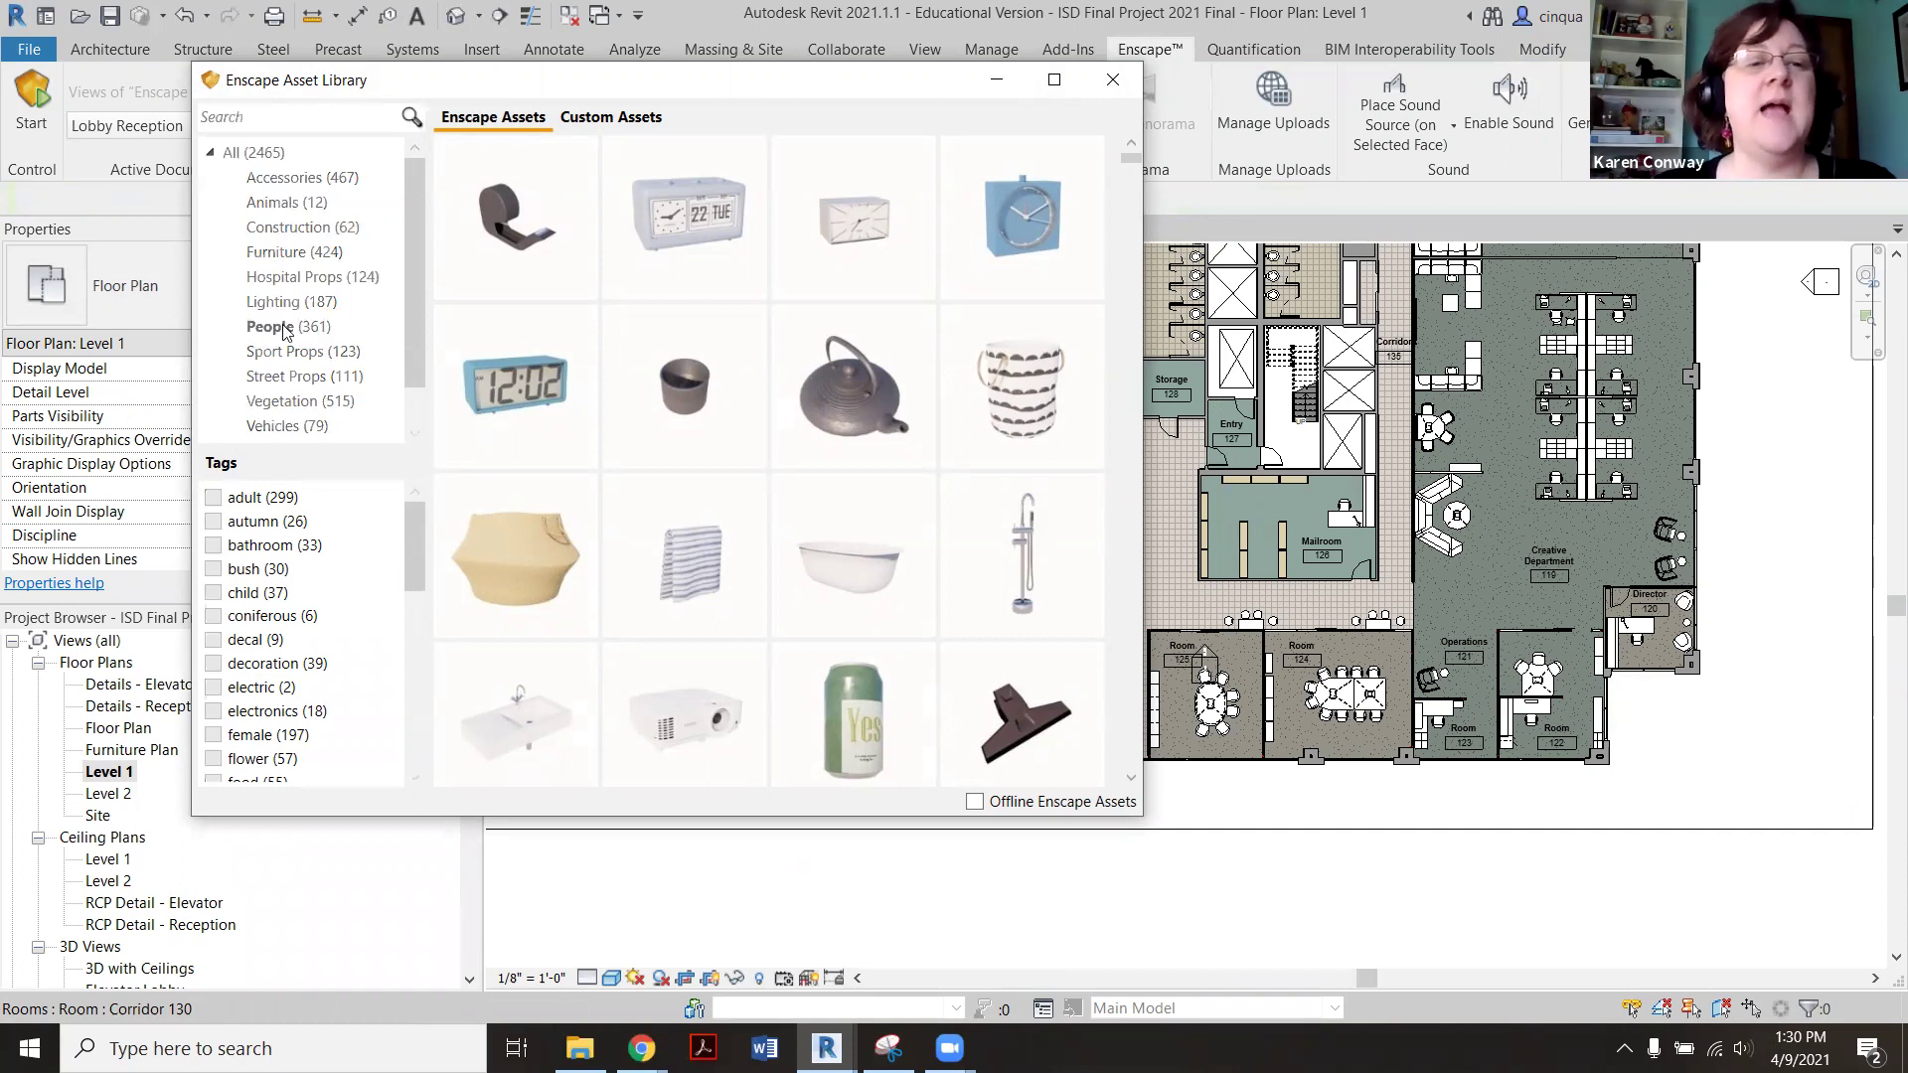
pyautogui.moveTo(693, 337)
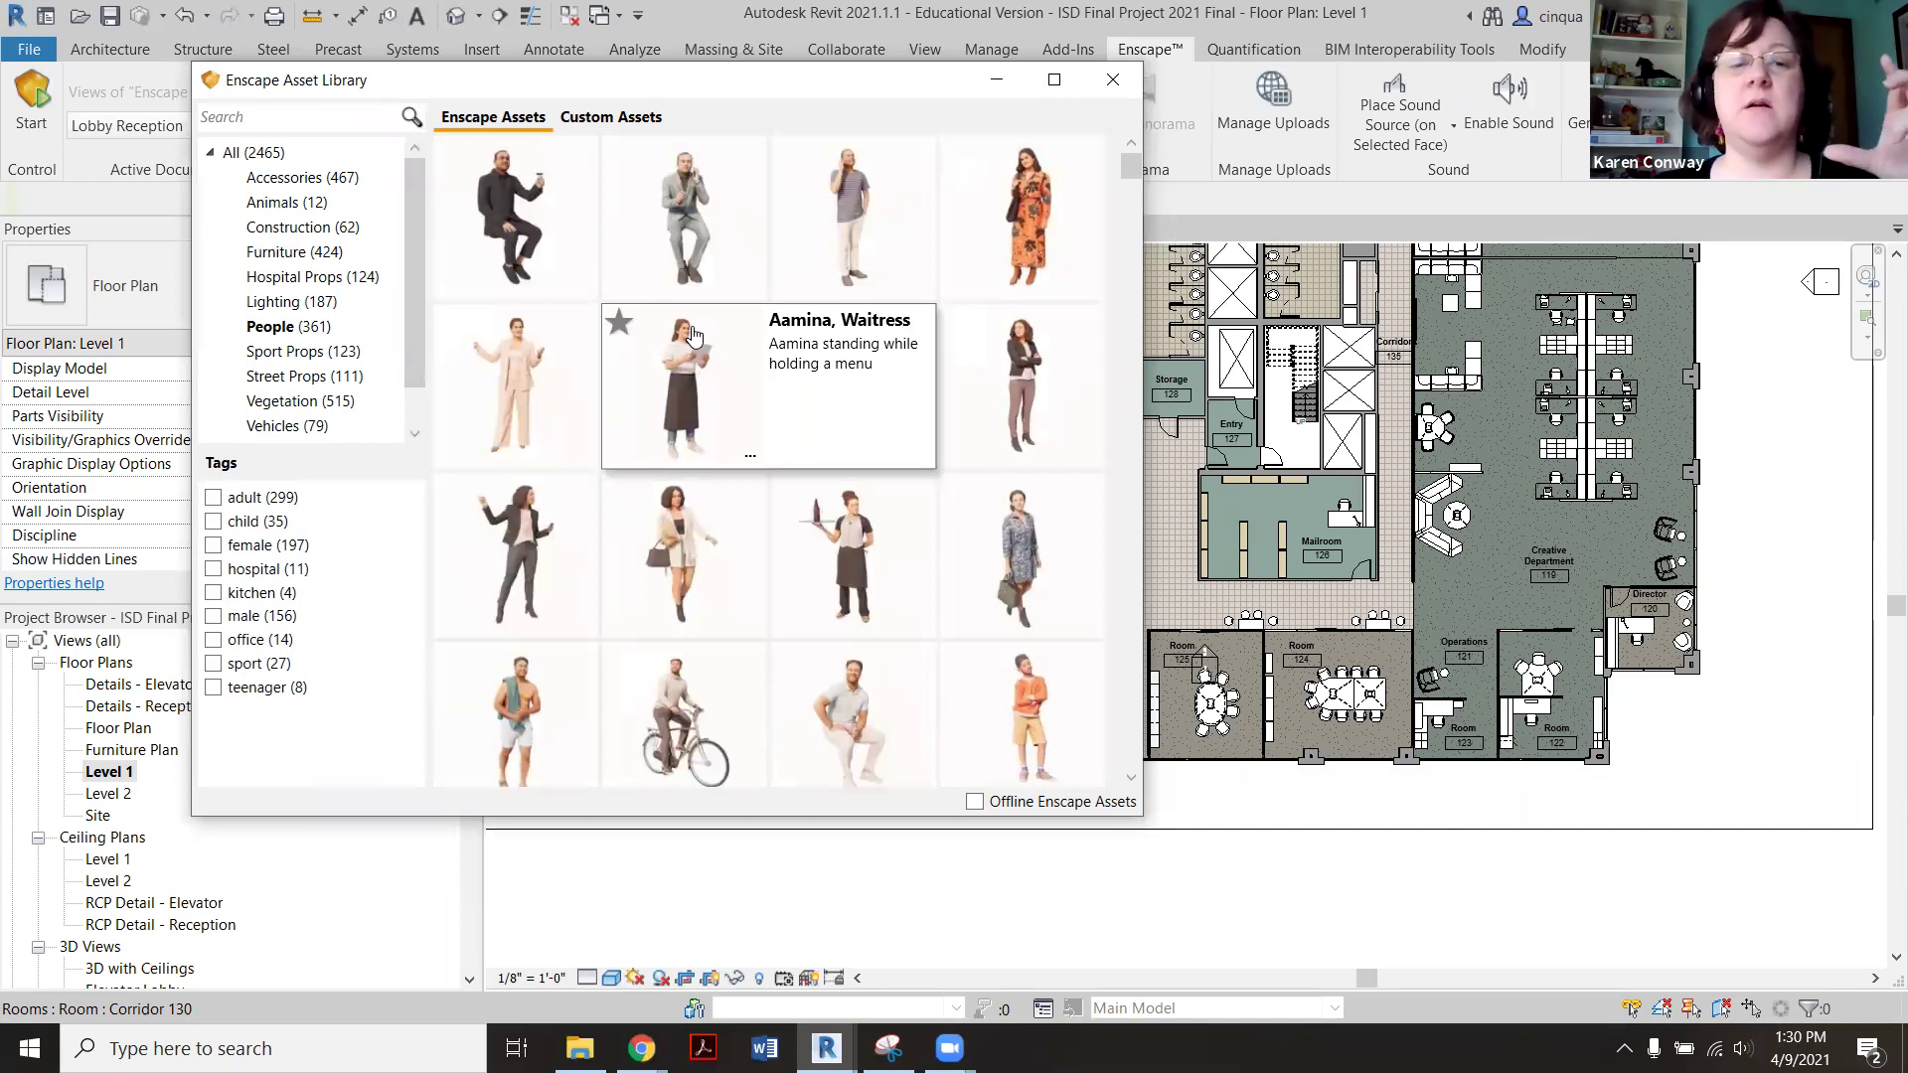
pyautogui.moveTo(730, 518)
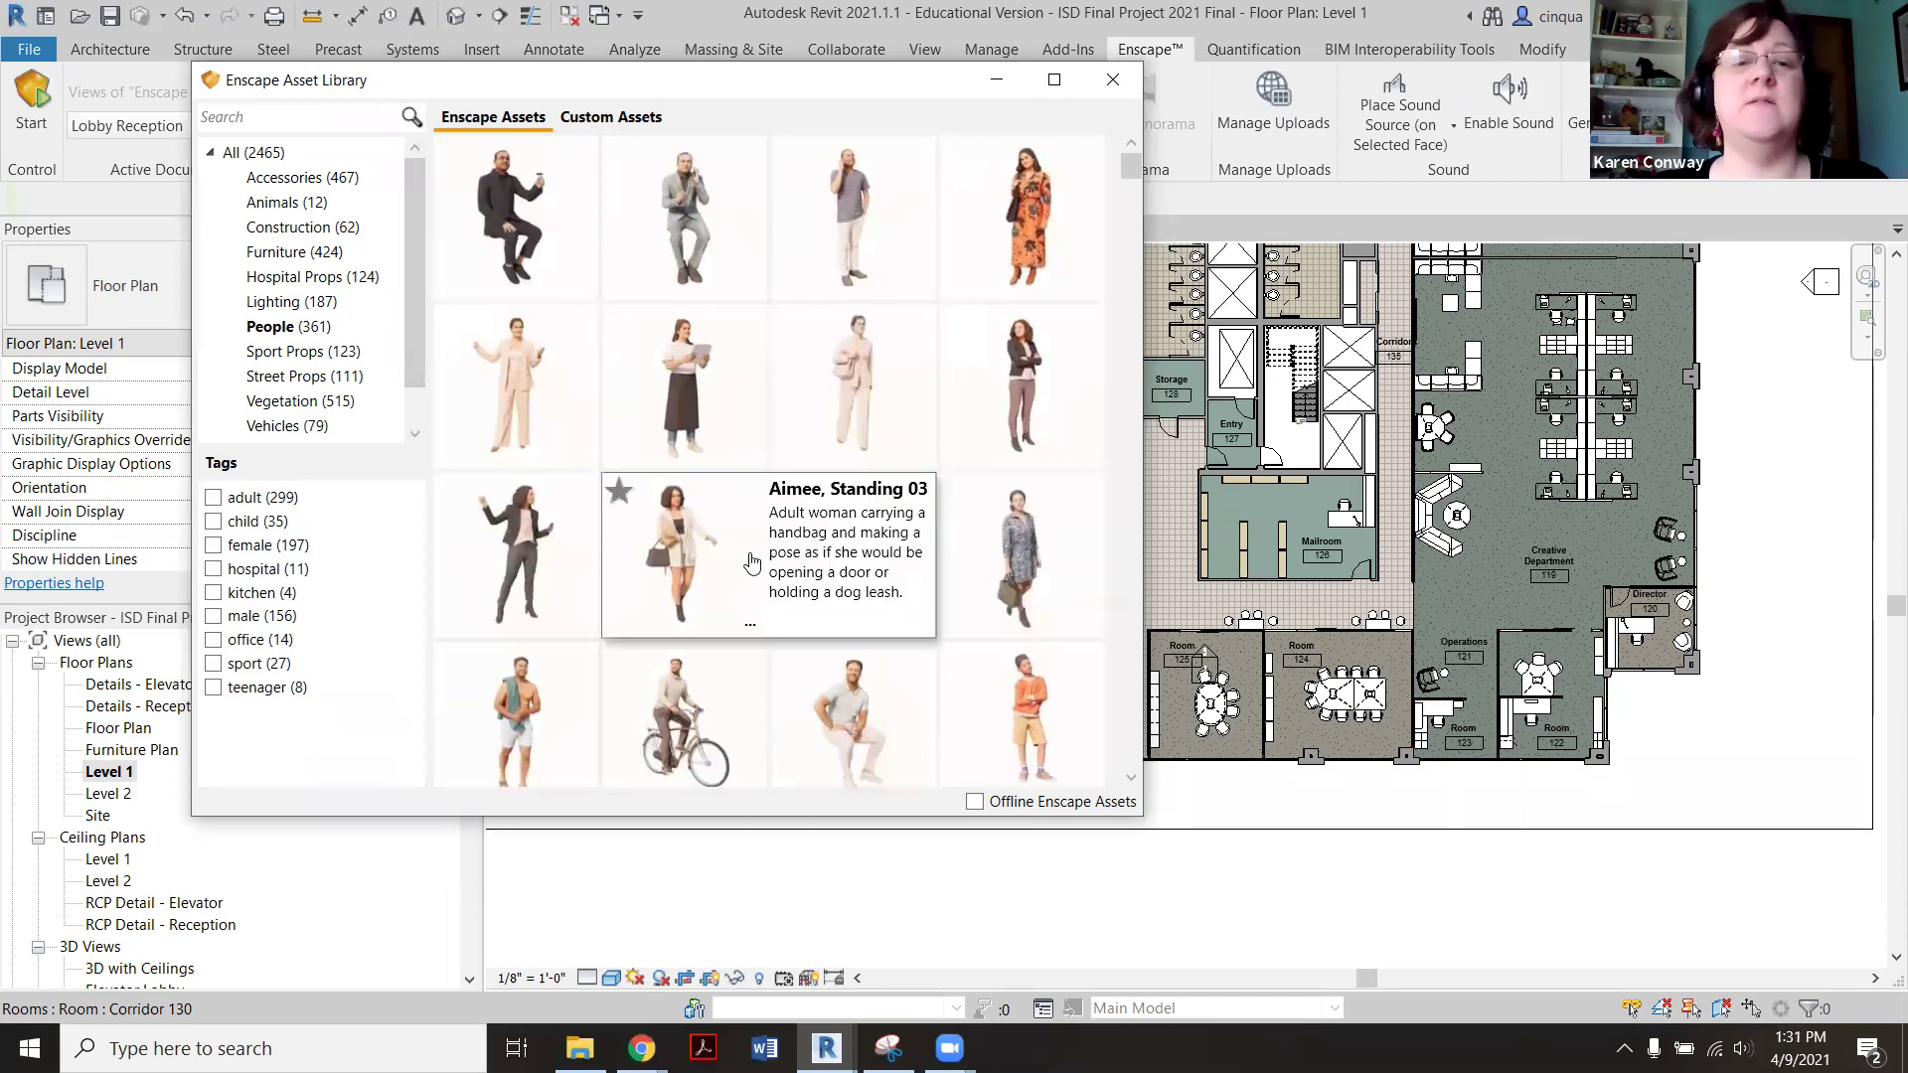
pyautogui.moveTo(555, 271)
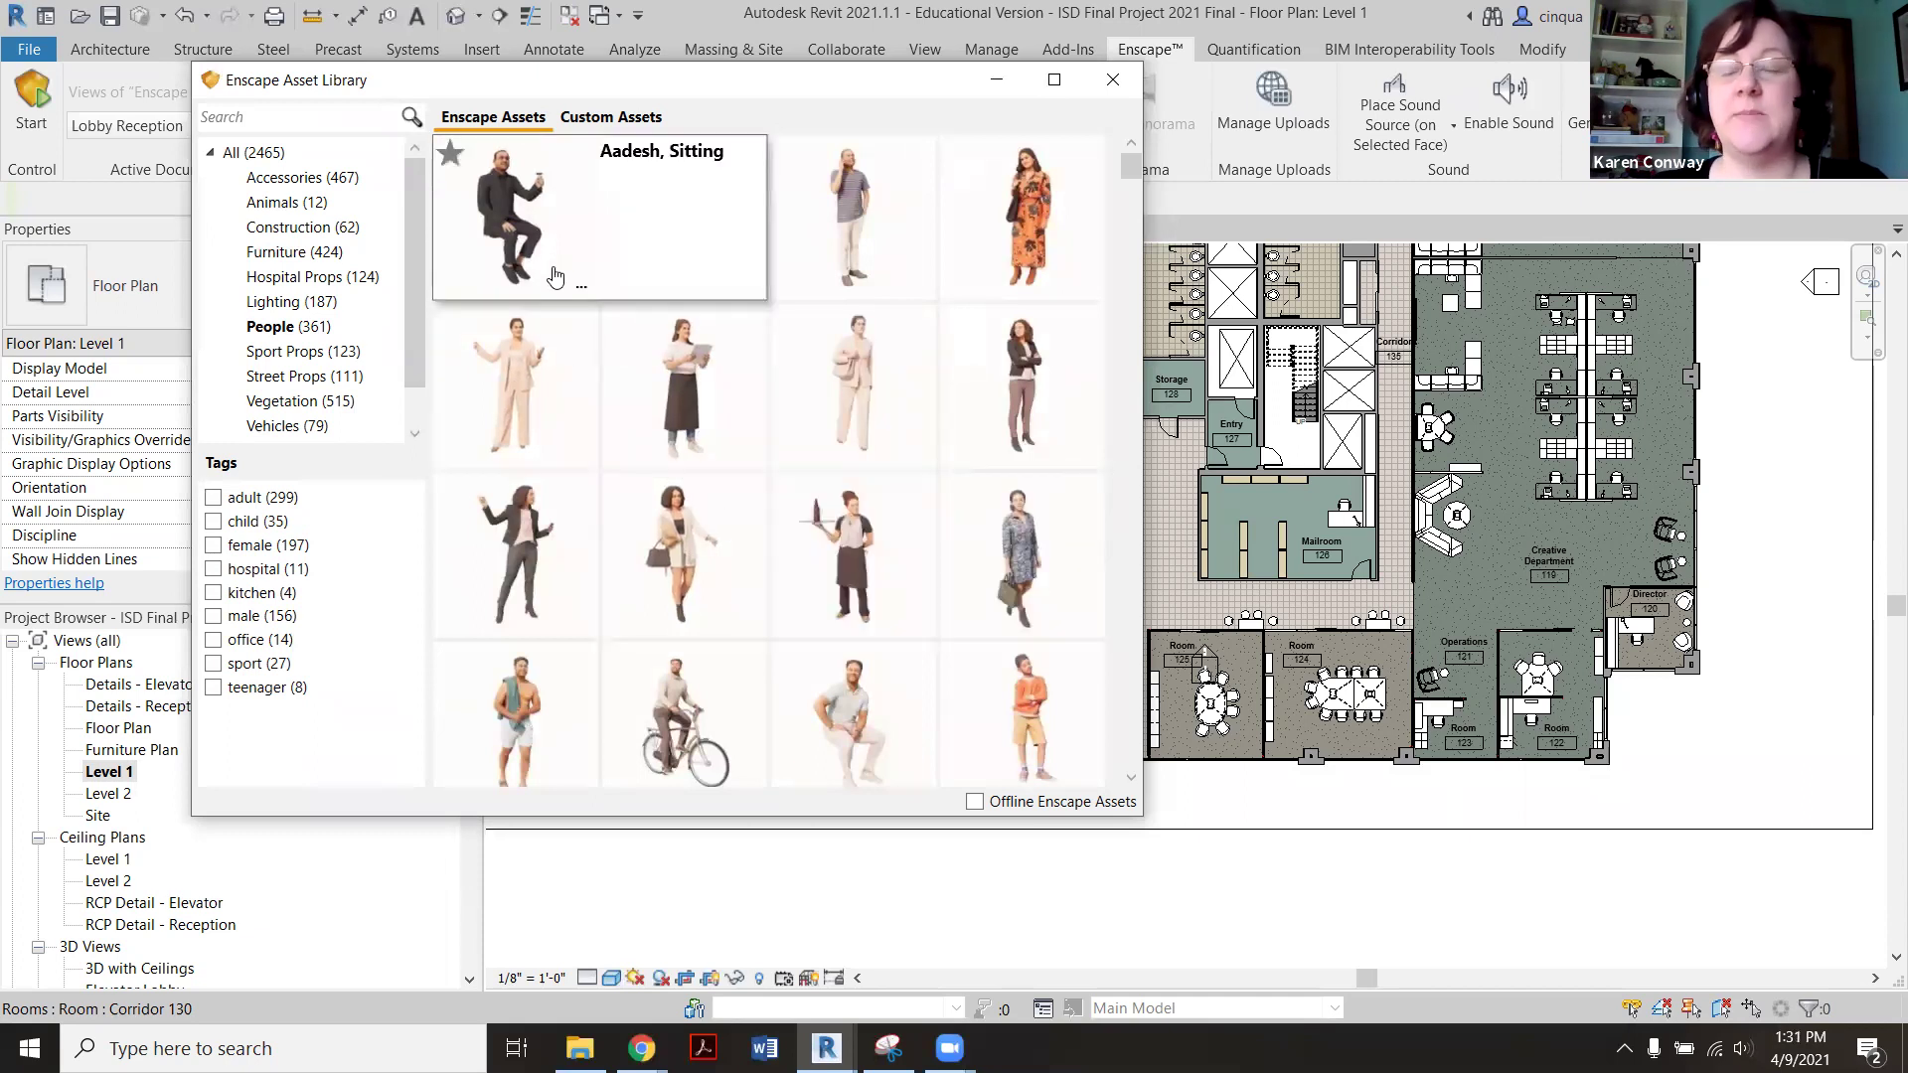
pyautogui.scroll(-5, 701, 606)
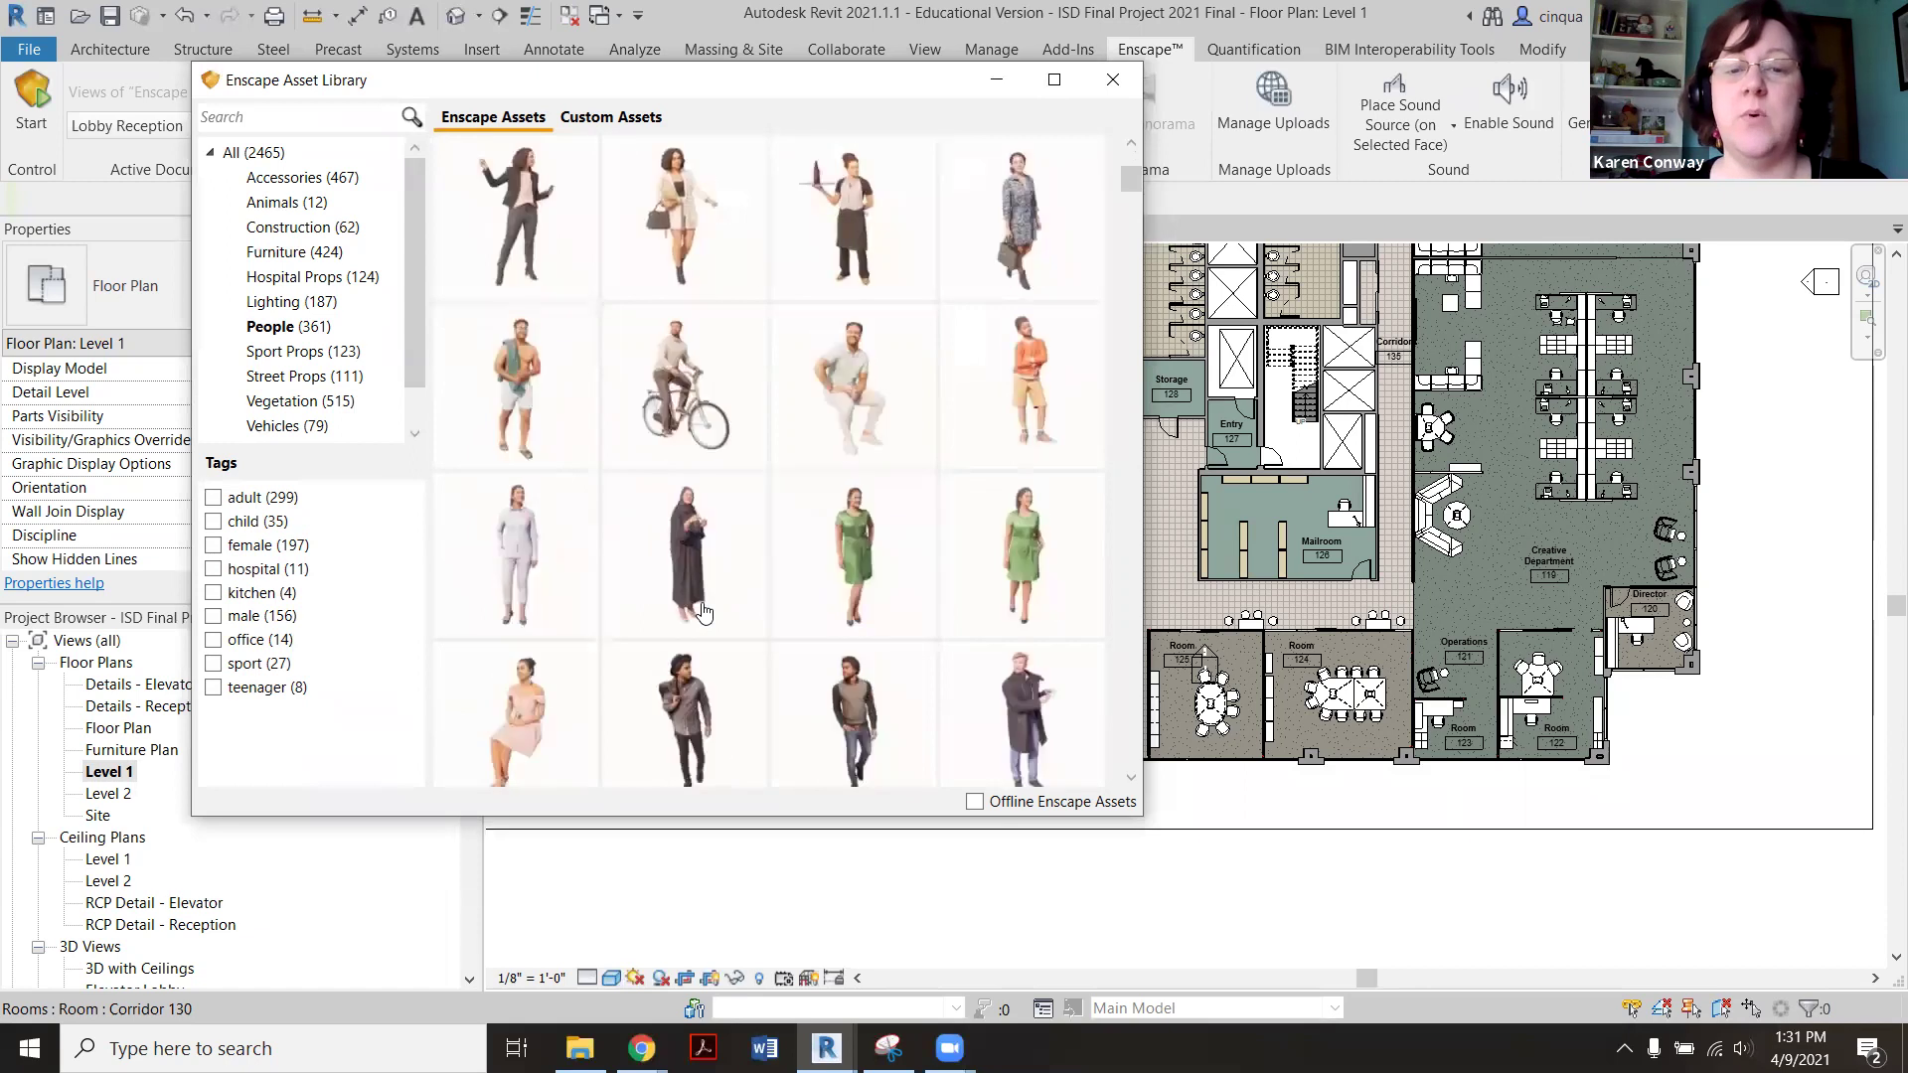
pyautogui.scroll(-5, 701, 603)
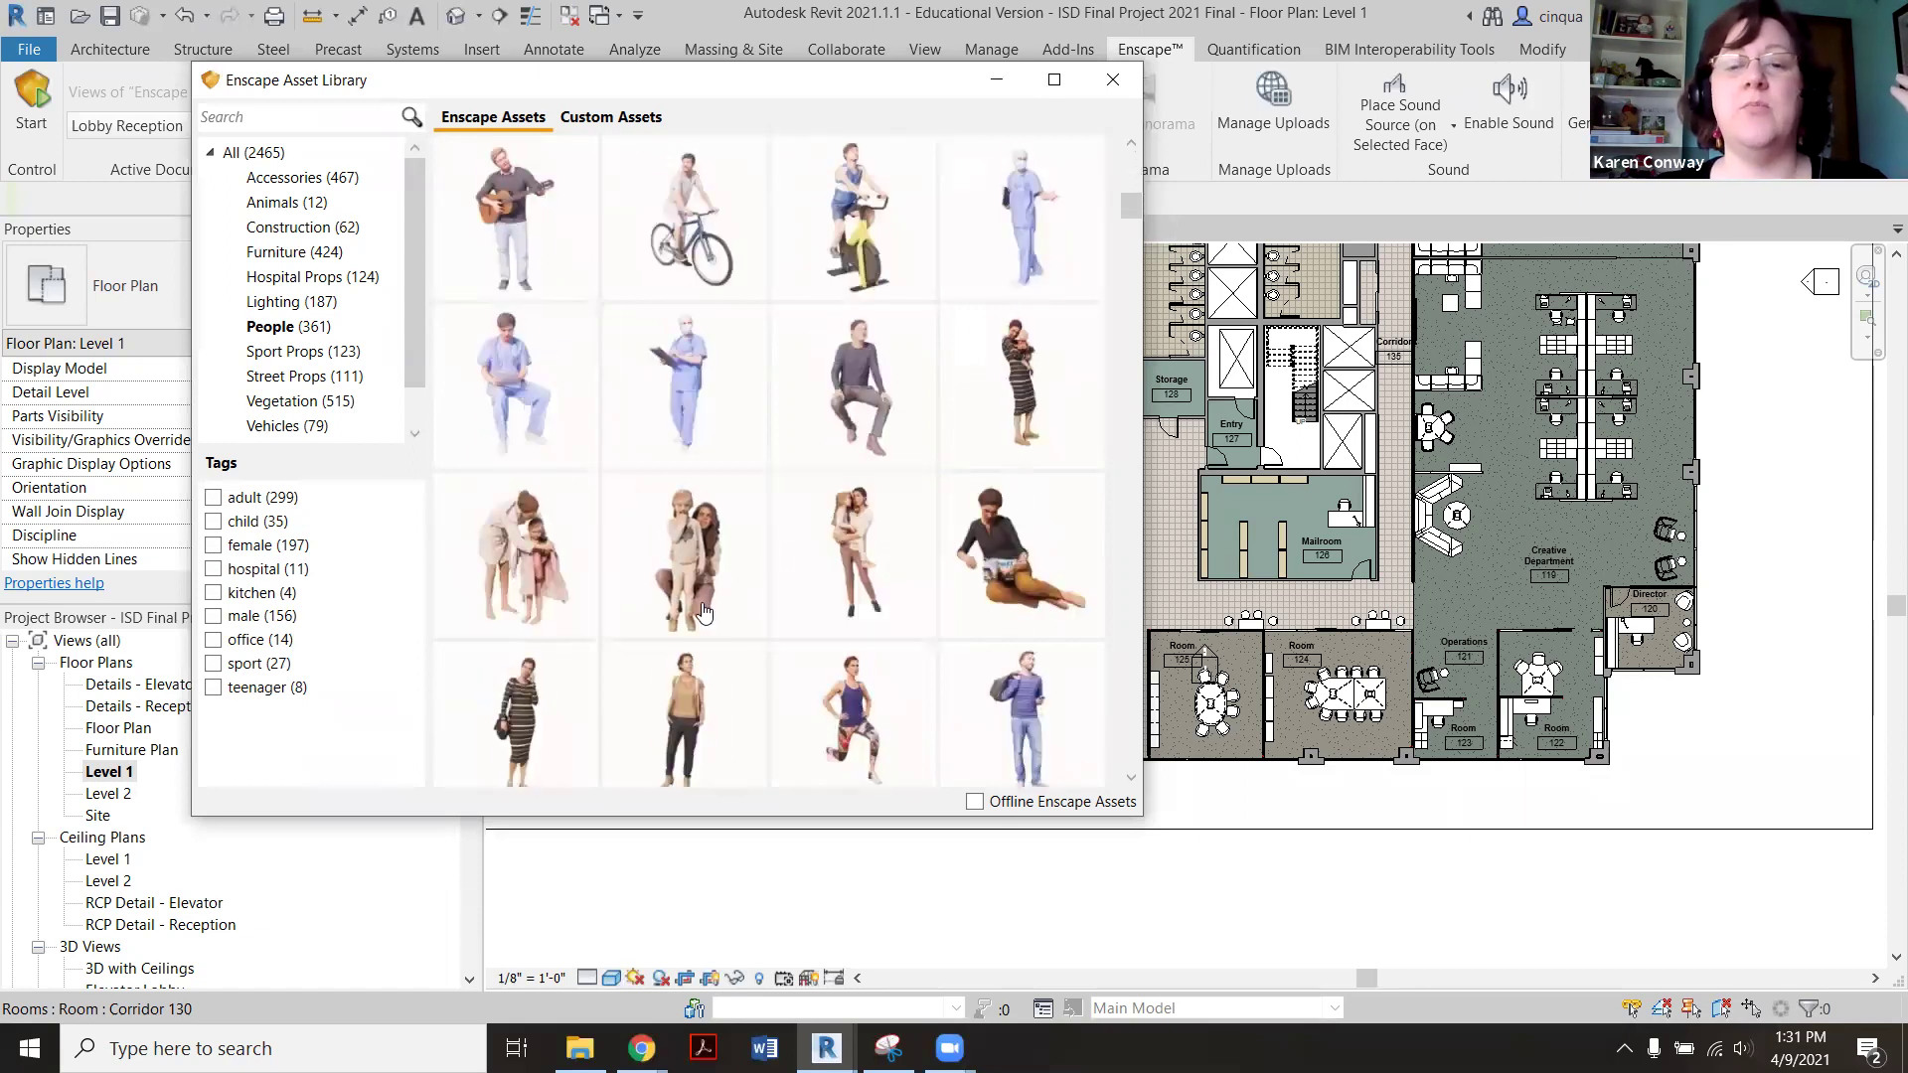
pyautogui.scroll(-3, 702, 602)
pyautogui.moveTo(843, 260)
pyautogui.scroll(-3, 686, 542)
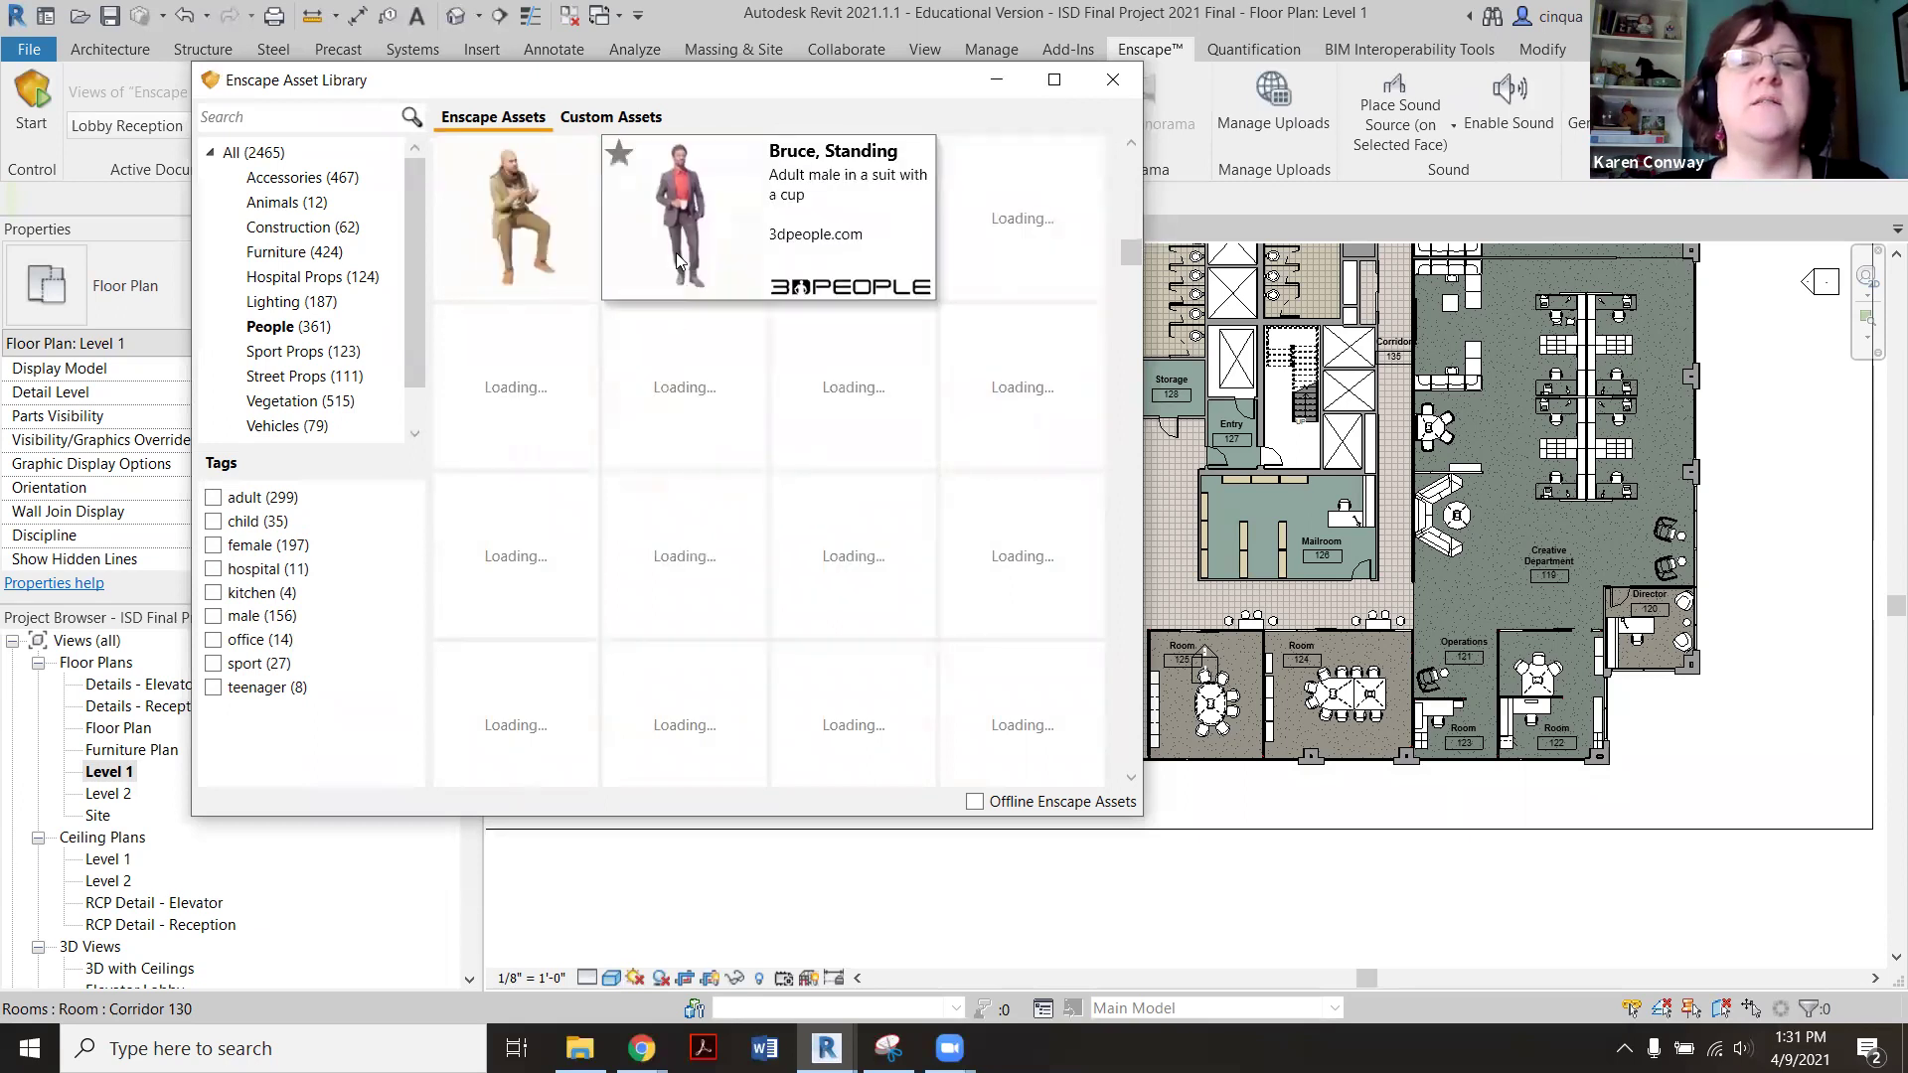
pyautogui.click(714, 280)
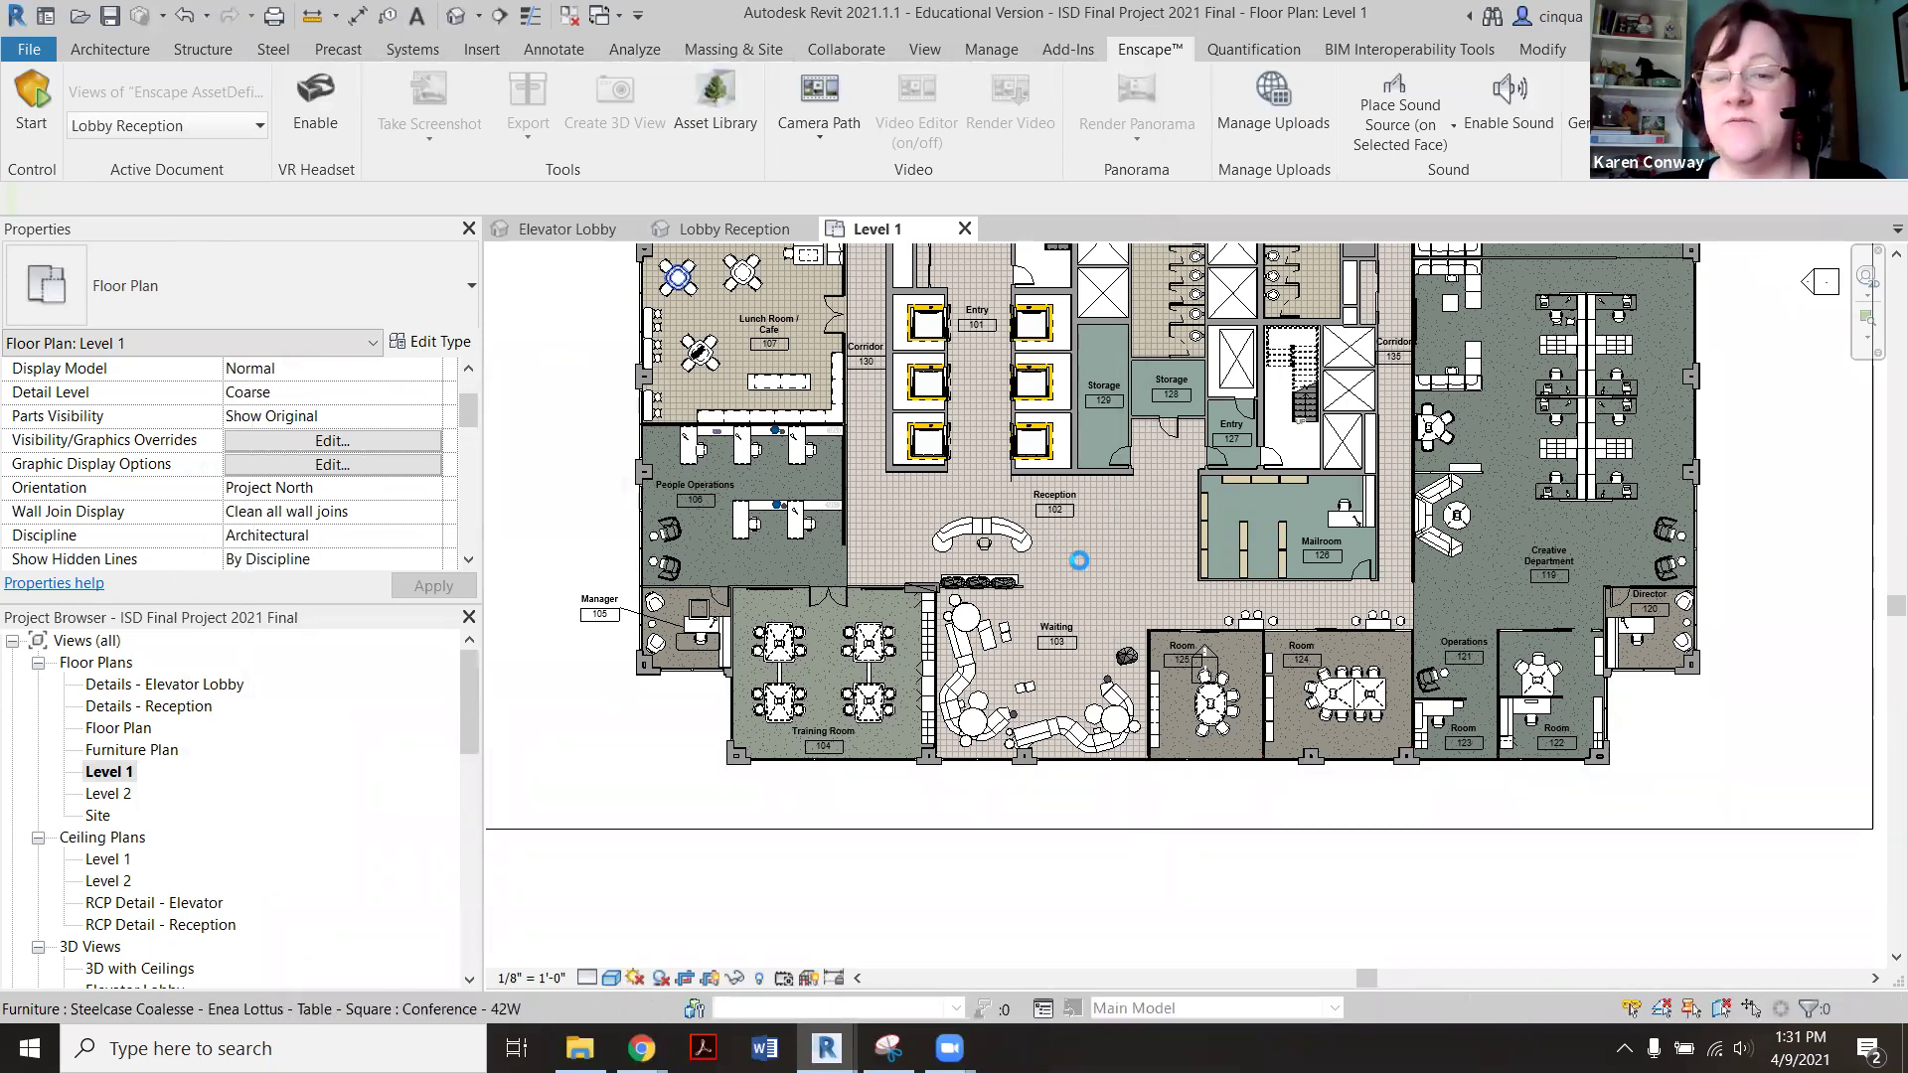
# Place Bruce, Standing in Reception 102 and rotate him about 165 degrees.
pyautogui.scroll(2, 1076, 559)
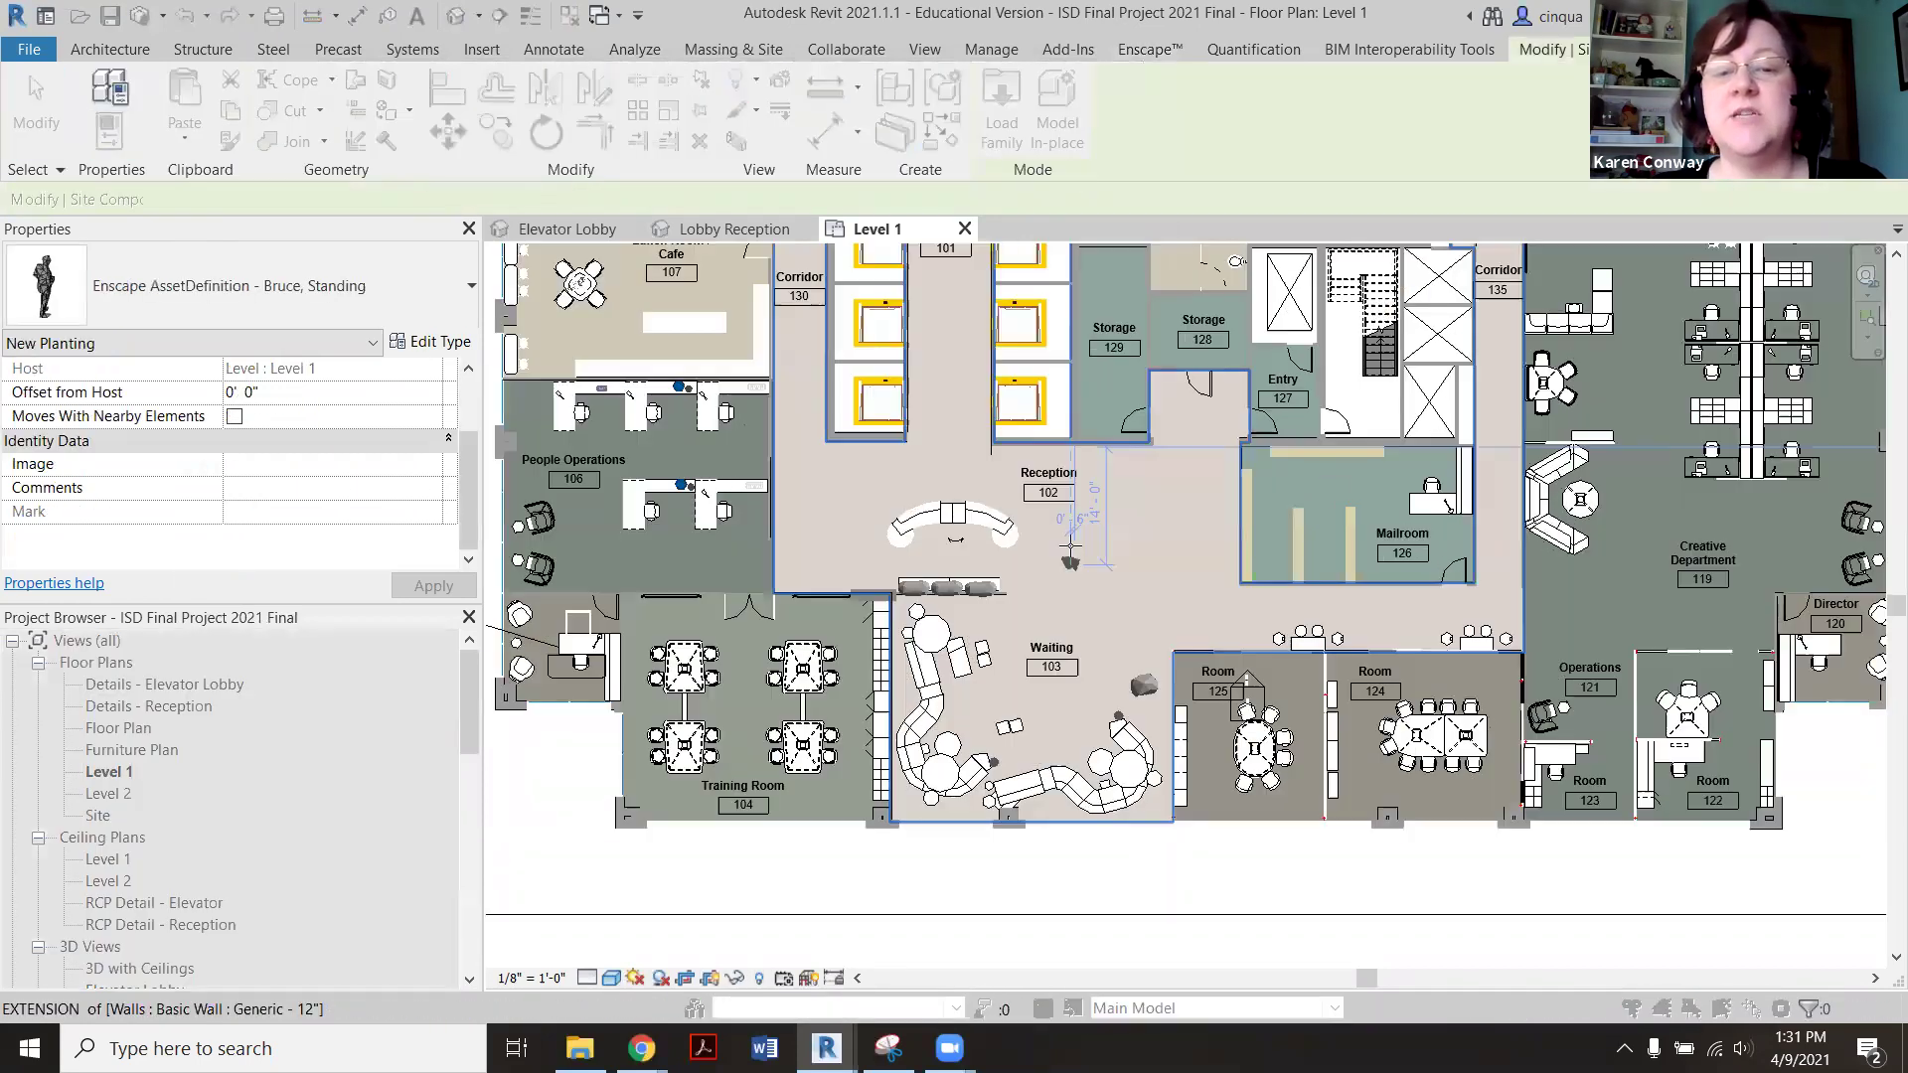
pyautogui.scroll(3, 1071, 550)
pyautogui.click(1056, 551)
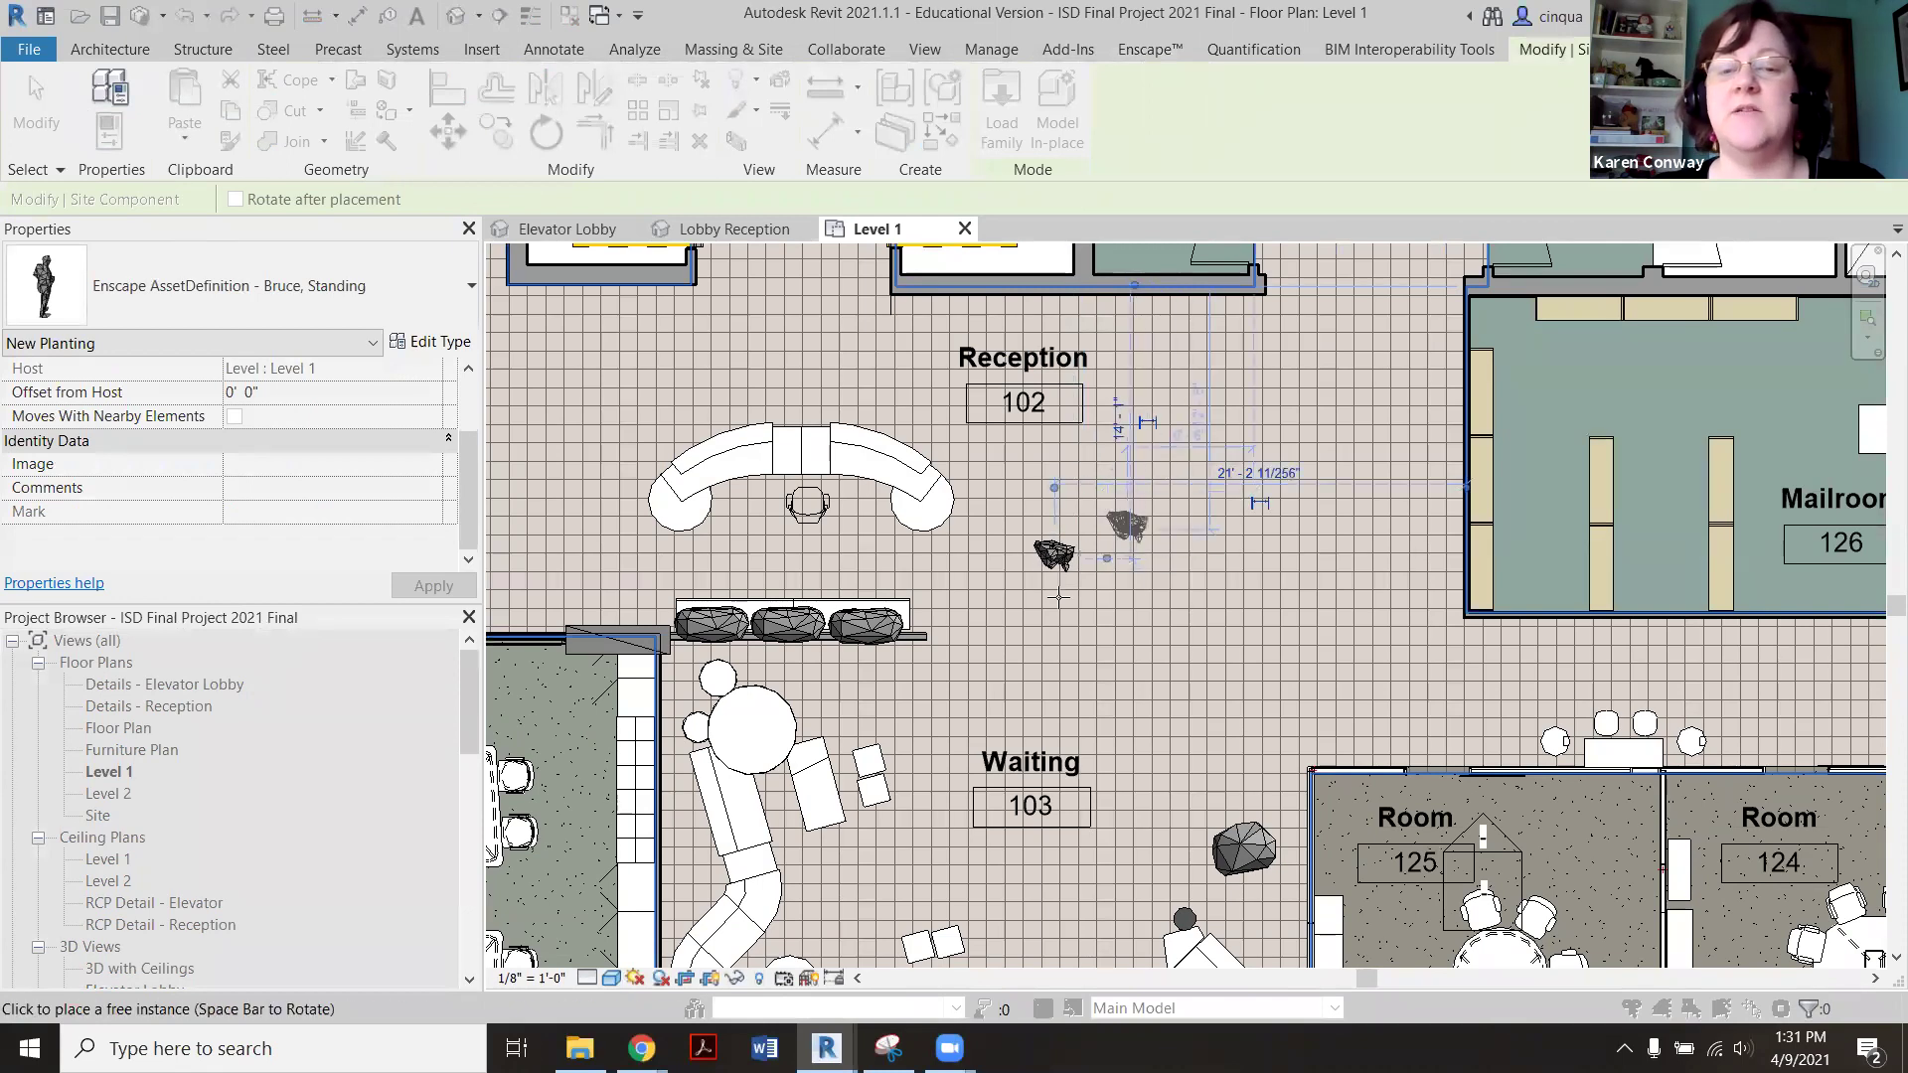
pyautogui.press('Escape')
pyautogui.press('Escape')
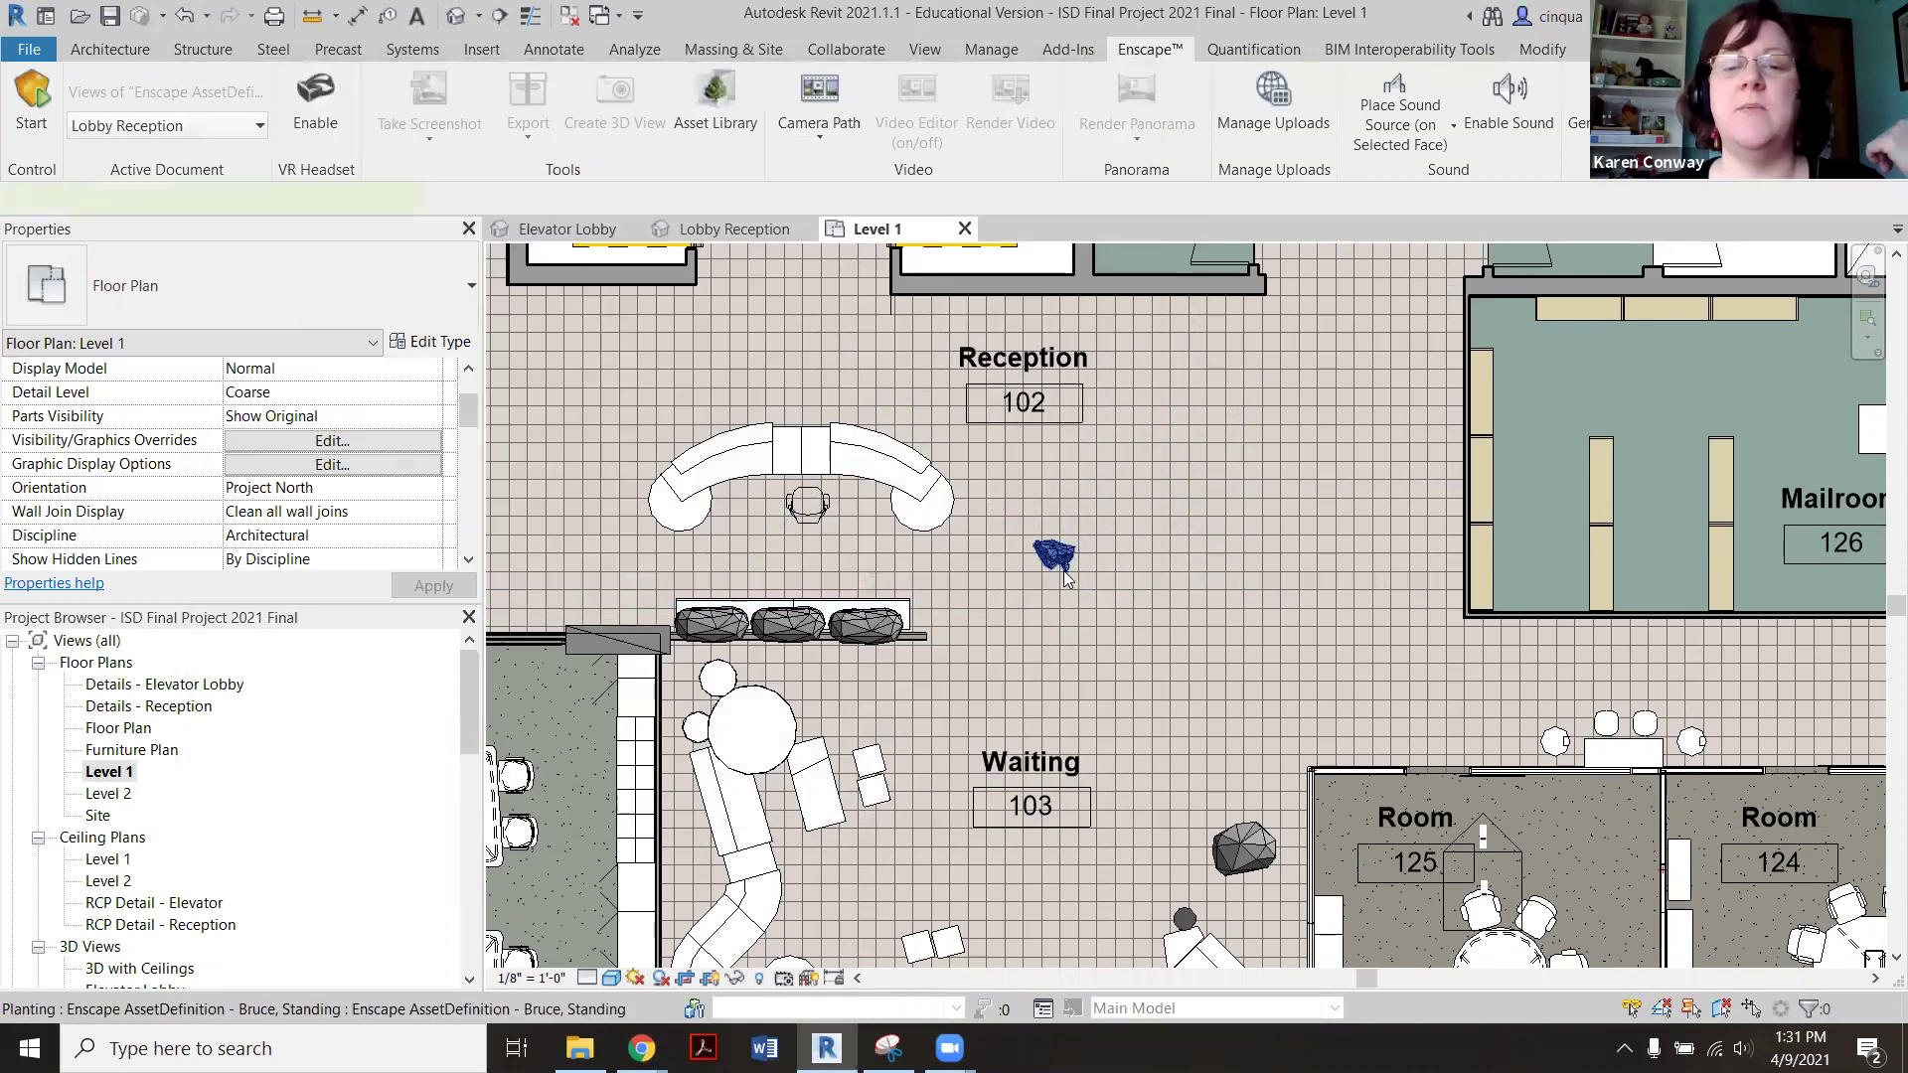
pyautogui.click(1065, 576)
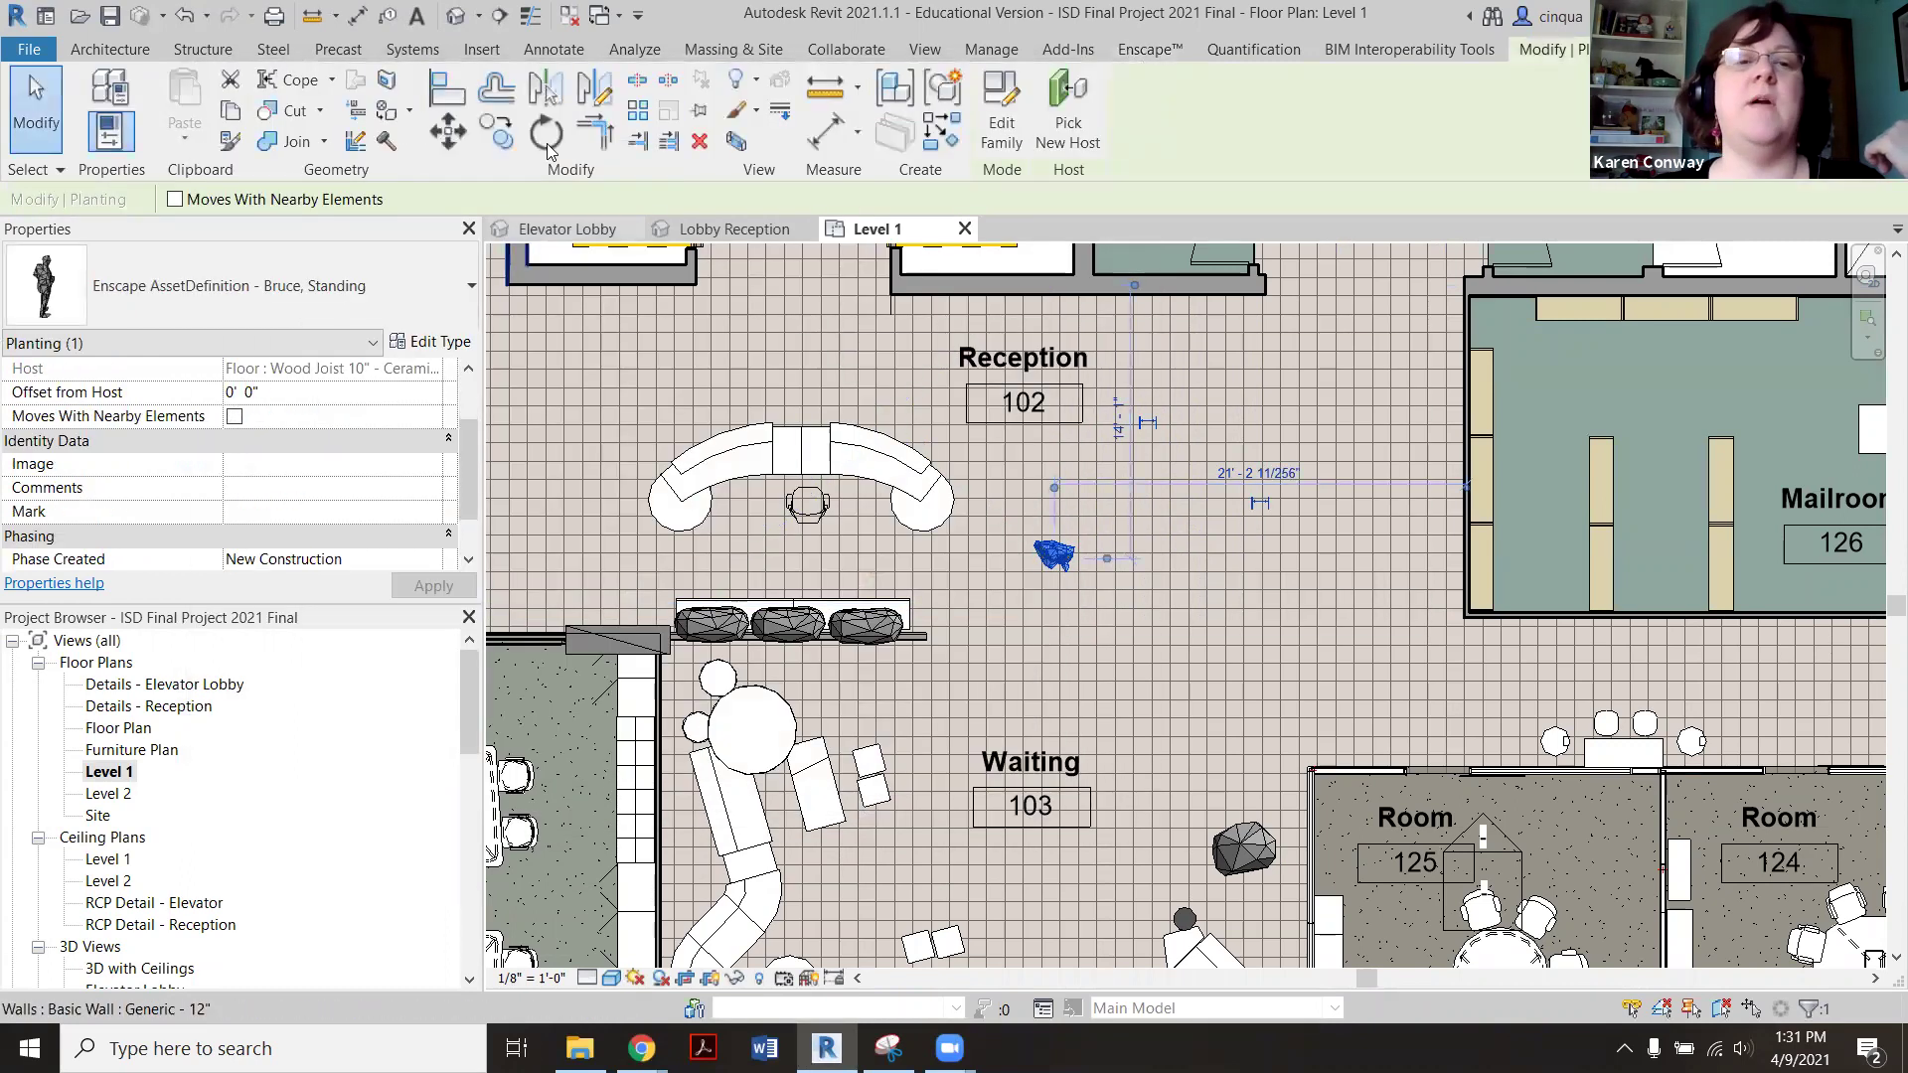
pyautogui.press('r')
pyautogui.press('o')
pyautogui.click(1056, 676)
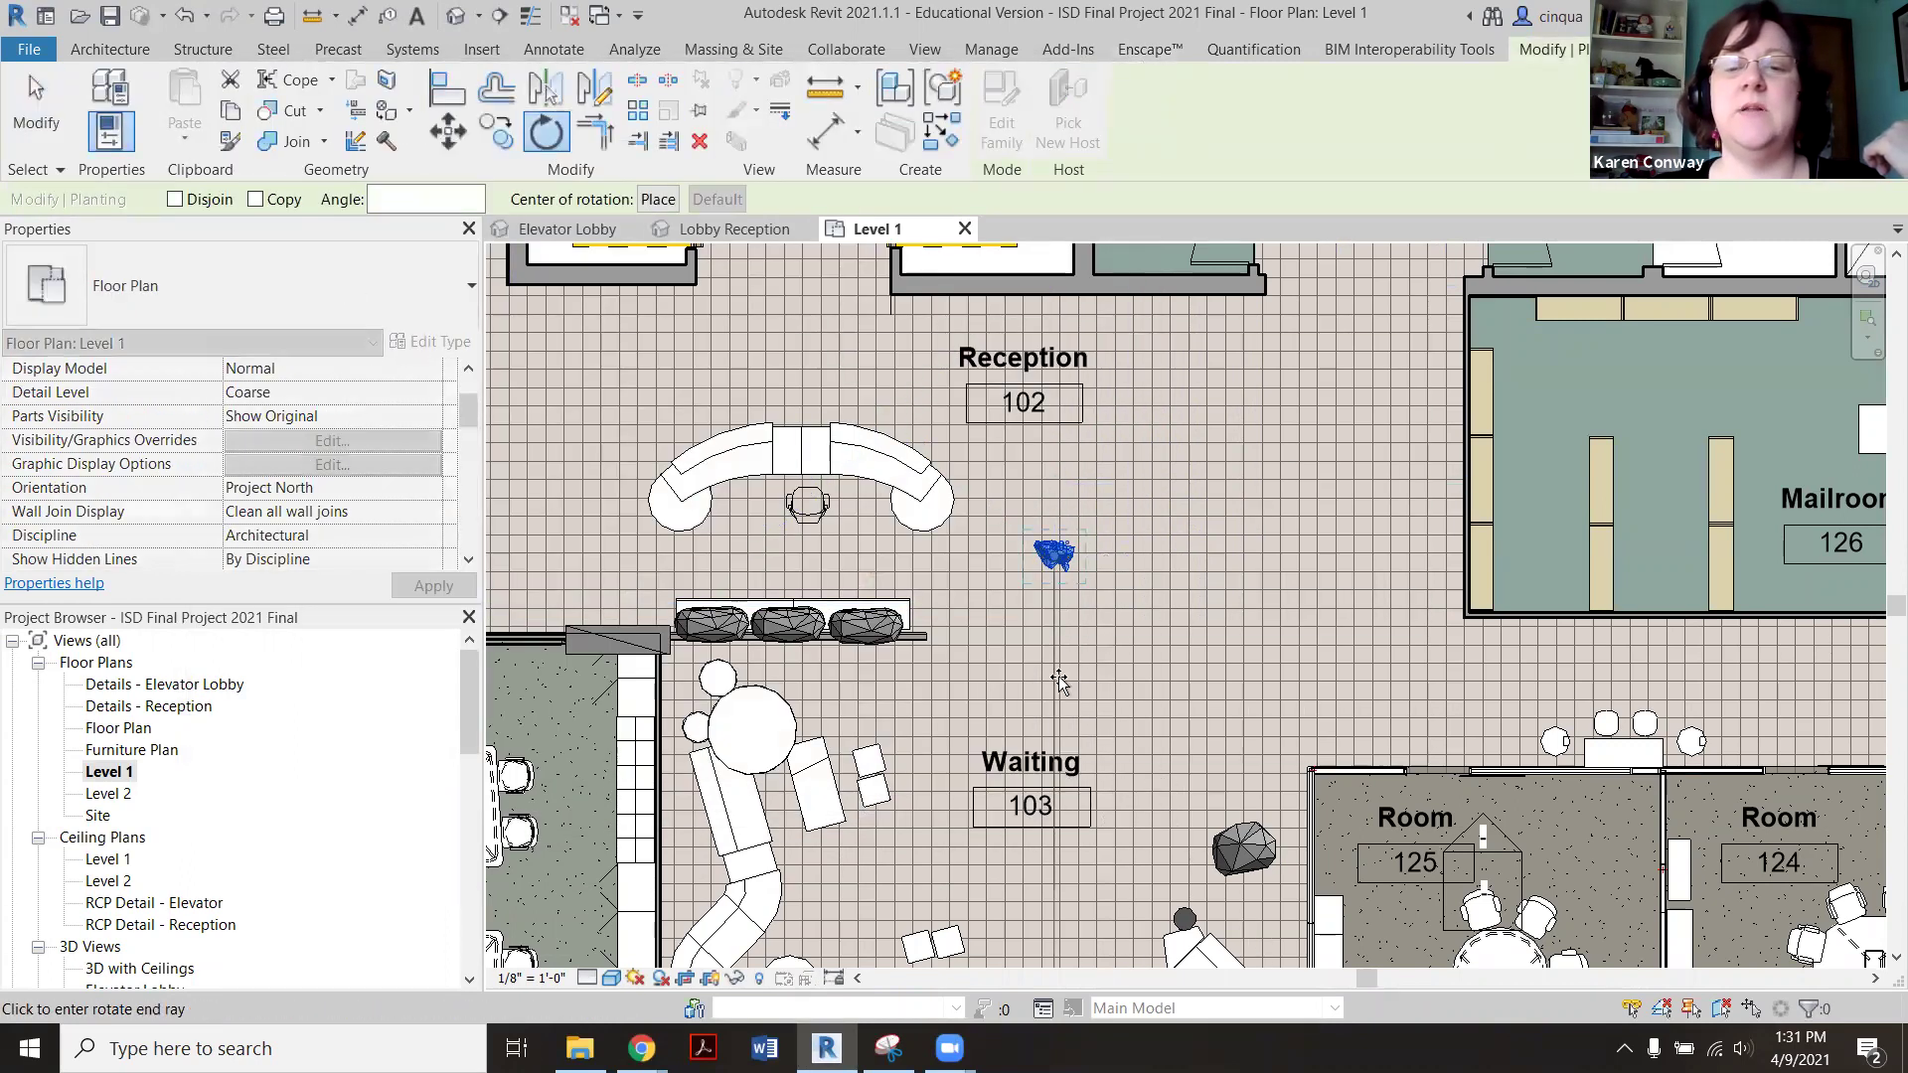
pyautogui.click(1084, 449)
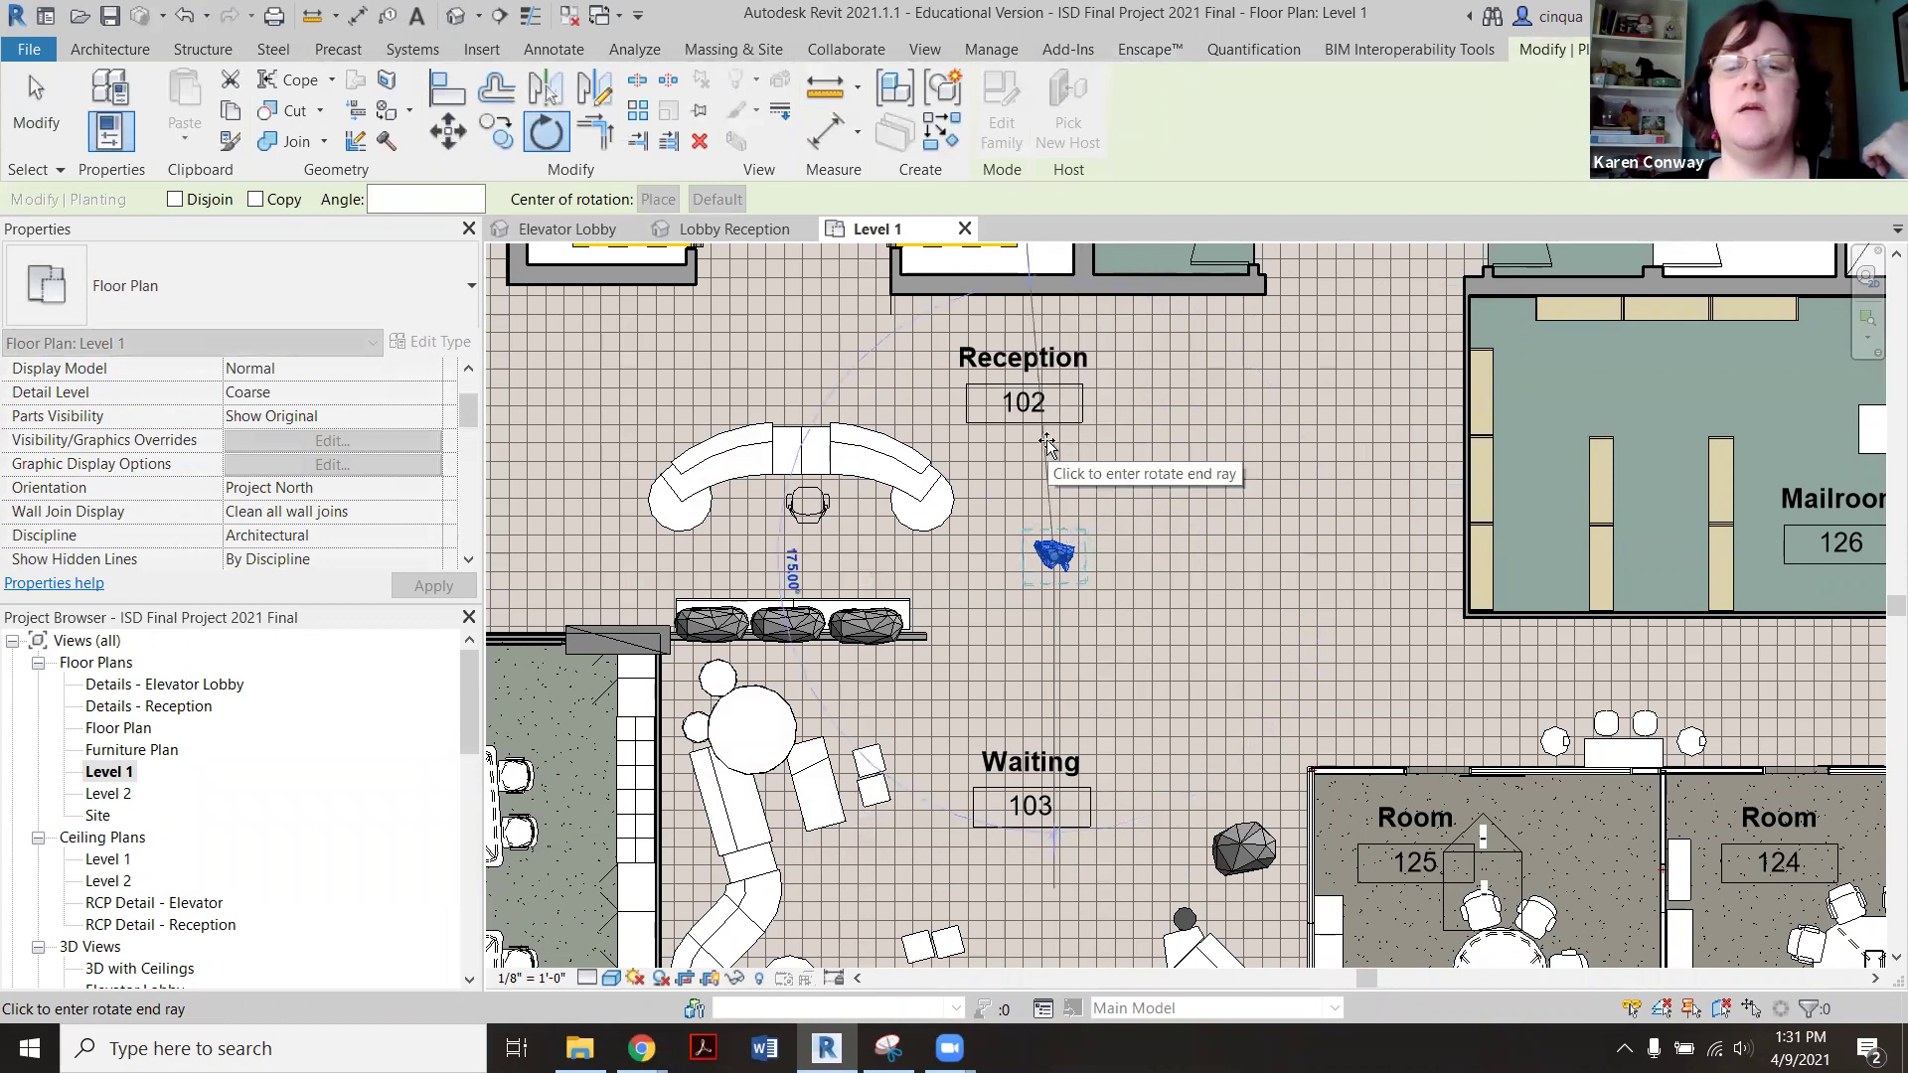
pyautogui.press('Escape')
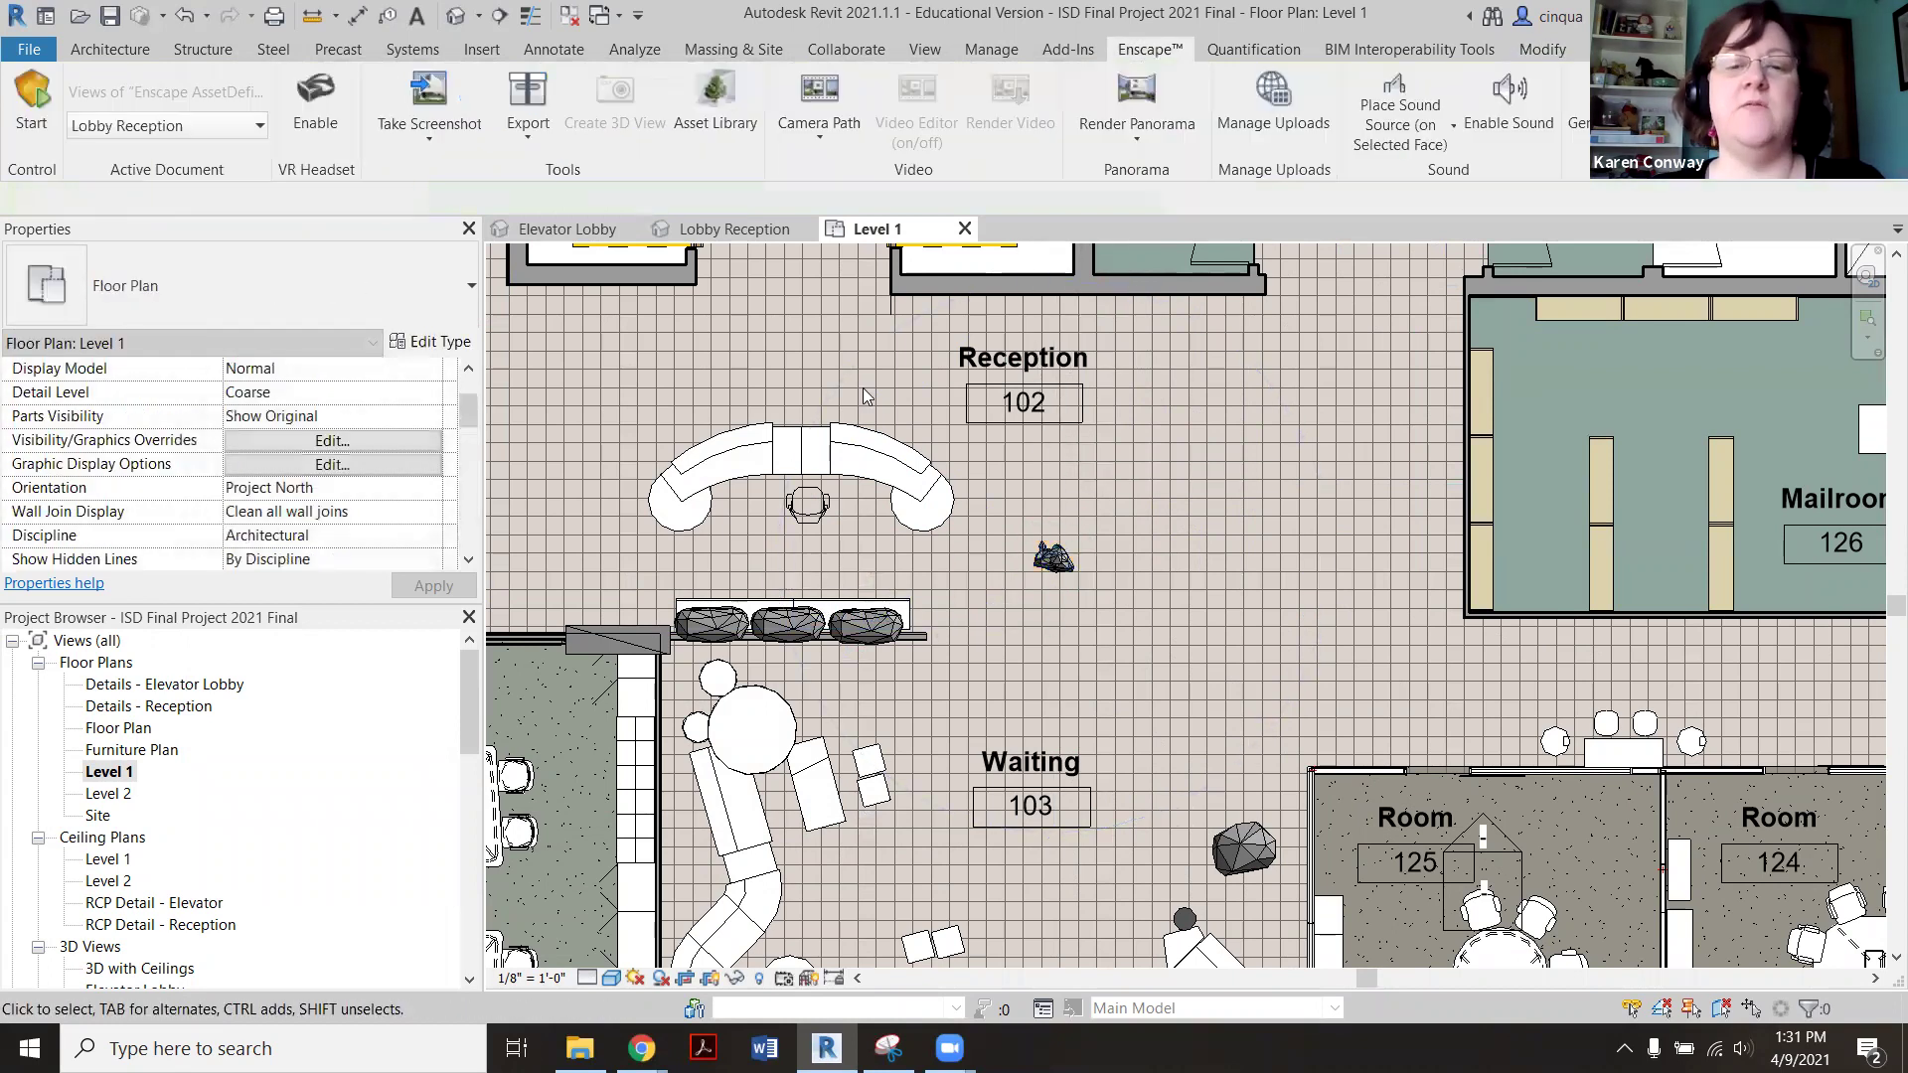
# In the Lobby Reception 3D view, nudge the standing man three steps left.
pyautogui.click(740, 231)
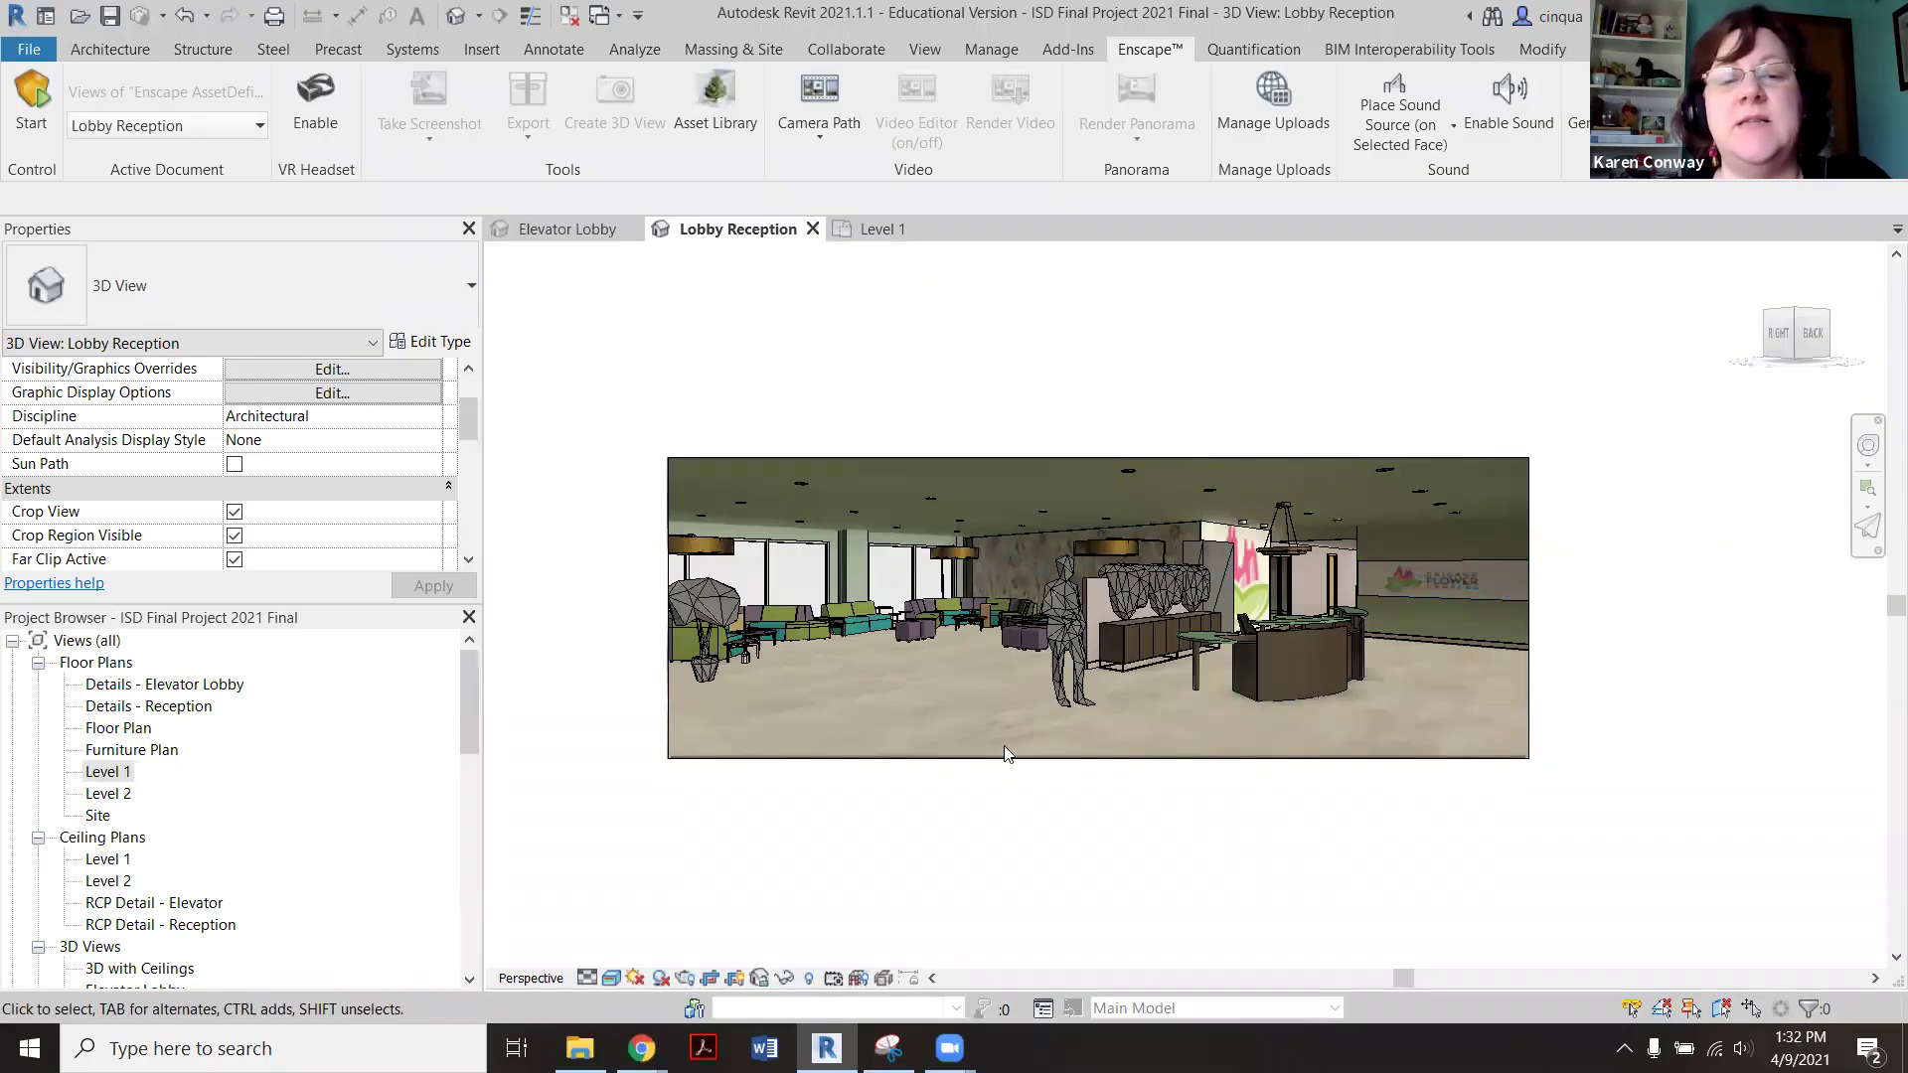
pyautogui.click(1056, 661)
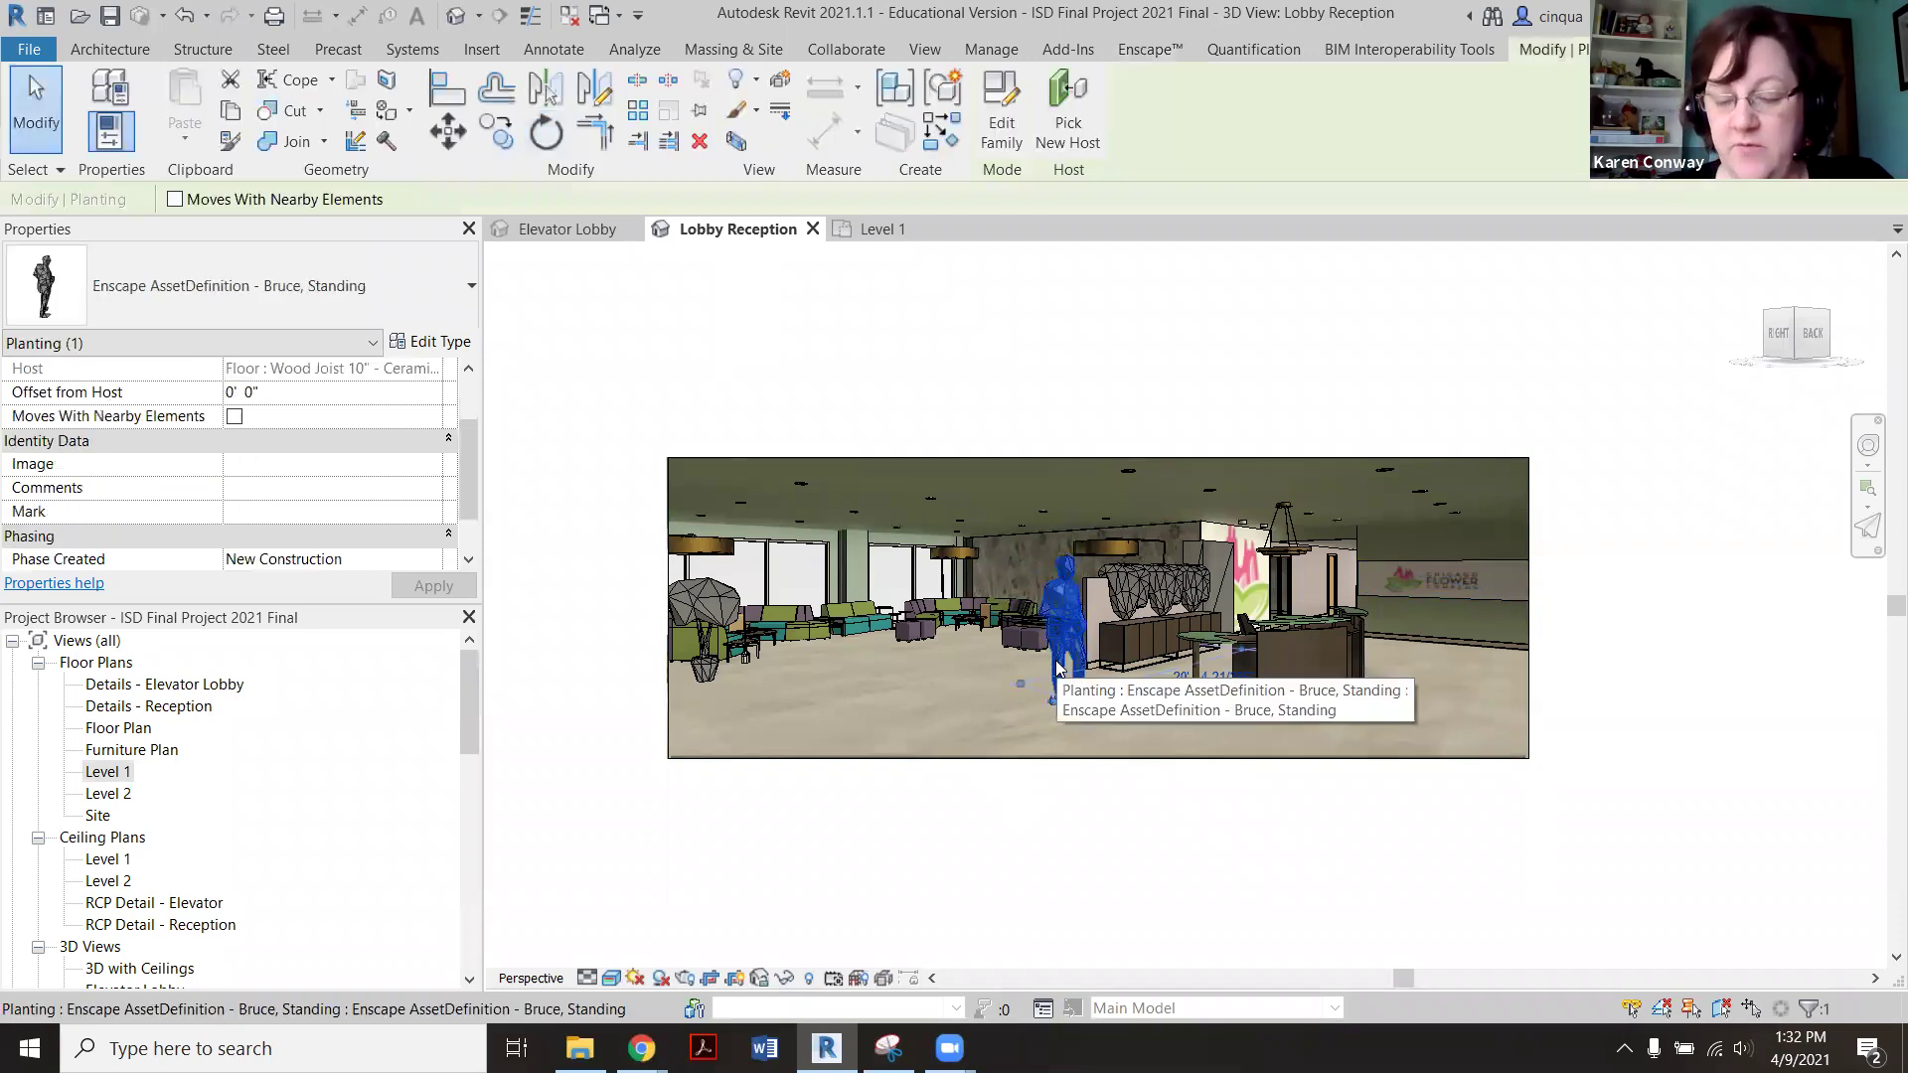
pyautogui.press('Left')
pyautogui.press('Left')
pyautogui.press('Left')
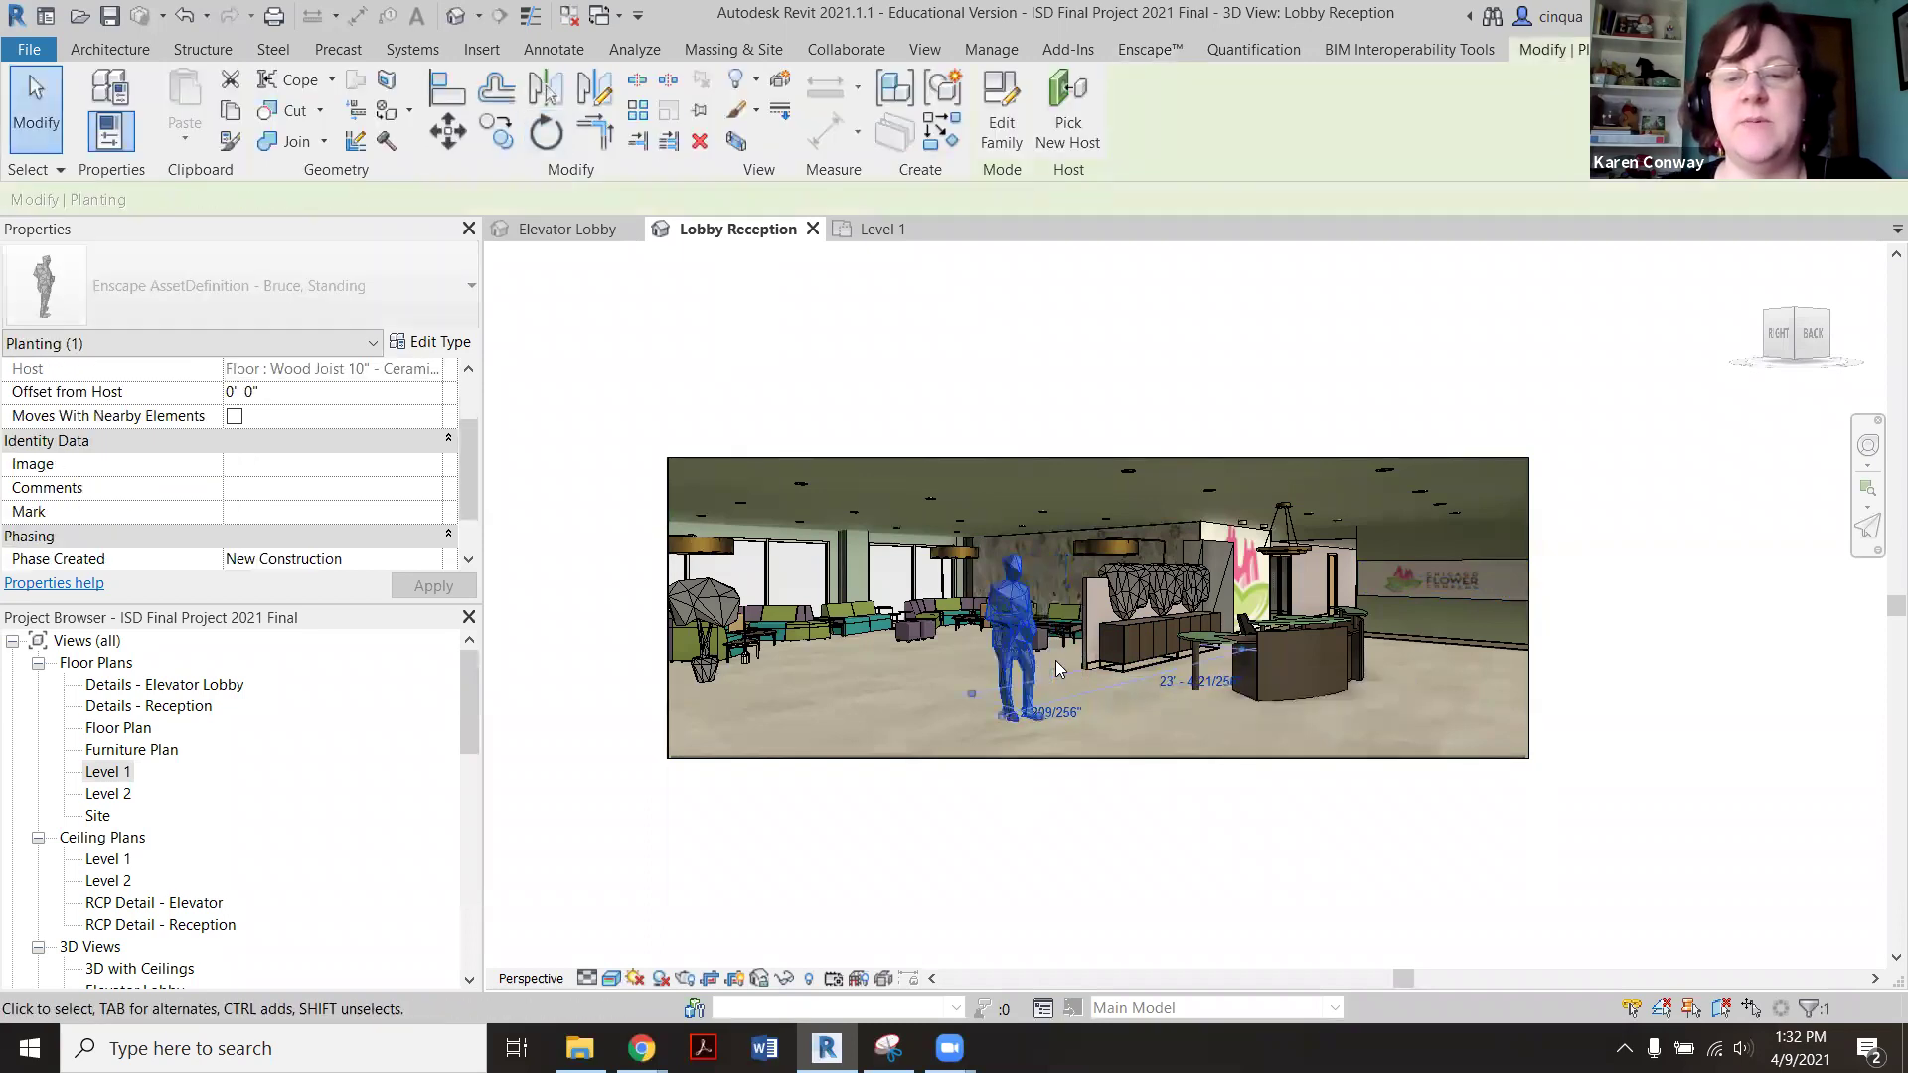
pyautogui.press('Left')
pyautogui.press('Left')
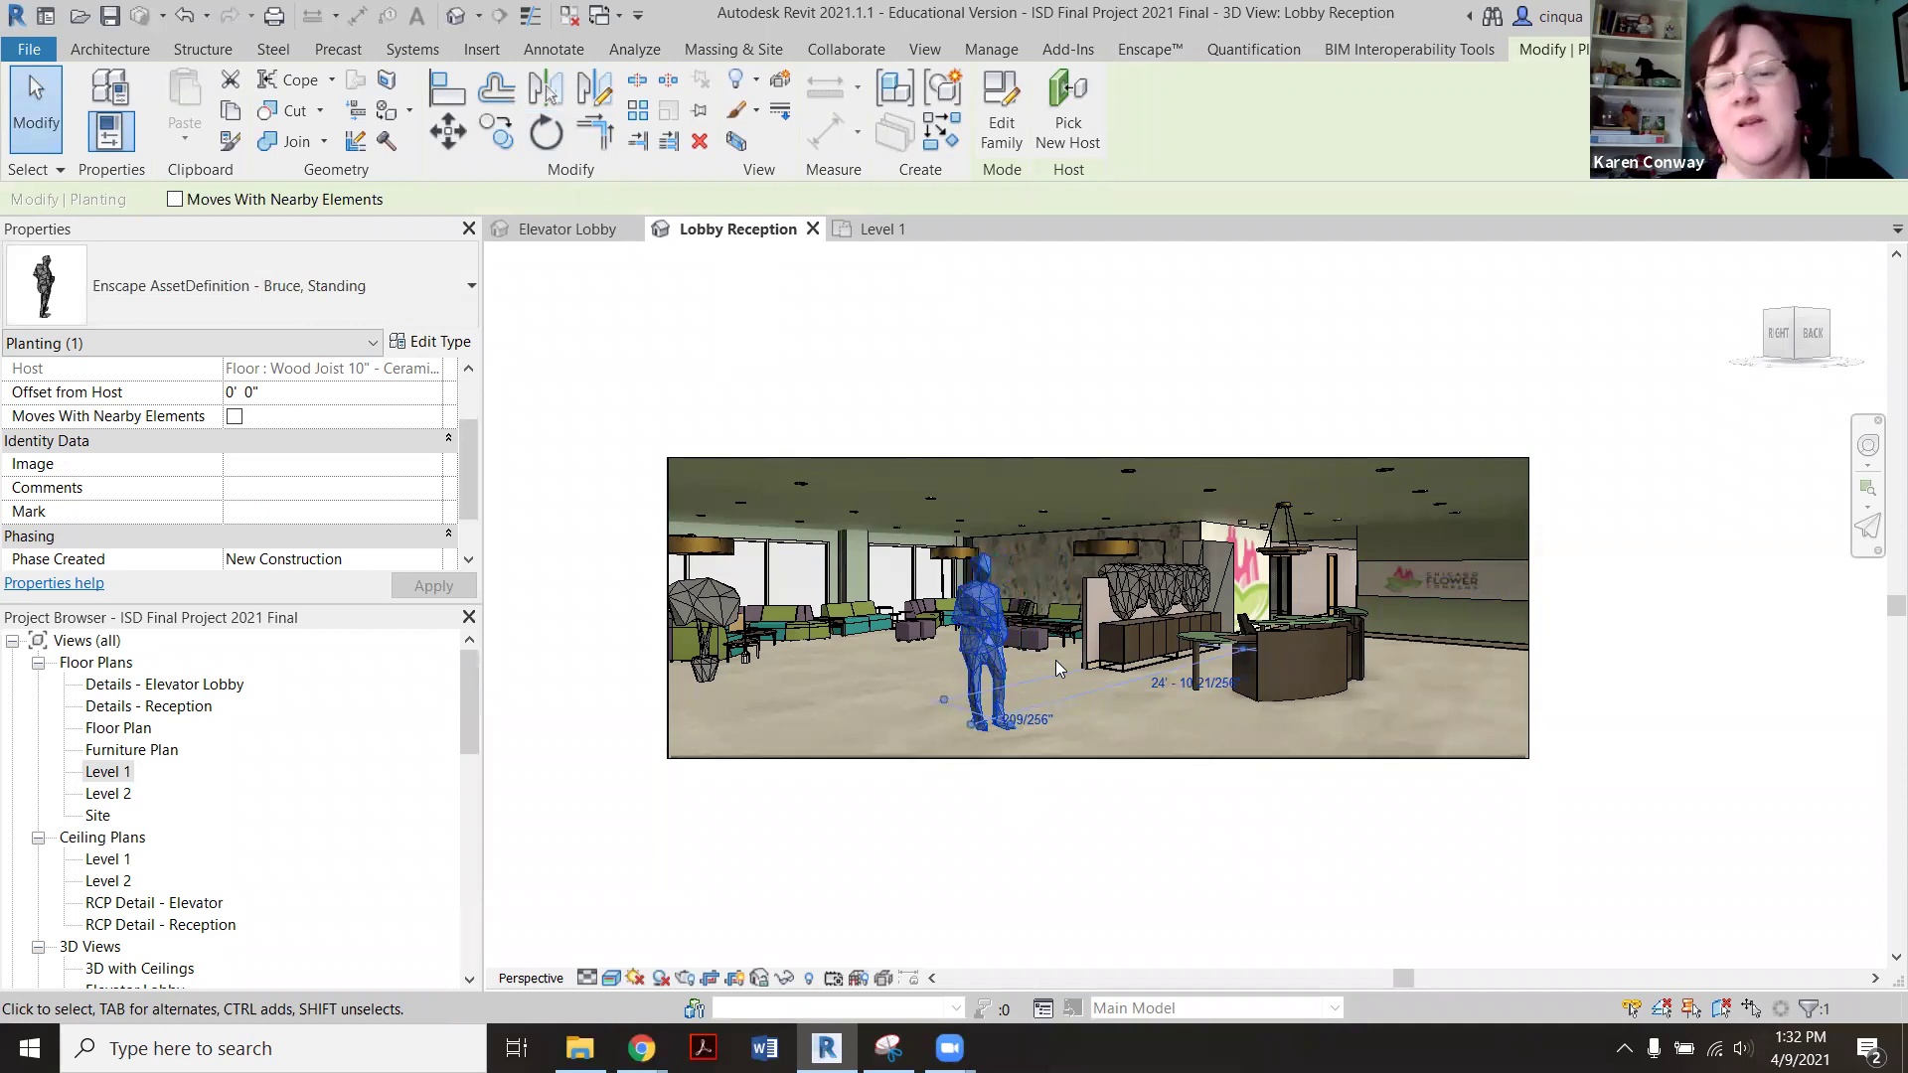
pyautogui.press('Left')
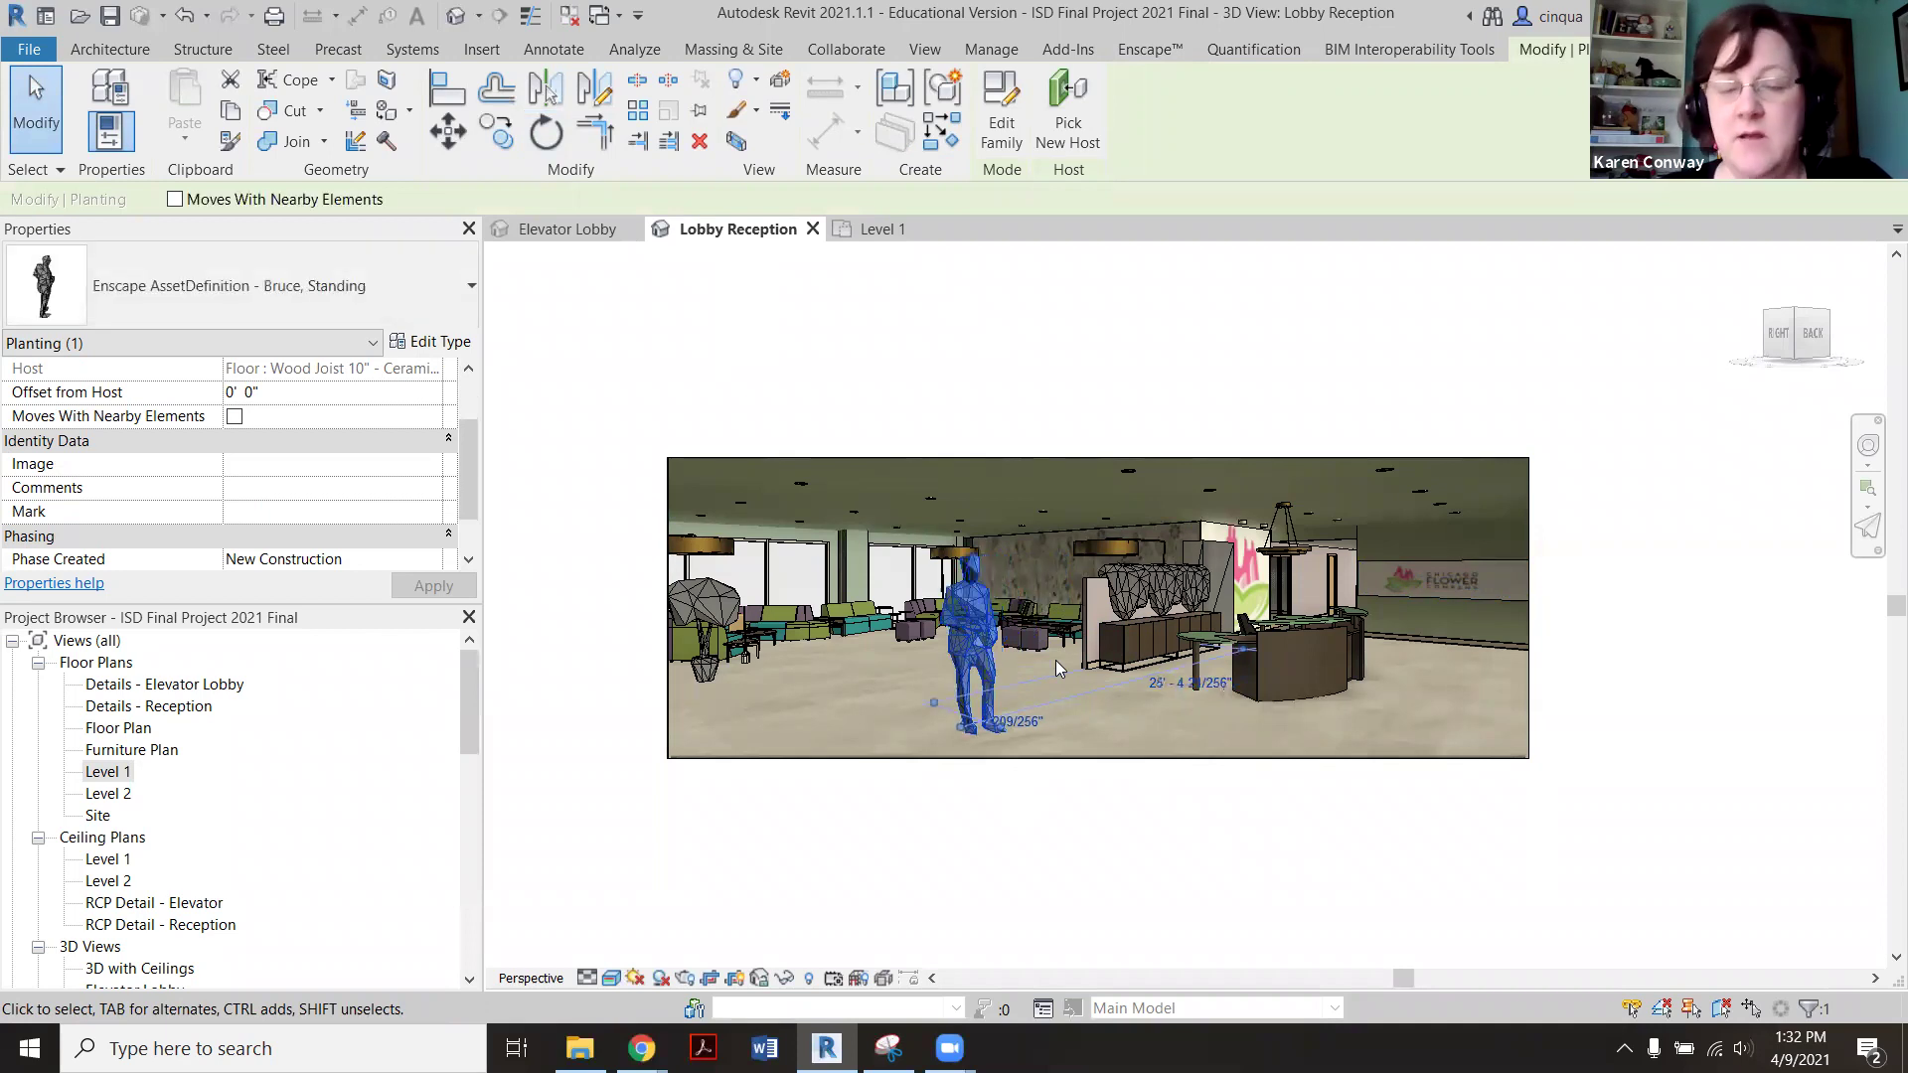
pyautogui.click(1010, 851)
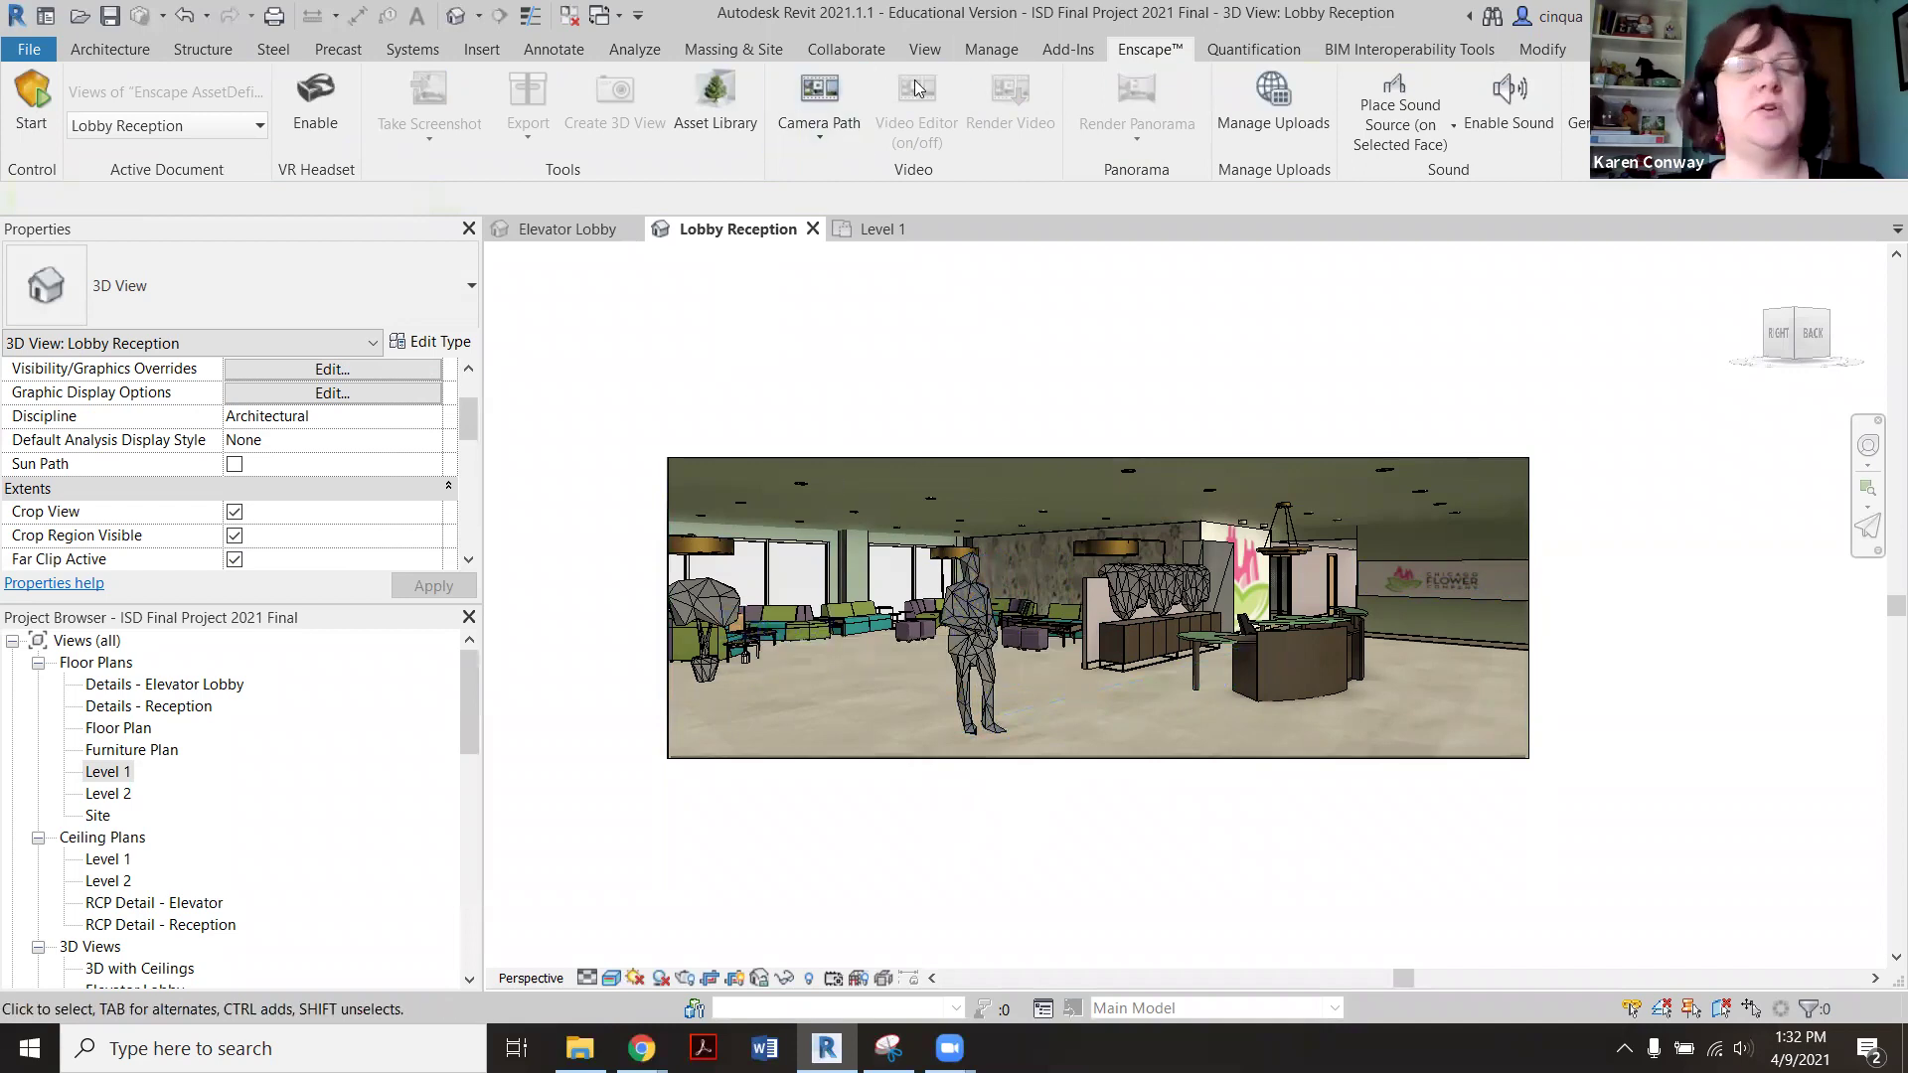
# Browse the View and Manage ribbon tabs, then return to the Enscape tab.
pyautogui.click(925, 49)
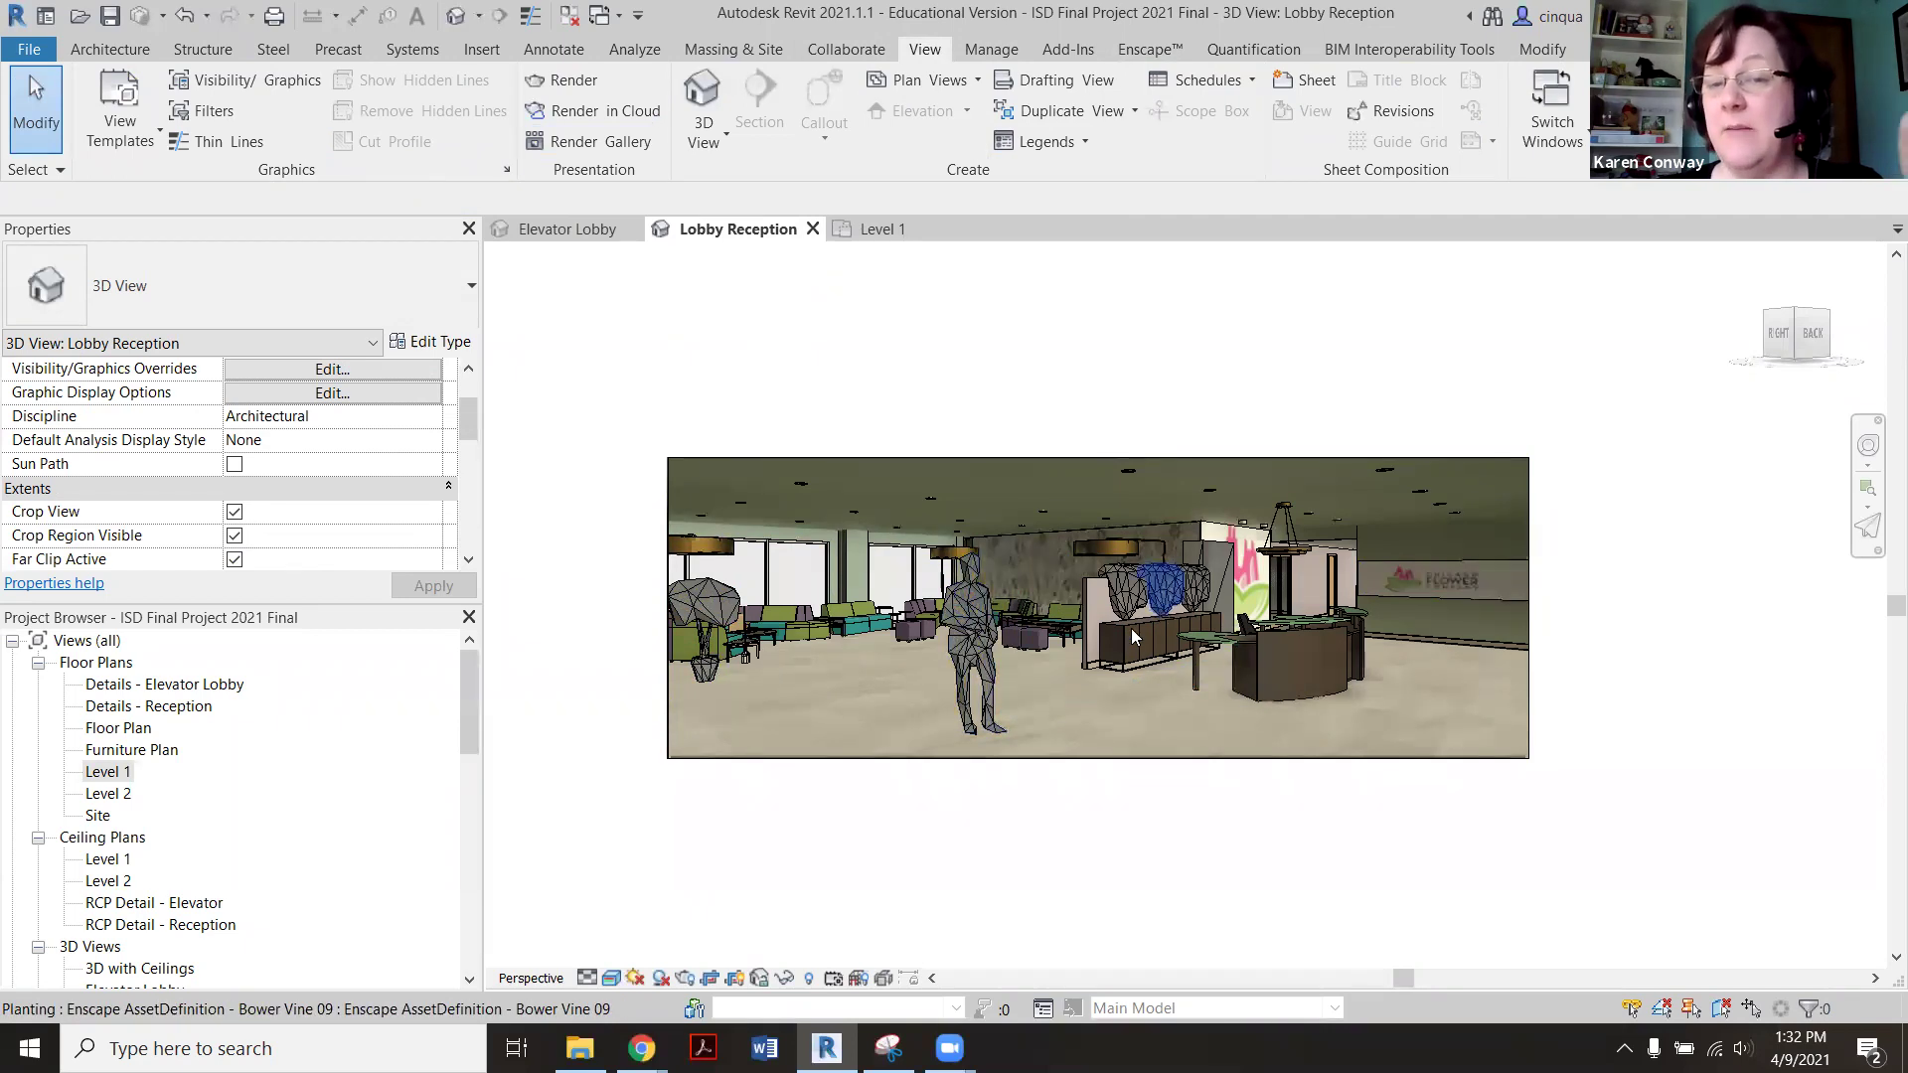
pyautogui.click(990, 52)
pyautogui.click(1145, 51)
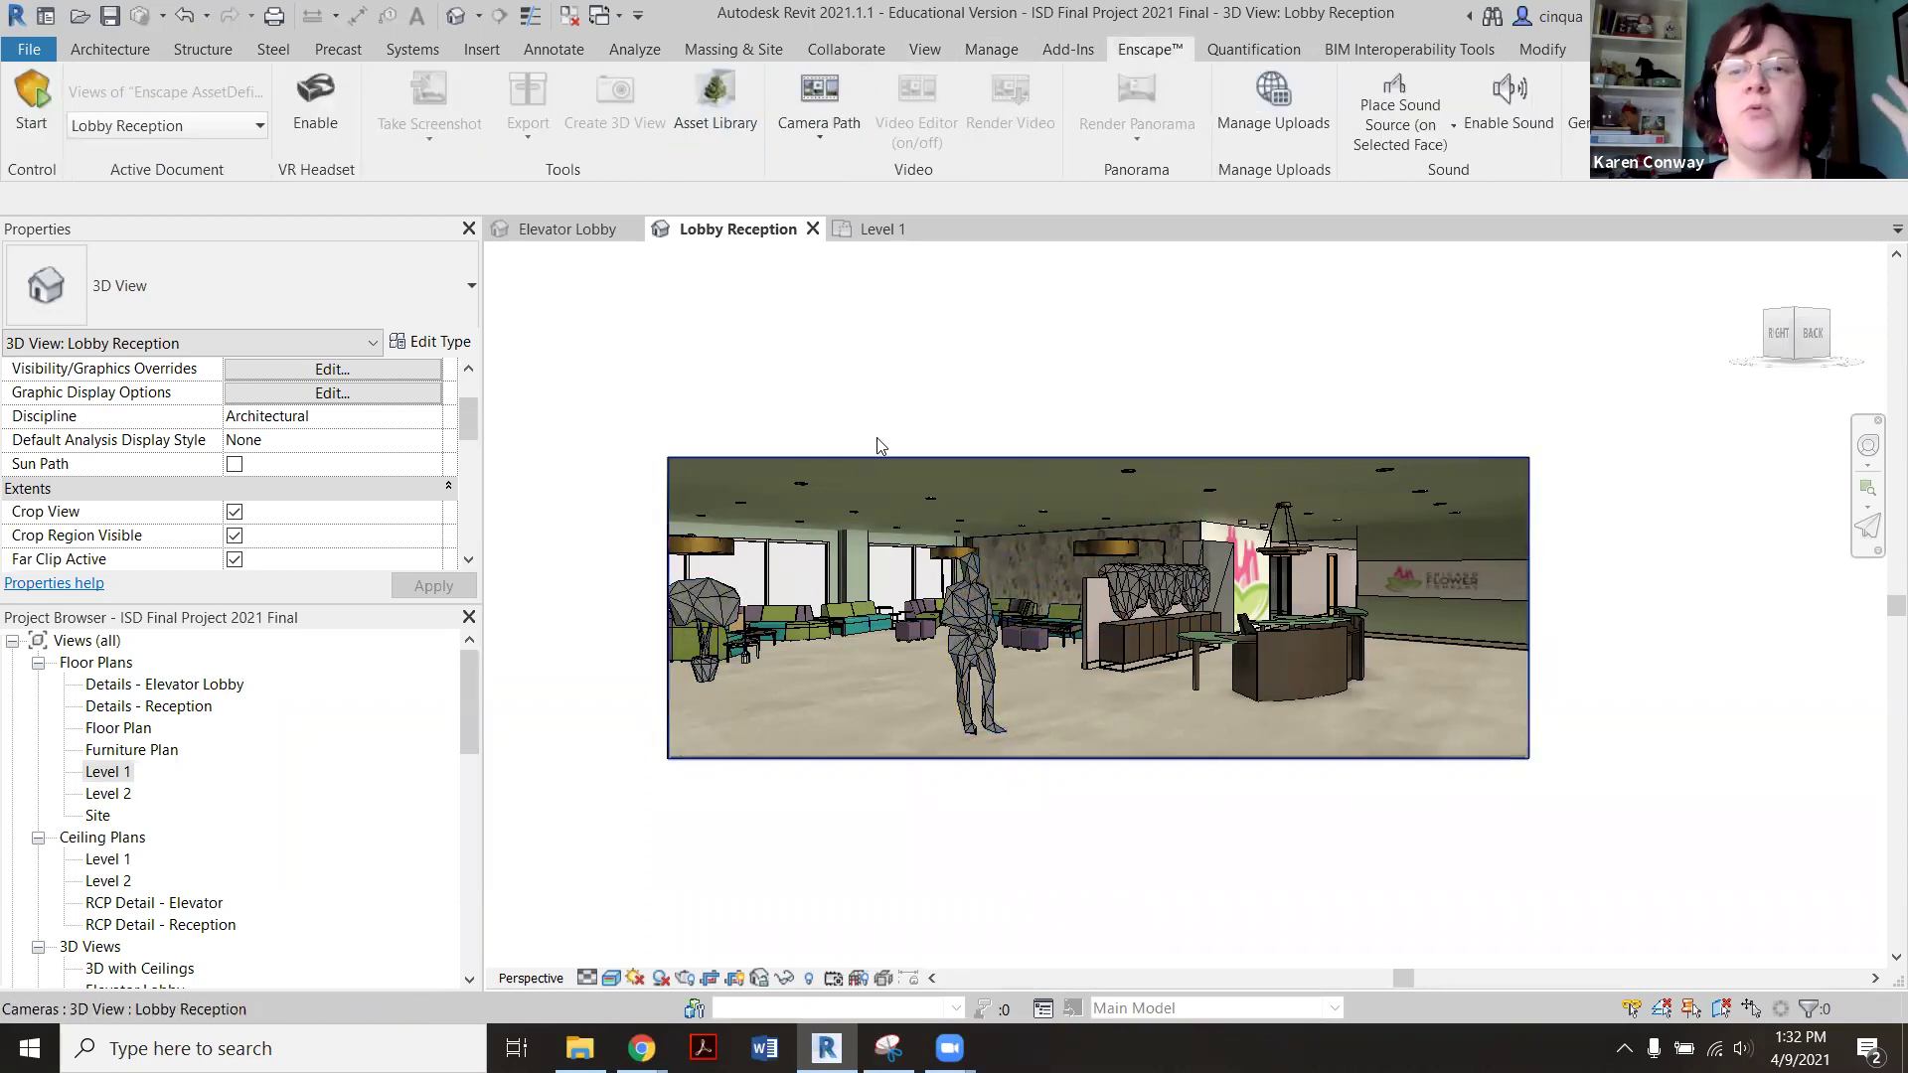
# Launch the Enscape real-time rendering window and bring it to the front.
pyautogui.click(44, 105)
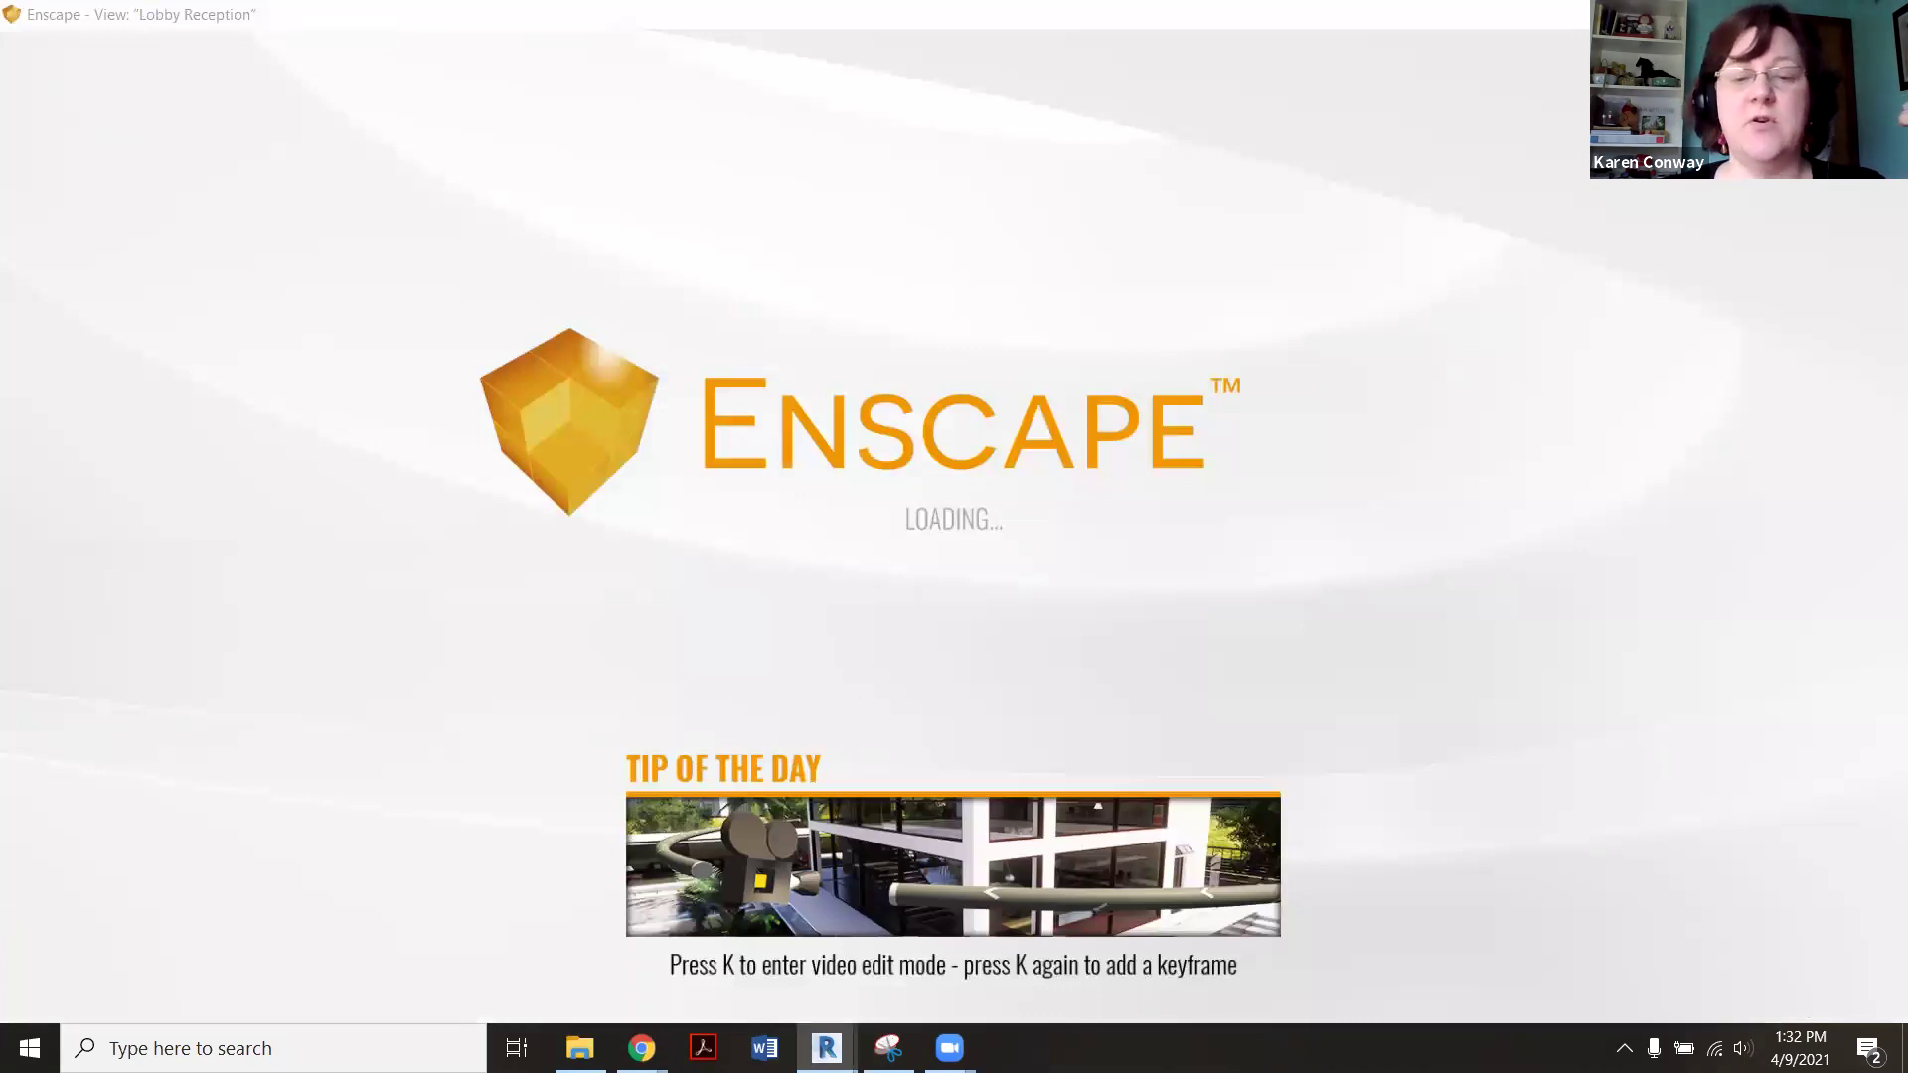
pyautogui.moveTo(827, 1048)
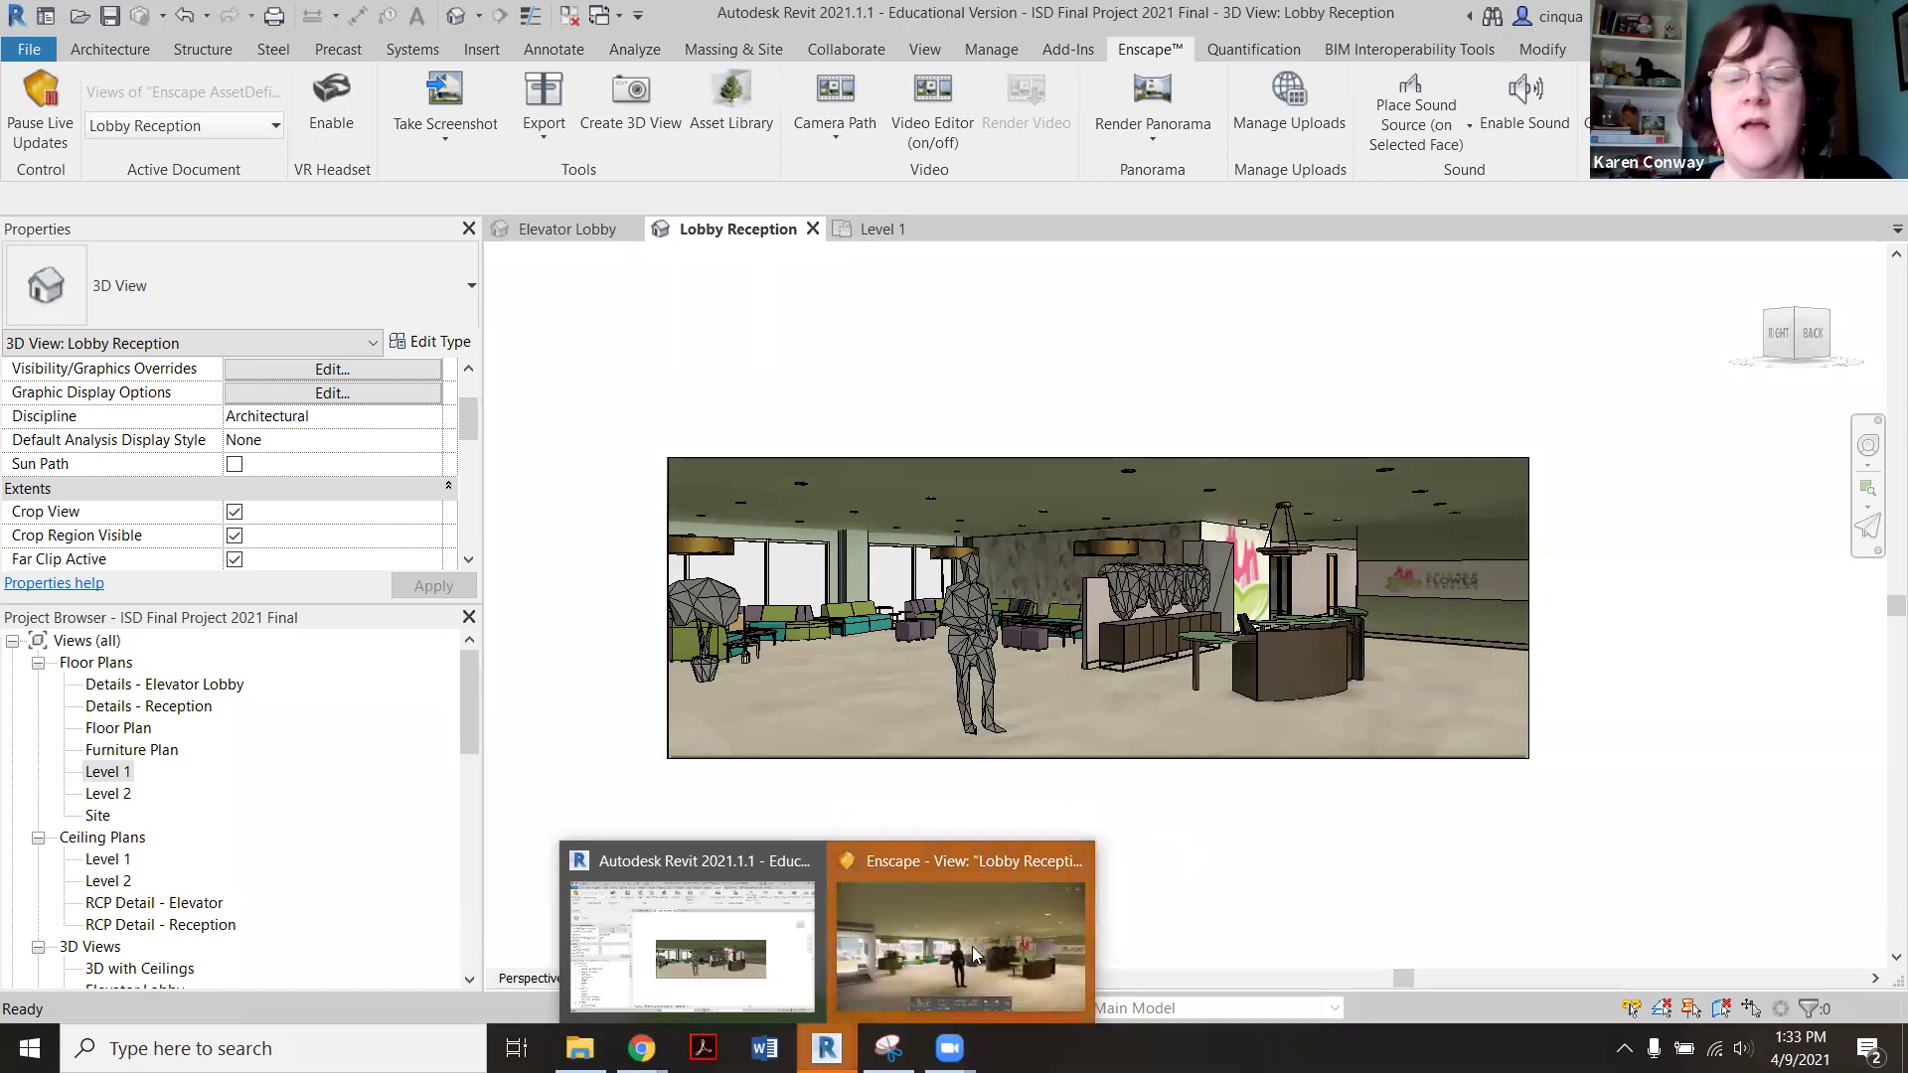
pyautogui.click(946, 935)
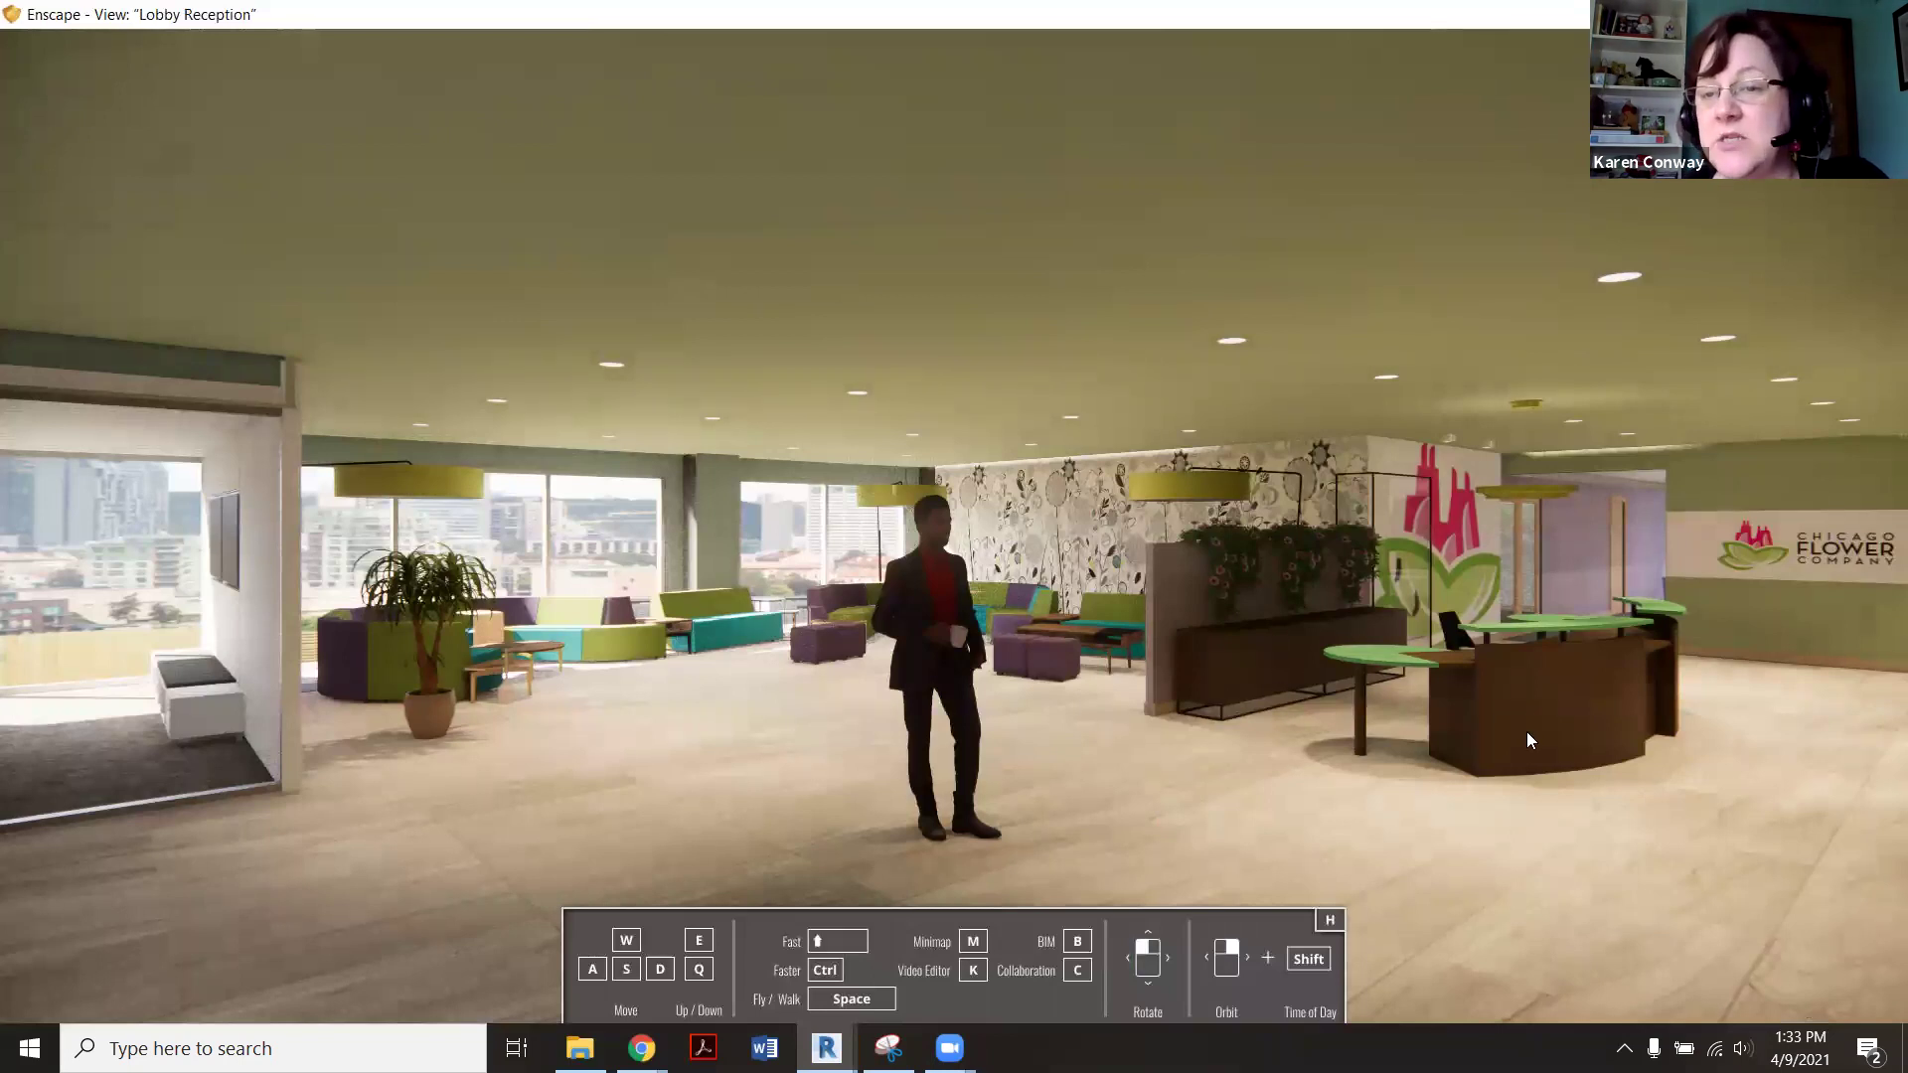
# Walk the camera with W/S to a wide lobby view framing the standing man, then return to Revit.
pyautogui.press('w')
pyautogui.press('s')
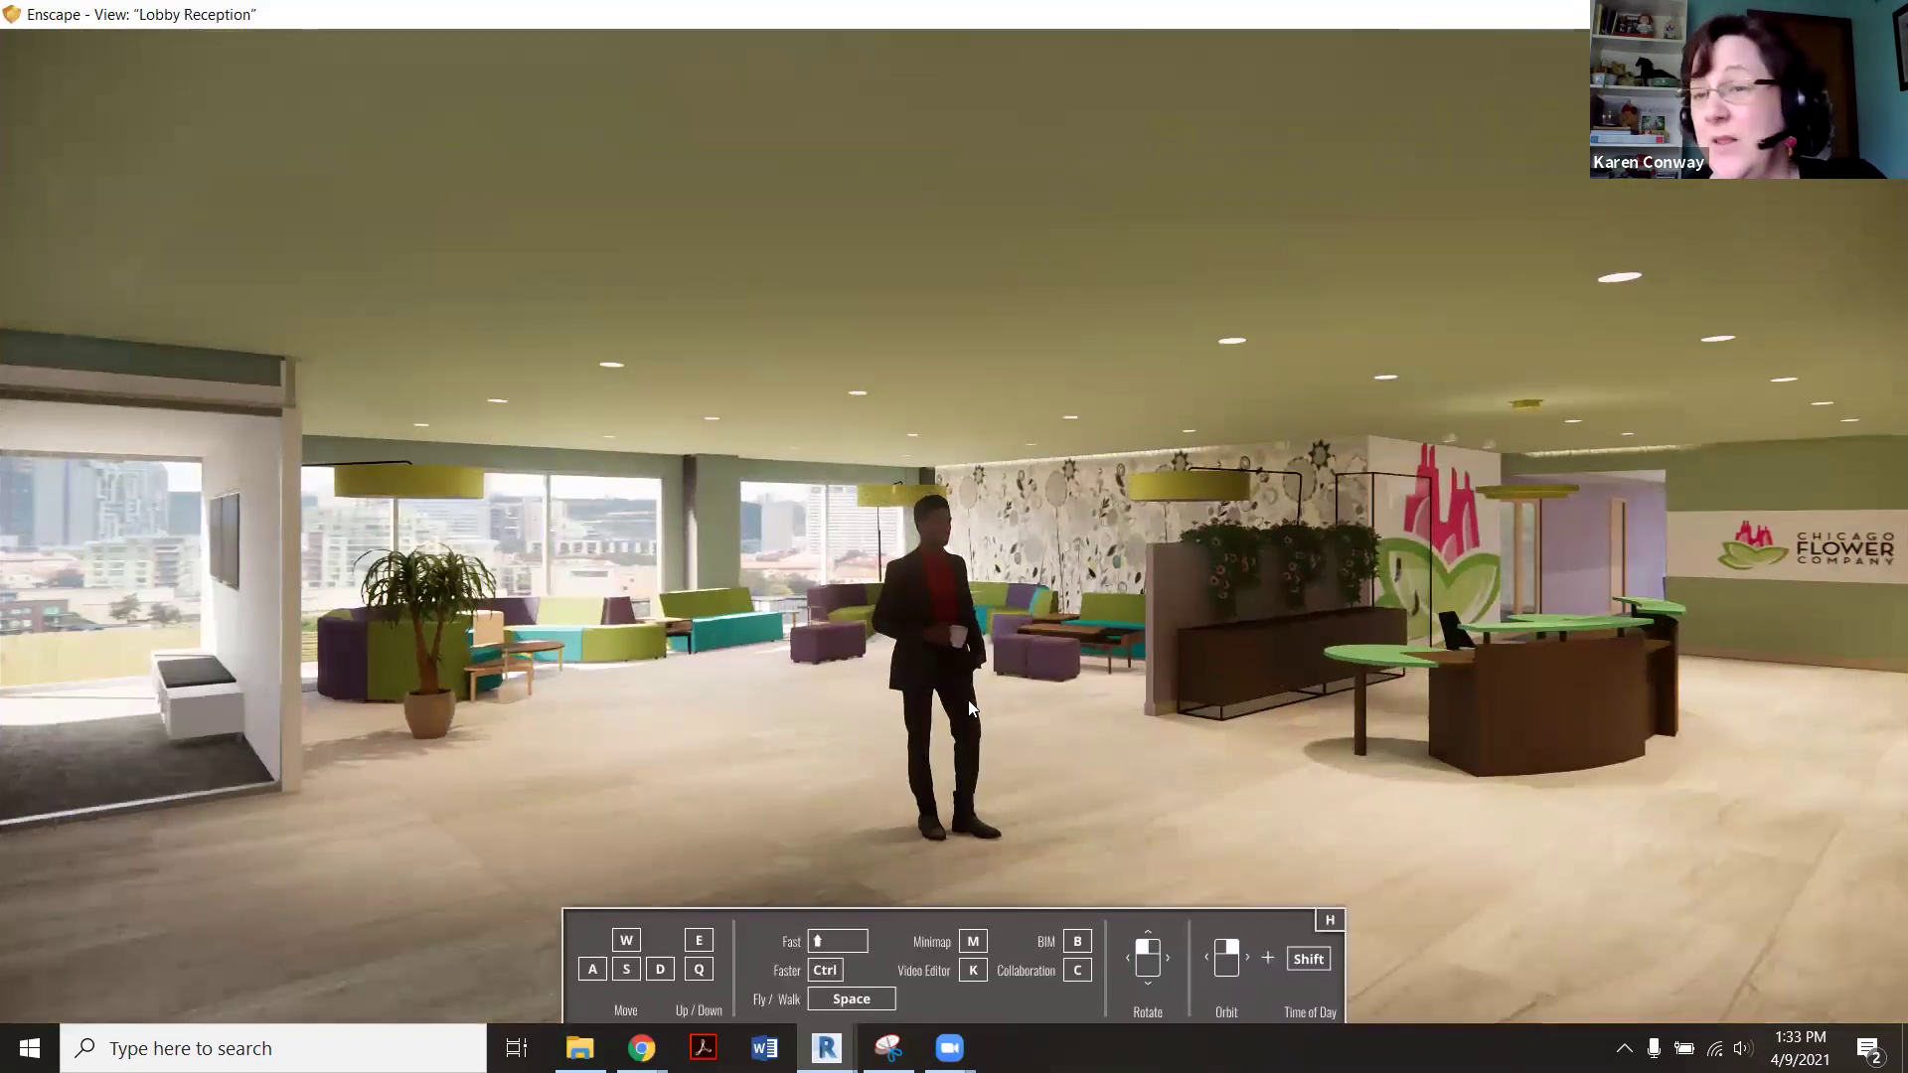
pyautogui.scroll(2, 1009, 640)
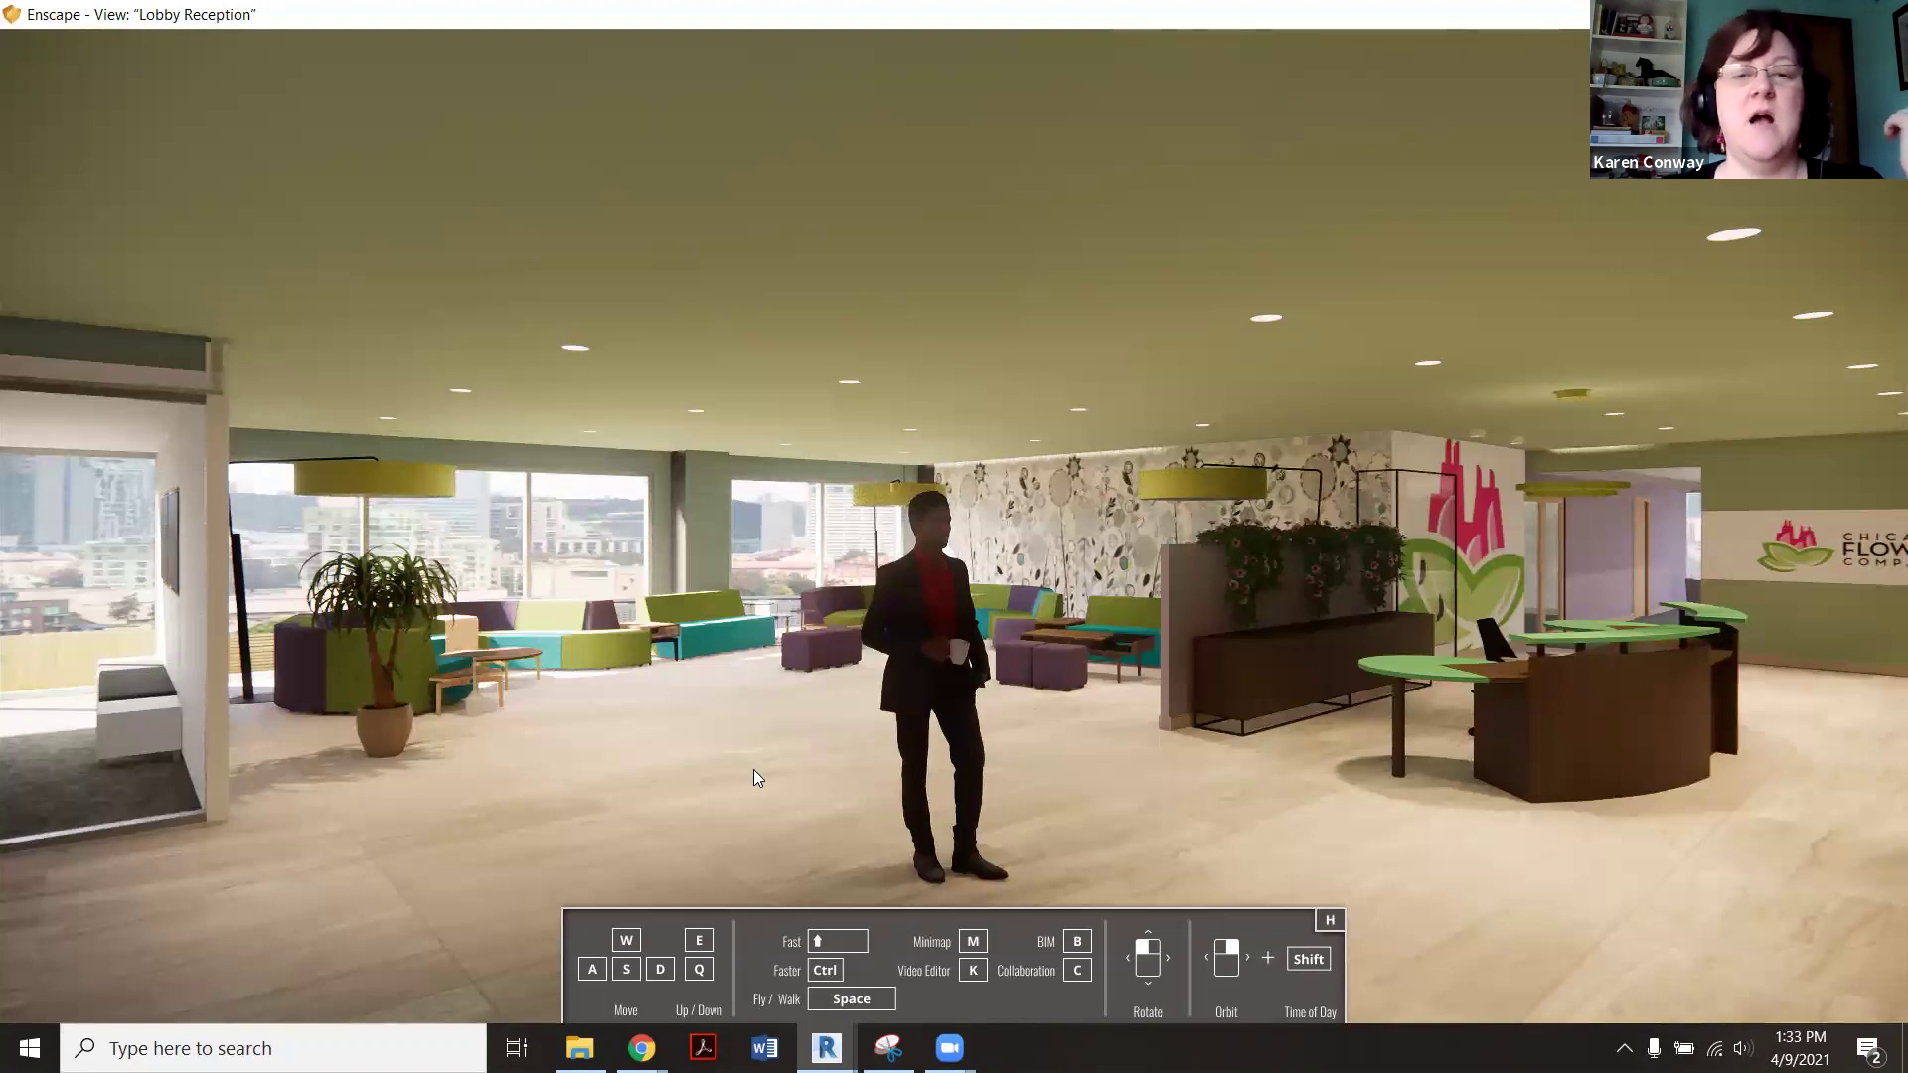
pyautogui.press('s')
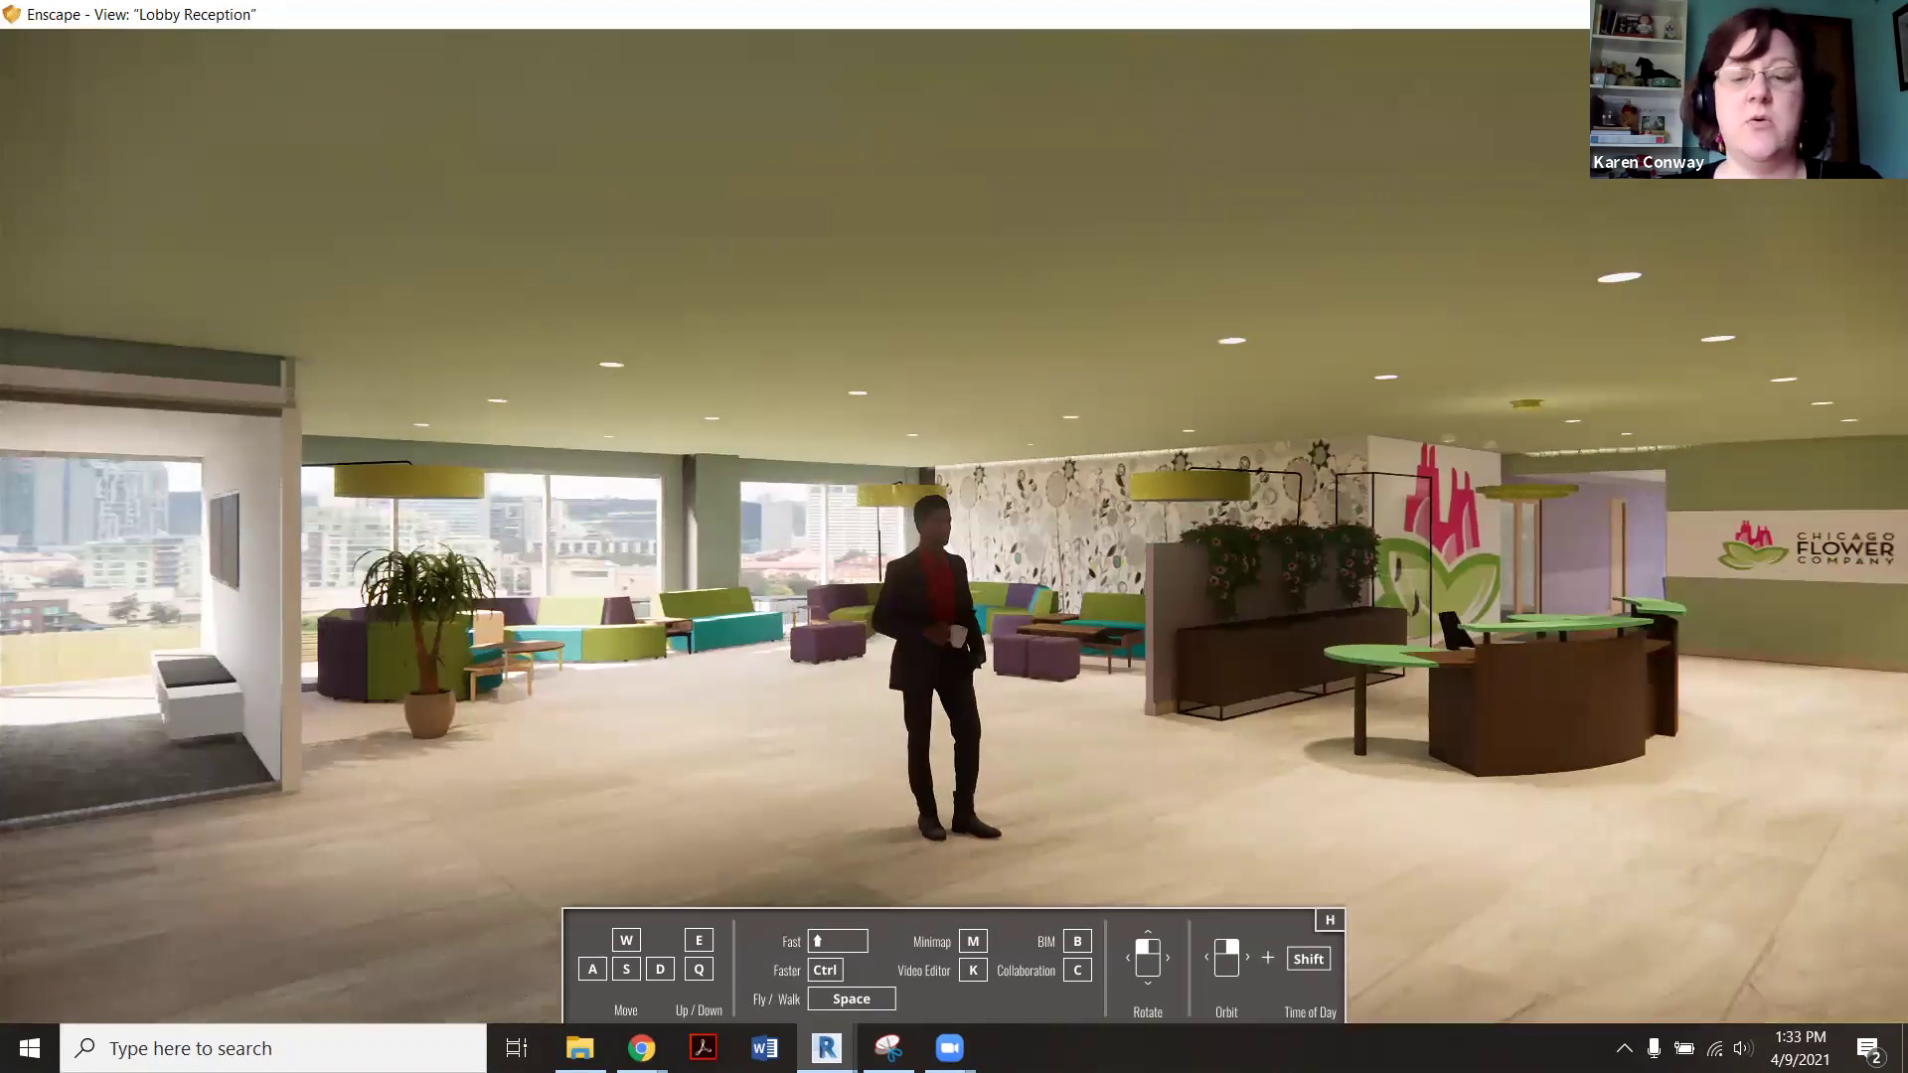
pyautogui.click(826, 1048)
pyautogui.click(696, 924)
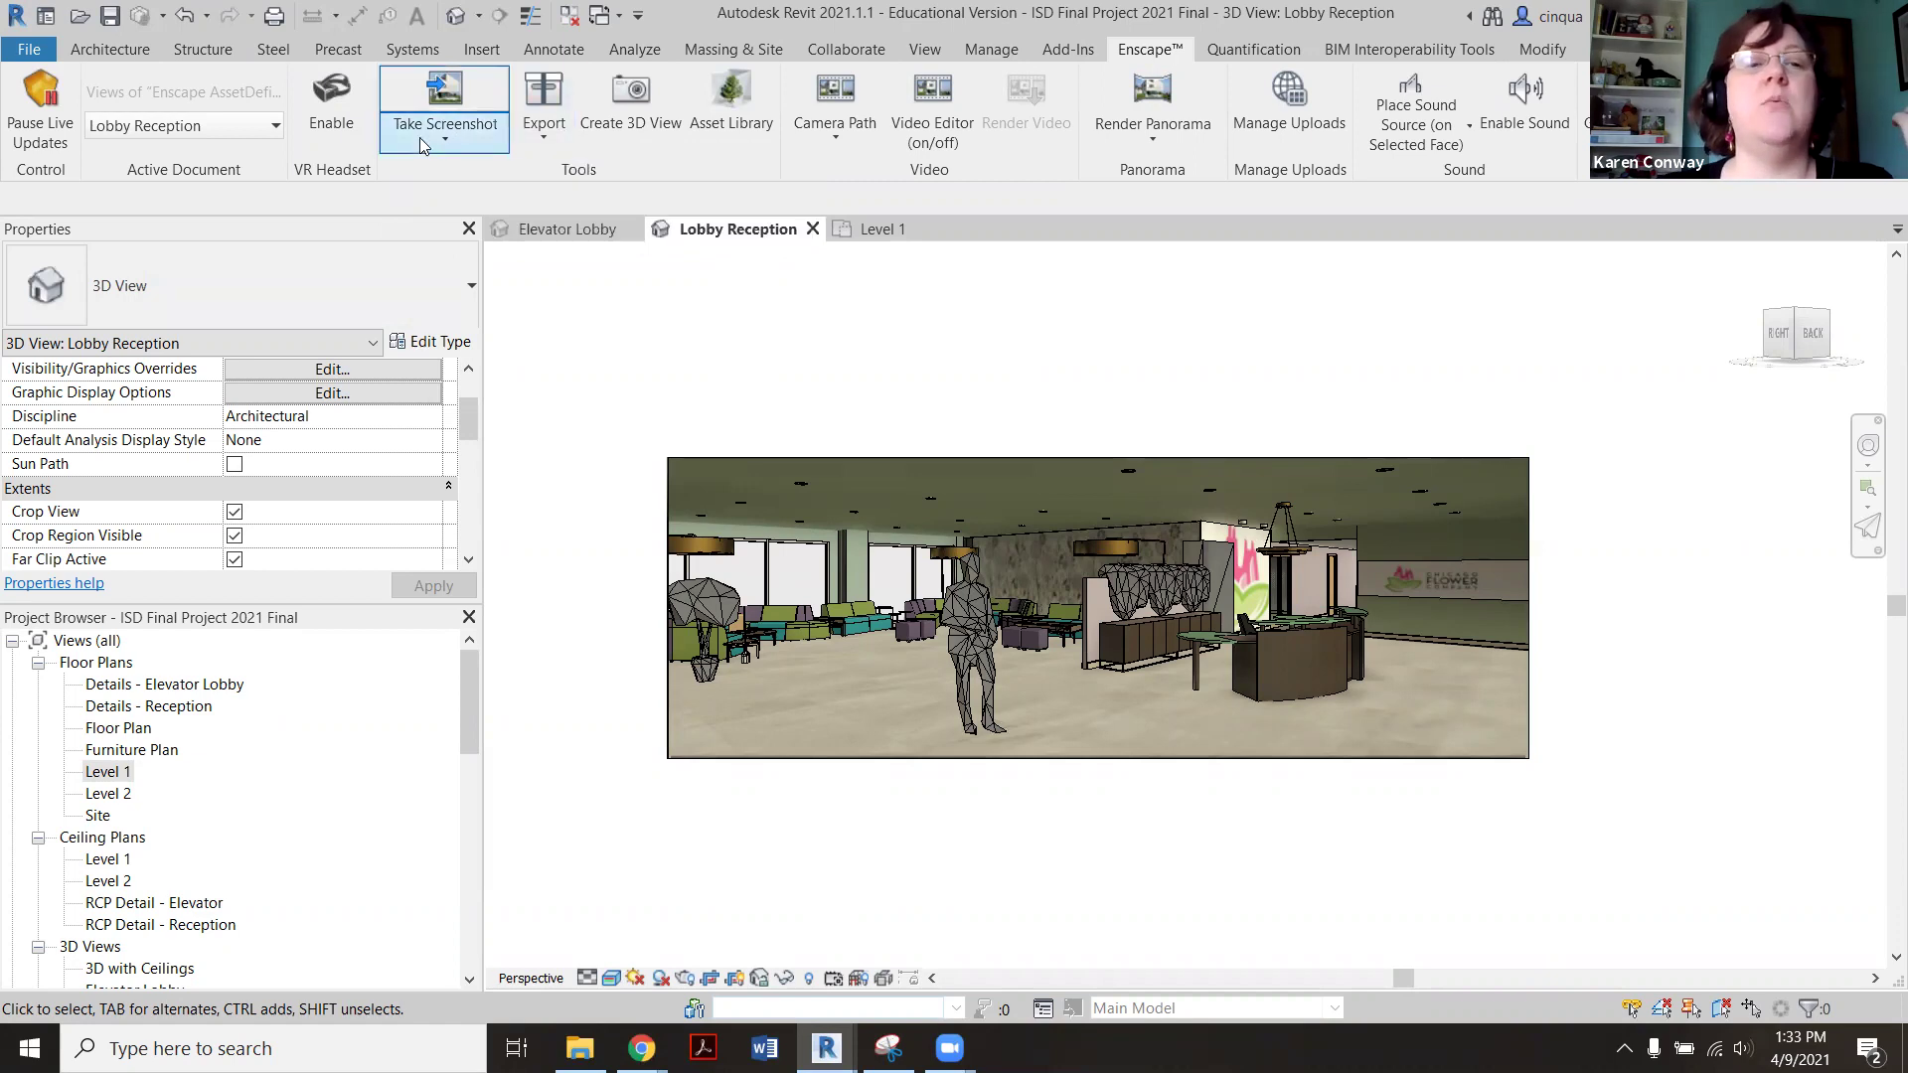
# Save an Enscape screenshot as Test Lobby PNG in the Desktop's 2020 Tech 2 Final Project folder.
pyautogui.click(461, 100)
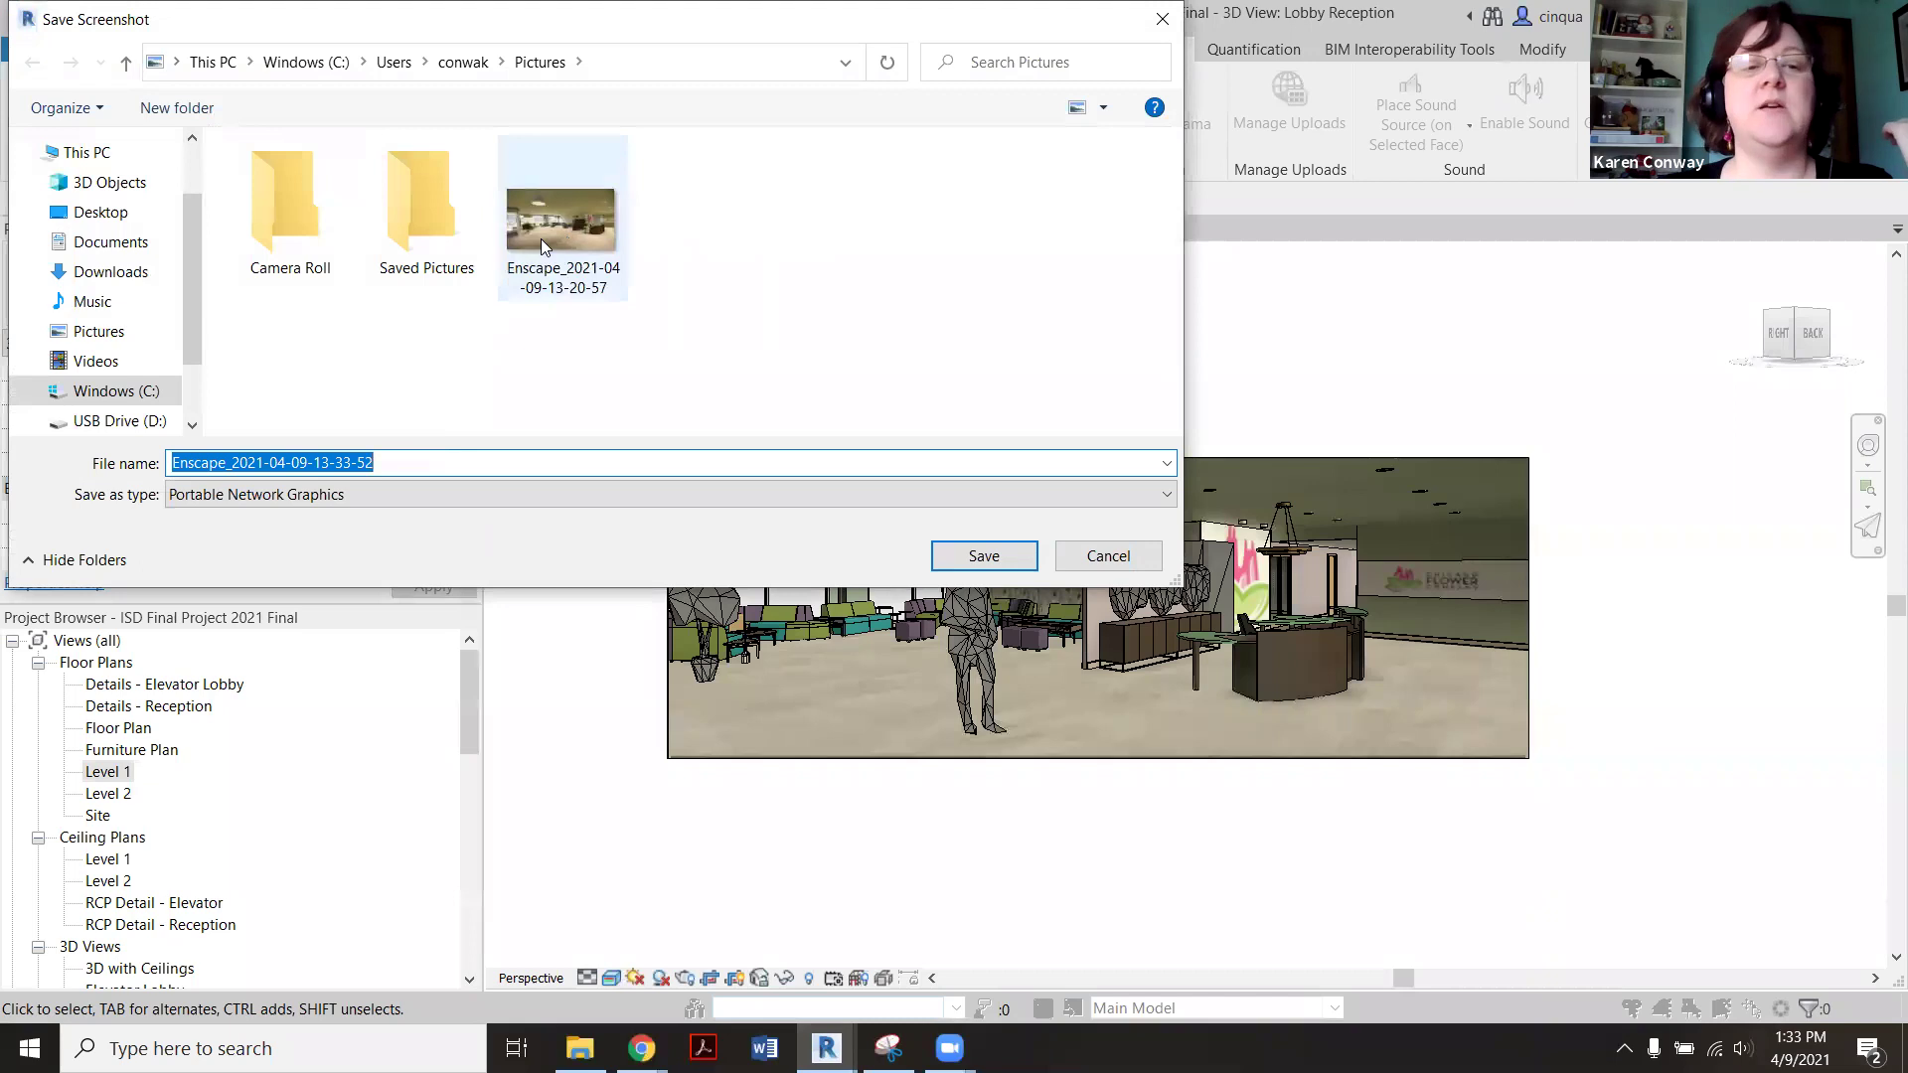
pyautogui.click(453, 470)
pyautogui.moveTo(453, 470); pyautogui.dragTo(177, 469)
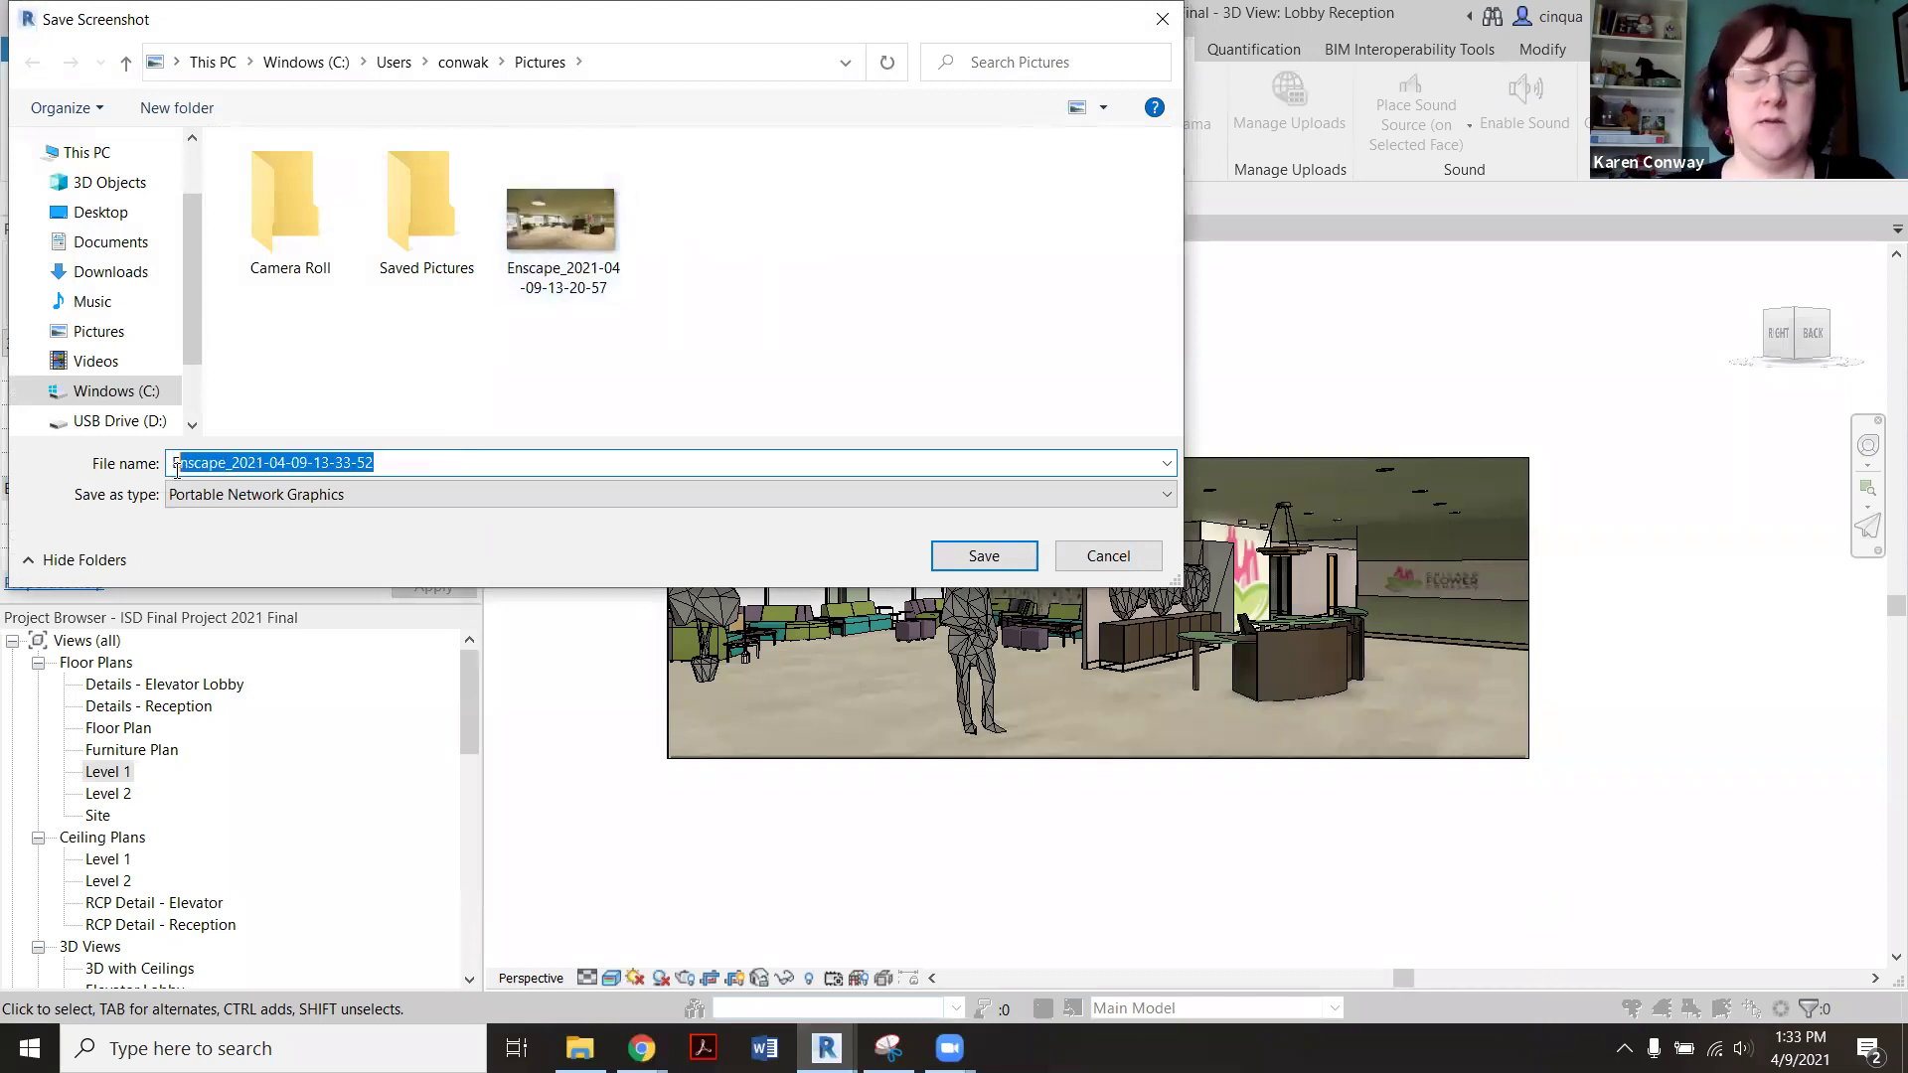
pyautogui.press('BackSpace')
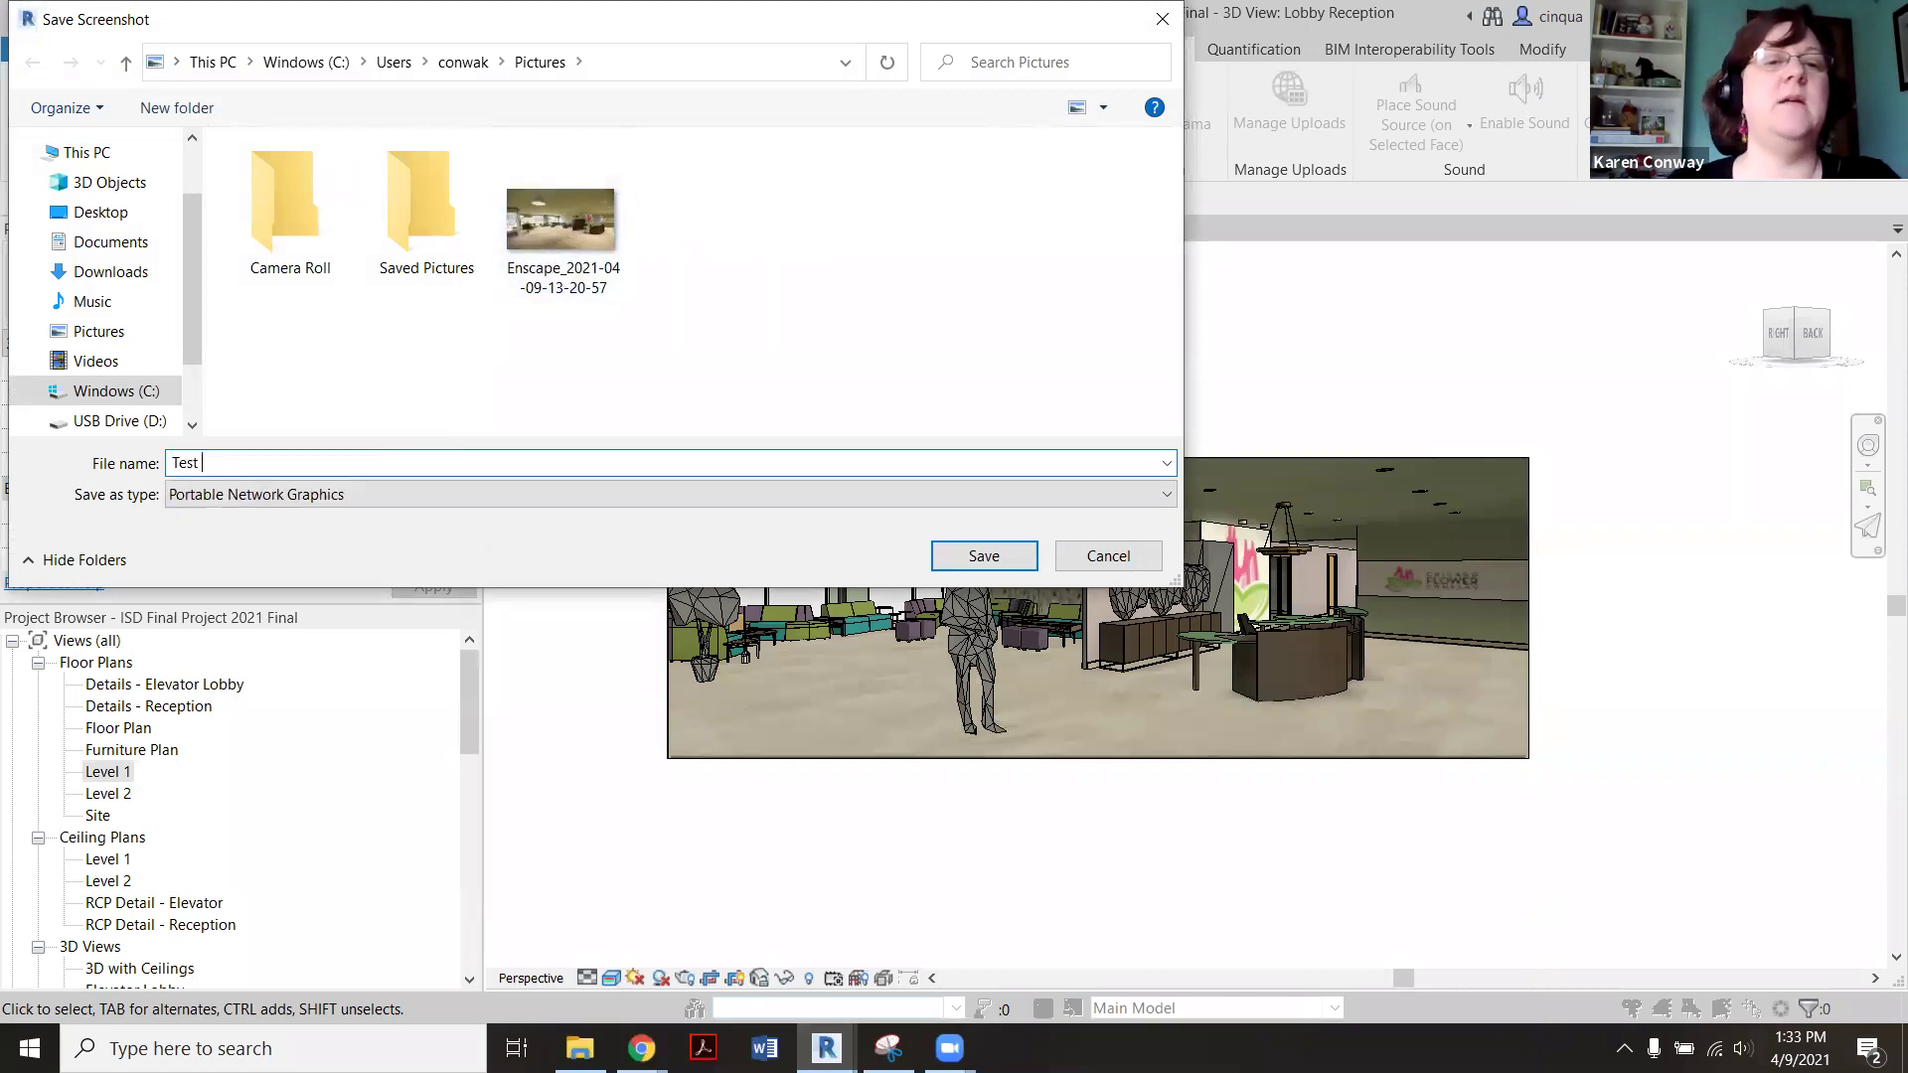
pyautogui.click(294, 69)
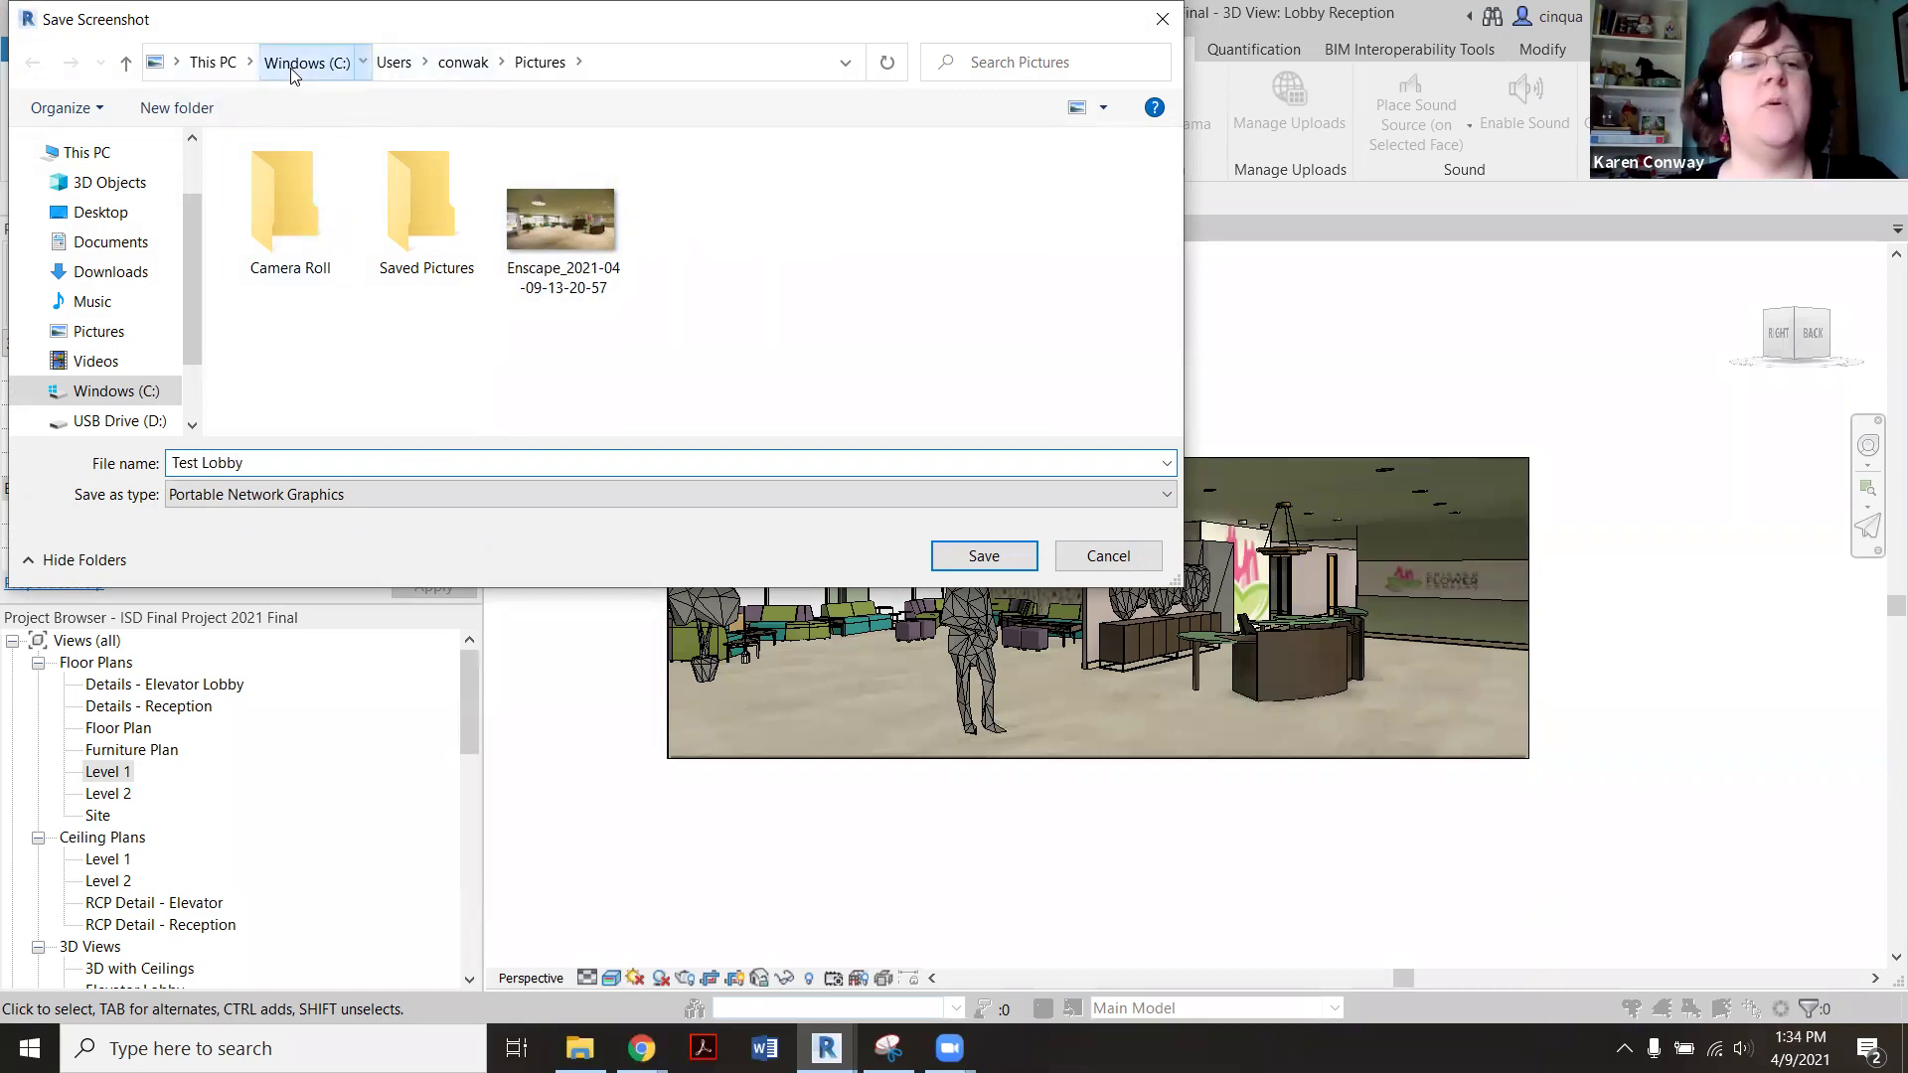
pyautogui.click(100, 213)
pyautogui.click(403, 188)
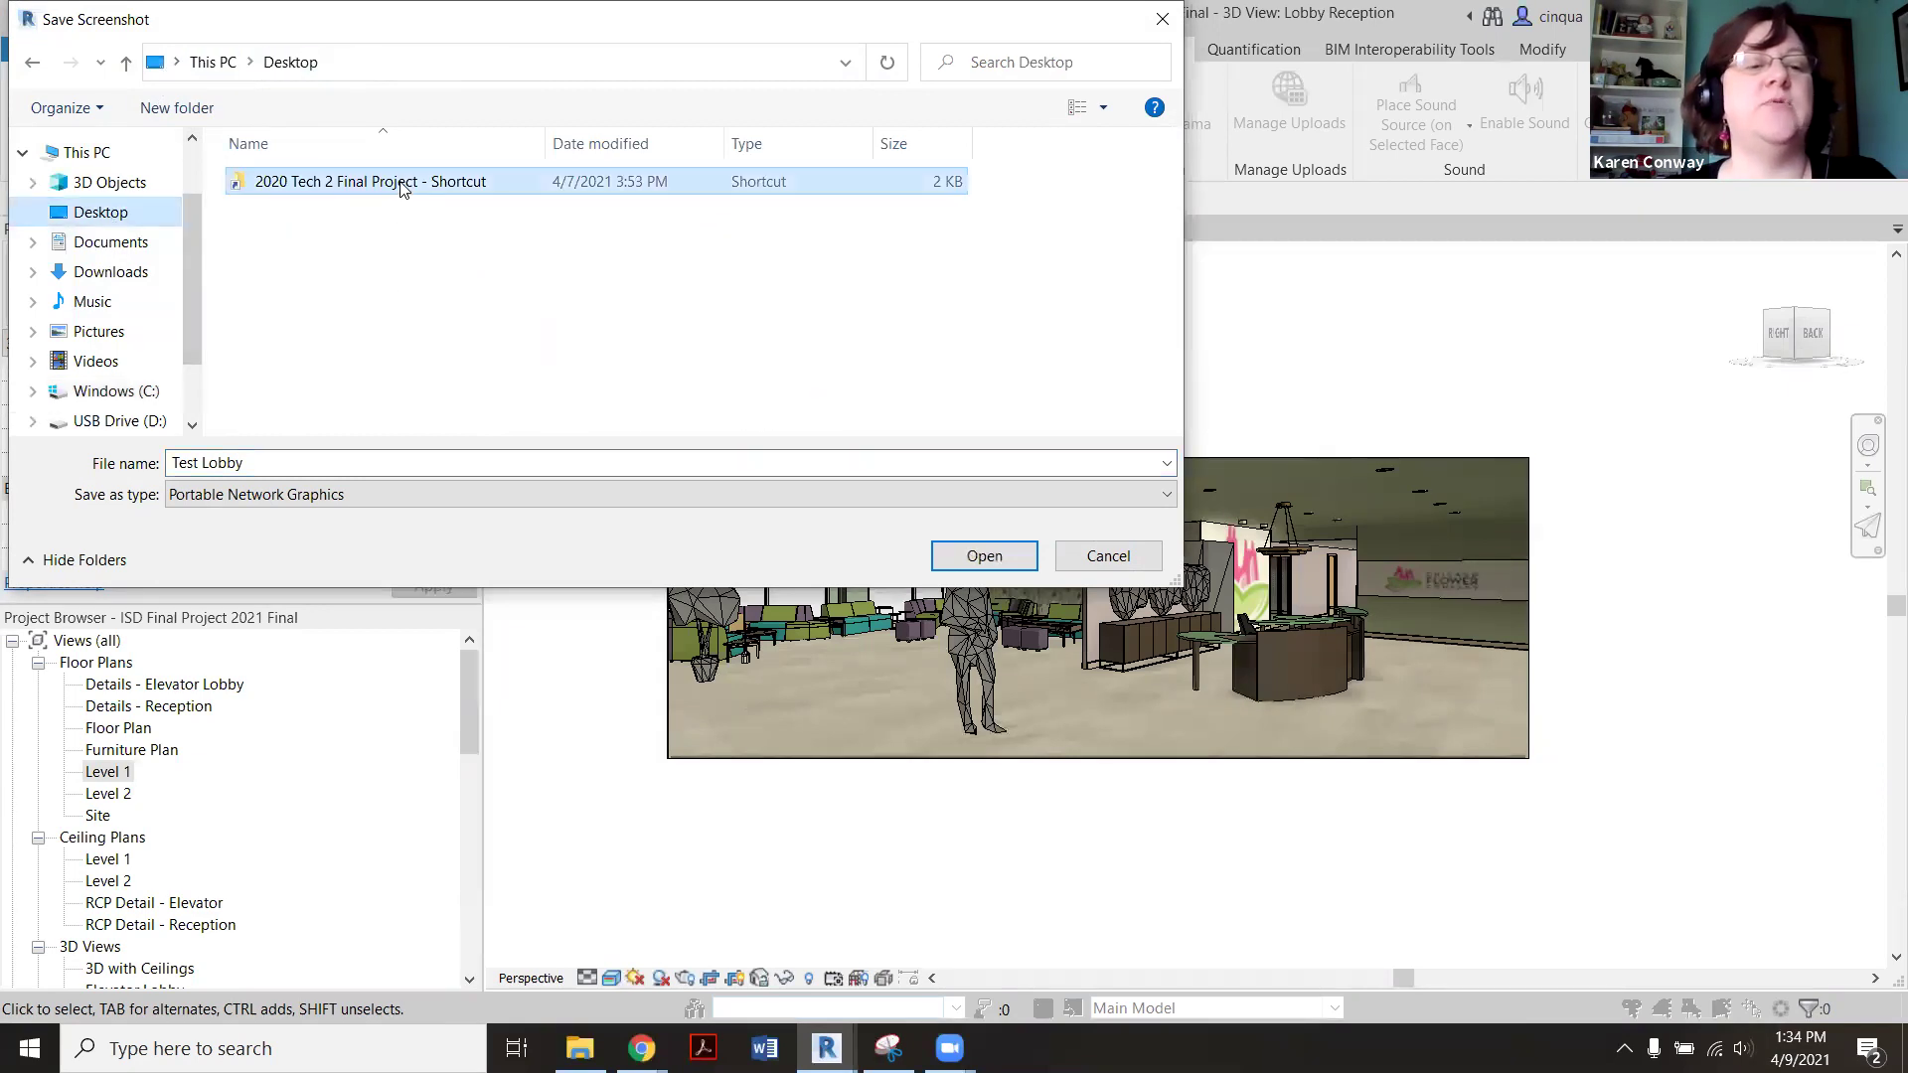
pyautogui.doubleClick(403, 188)
pyautogui.doubleClick(421, 466)
pyautogui.click(421, 466)
pyautogui.click(1024, 554)
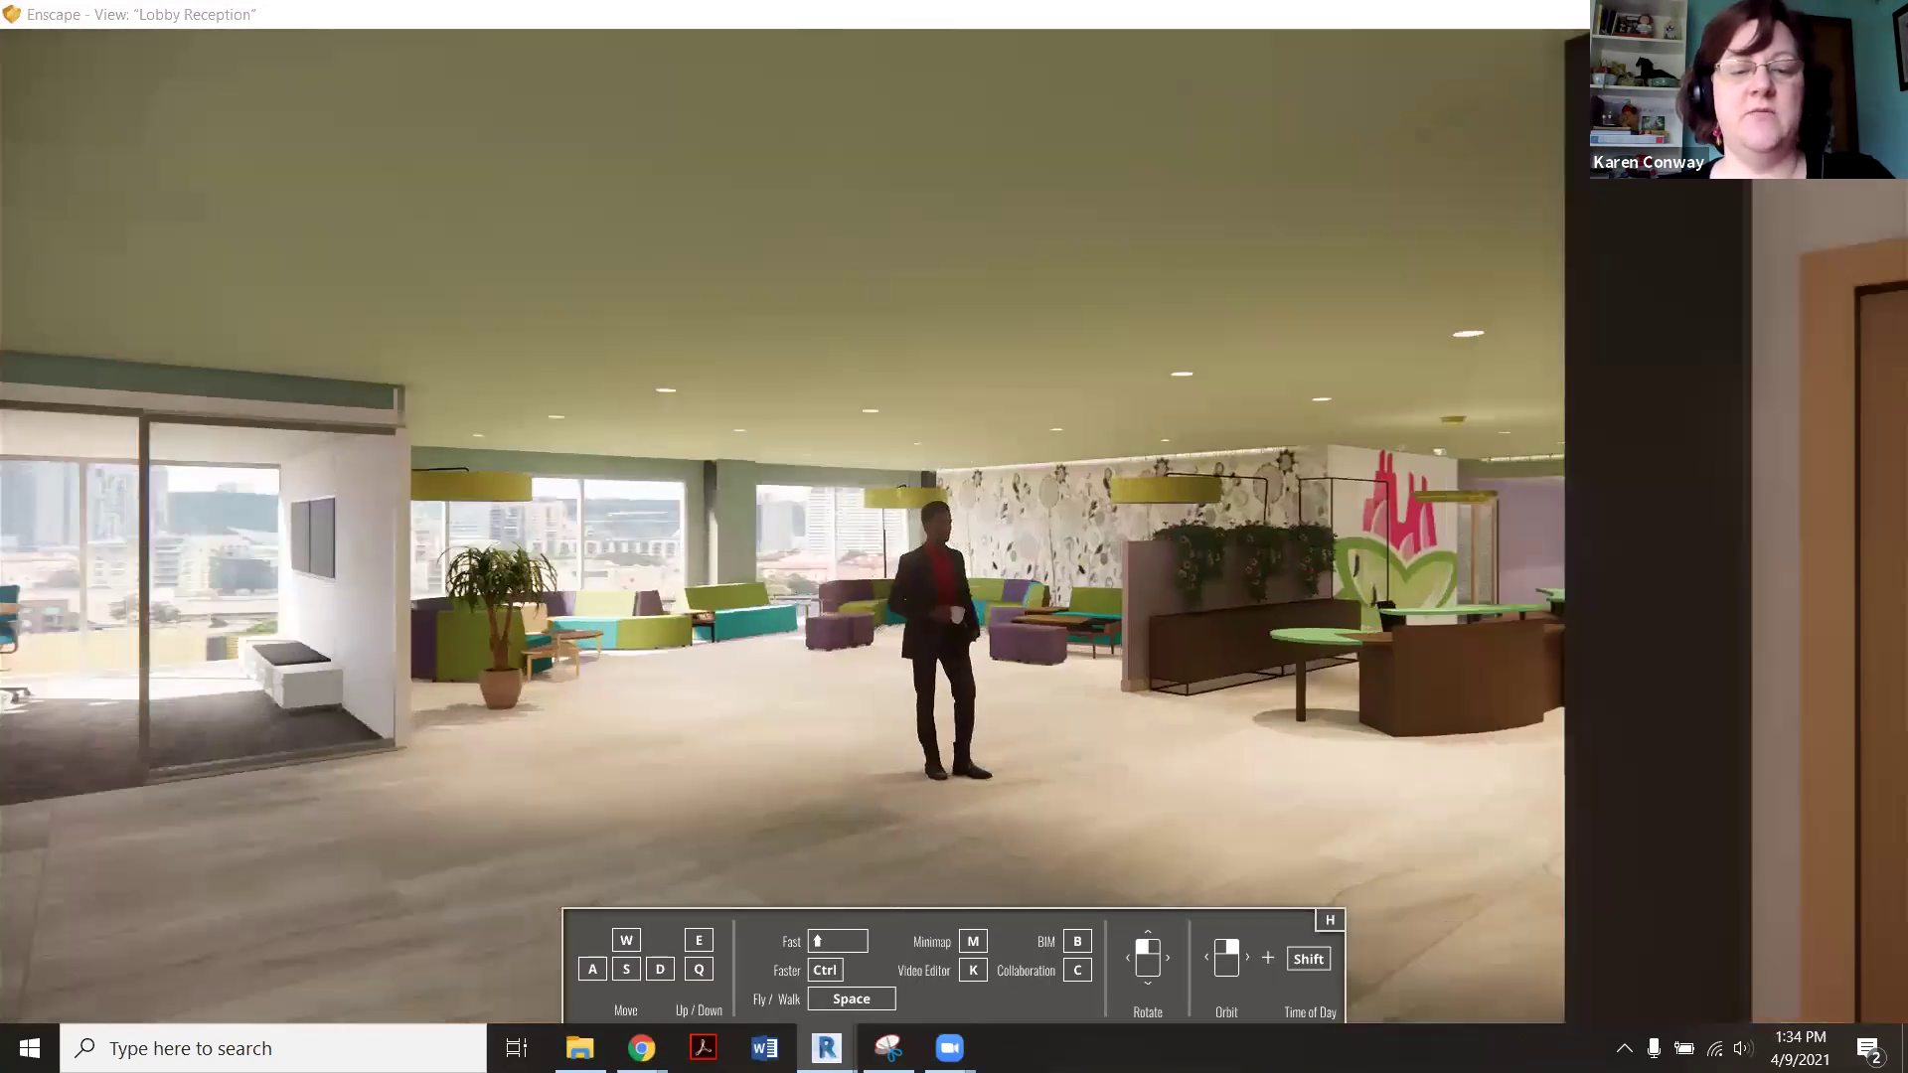
# Open Test Lobby.png from the 2020 Tech 2 Final Project folder in Photos.
pyautogui.click(587, 1044)
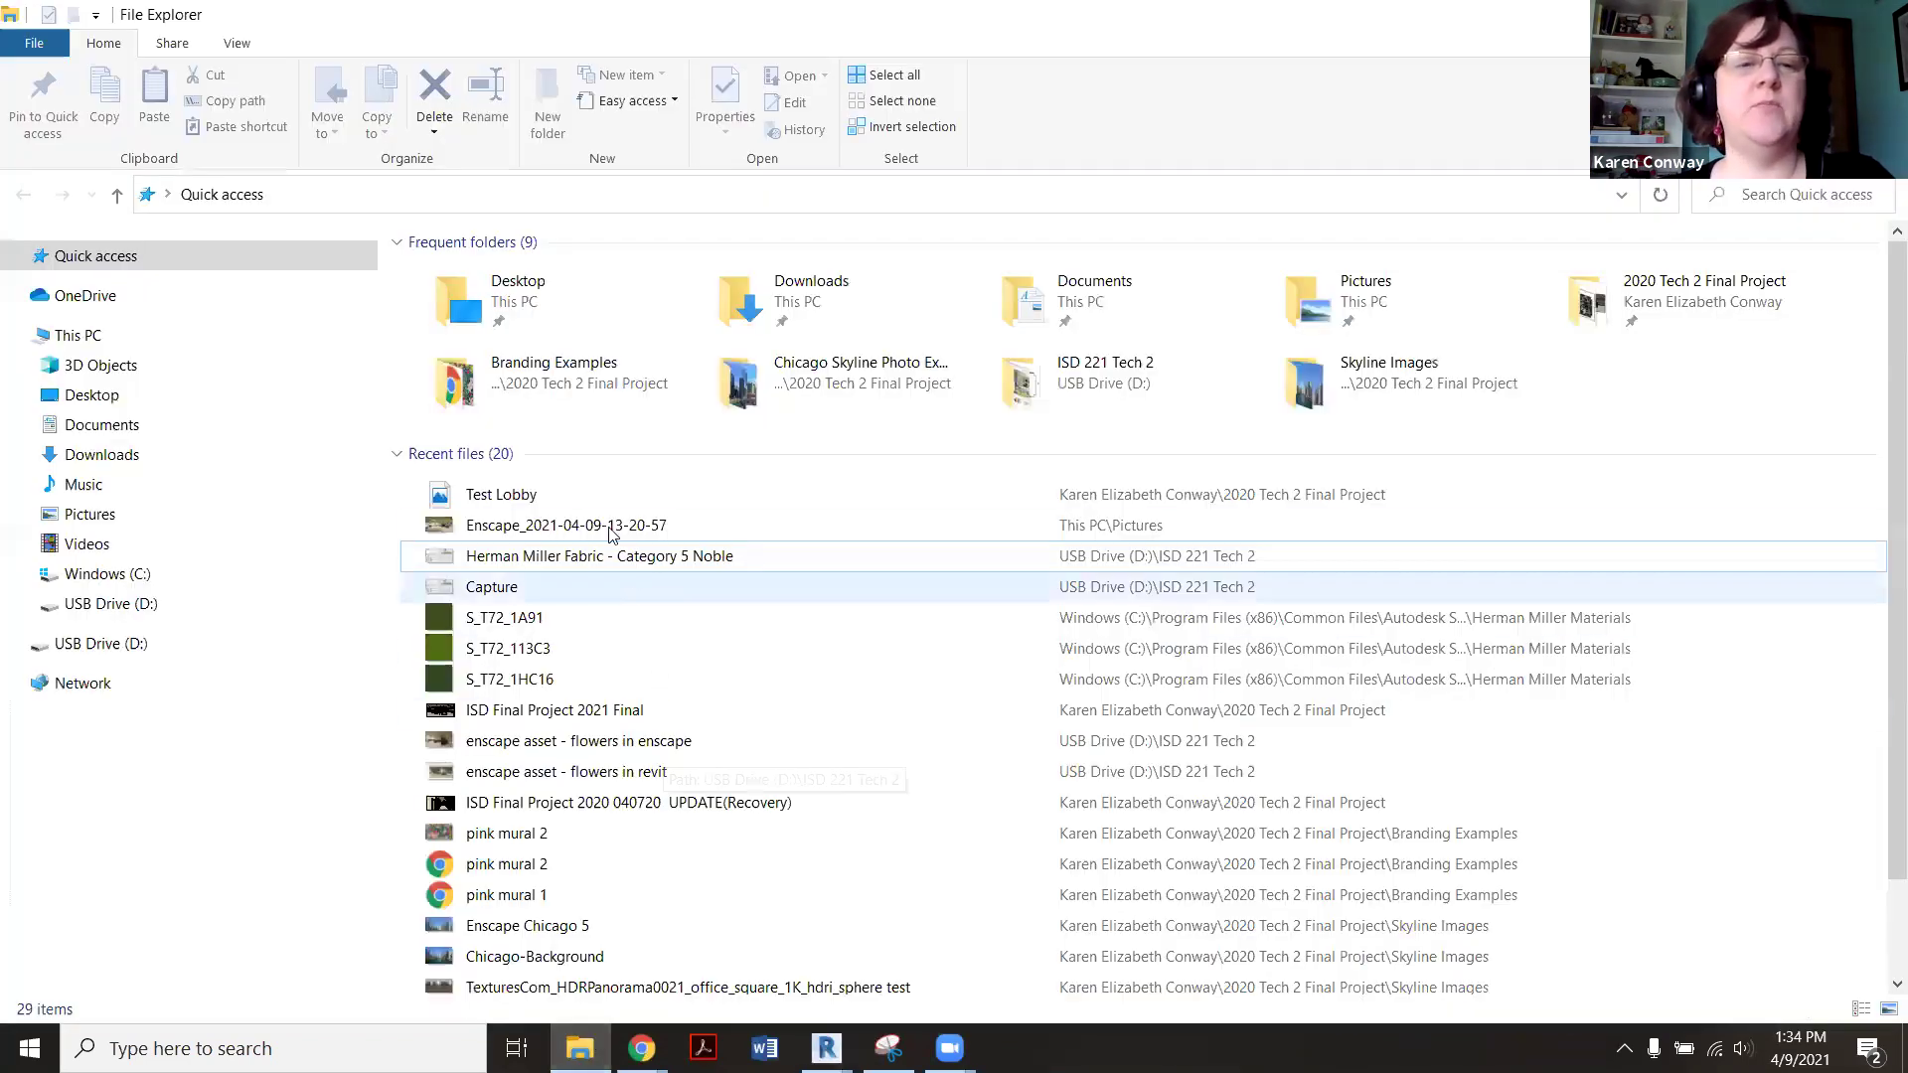
pyautogui.click(132, 401)
pyautogui.doubleClick(512, 279)
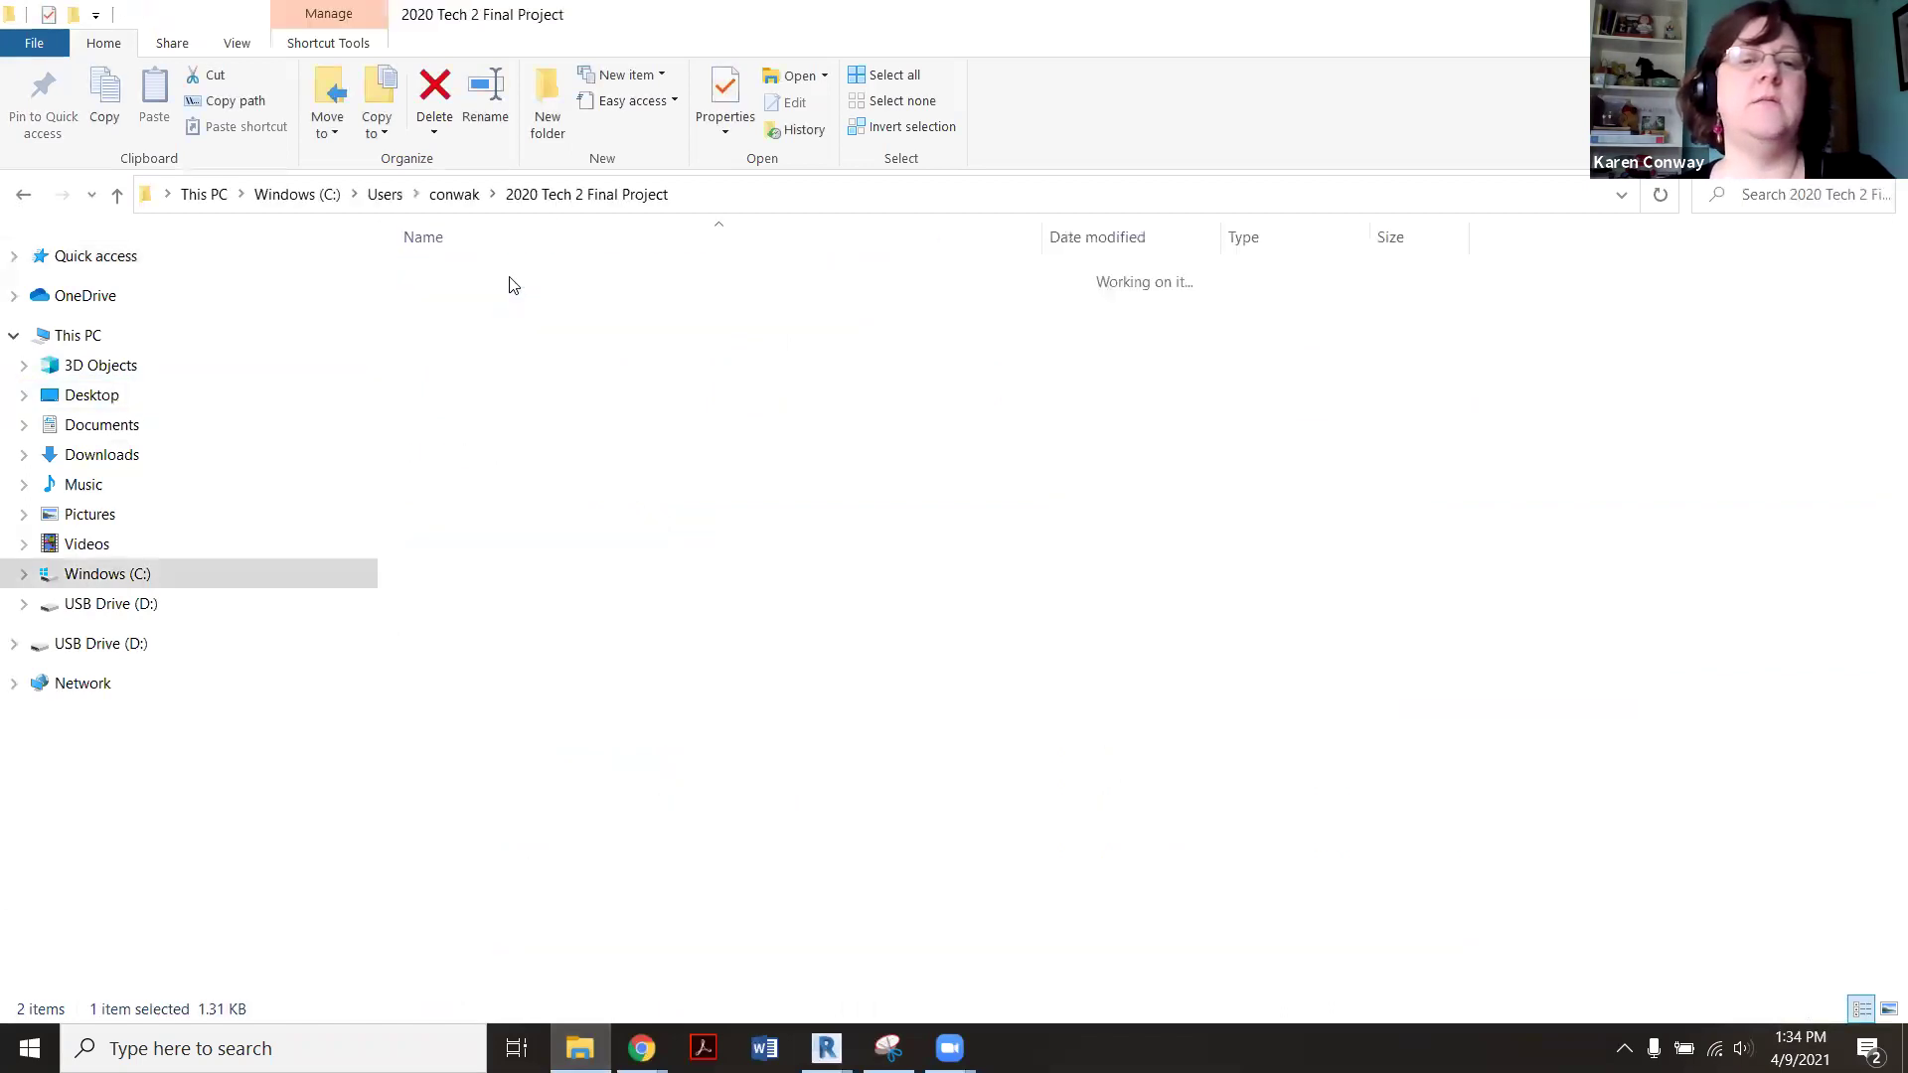
pyautogui.click(533, 523)
pyautogui.doubleClick(533, 526)
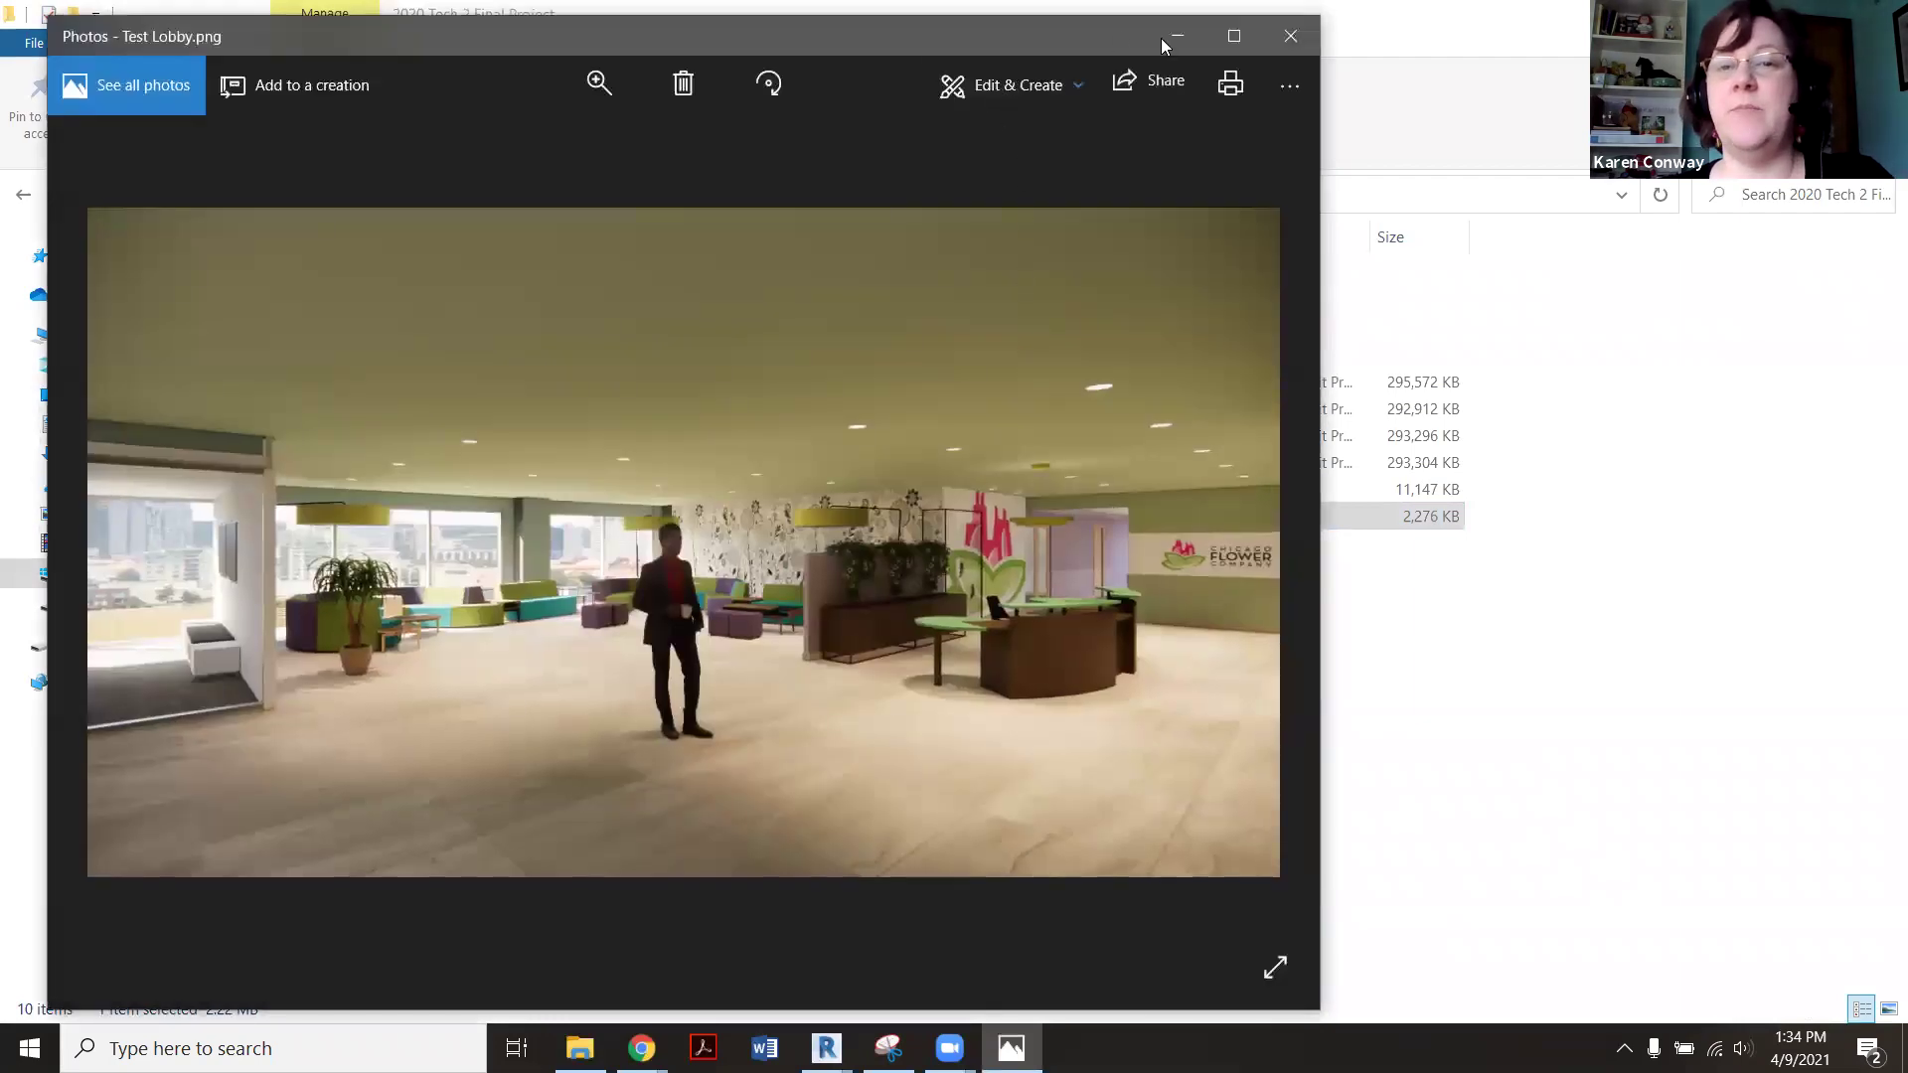
# Maximize the Test Lobby render in Photos and open it in the editor to view its filters.
pyautogui.click(1234, 35)
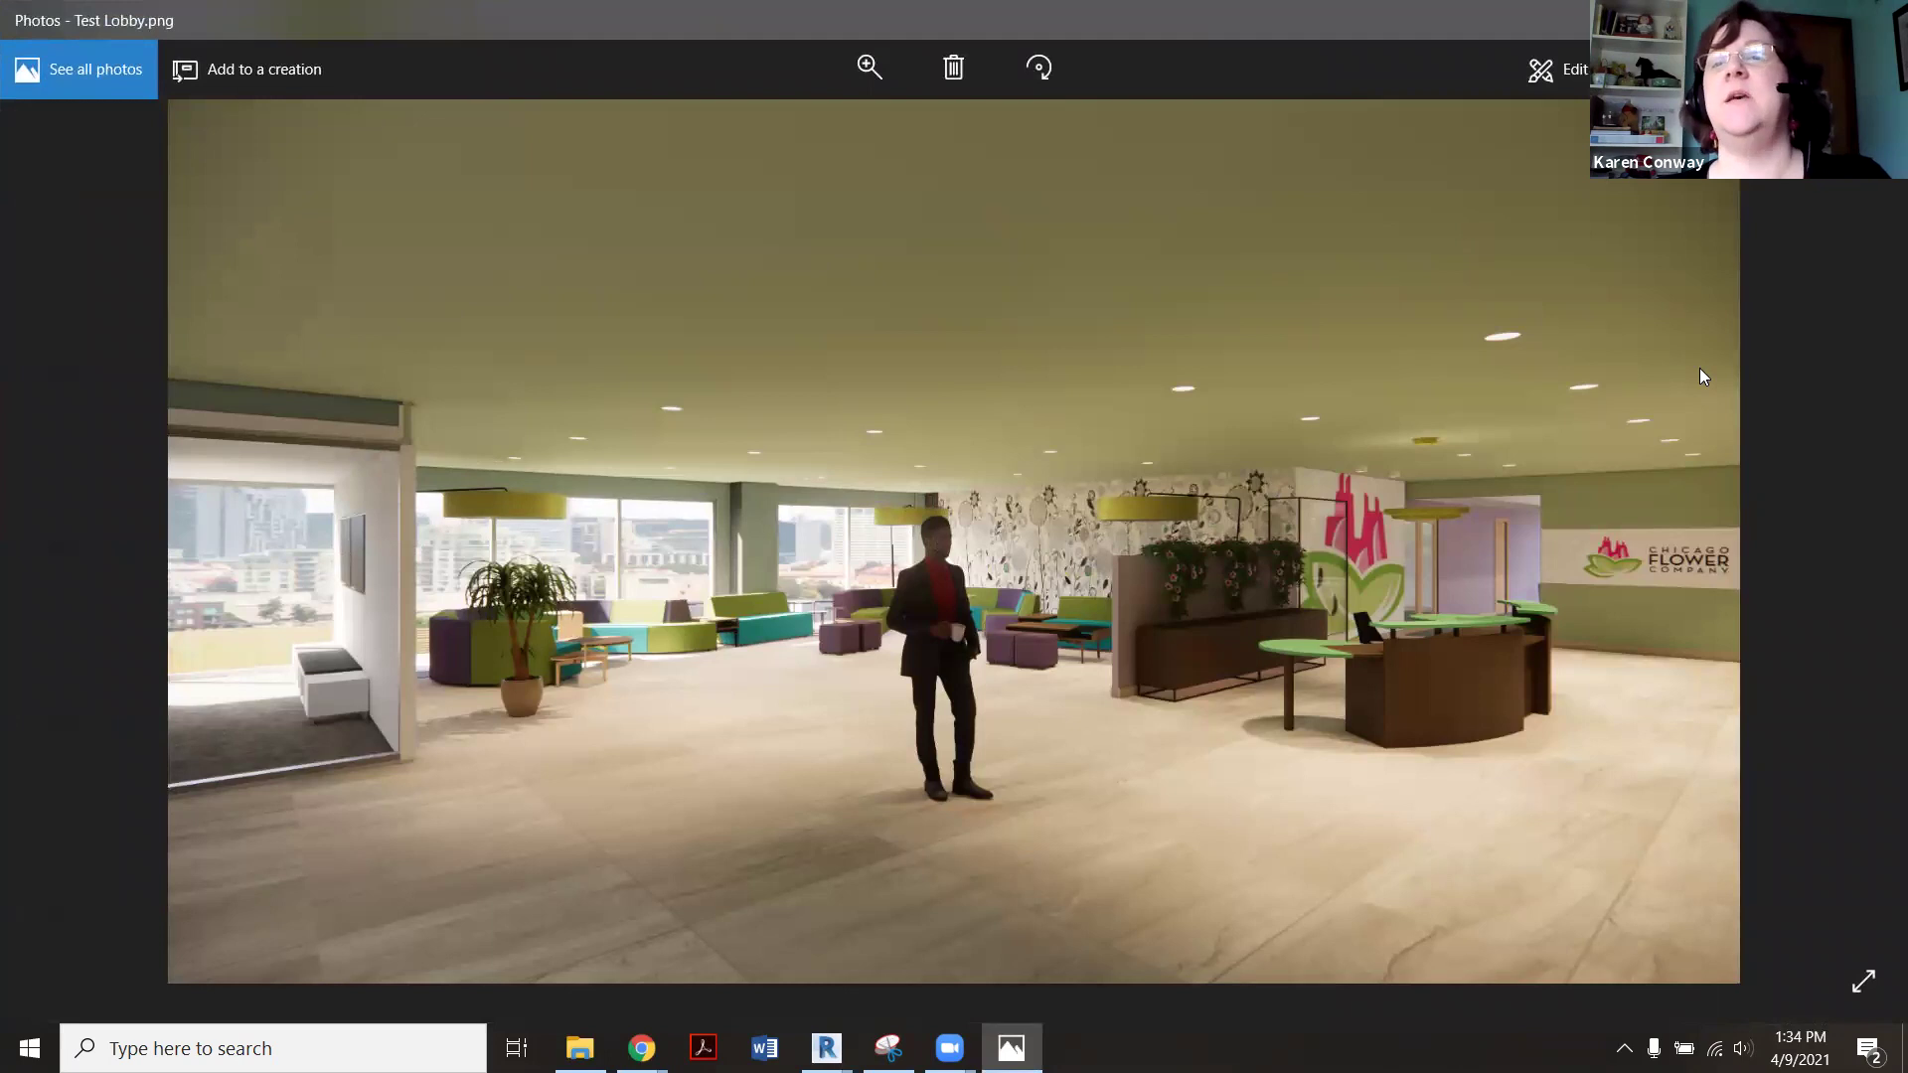
pyautogui.click(1562, 69)
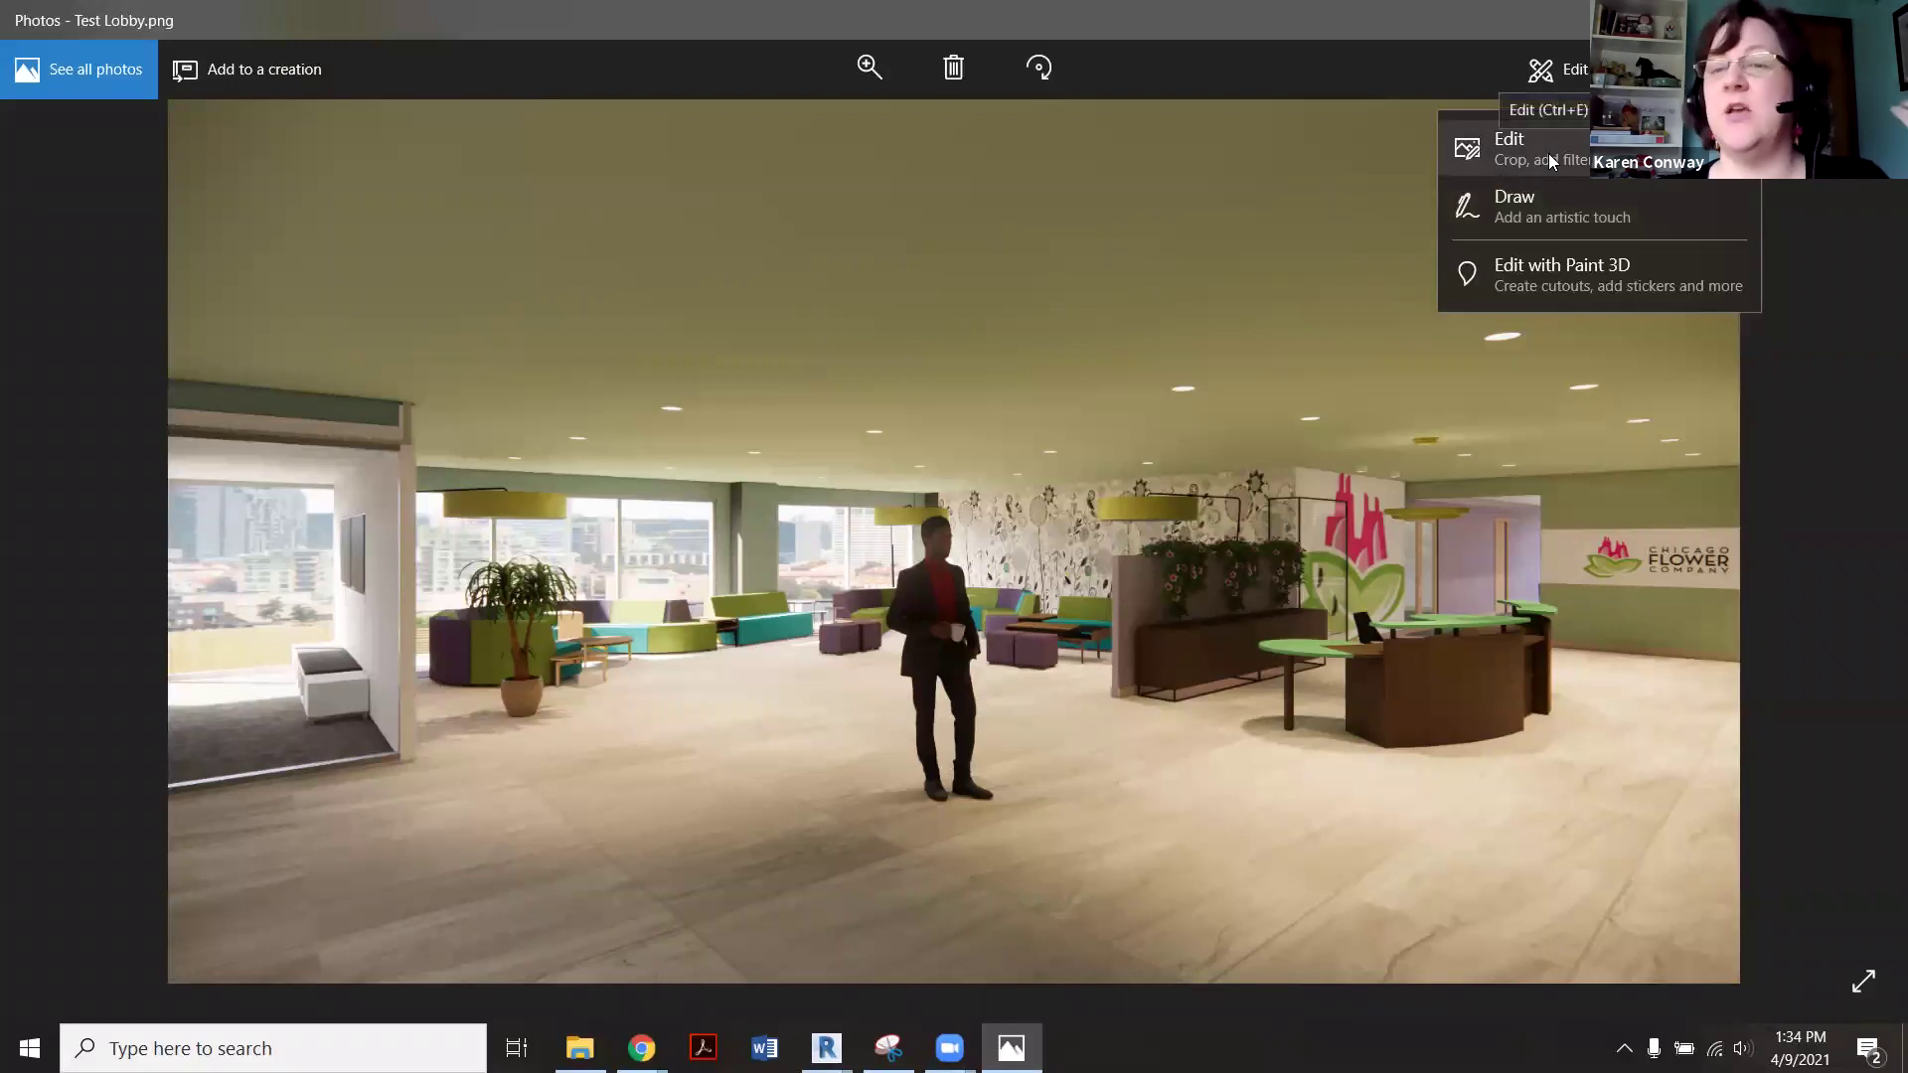
pyautogui.click(1548, 153)
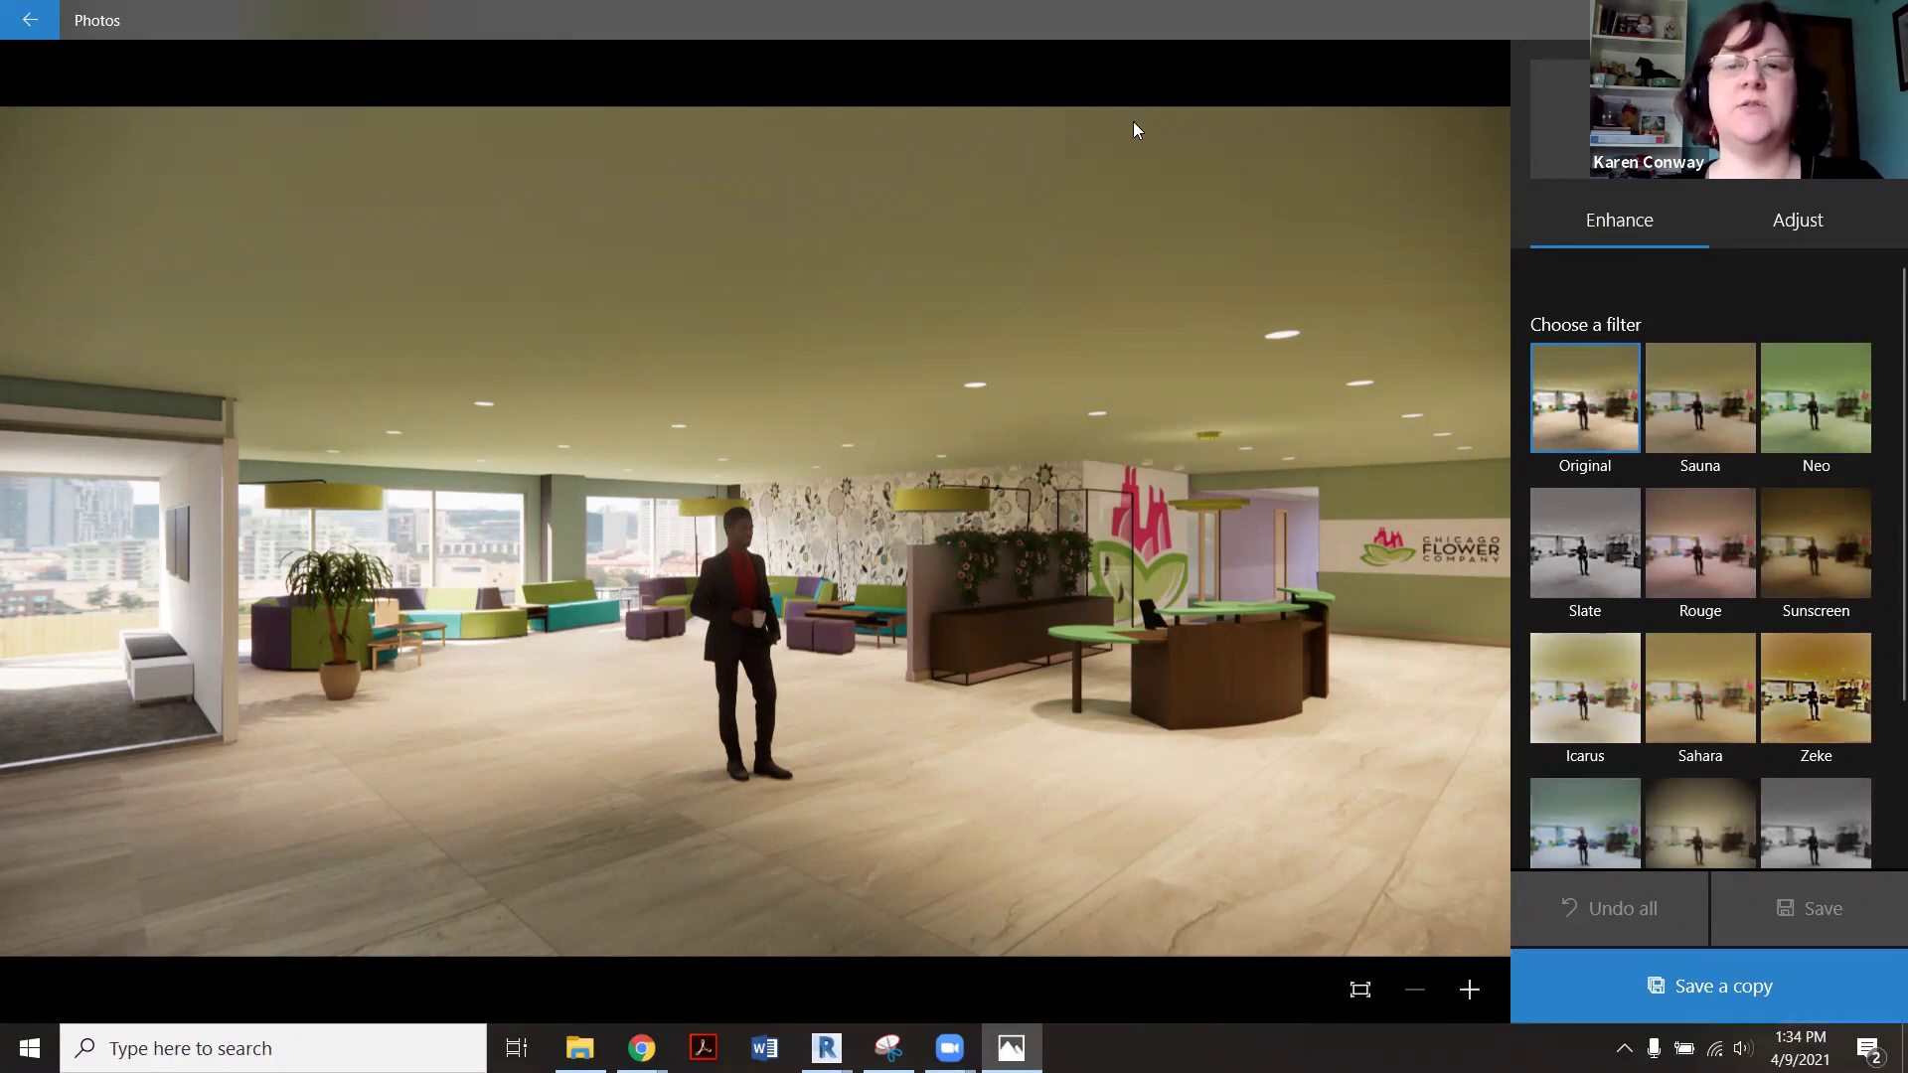
# Save a copy of the Test Lobby image and bring up the See more menu.
pyautogui.click(1709, 1006)
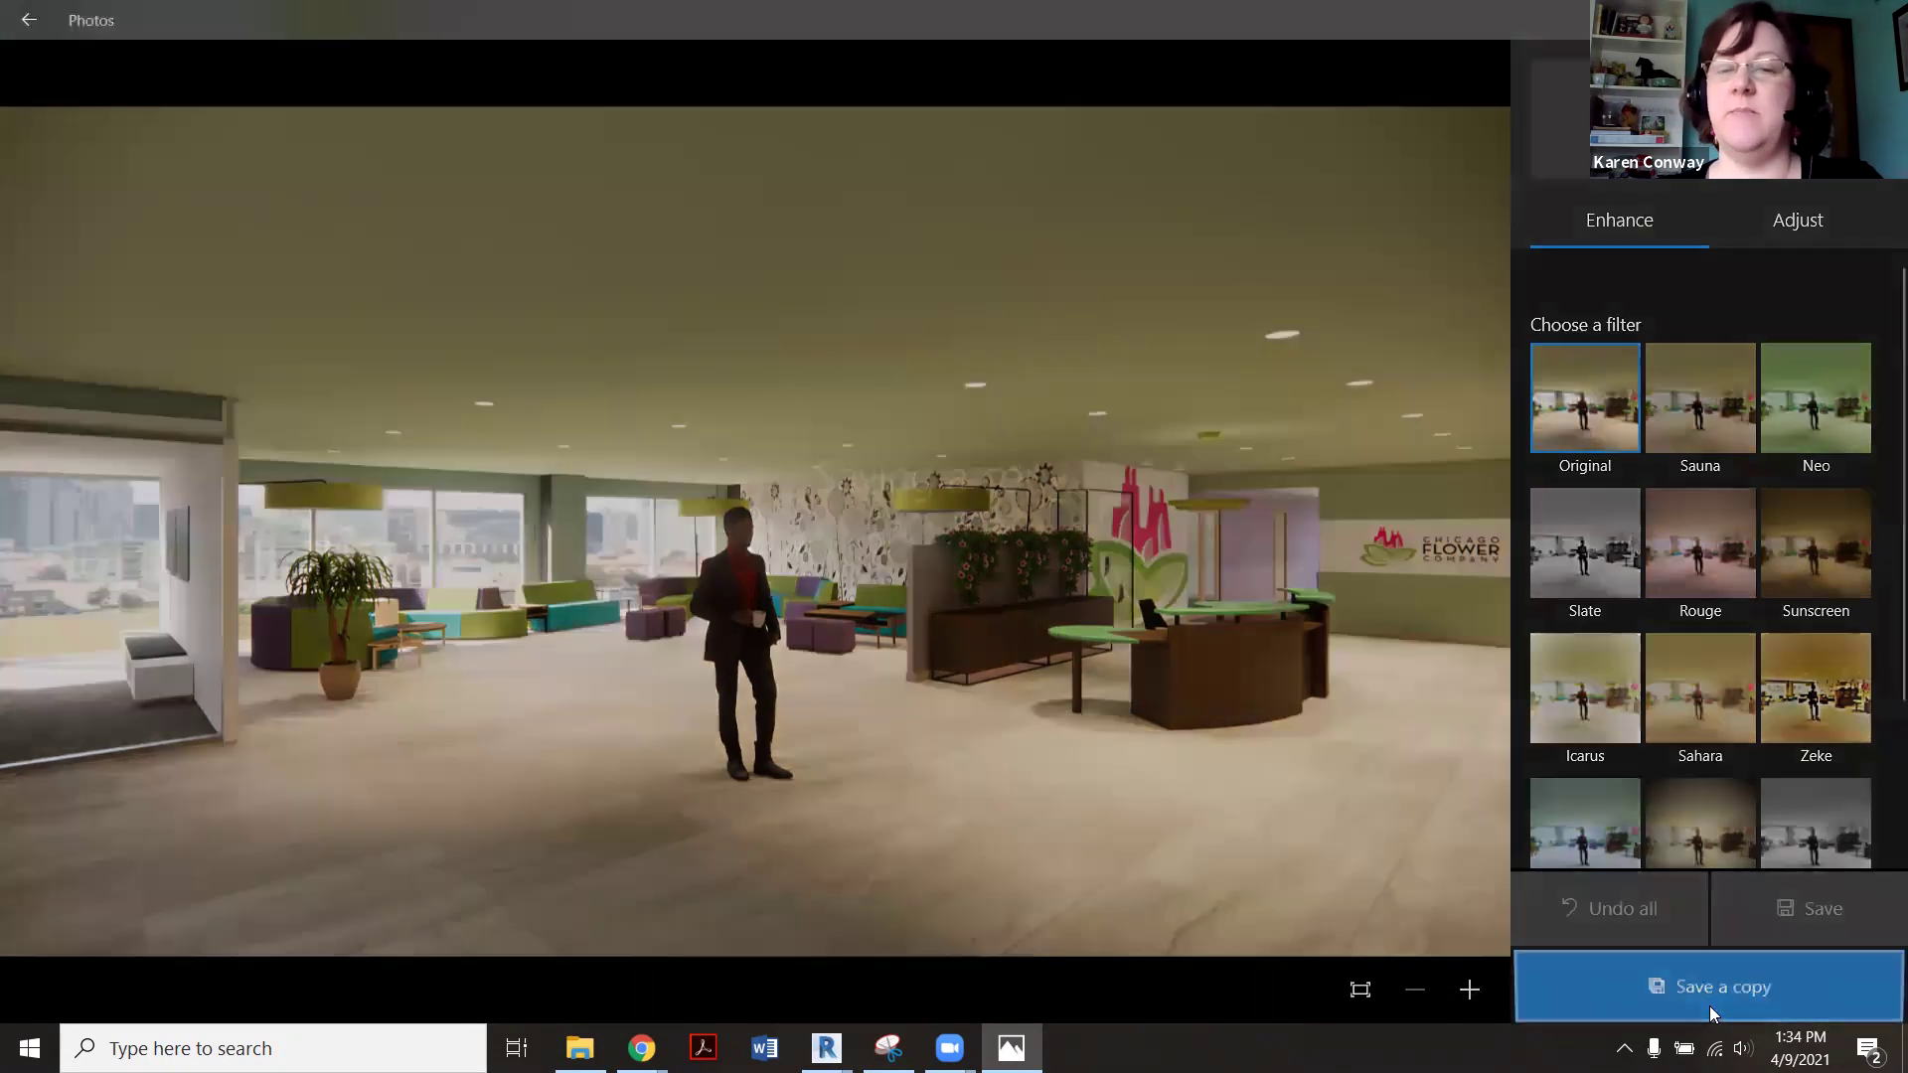
pyautogui.click(744, 556)
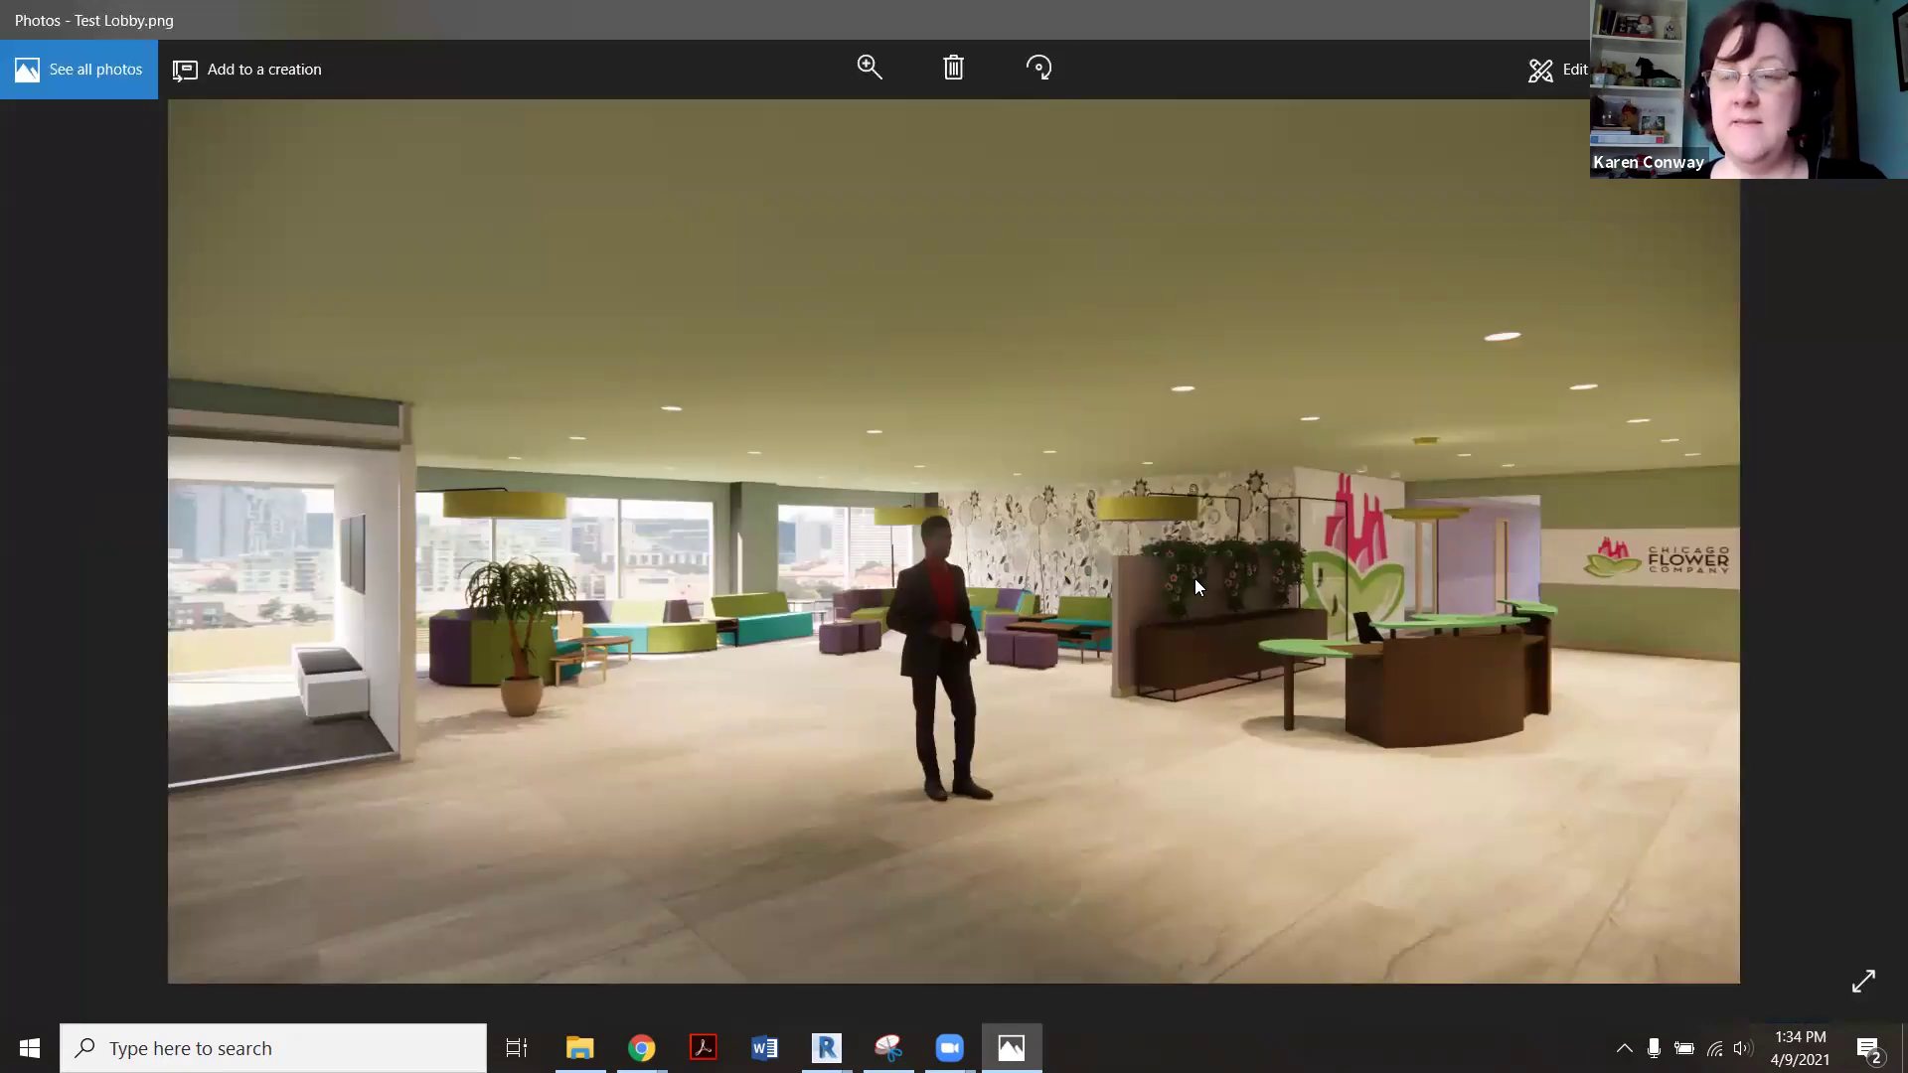
pyautogui.click(1878, 69)
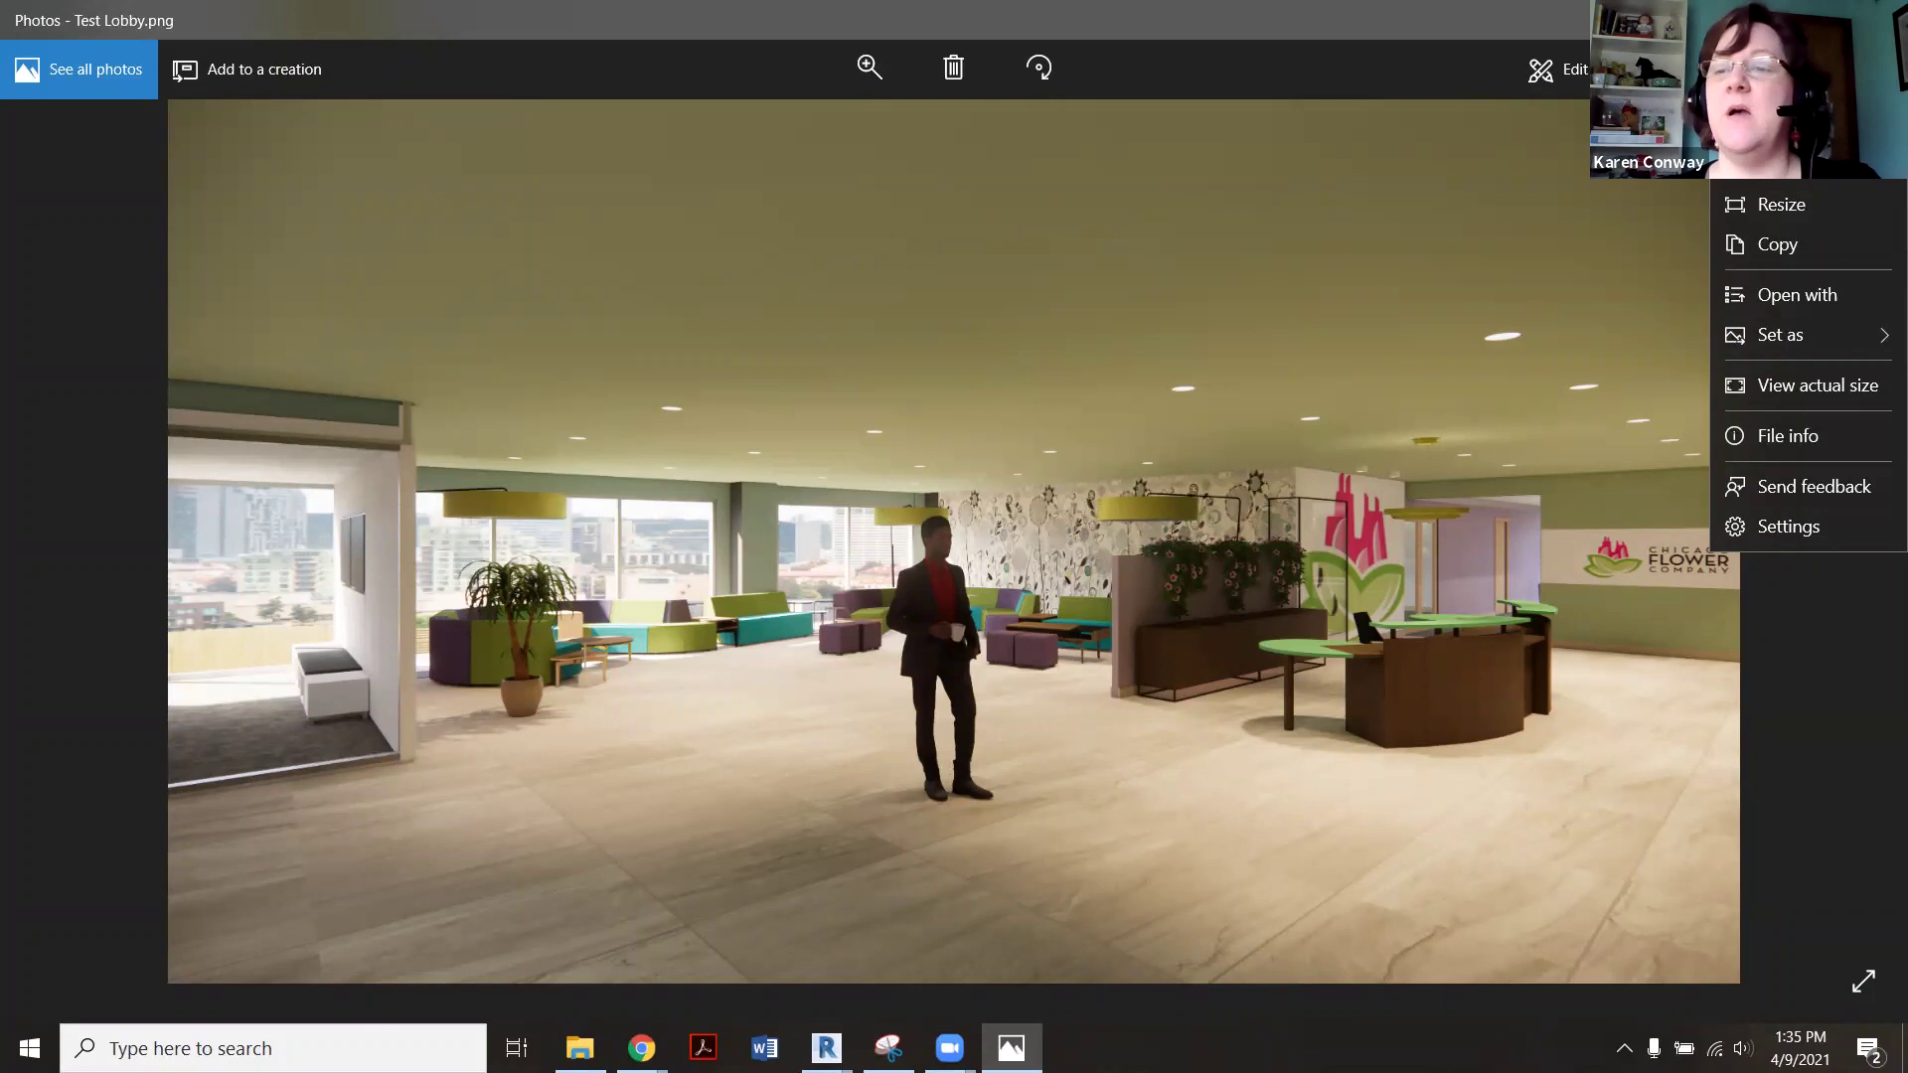
# Save the image as Test Lobby.png with PNG file type via Resize, then close Photos.
pyautogui.click(1744, 199)
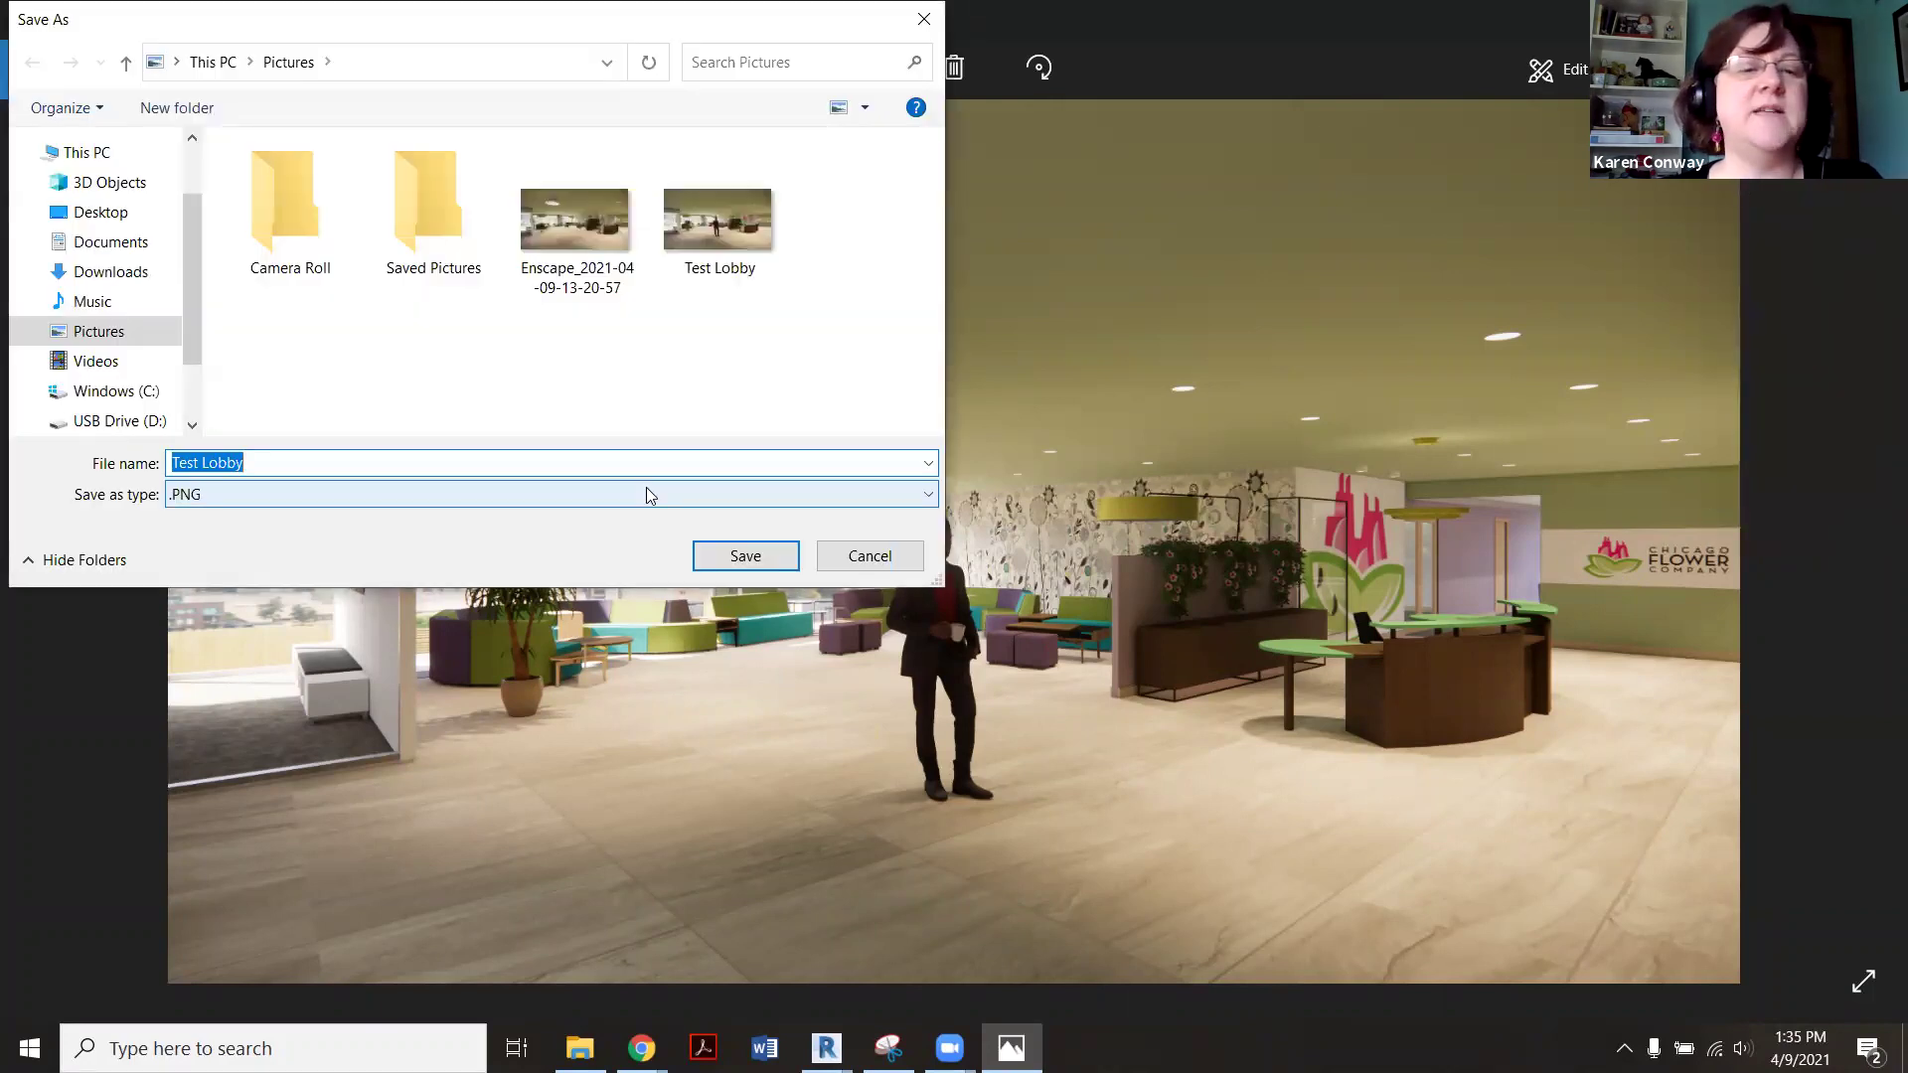
pyautogui.click(646, 491)
pyautogui.click(518, 518)
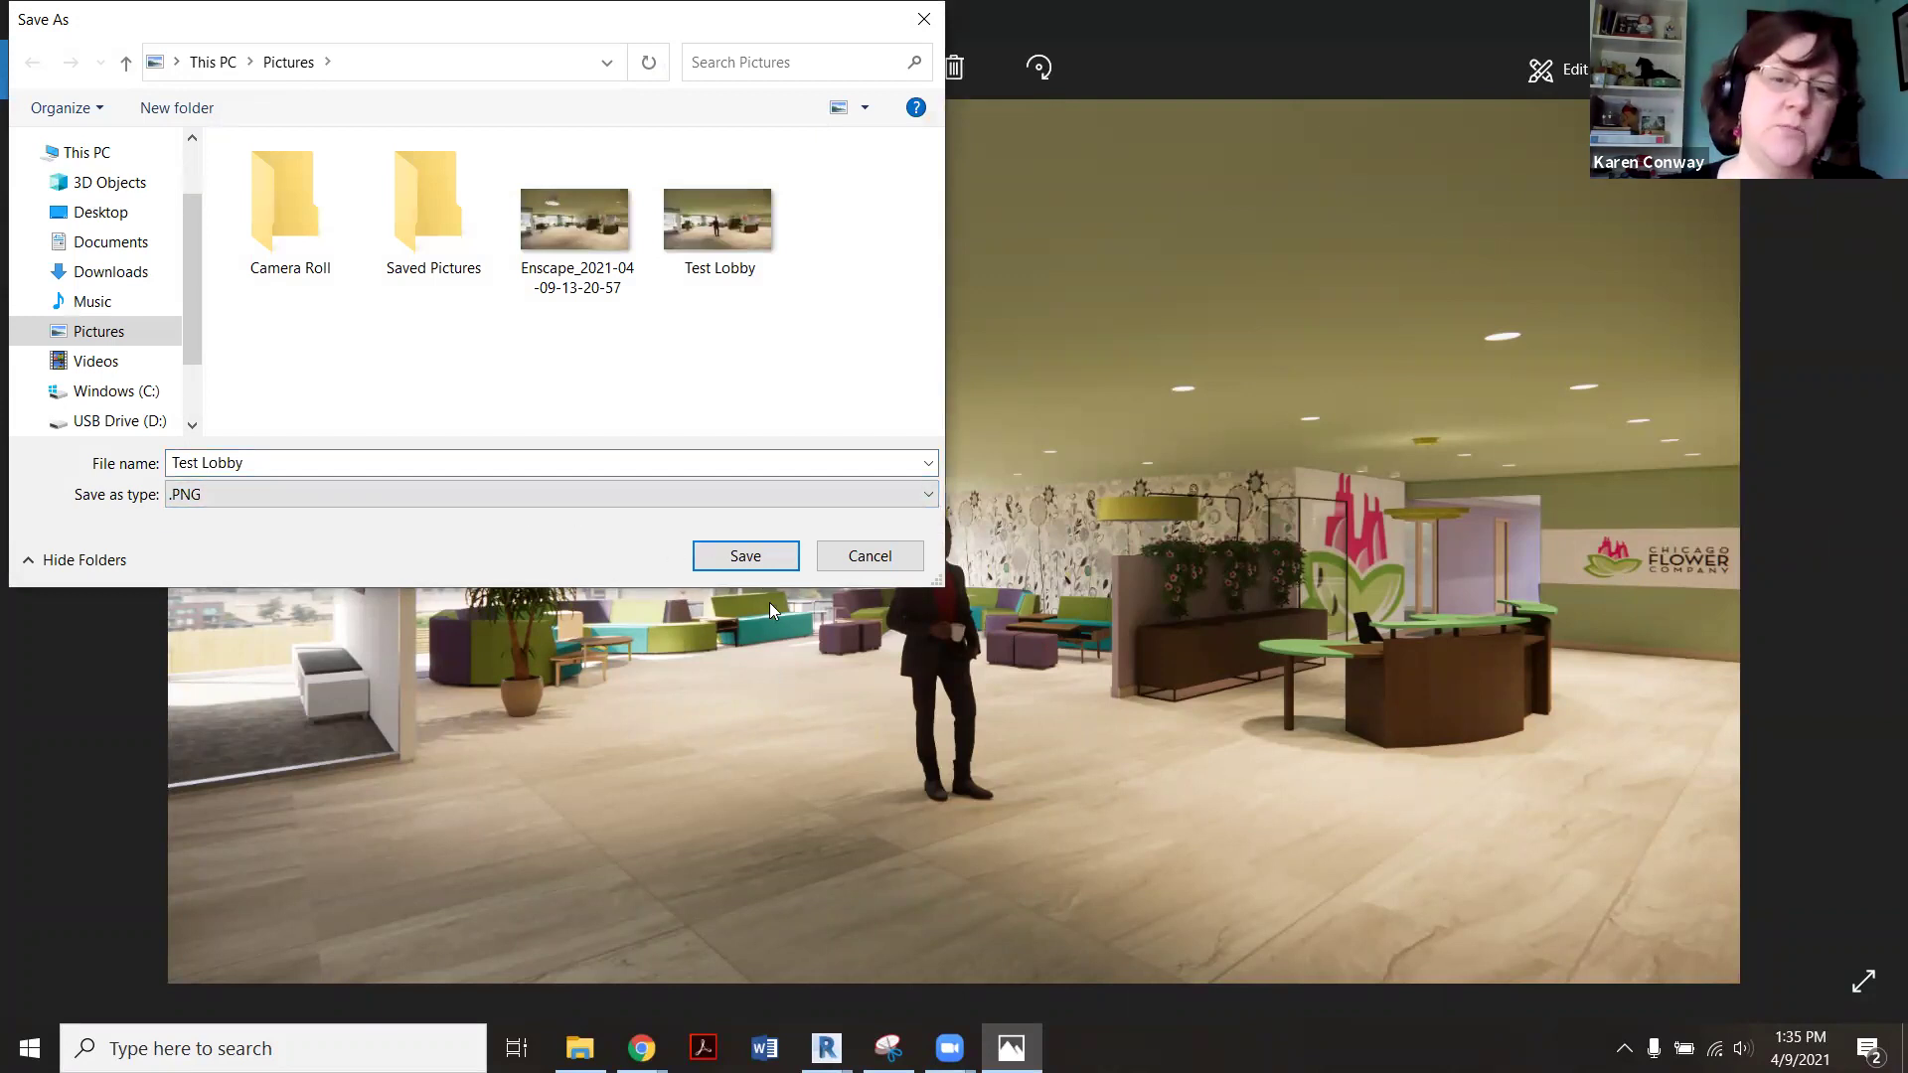
pyautogui.click(745, 556)
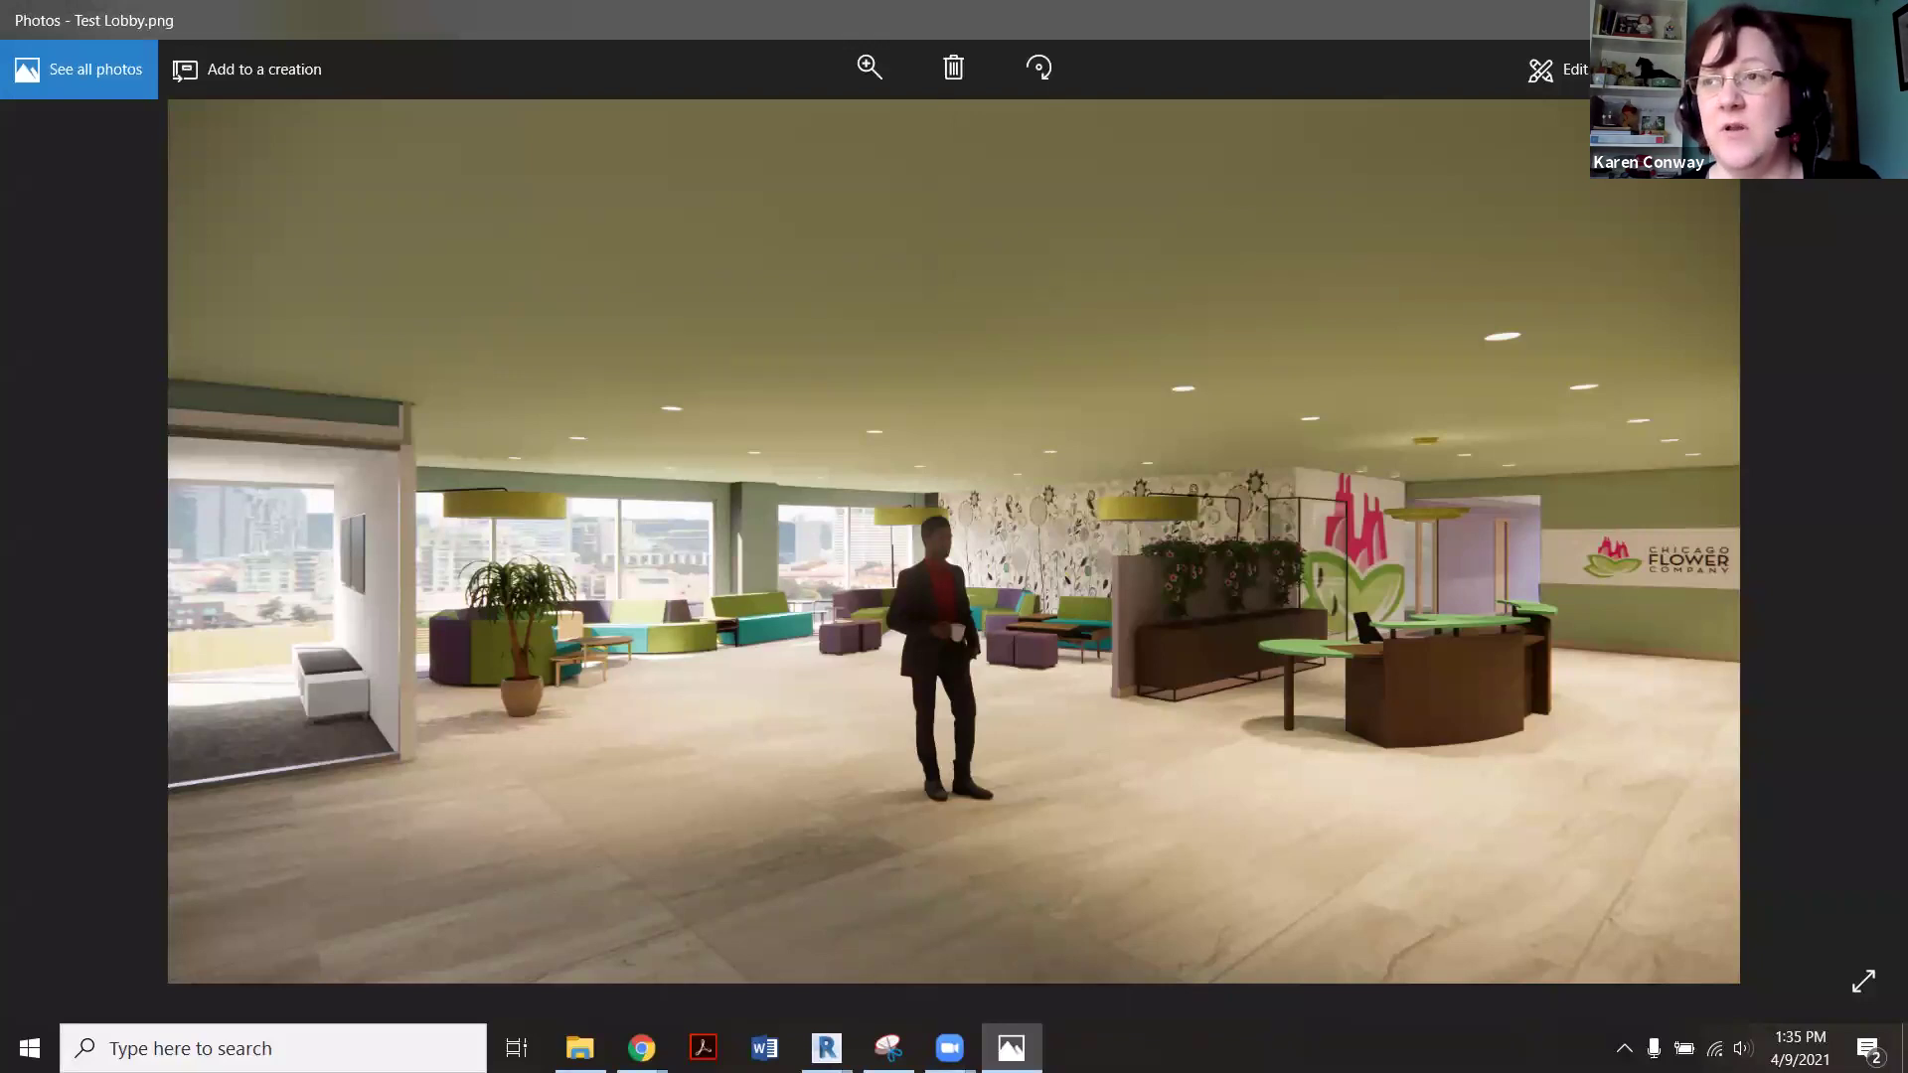
pyautogui.hotkey('alt', 'F4')
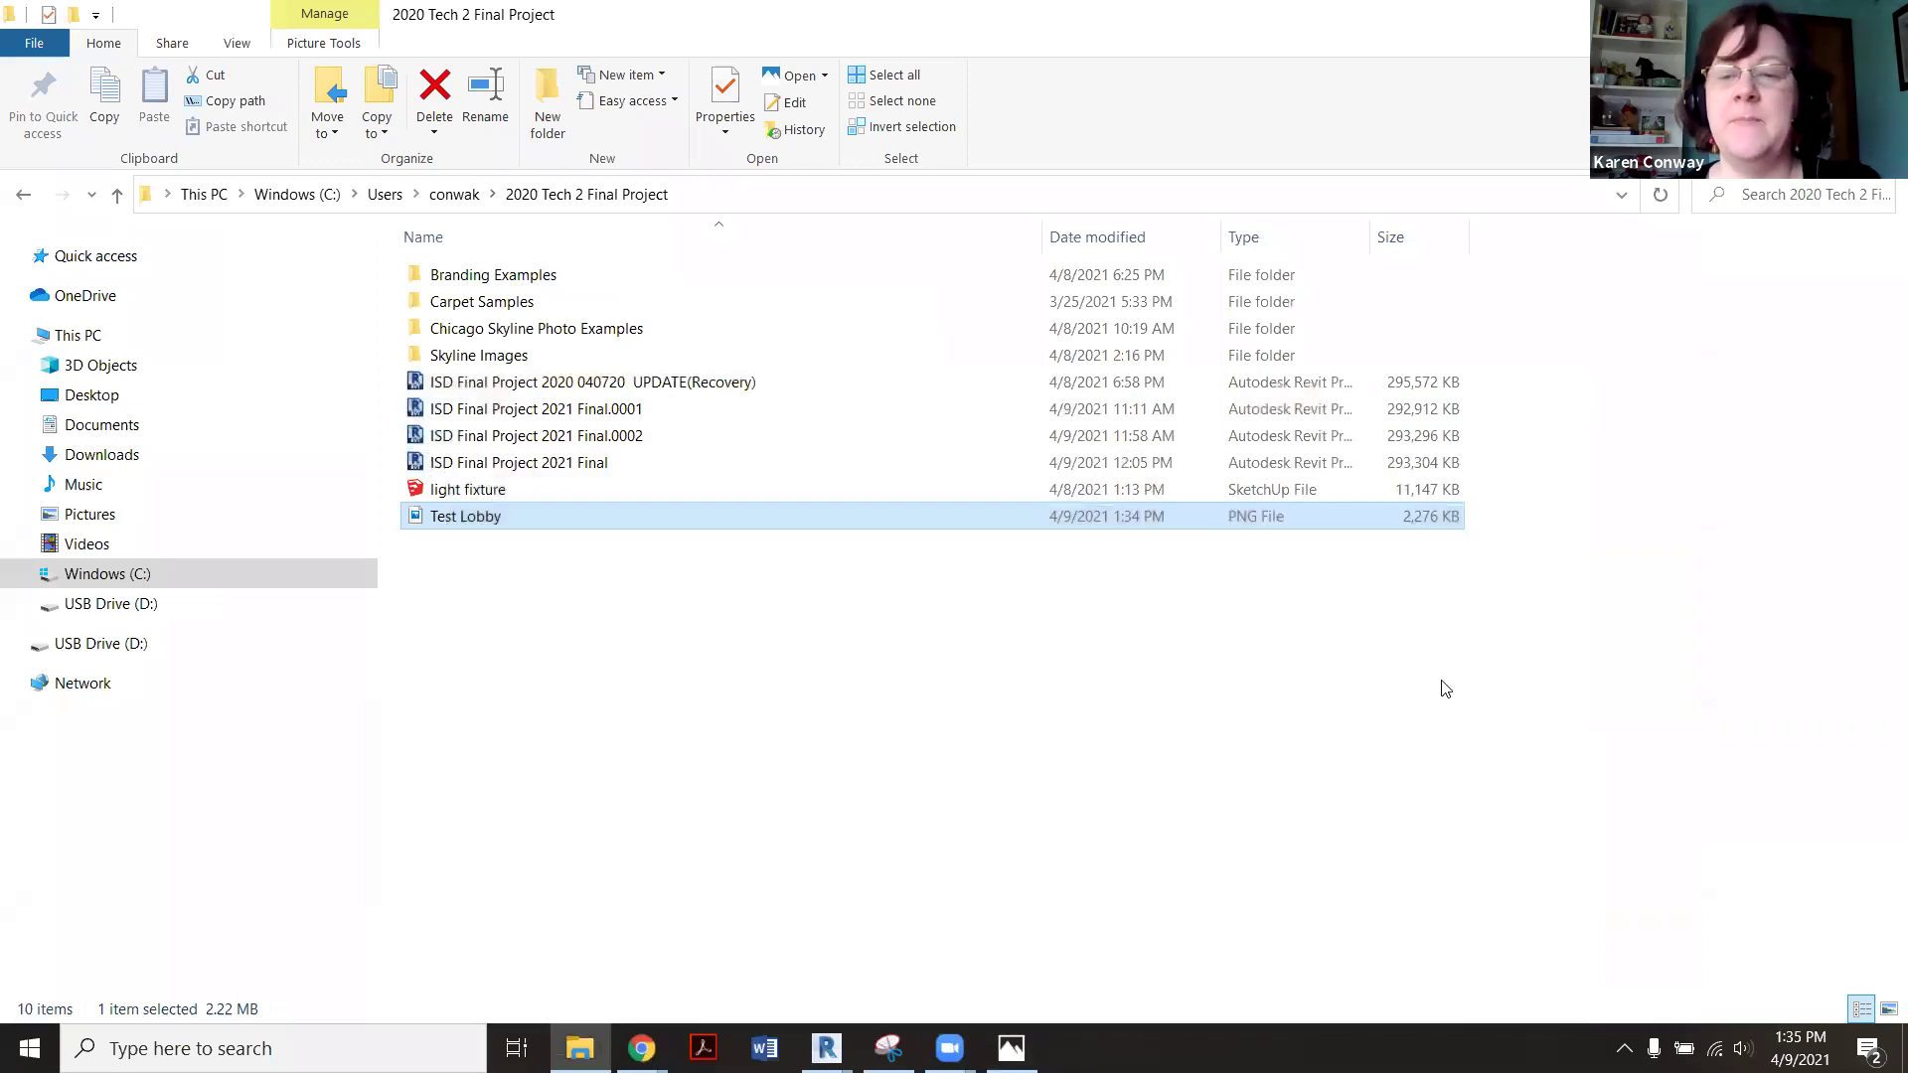
# Return to Revit and list Enscape's Exe Standalone and Web Standalone export choices.
pyautogui.hotkey('alt', 'Tab')
pyautogui.click(547, 136)
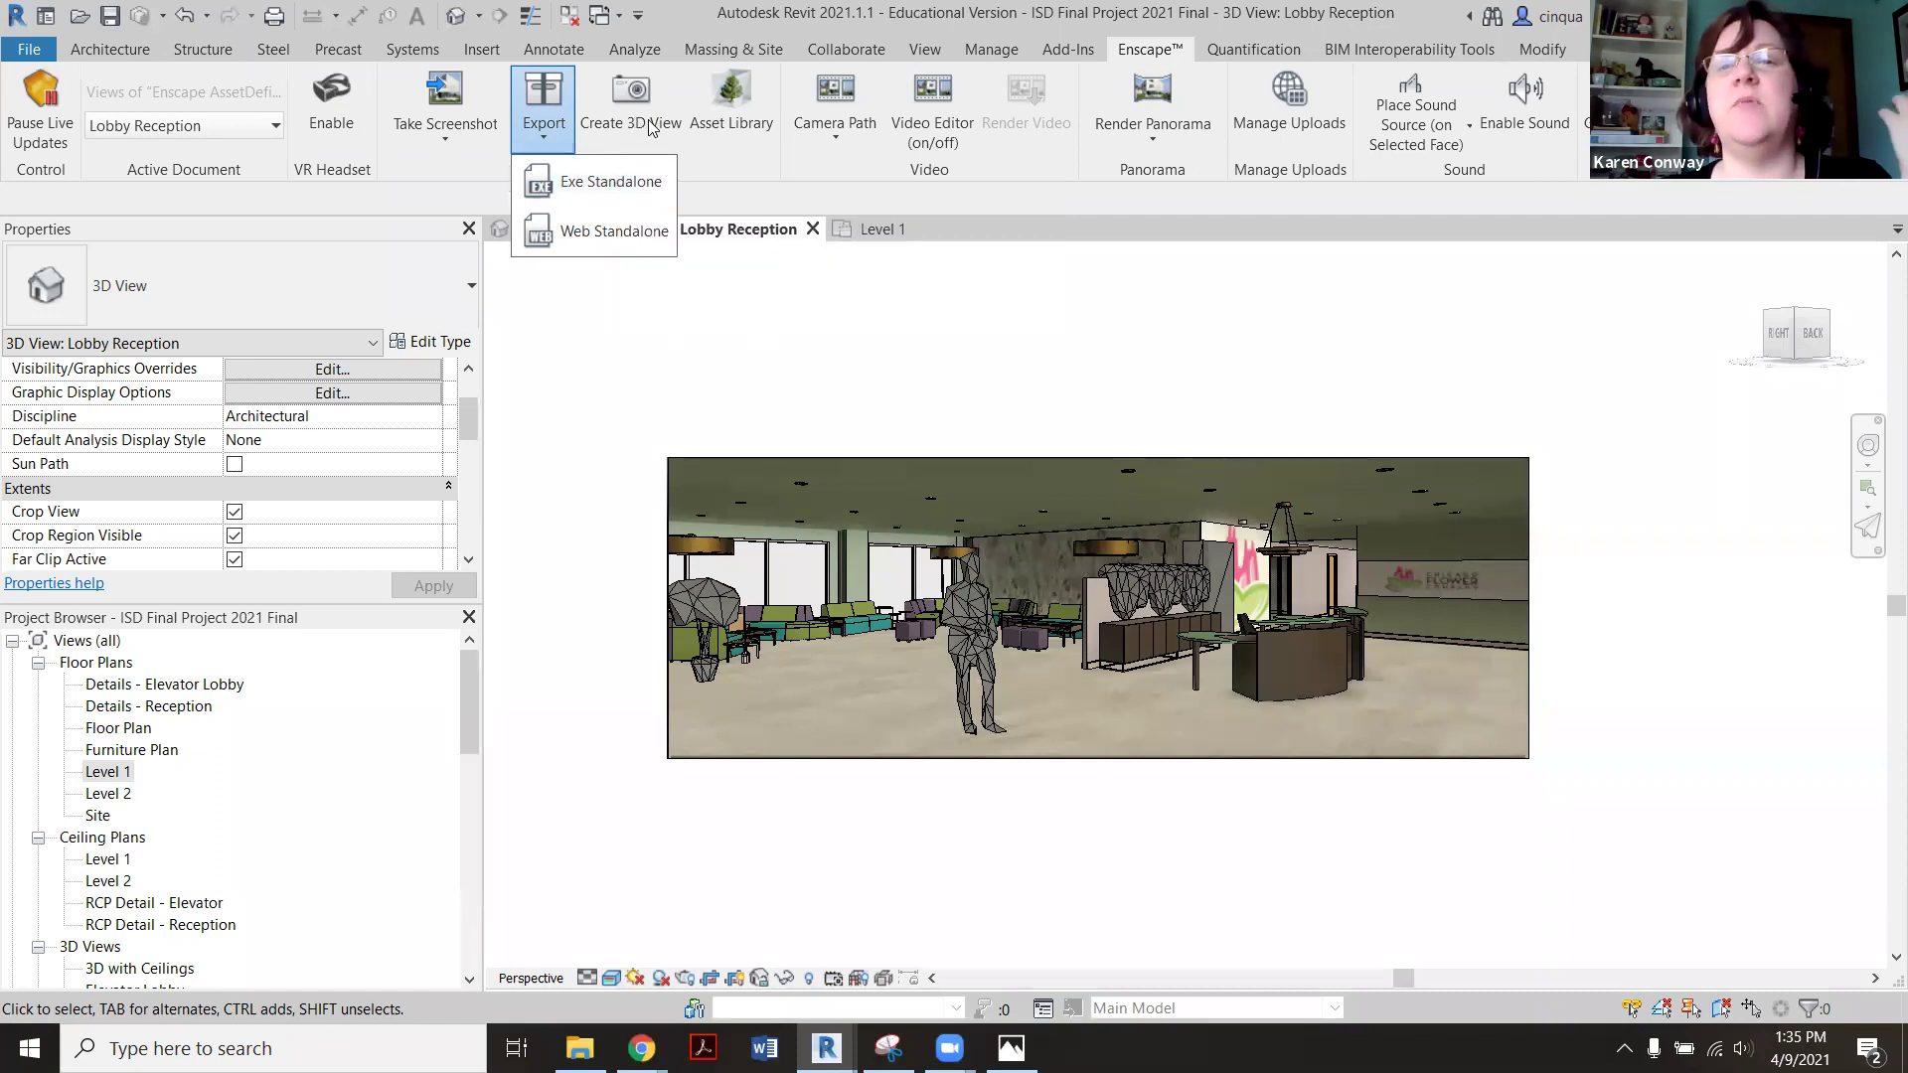
# Dismiss the export list, check Enscape General Settings, then open Enscape Visual Settings.
pyautogui.click(681, 430)
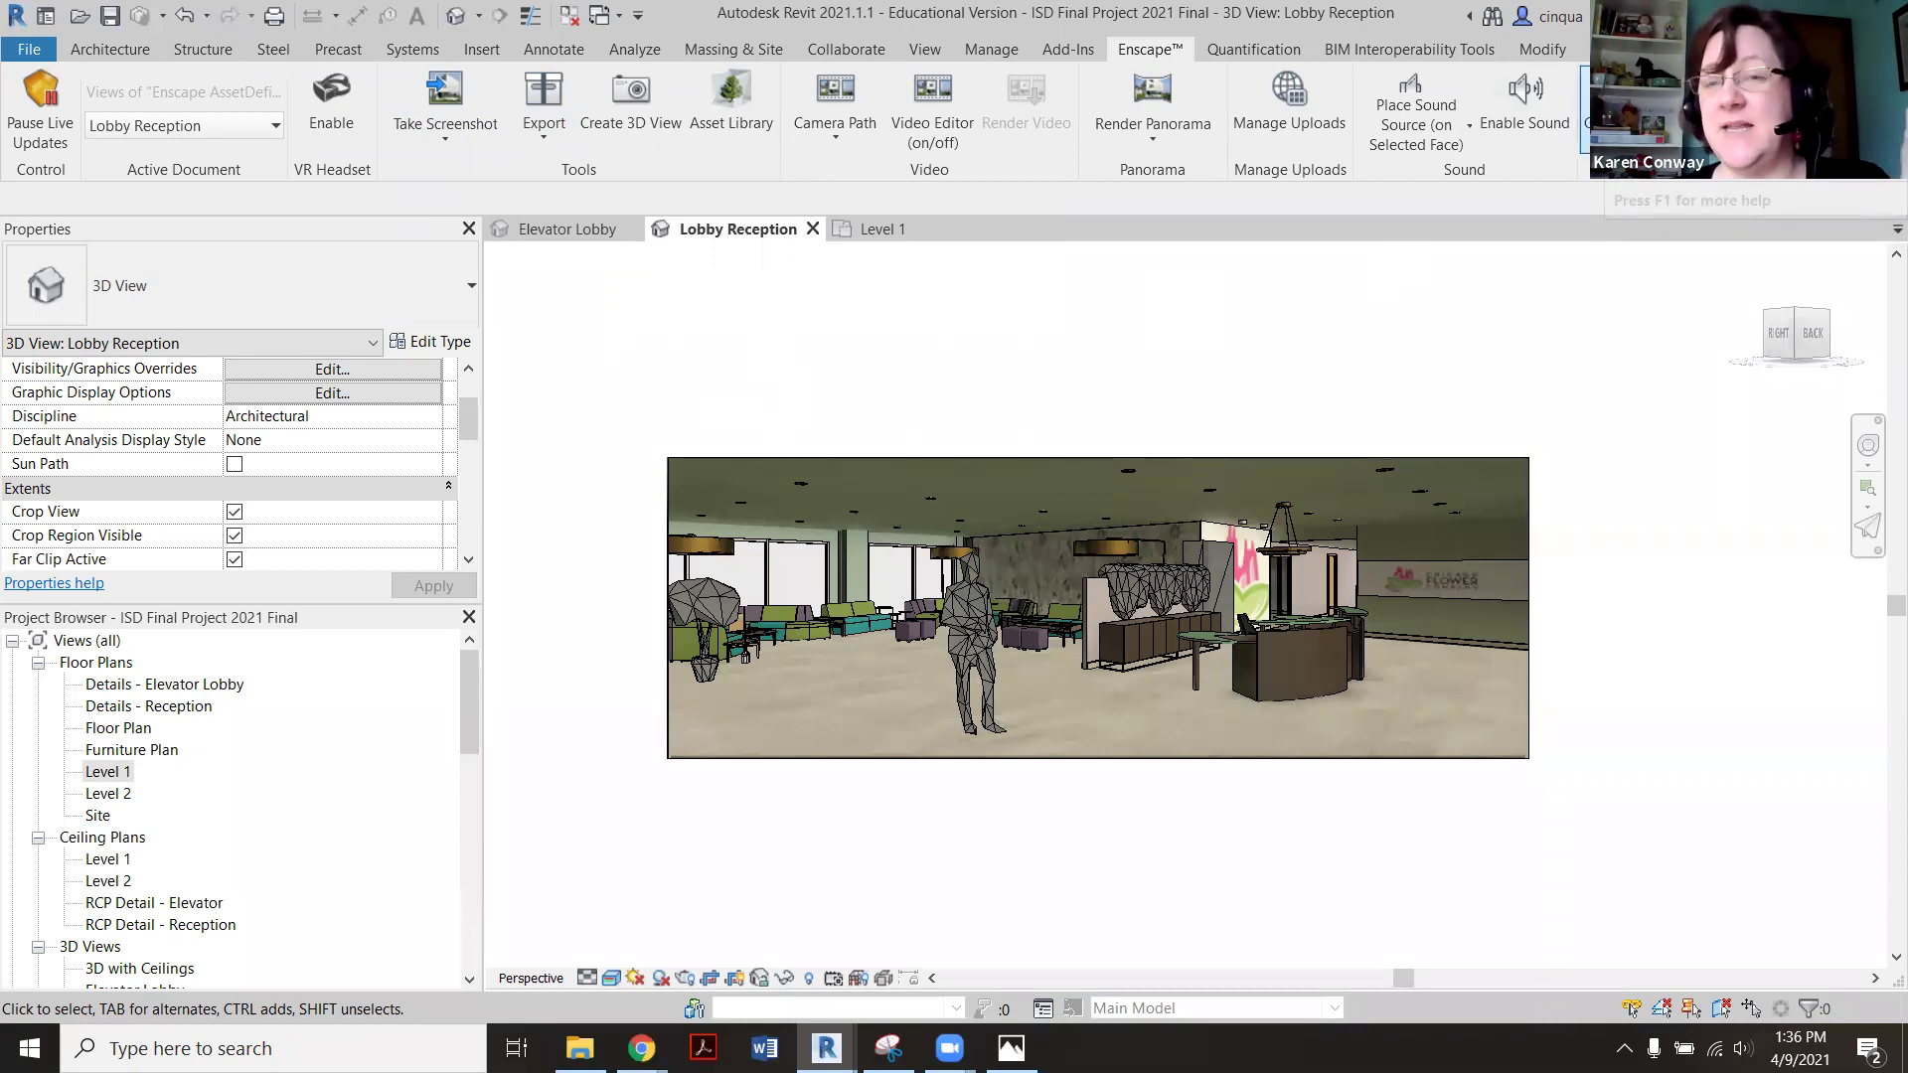
pyautogui.click(1588, 109)
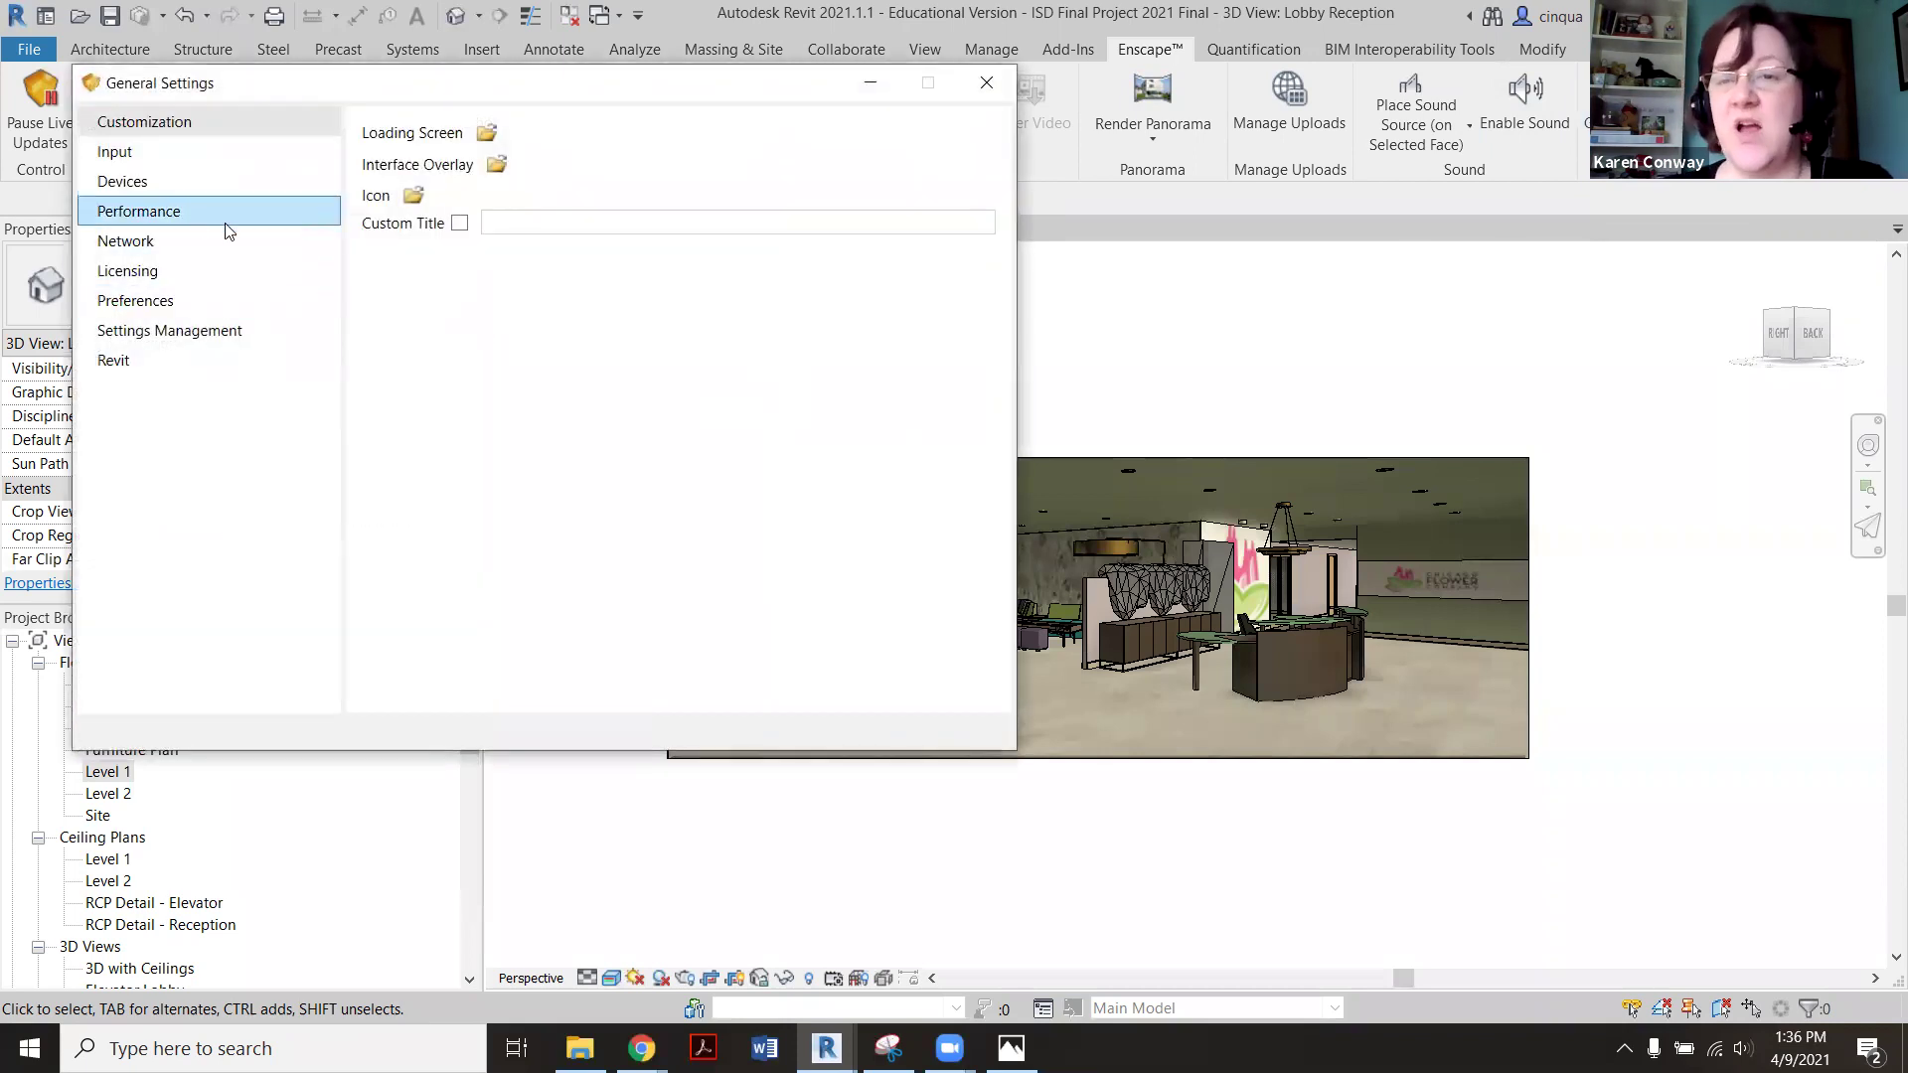
pyautogui.click(987, 83)
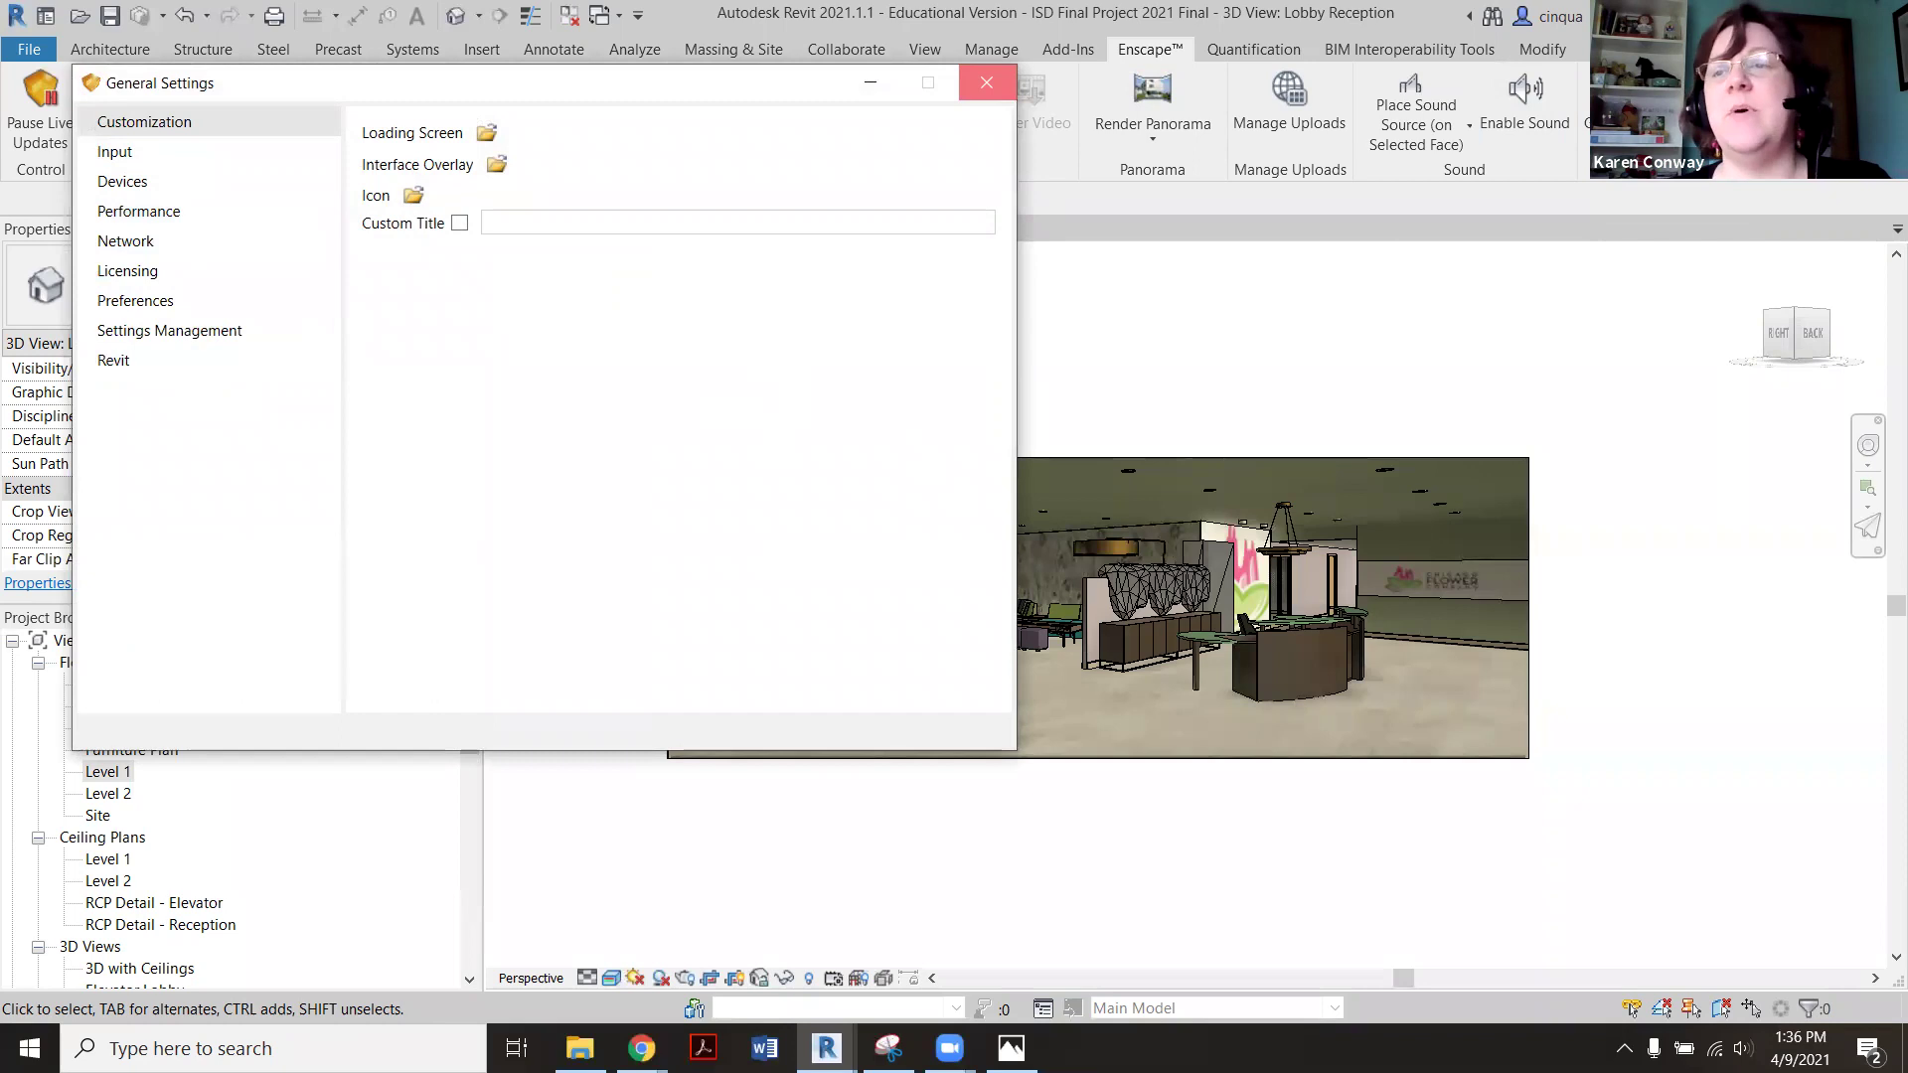
pyautogui.click(1630, 109)
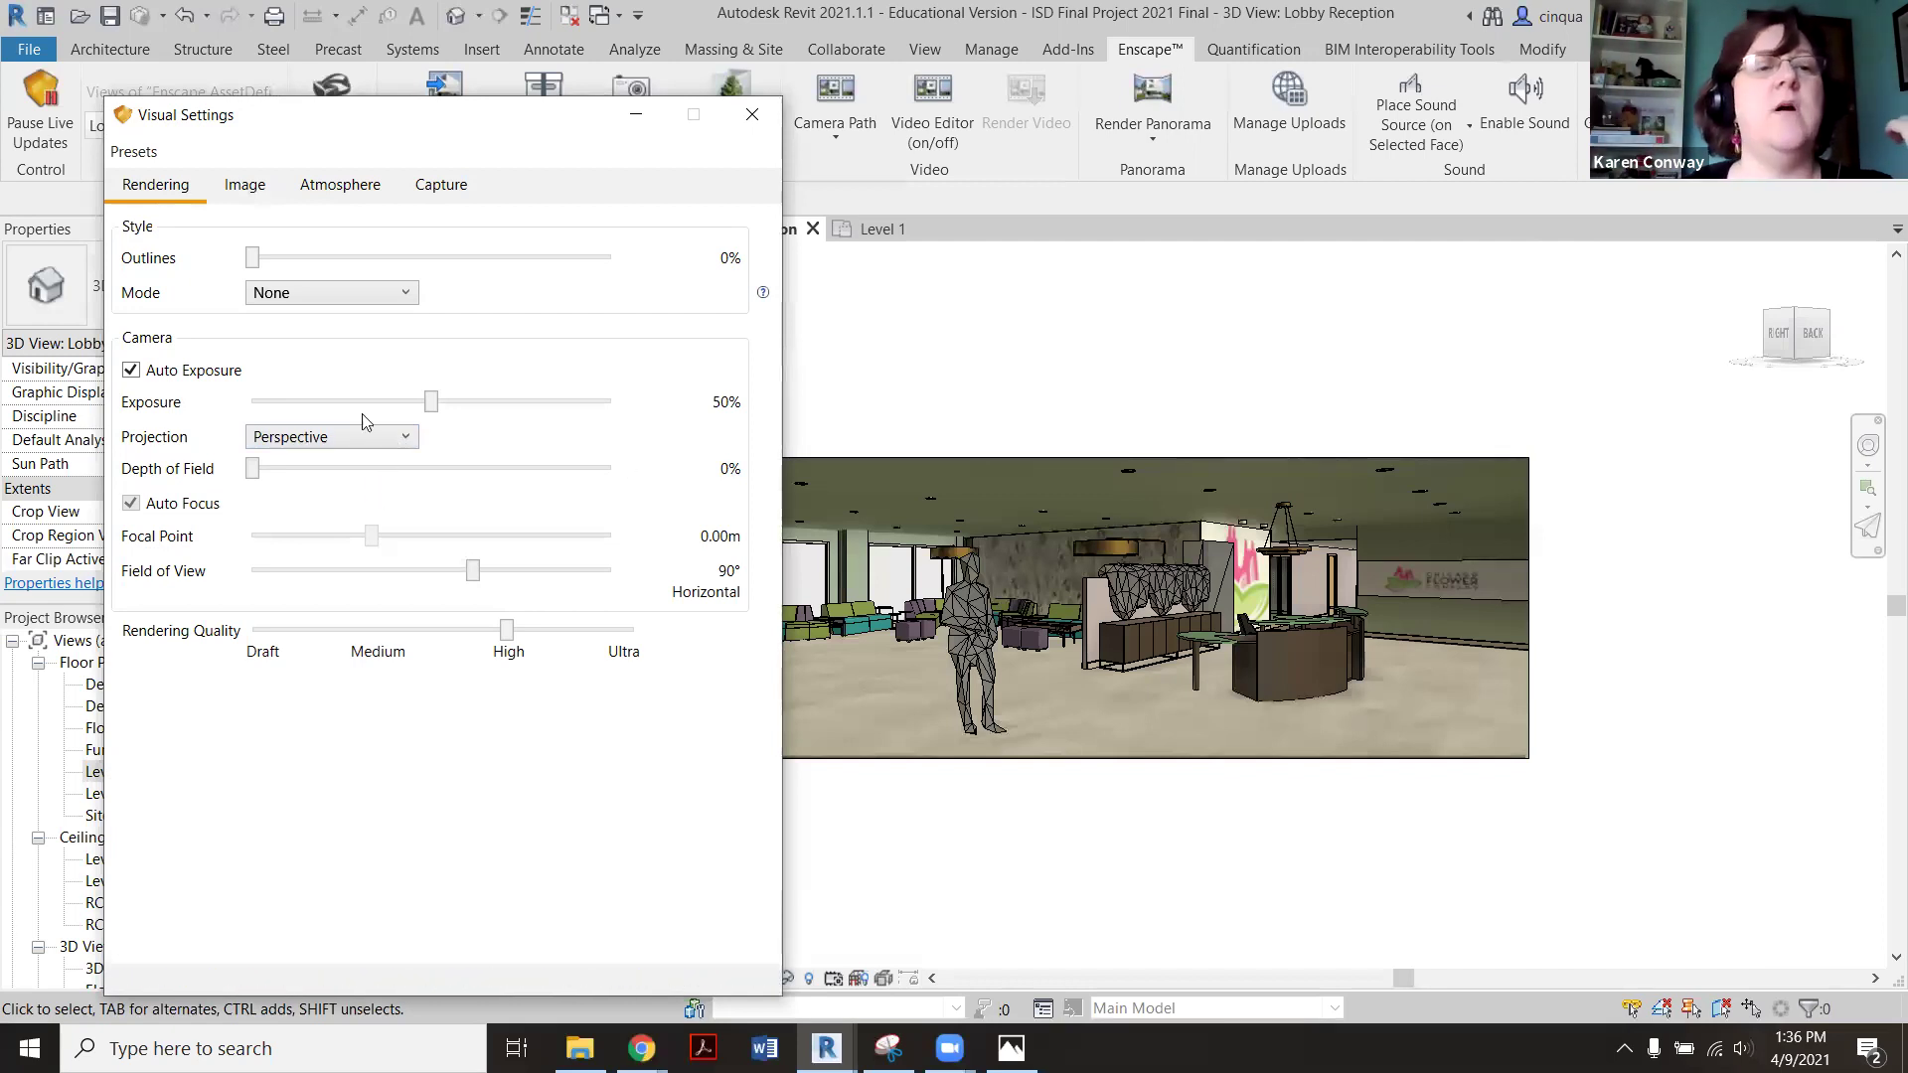
# Review the Image tab, then the Atmosphere tab showing 10% fog and Town horizon.
pyautogui.click(245, 185)
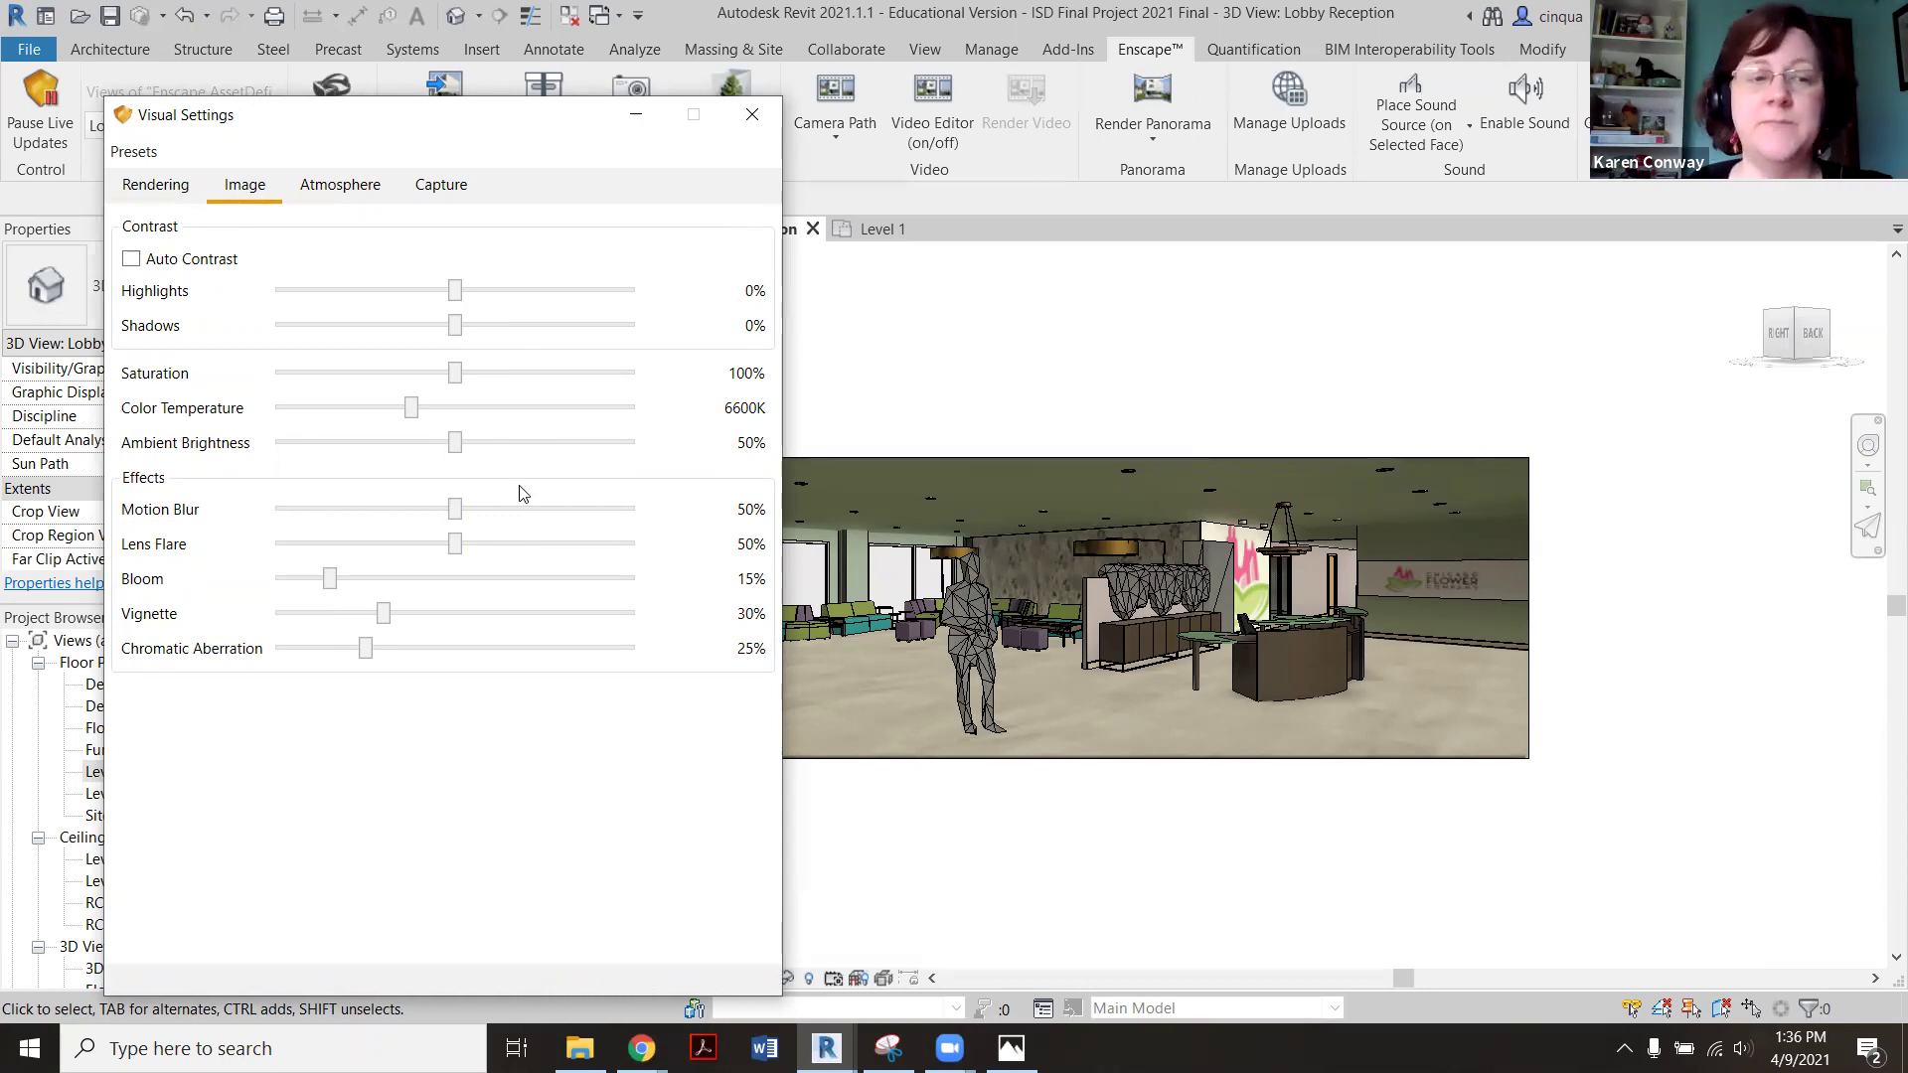
pyautogui.click(364, 198)
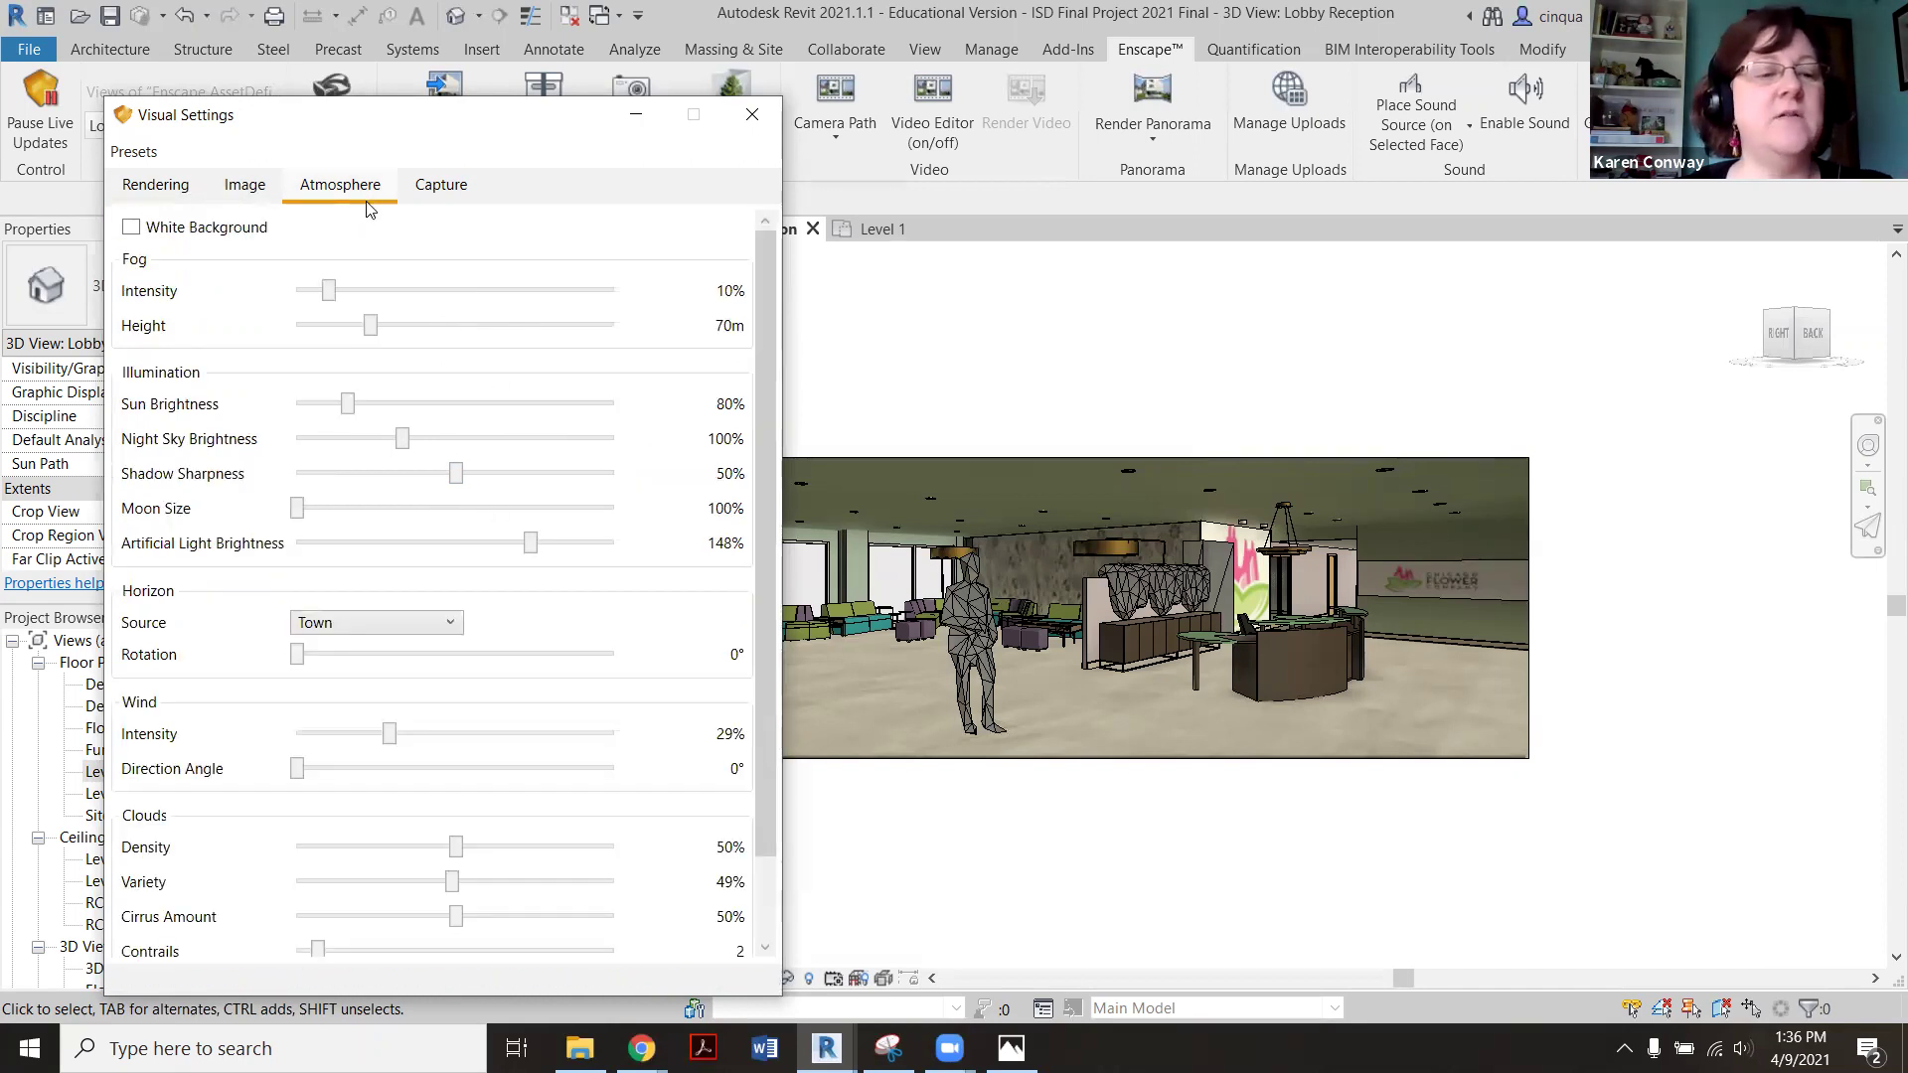
# Try a Skybox horizon source, then set the horizon back to Town.
pyautogui.scroll(-1, 378, 542)
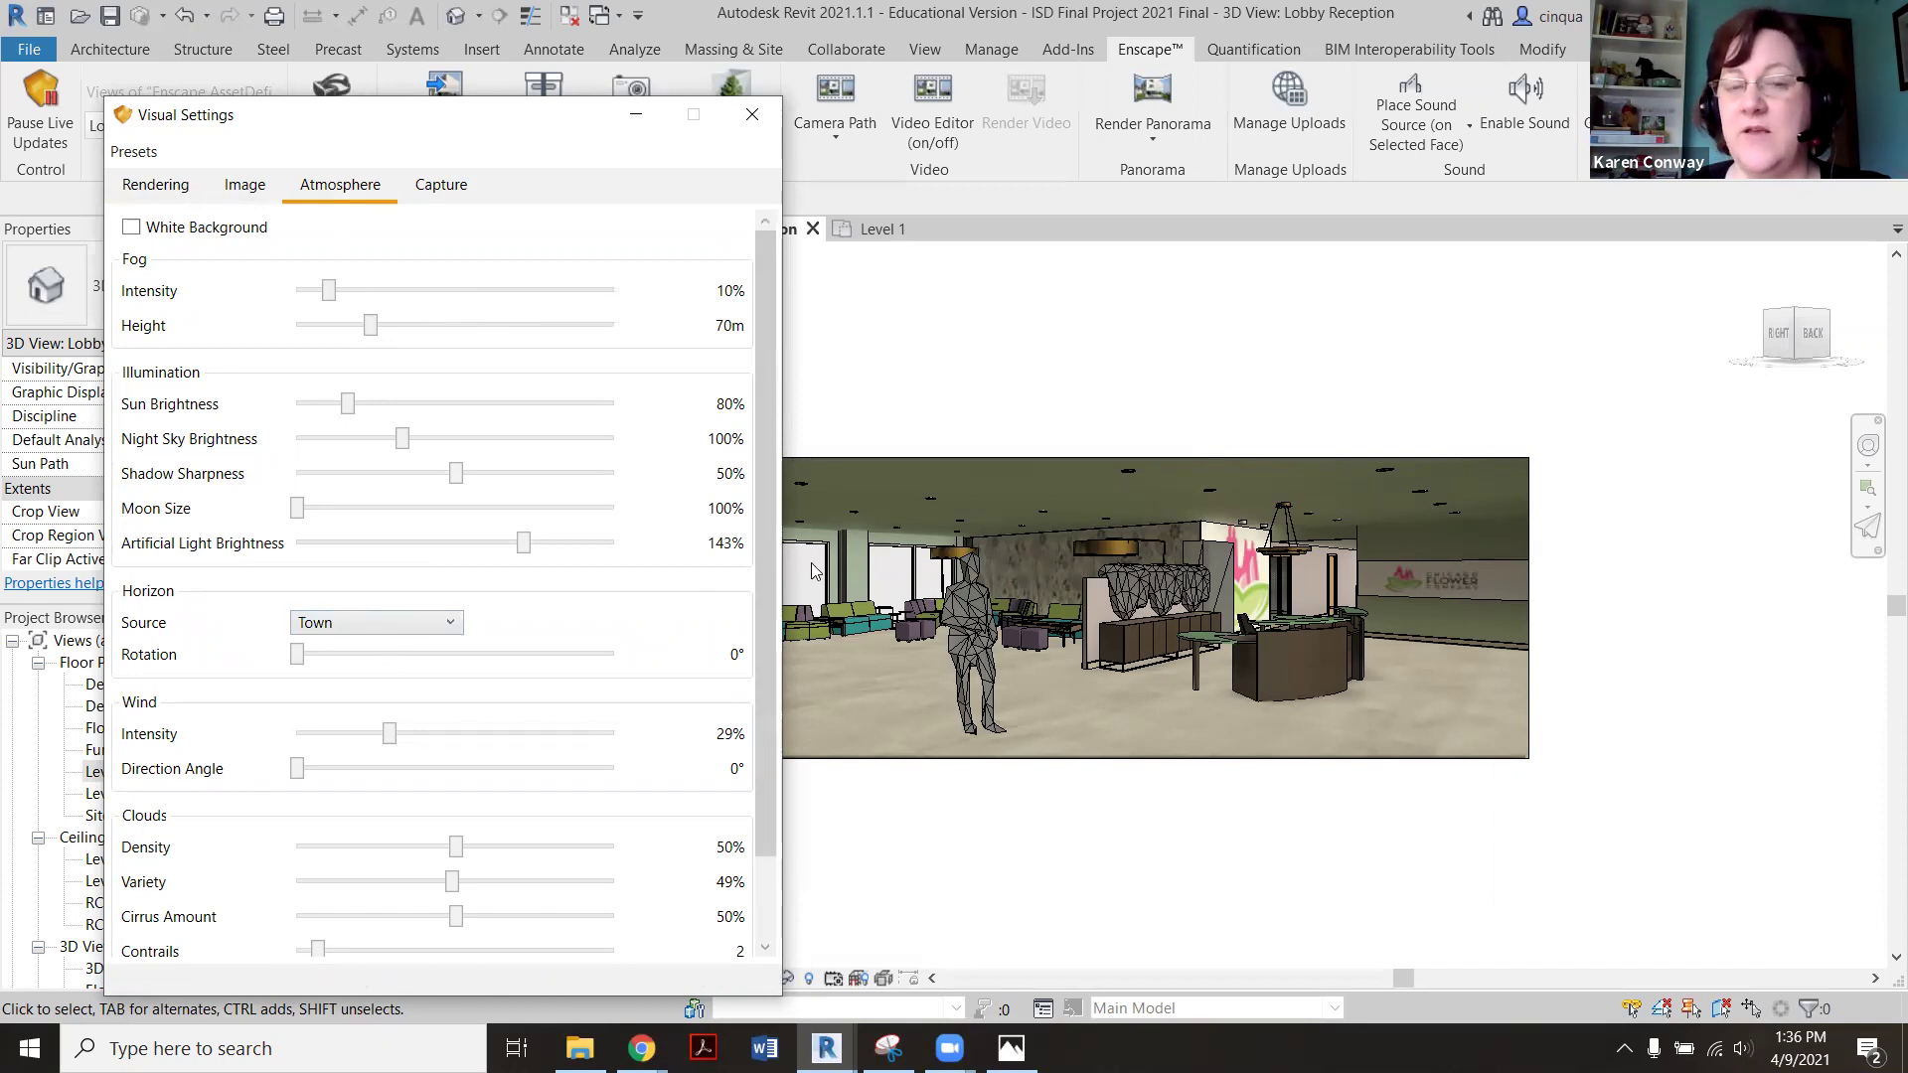
pyautogui.click(447, 624)
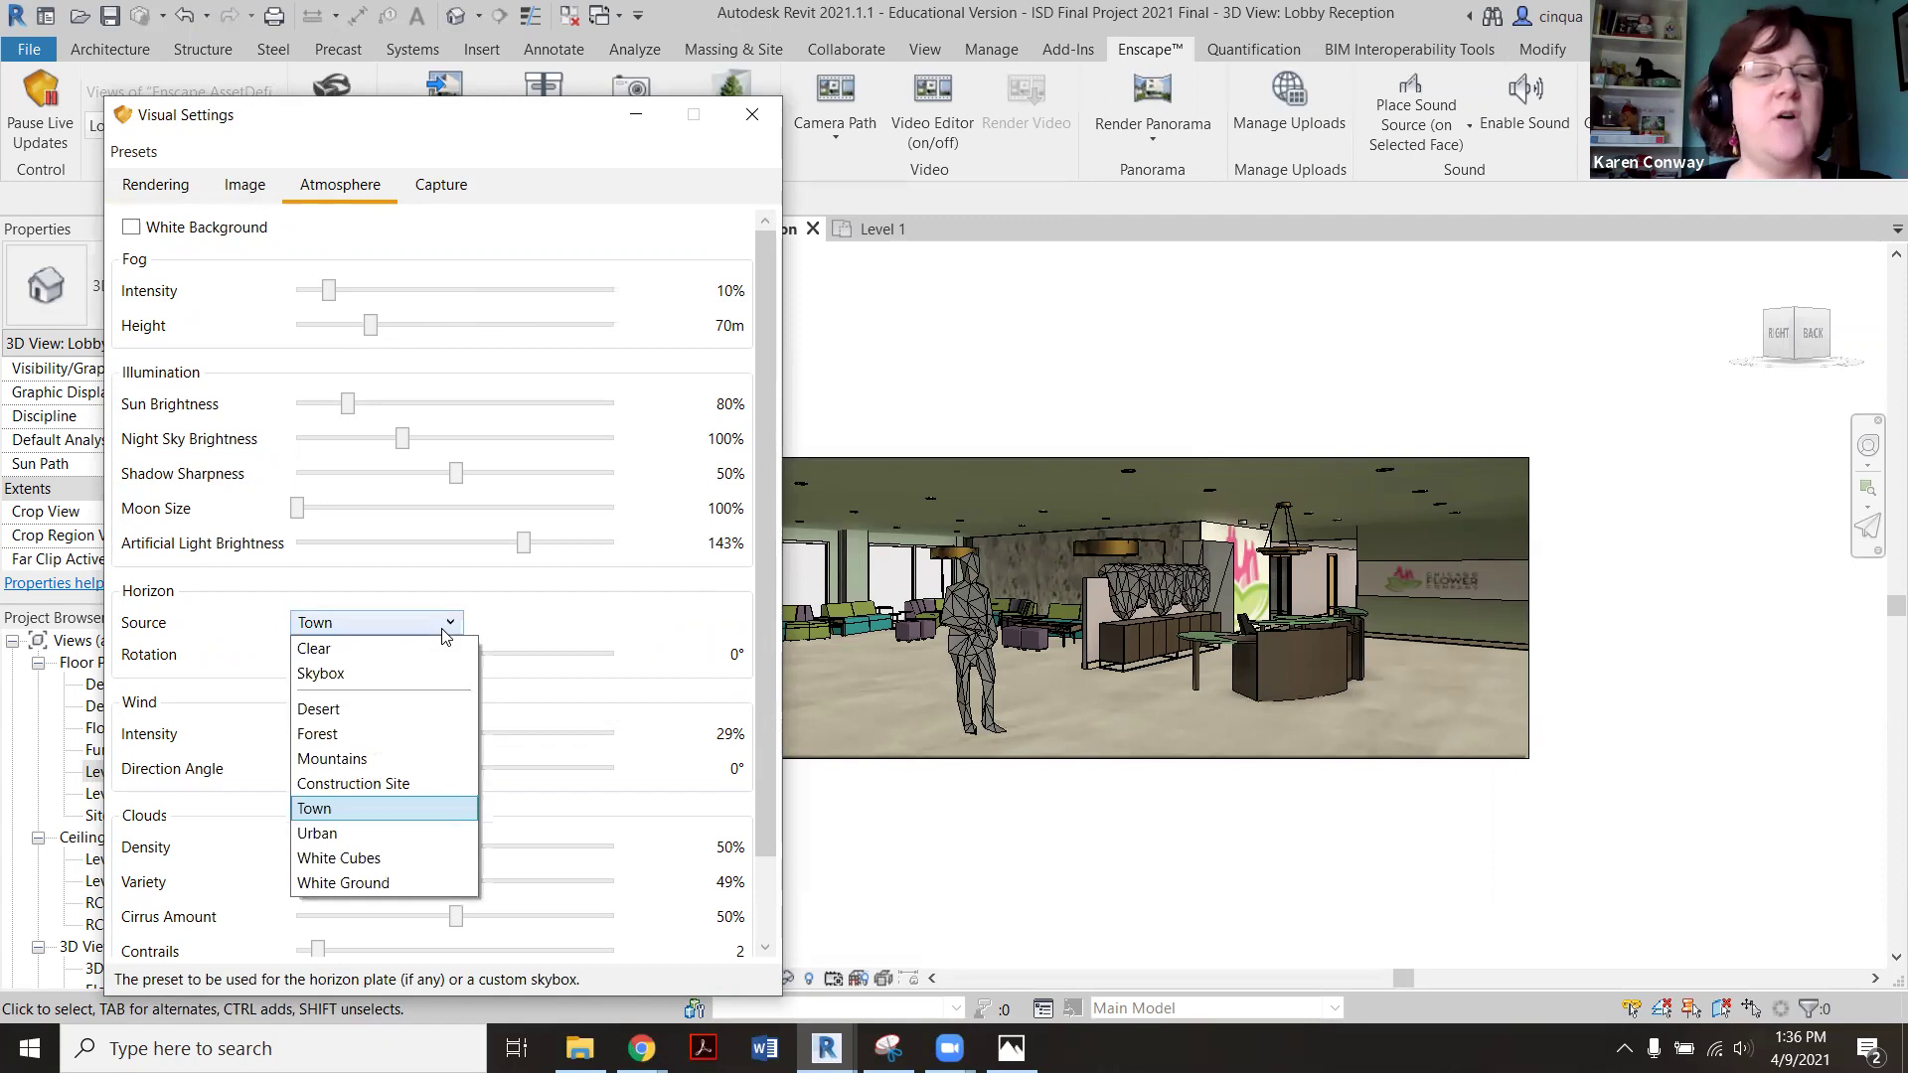
pyautogui.click(414, 807)
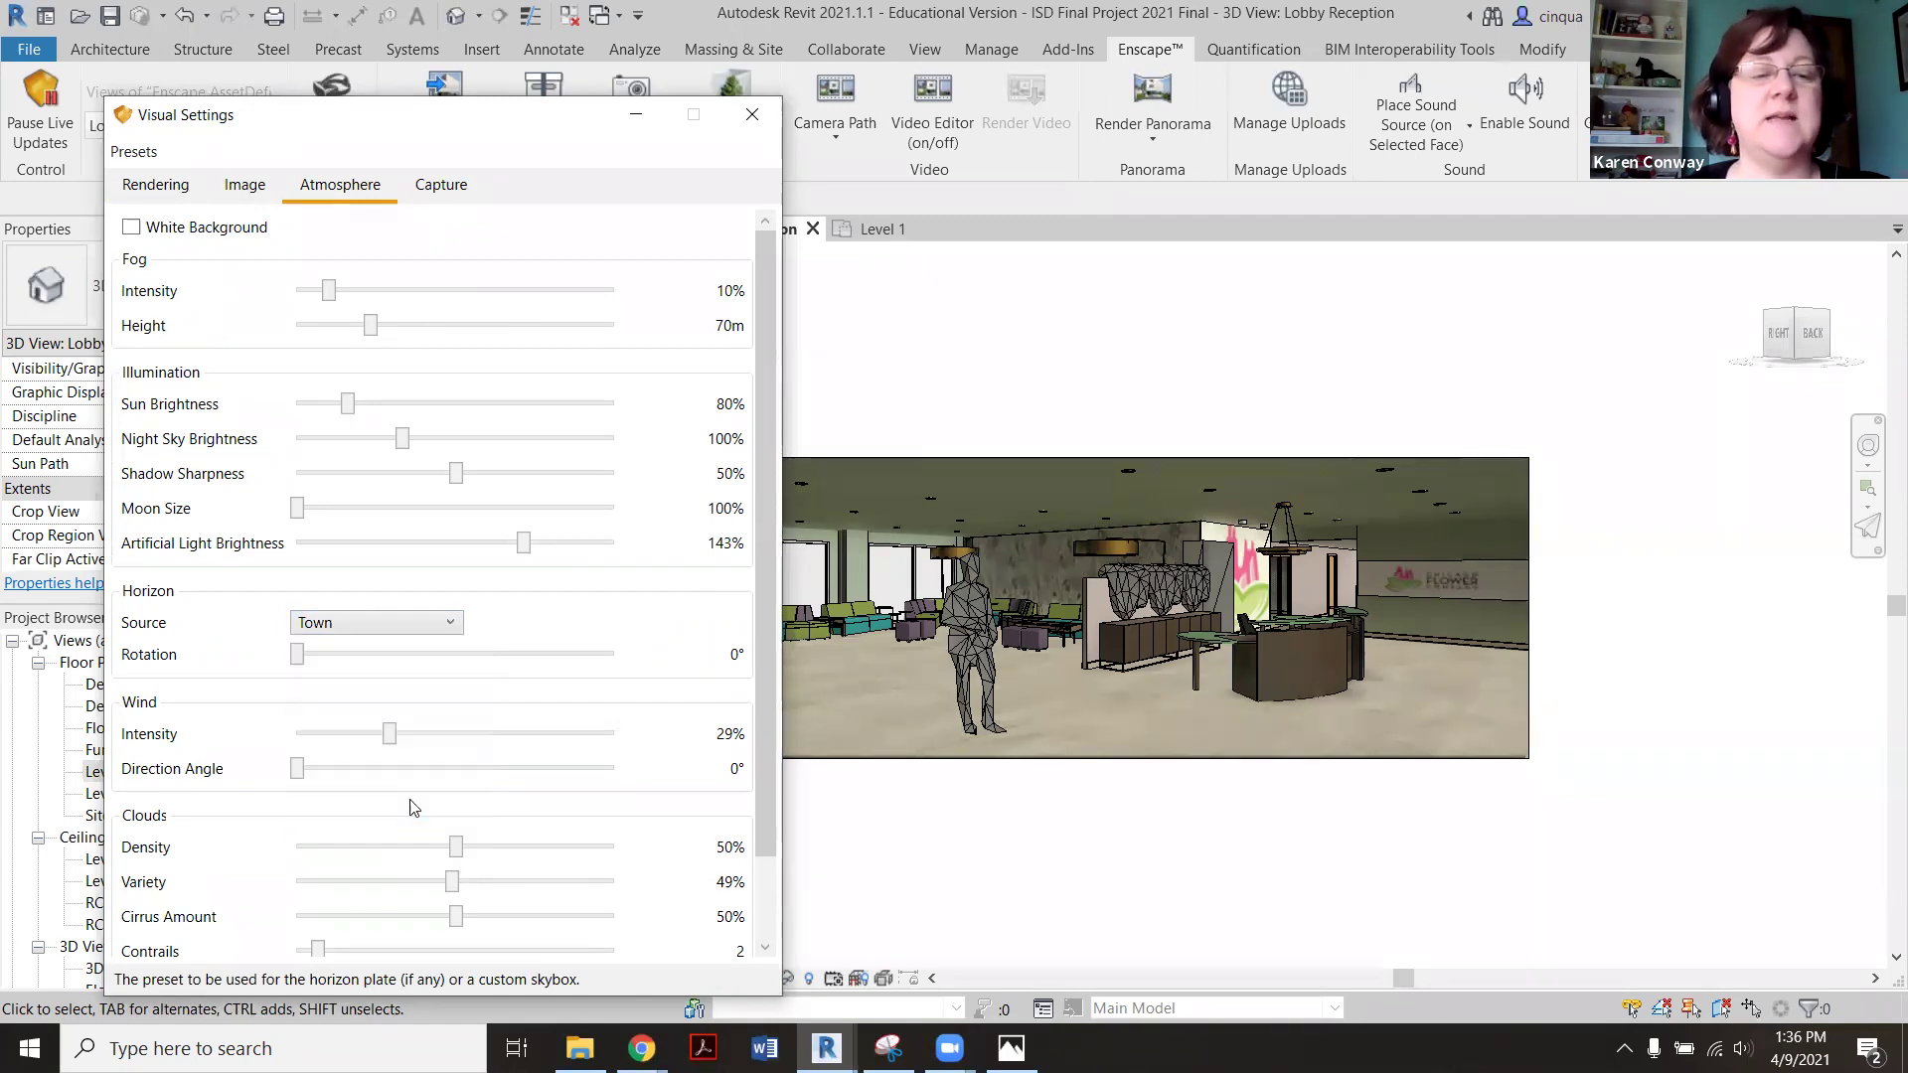
pyautogui.click(392, 624)
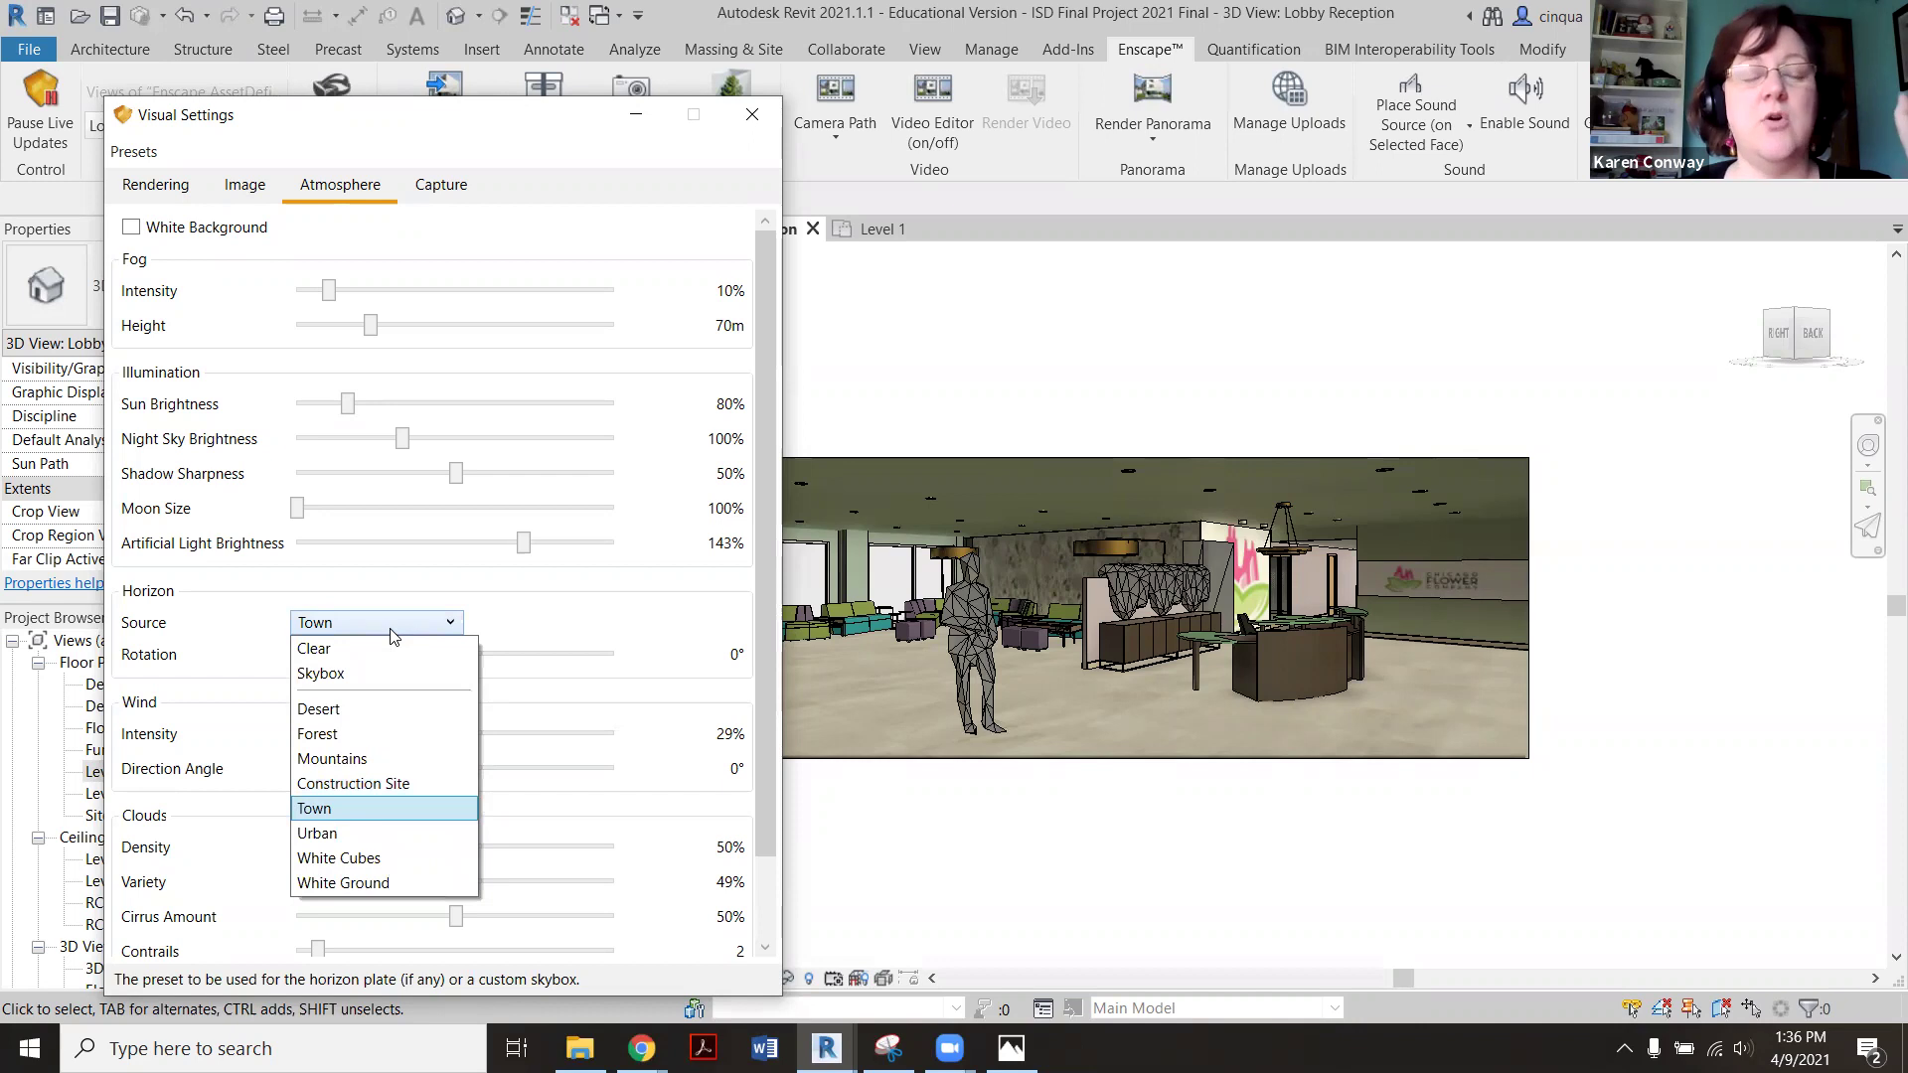
pyautogui.click(360, 677)
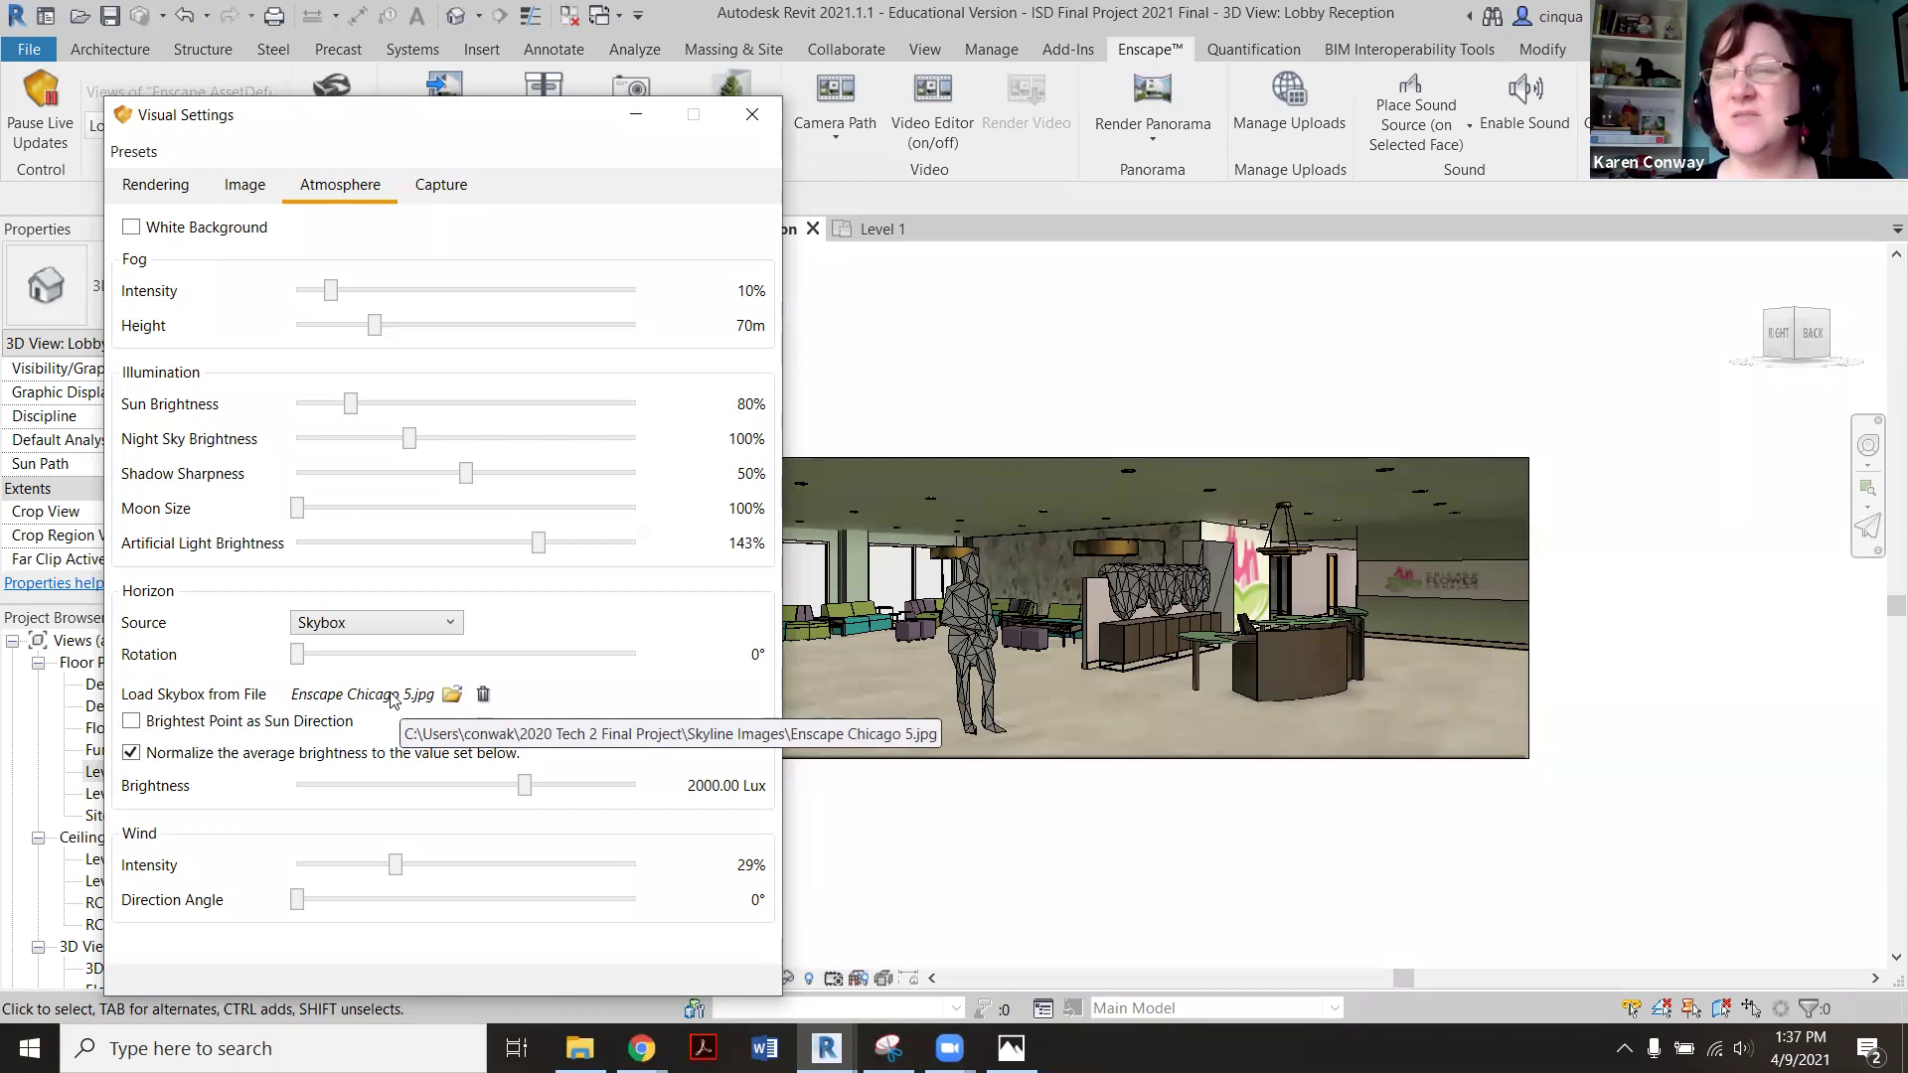
pyautogui.click(383, 623)
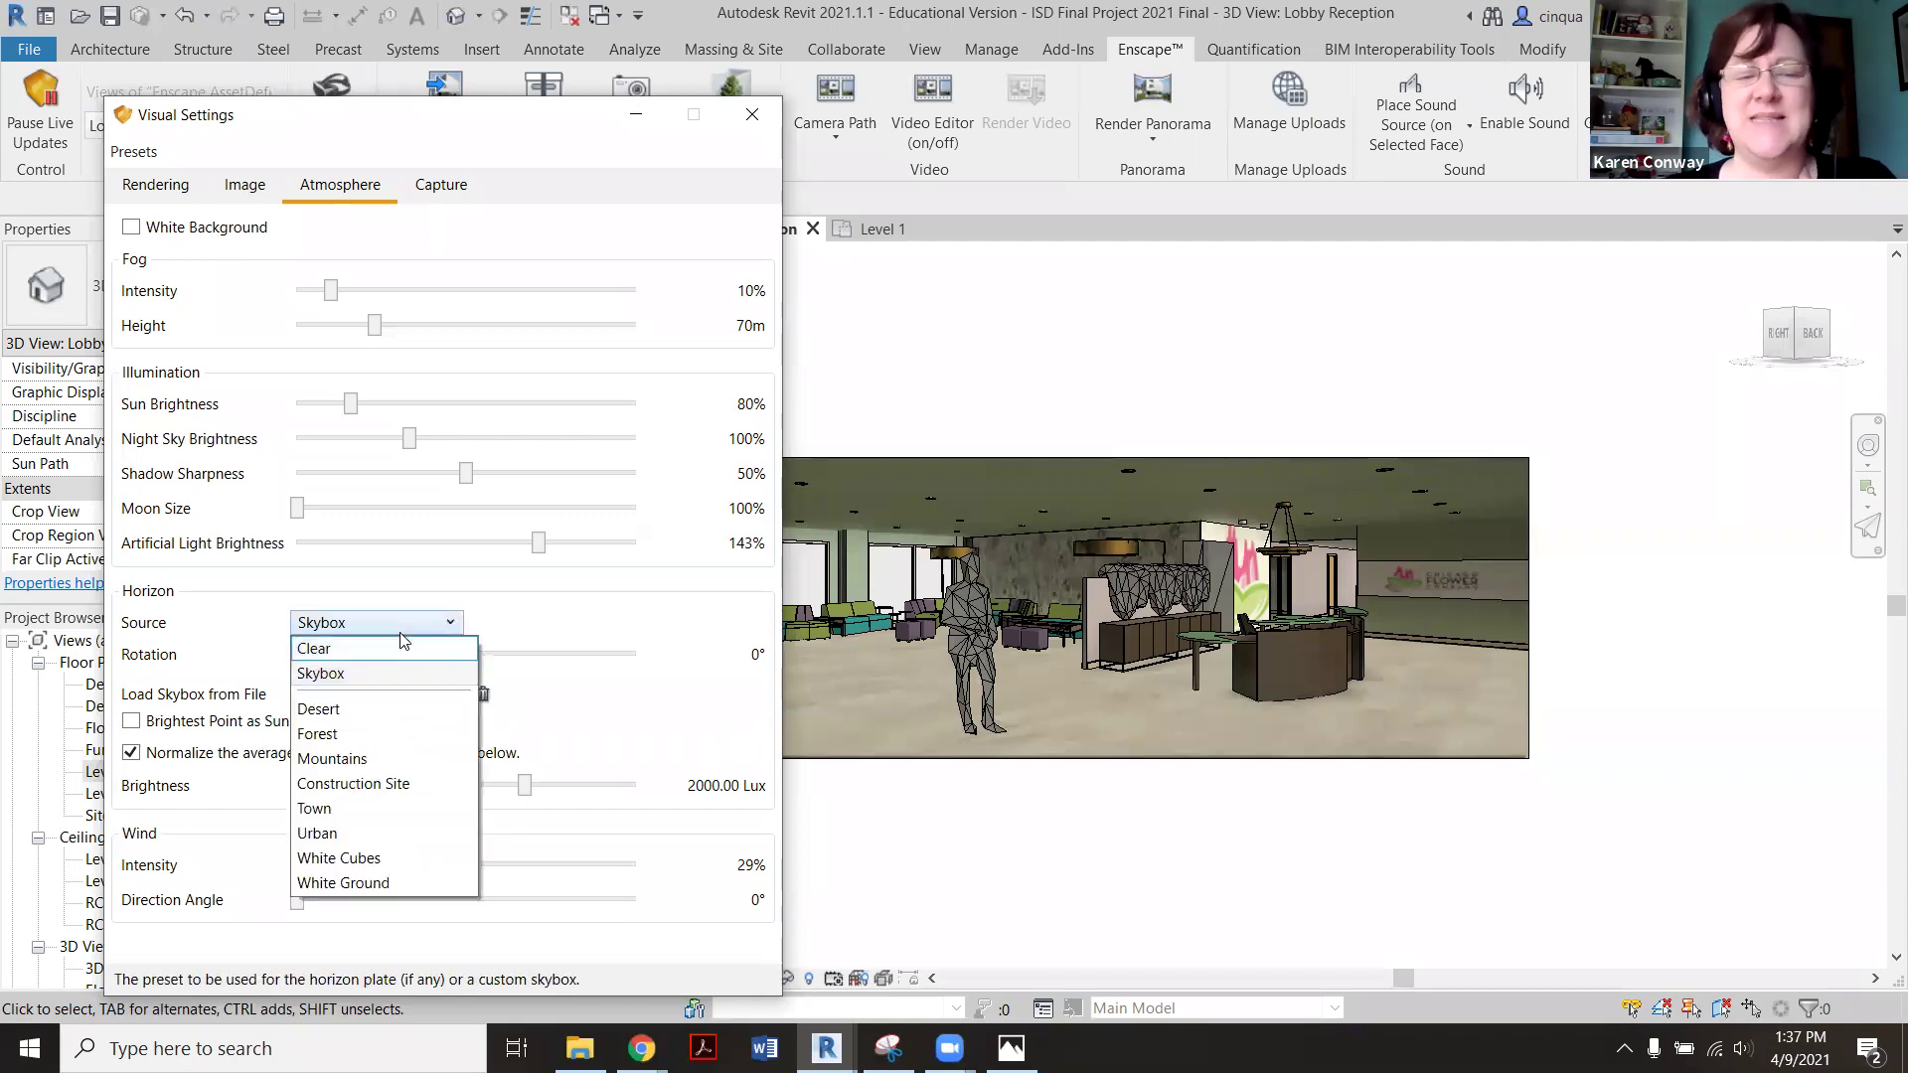
pyautogui.click(407, 808)
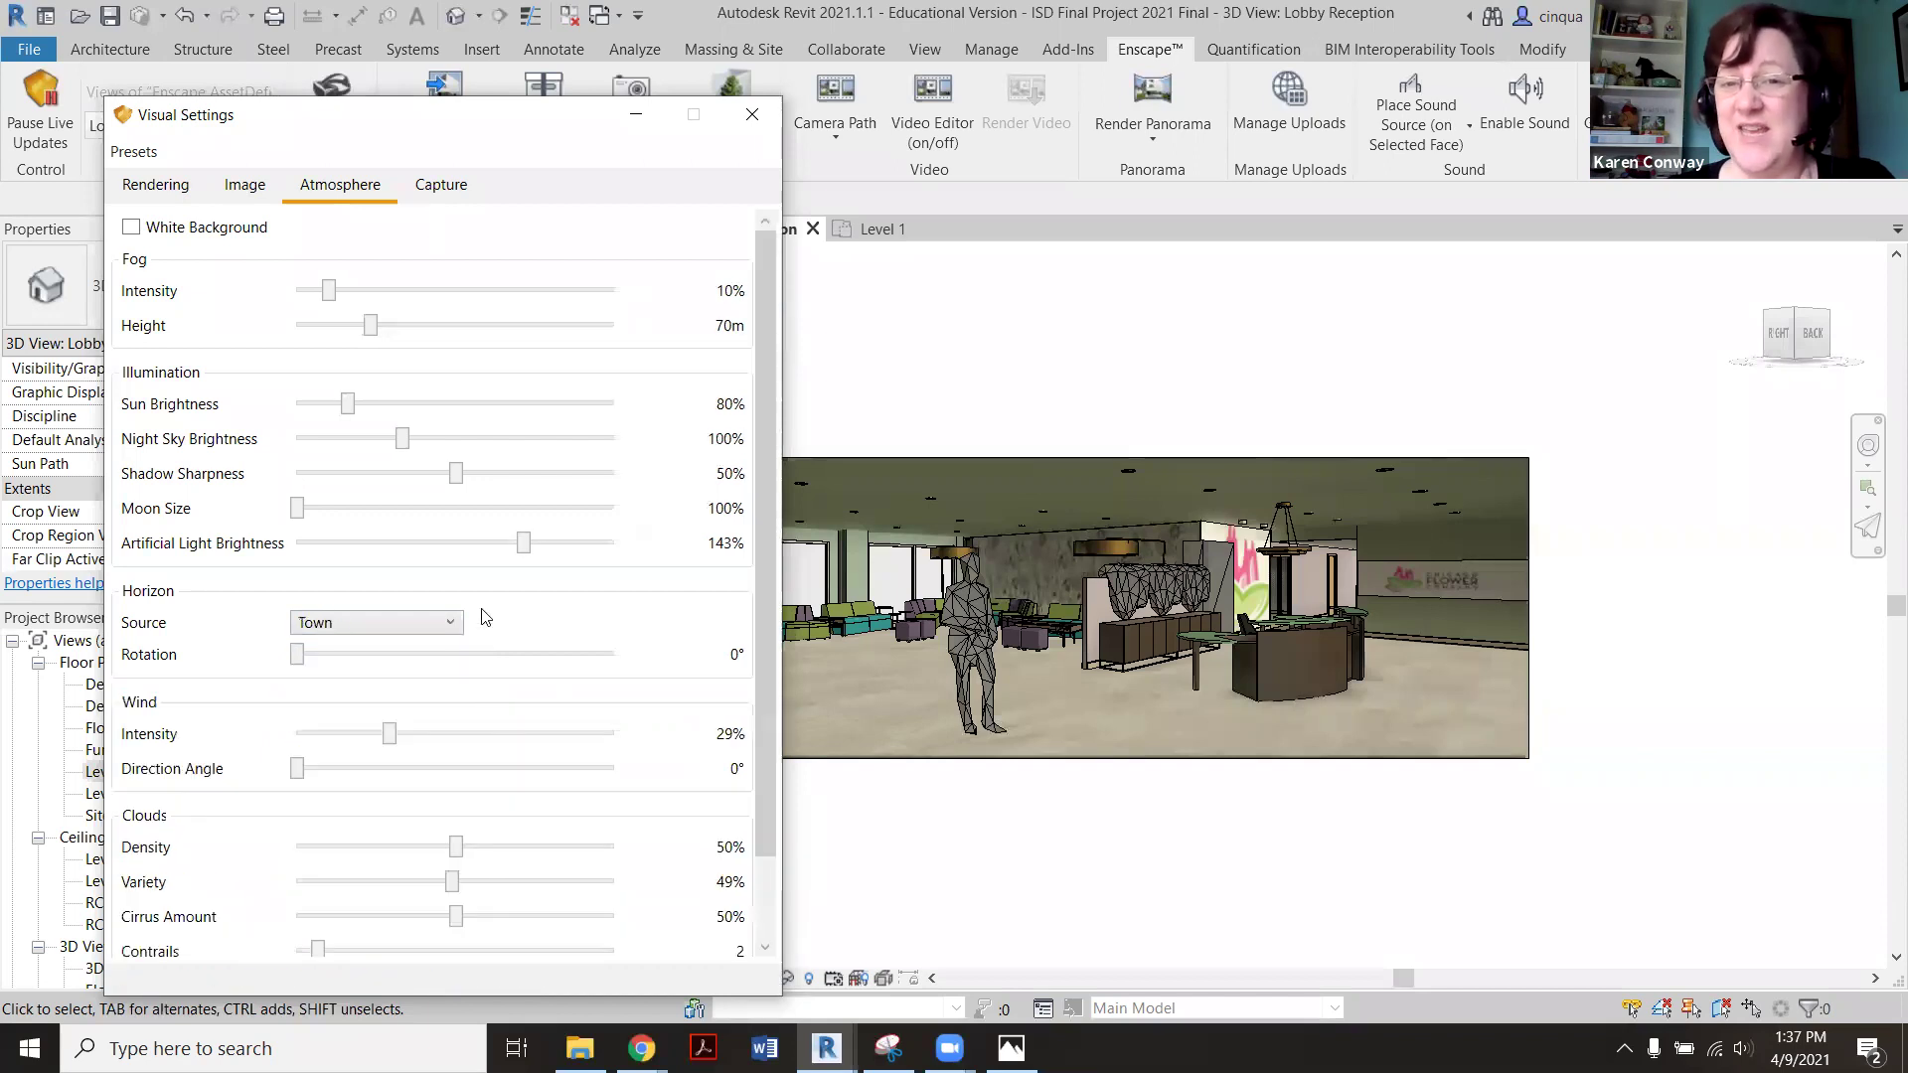
# Adjust wind intensity to 27% and close the Visual Settings.
pyautogui.scroll(-2, 488, 736)
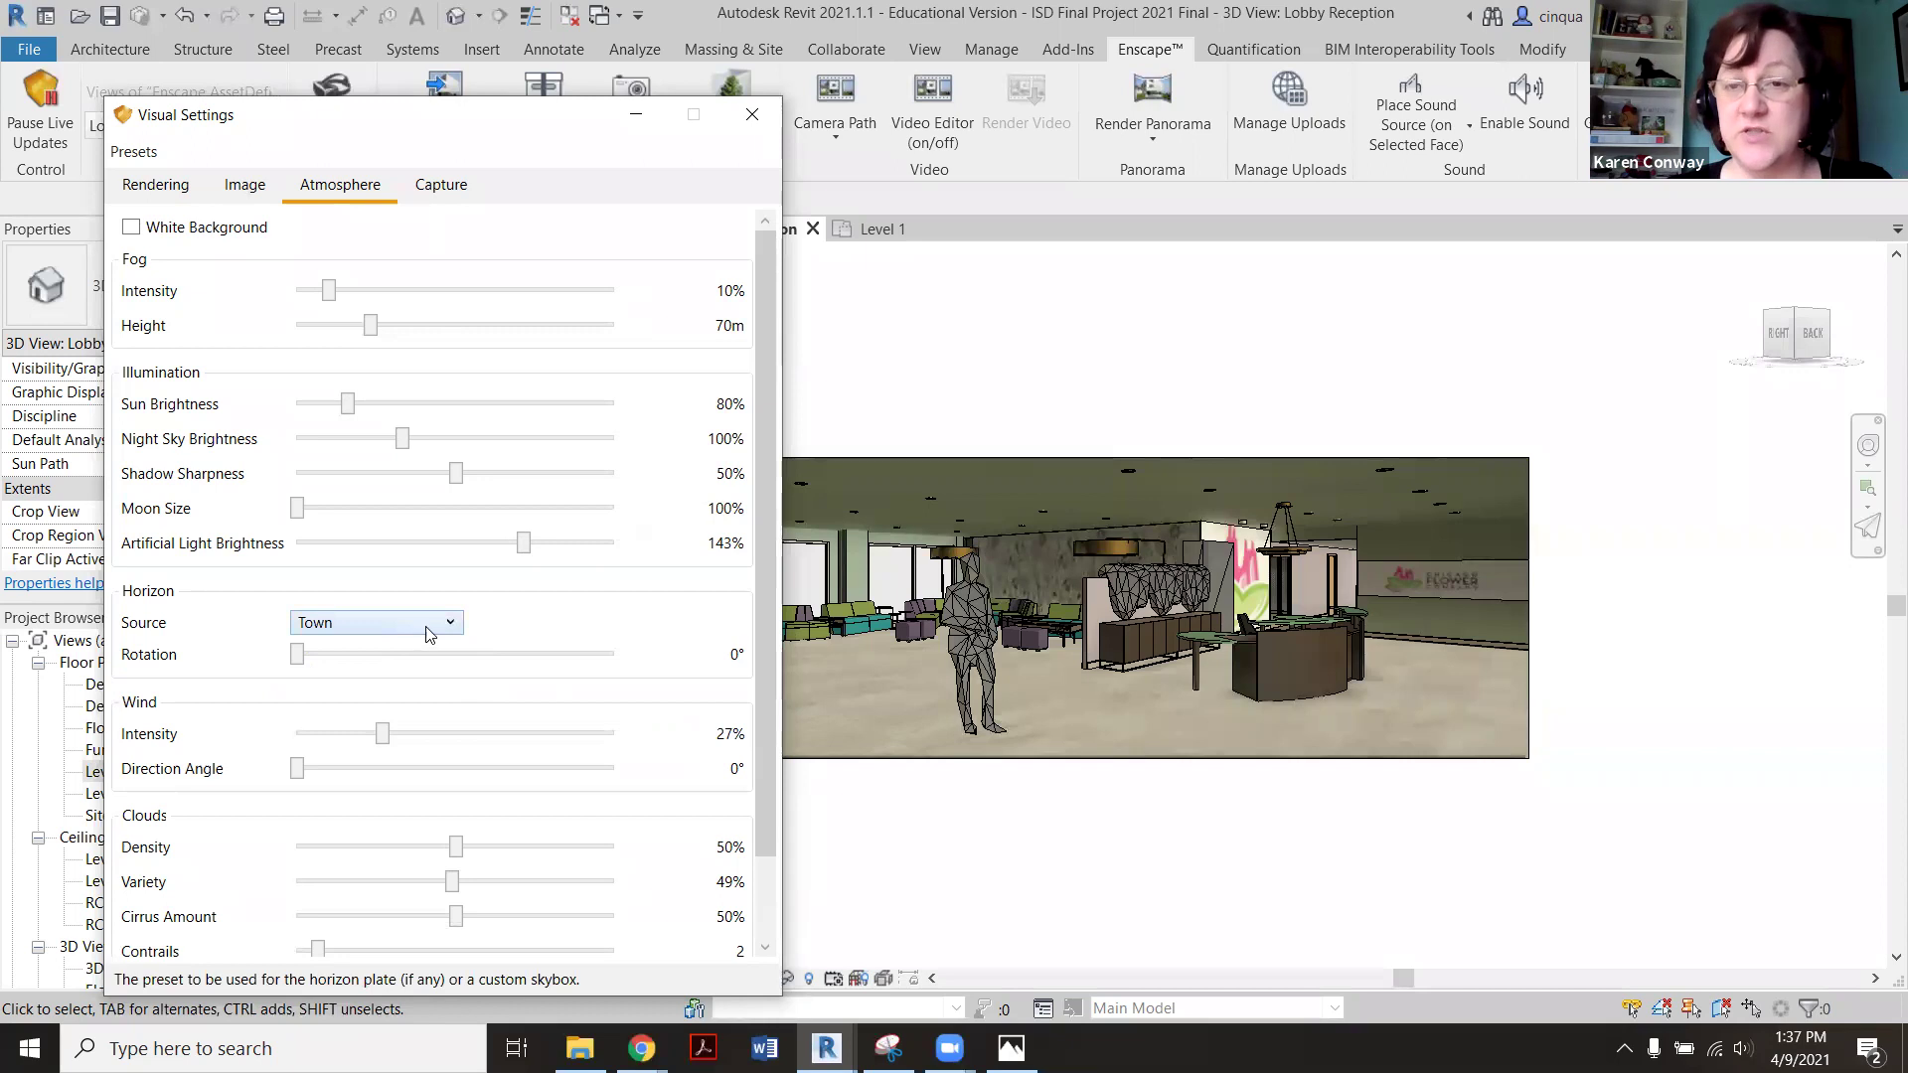
pyautogui.moveTo(771, 674); pyautogui.dragTo(774, 755)
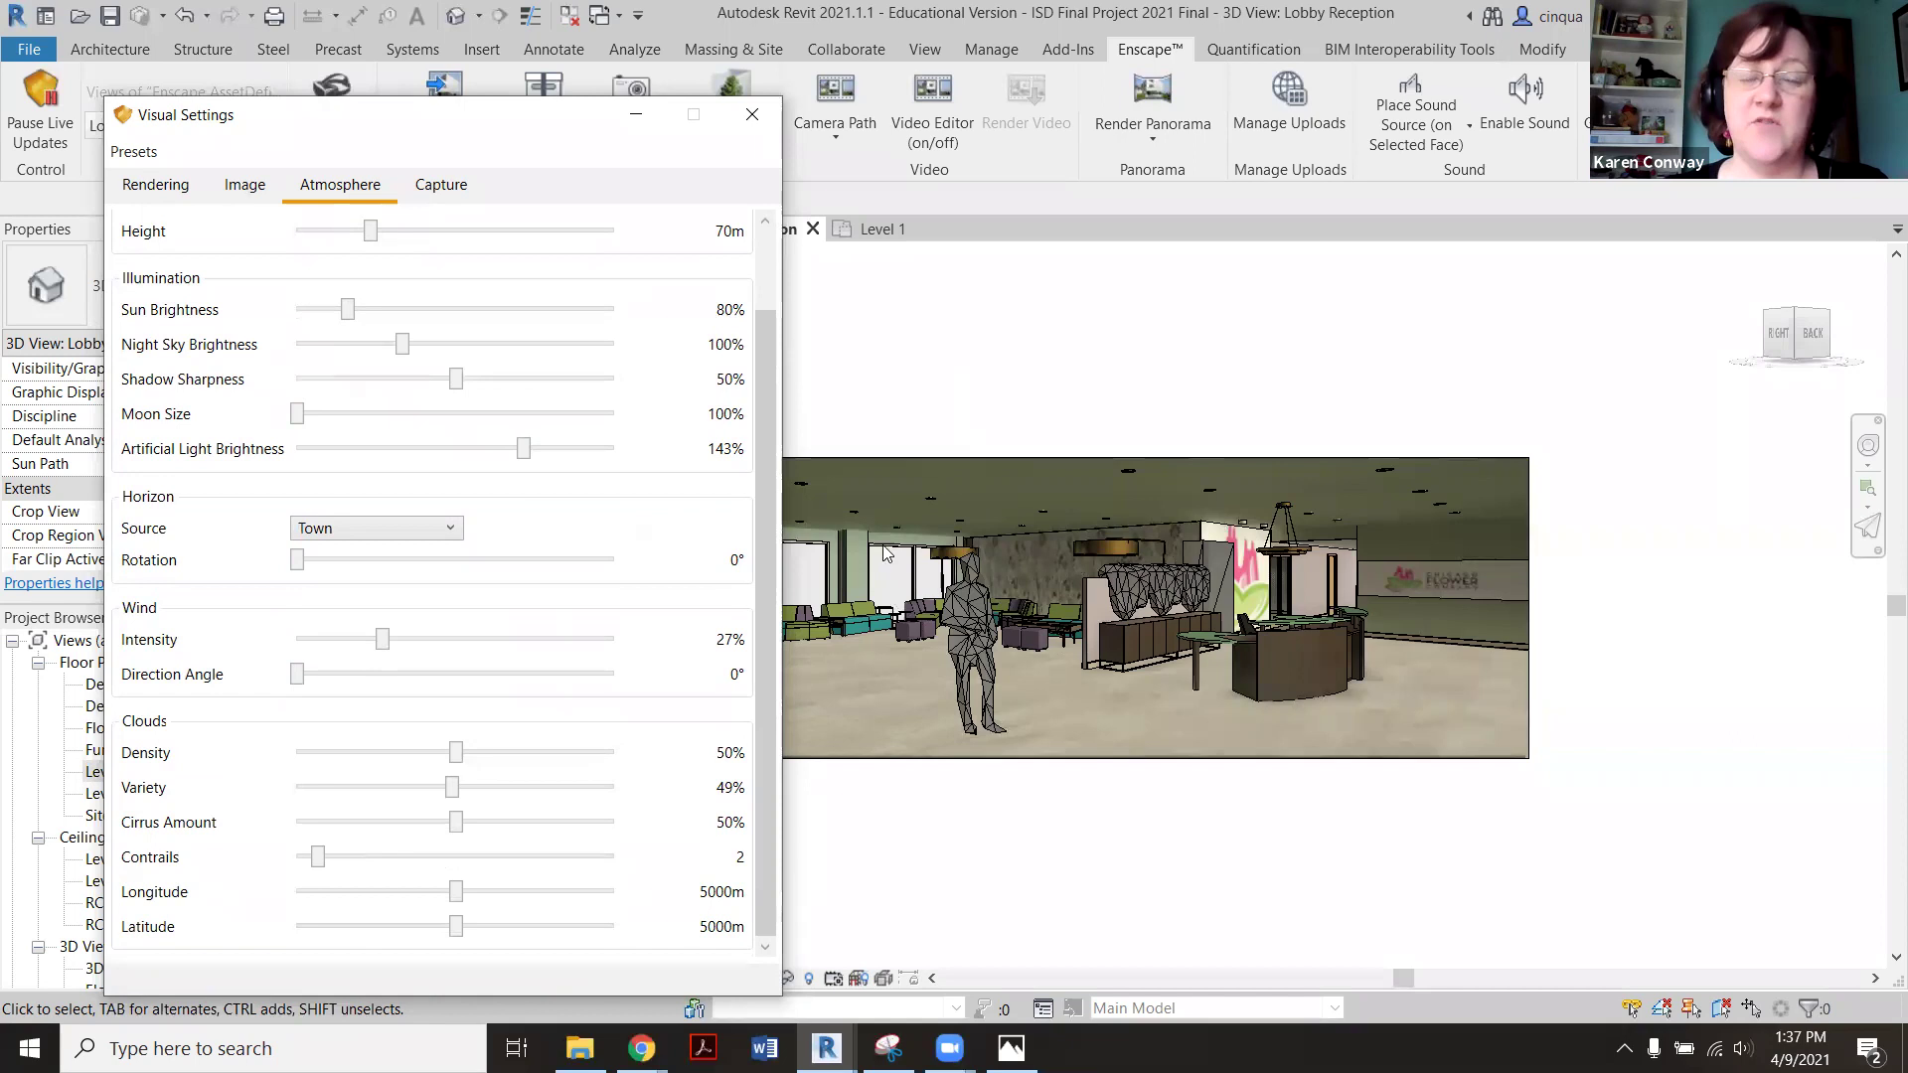
pyautogui.click(753, 114)
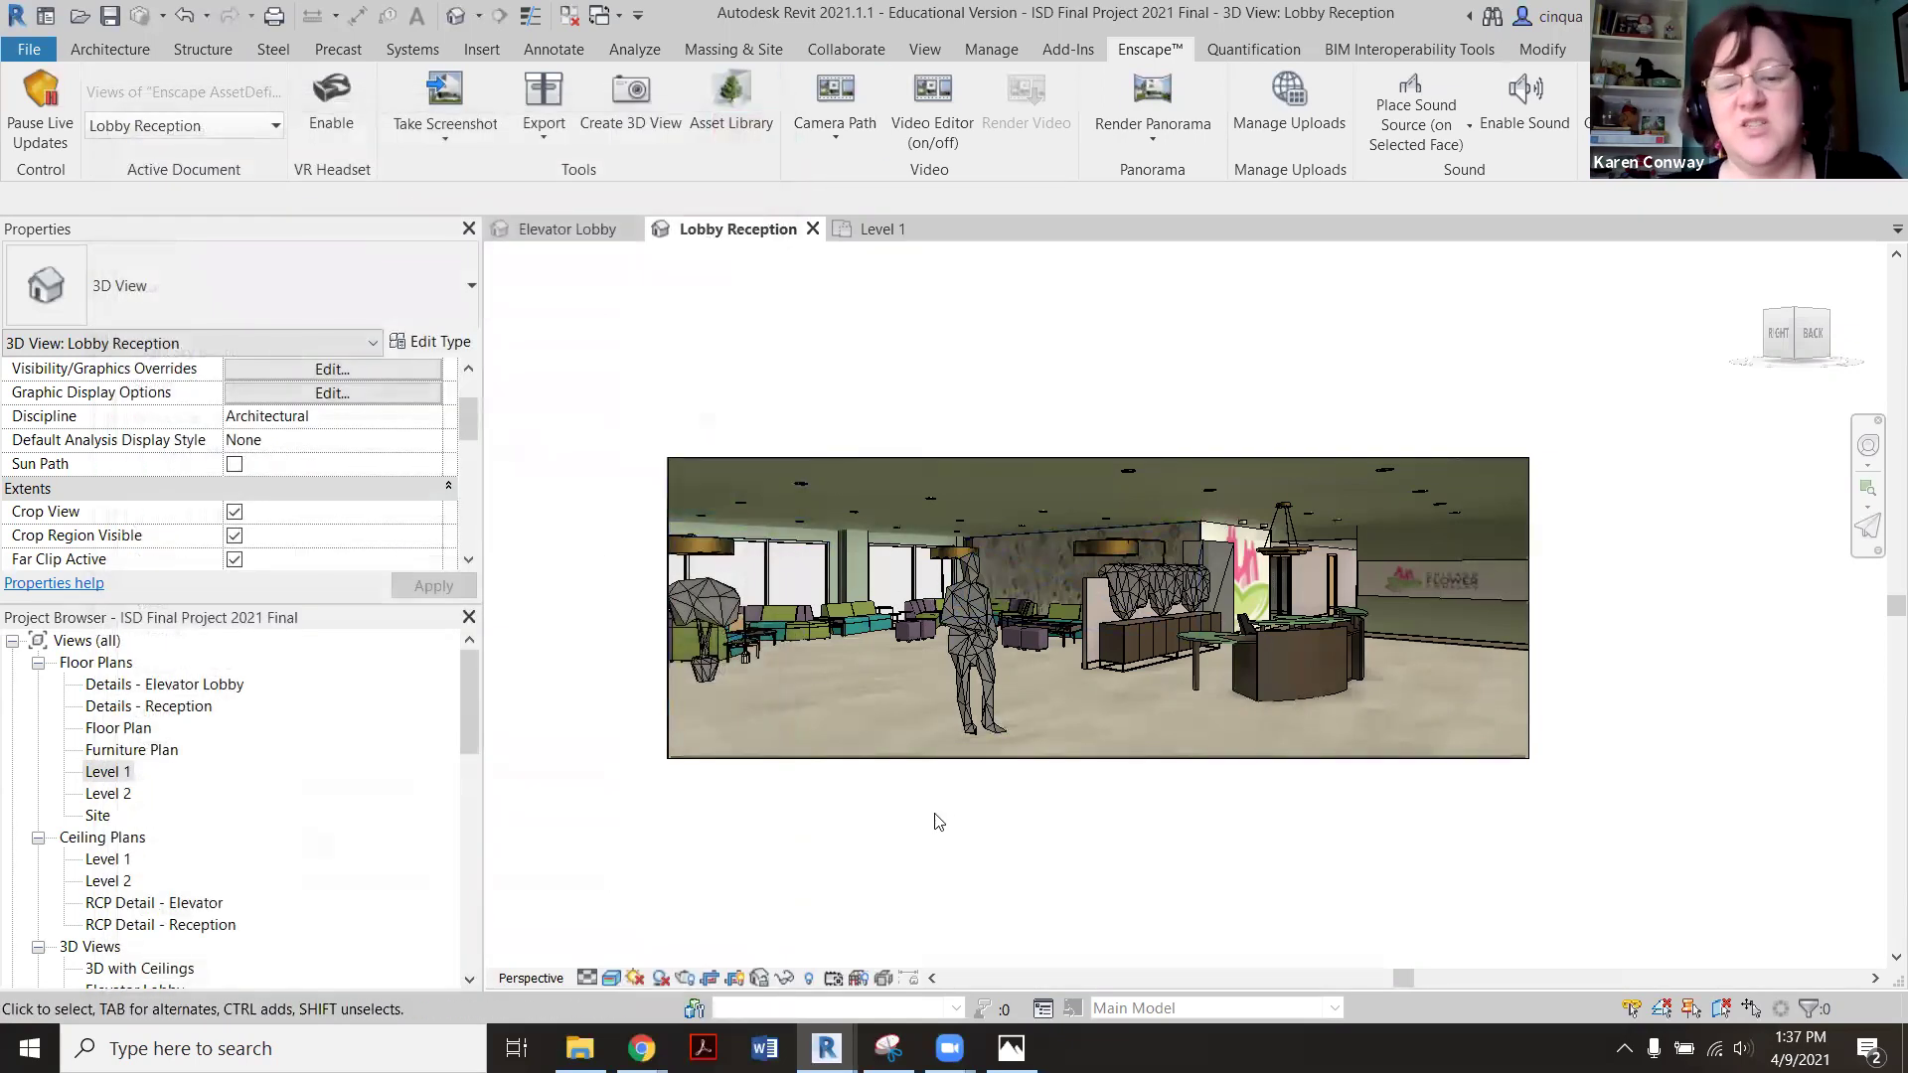
# Drag the standing person figure left toward the seating area and bring up the Enscape render.
pyautogui.click(966, 673)
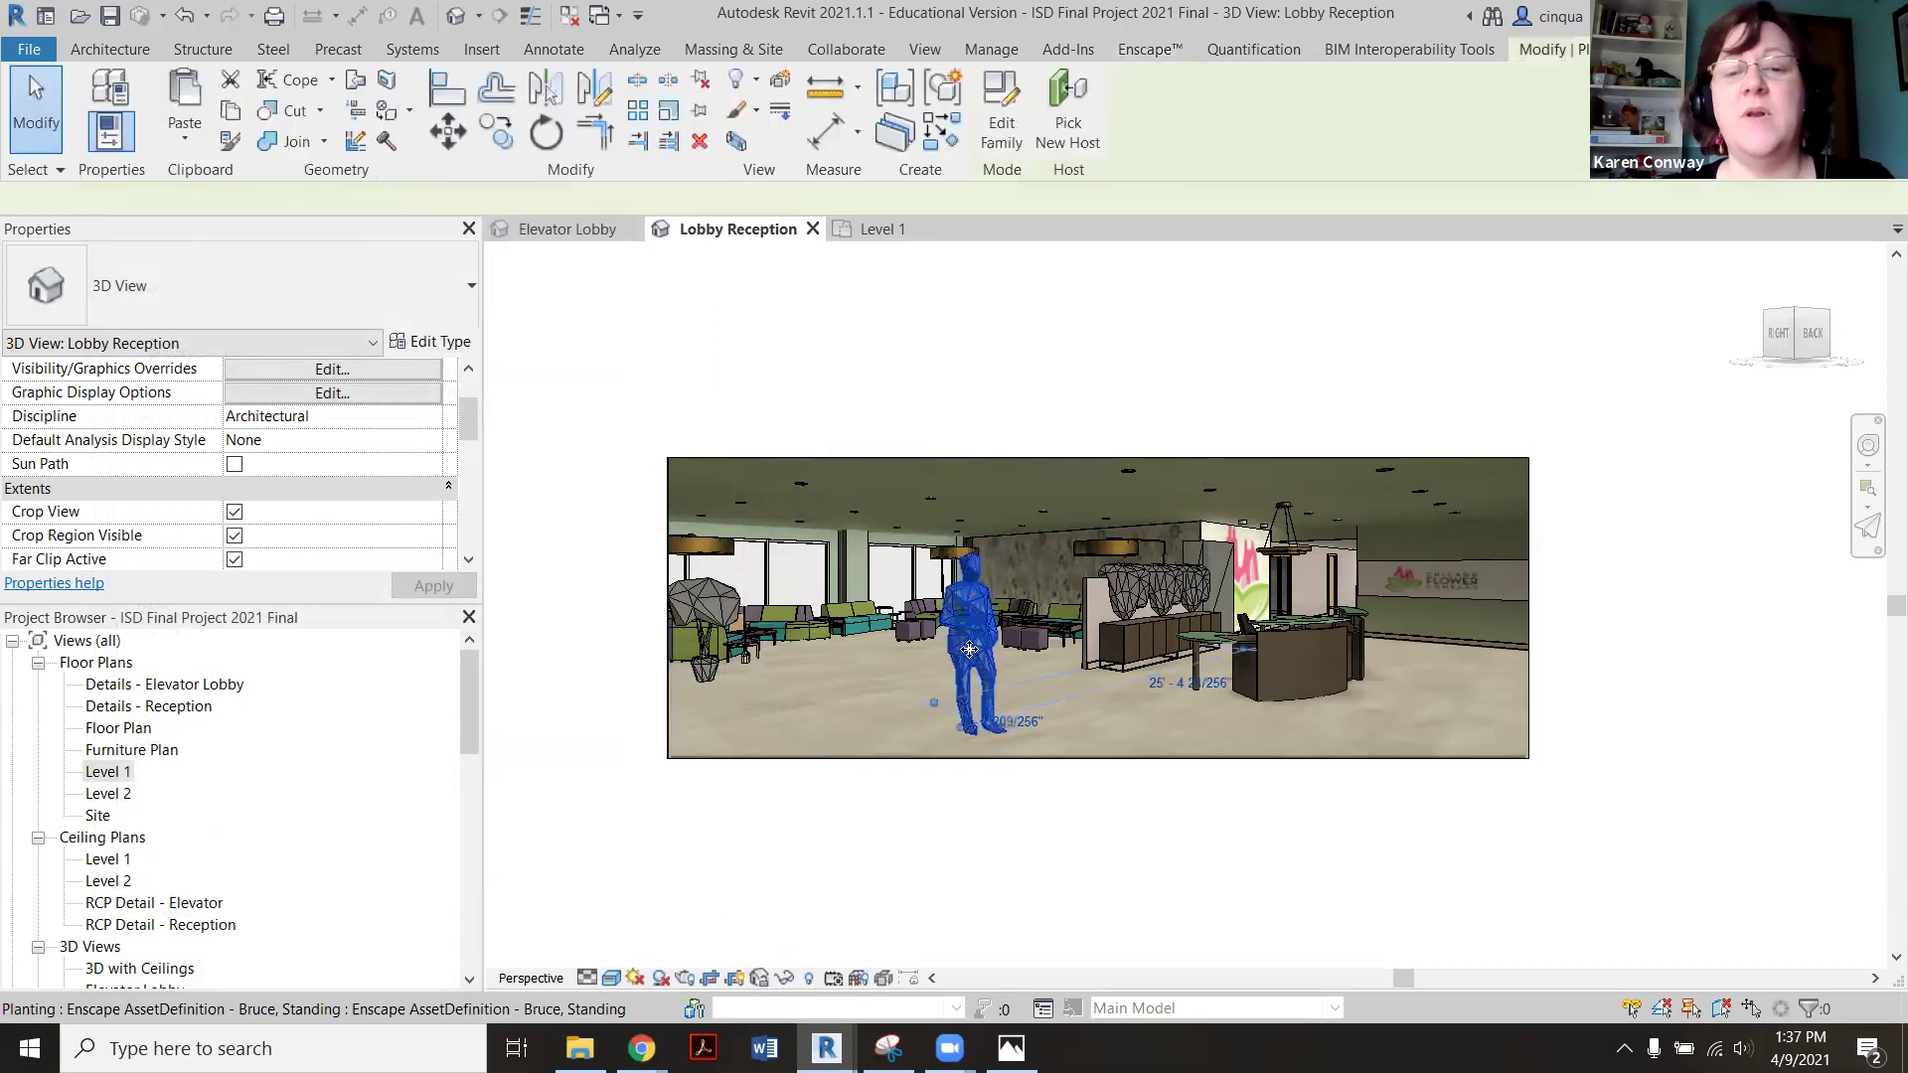
pyautogui.moveTo(945, 637); pyautogui.dragTo(861, 641)
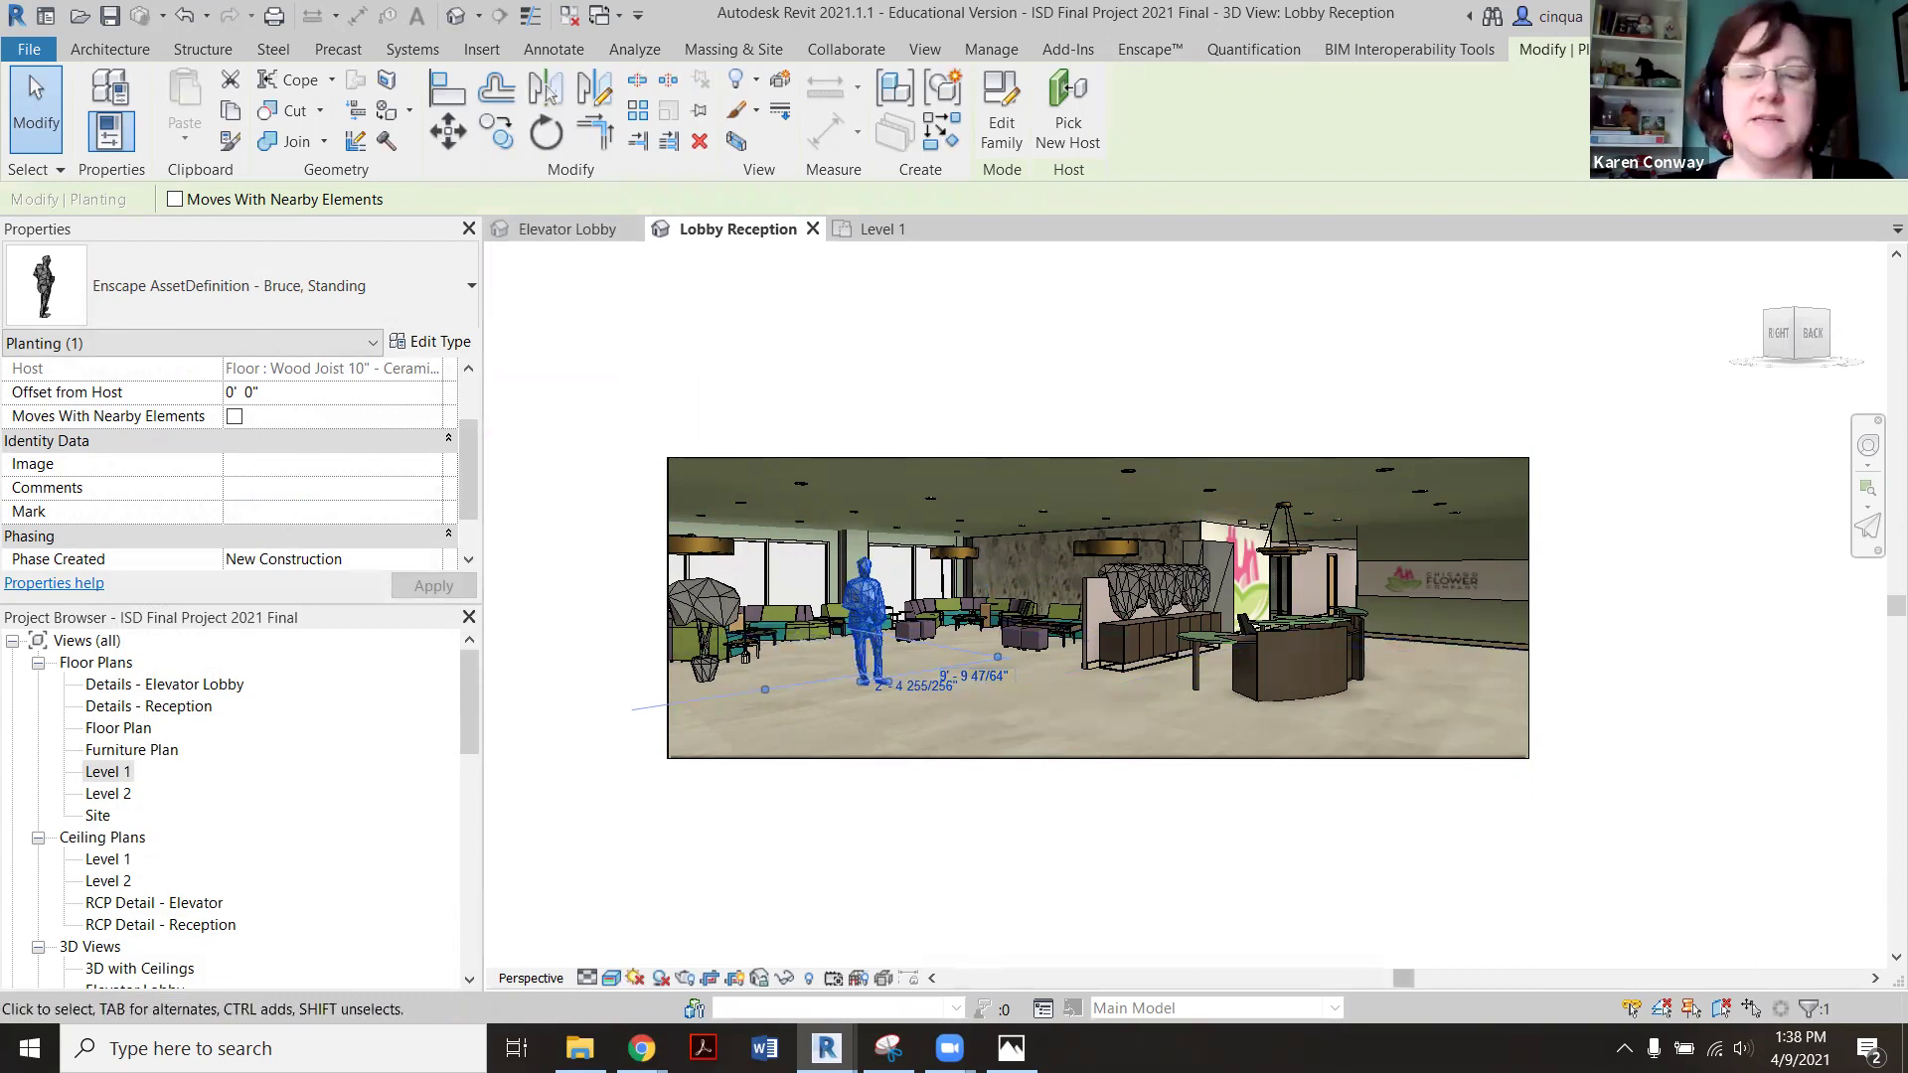
pyautogui.moveTo(826, 1049)
pyautogui.click(919, 969)
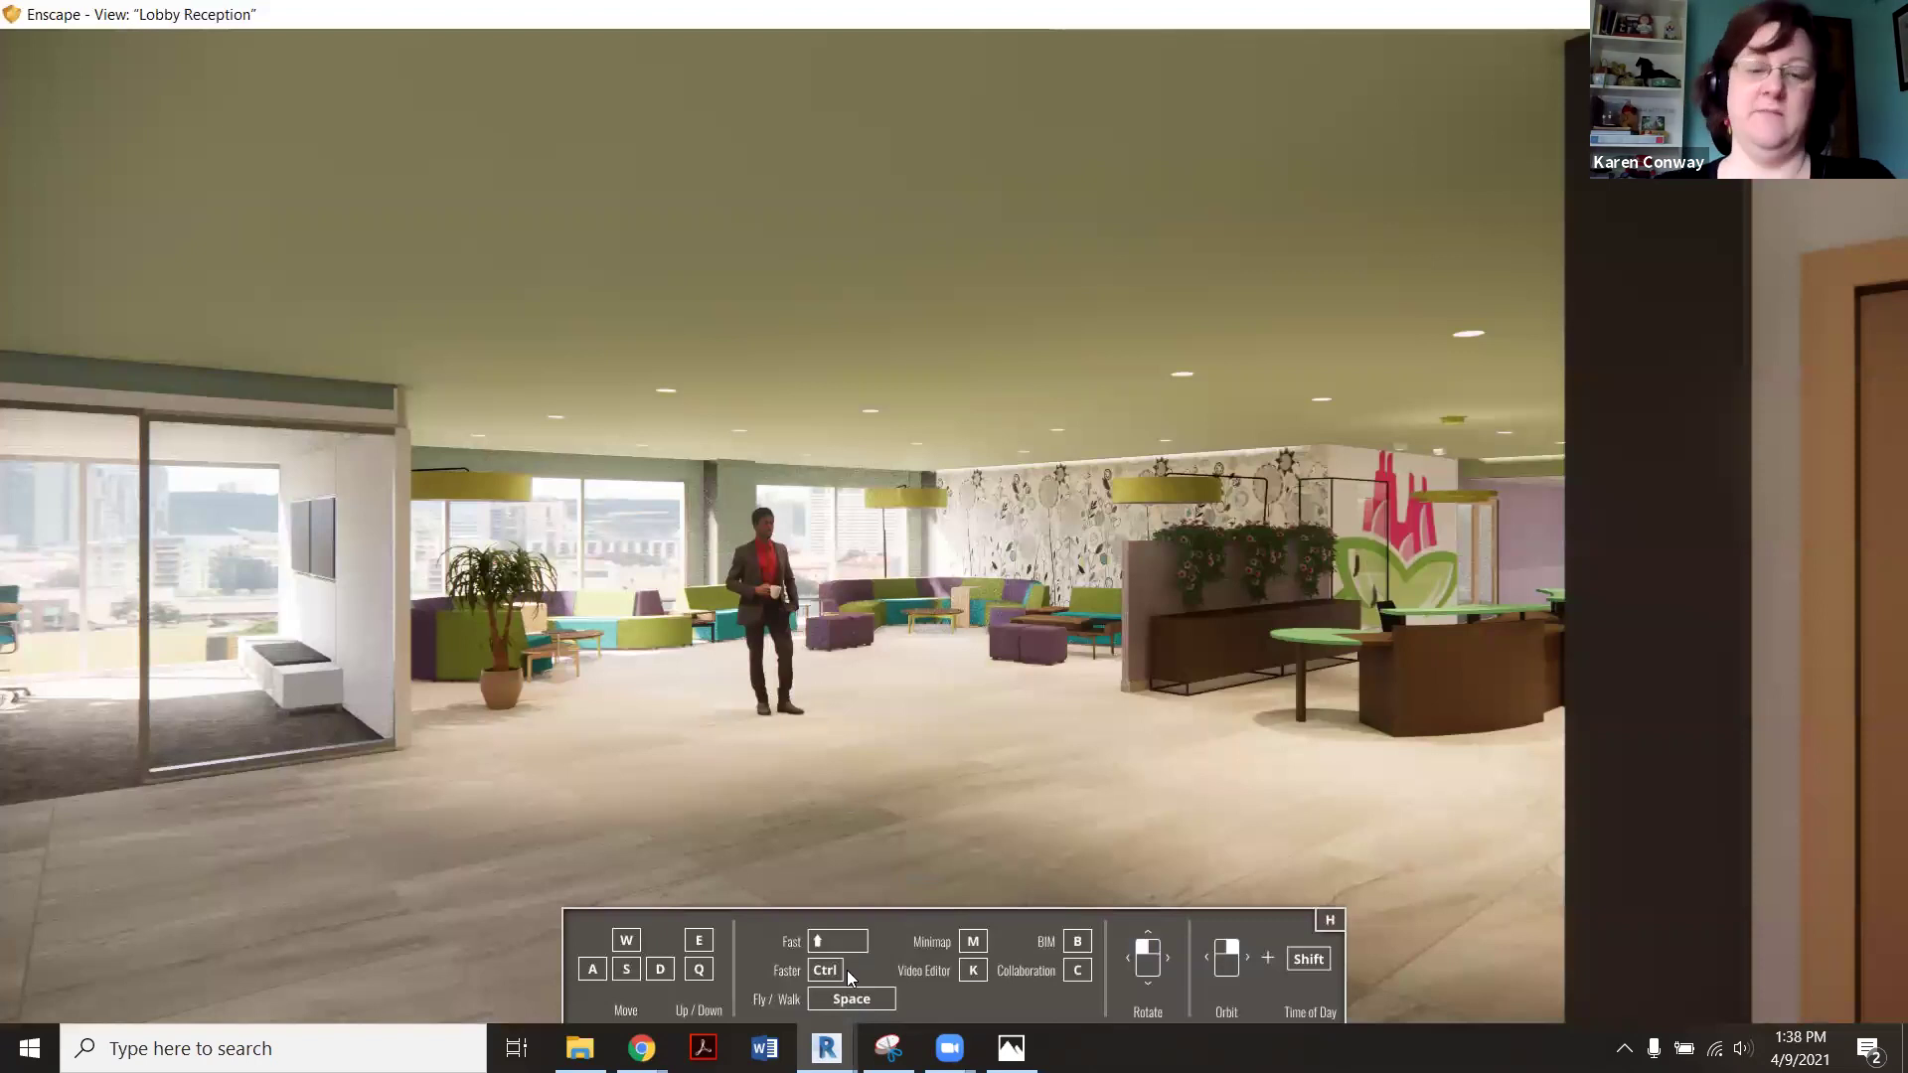
# Switch to Revit's Enscape ribbon tab, then back to the Enscape render to compare.
pyautogui.moveTo(826, 1048)
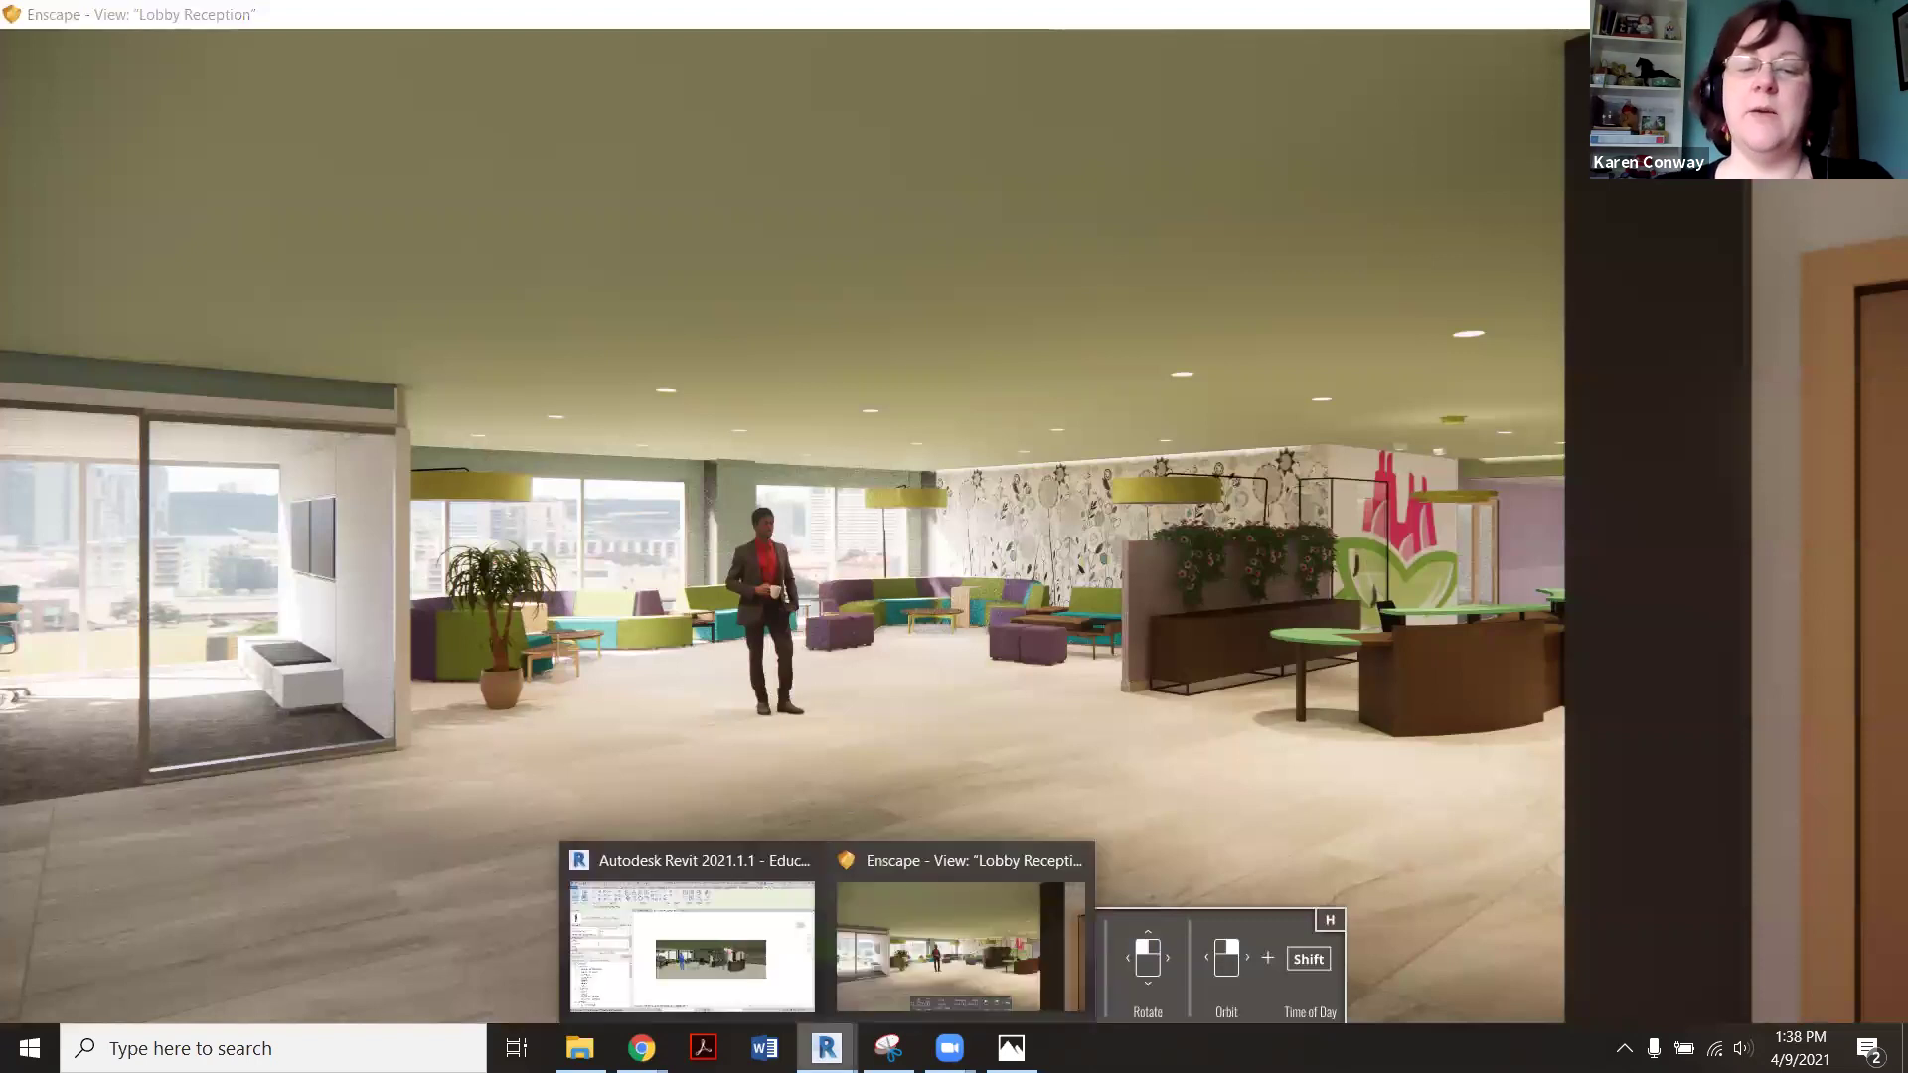
pyautogui.click(800, 994)
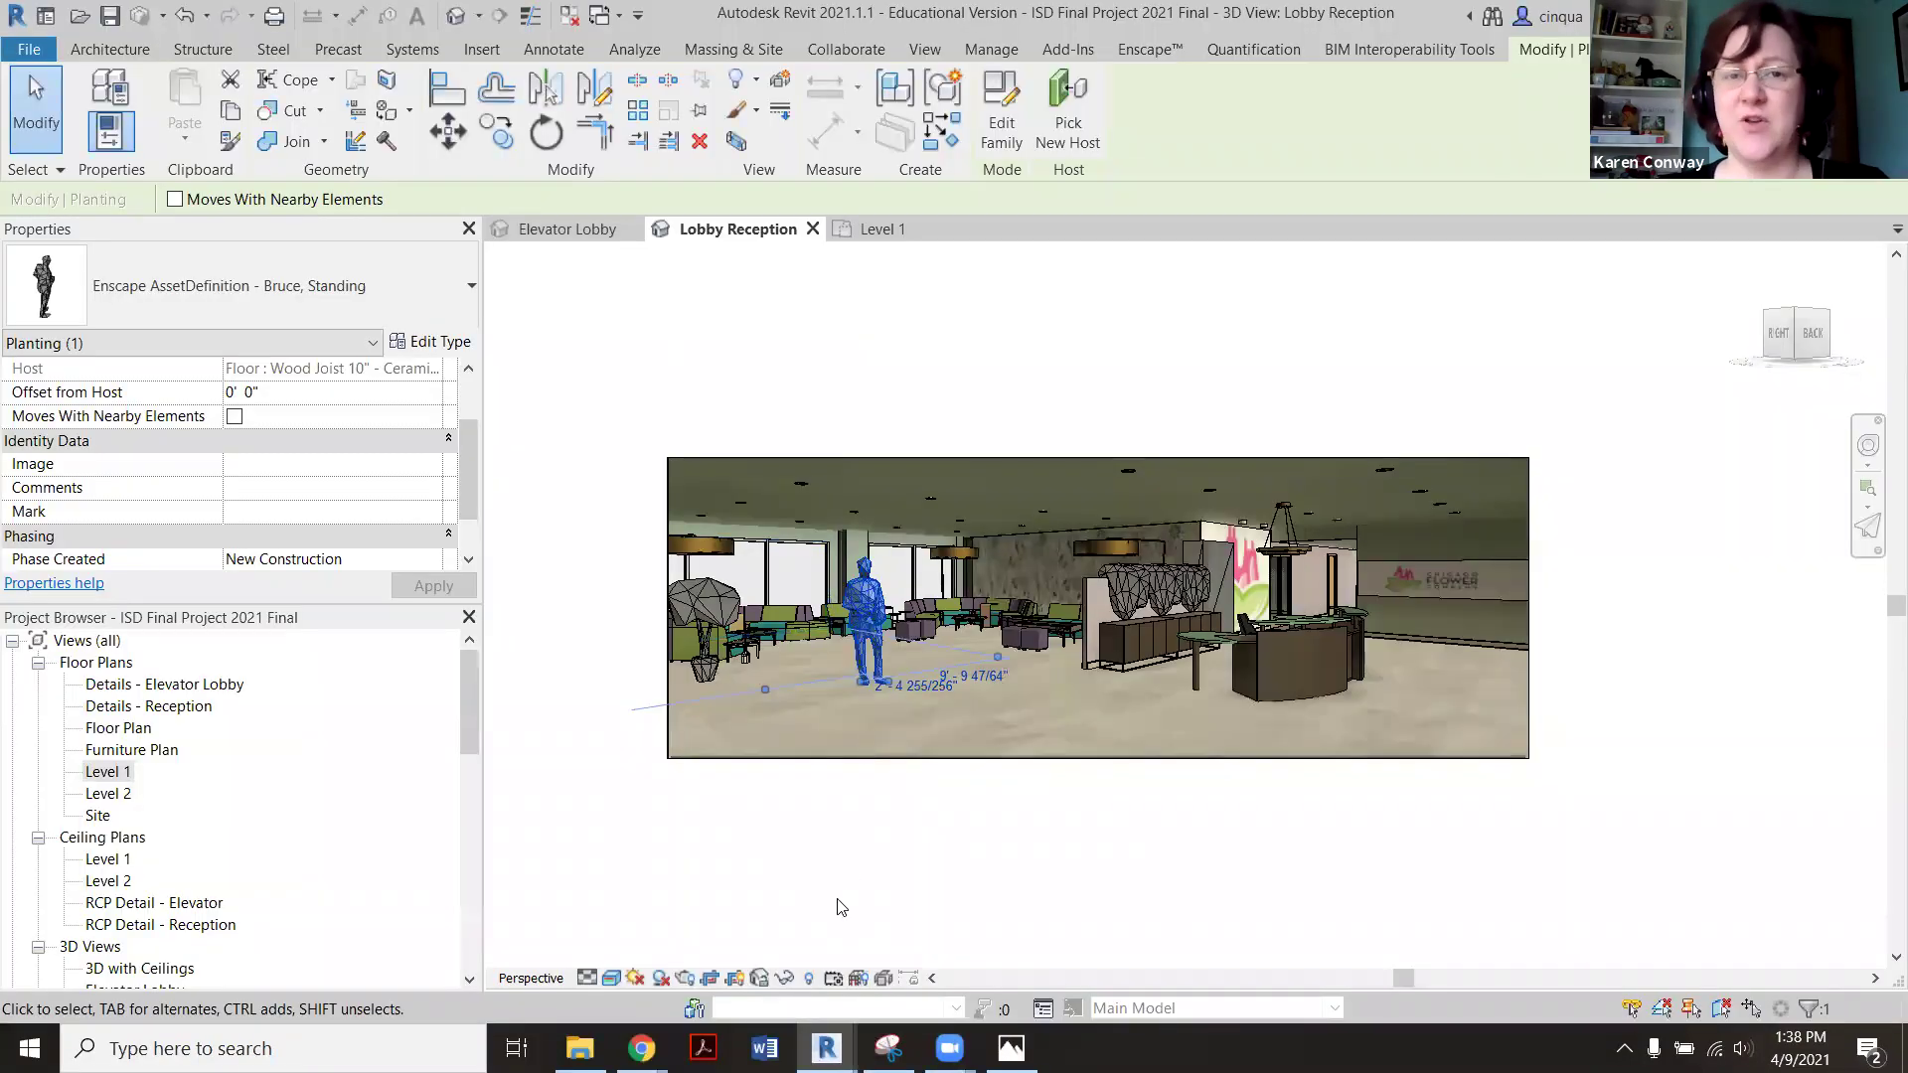
pyautogui.click(1134, 50)
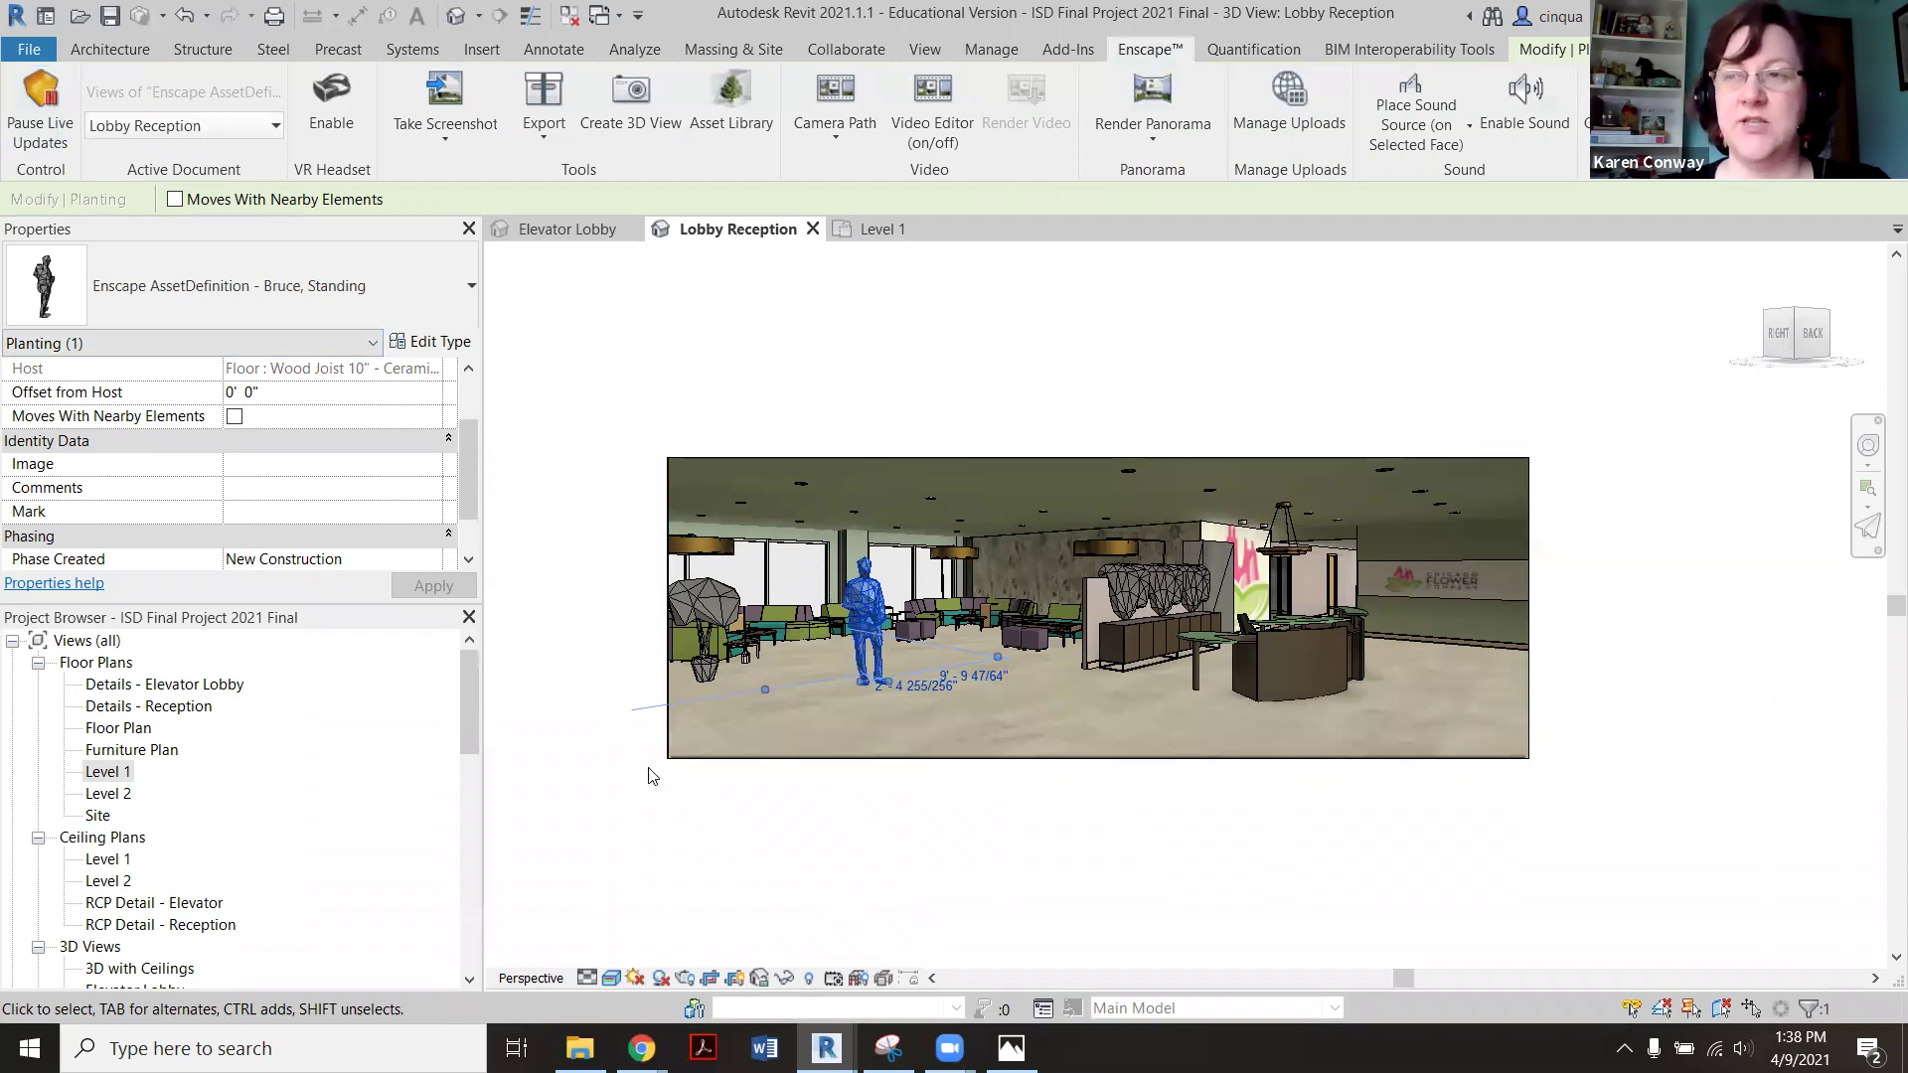
pyautogui.moveTo(889, 1047)
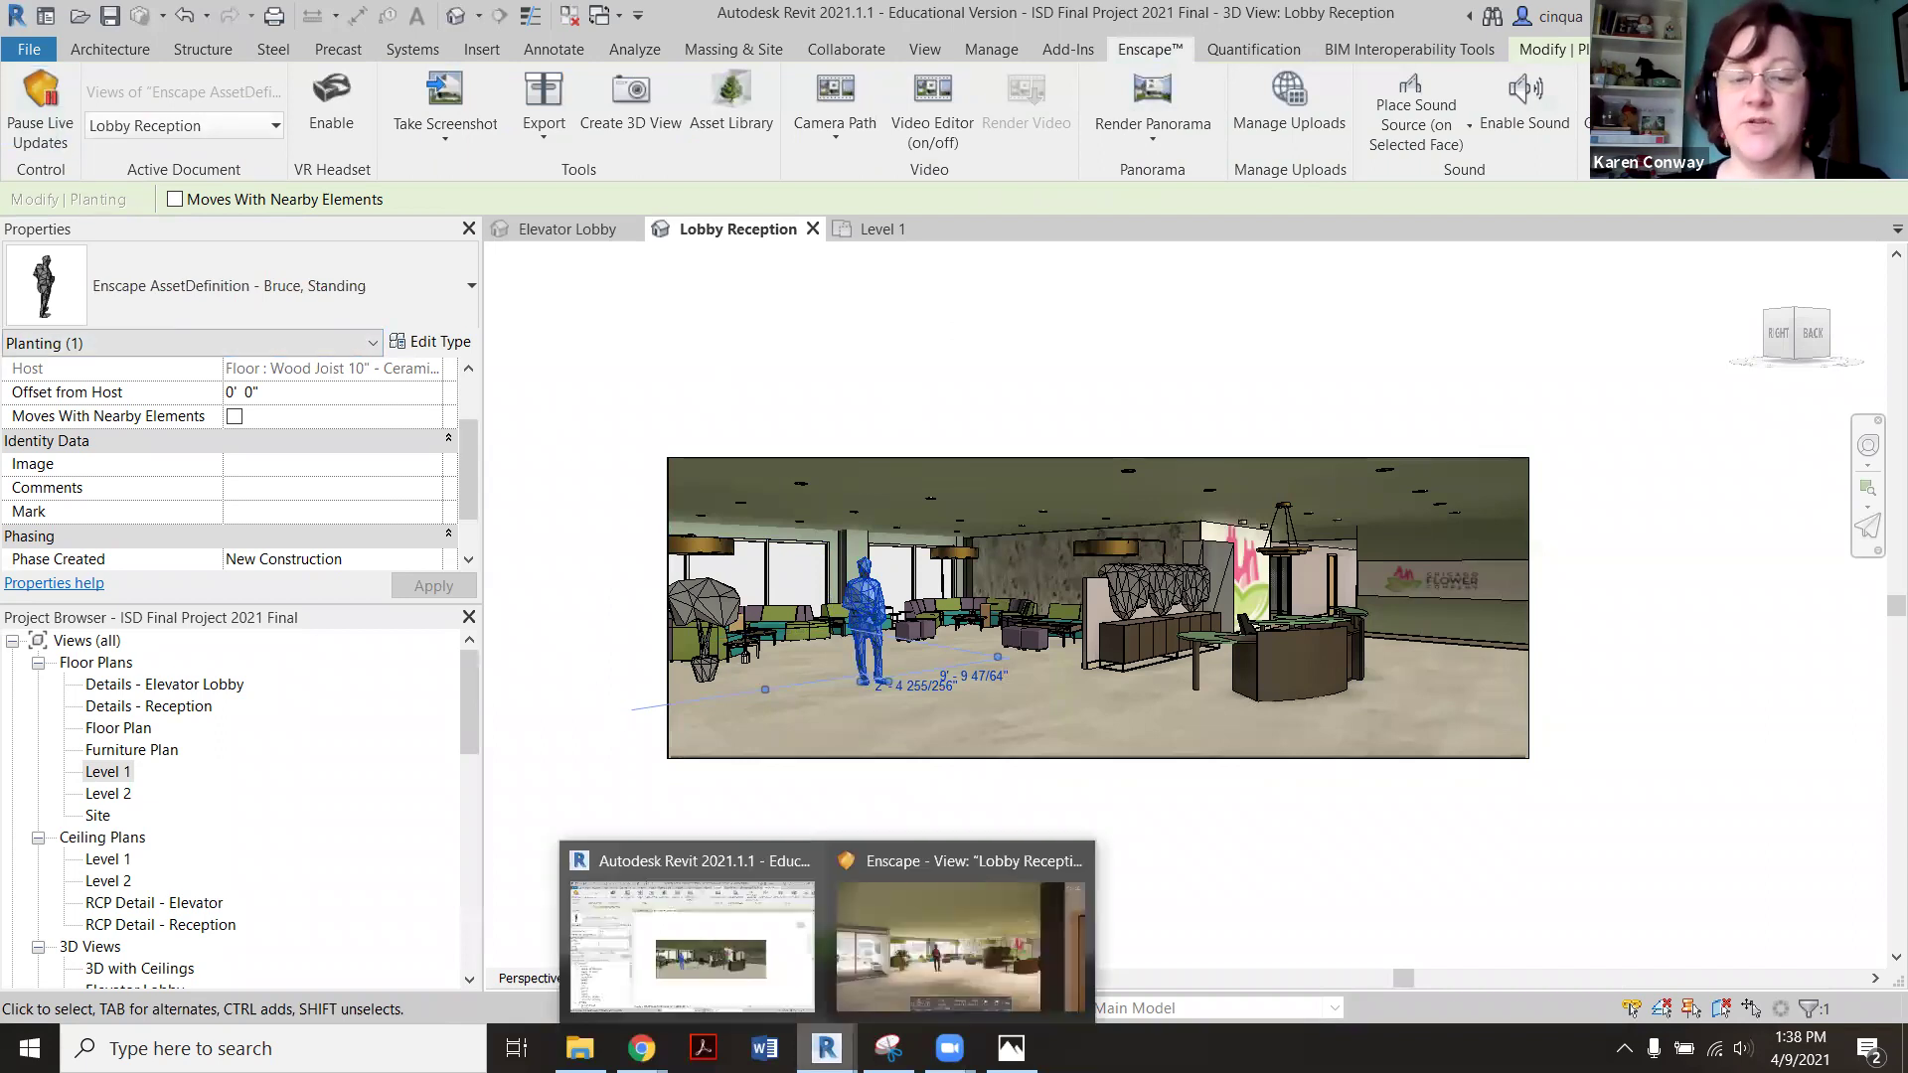
pyautogui.click(889, 978)
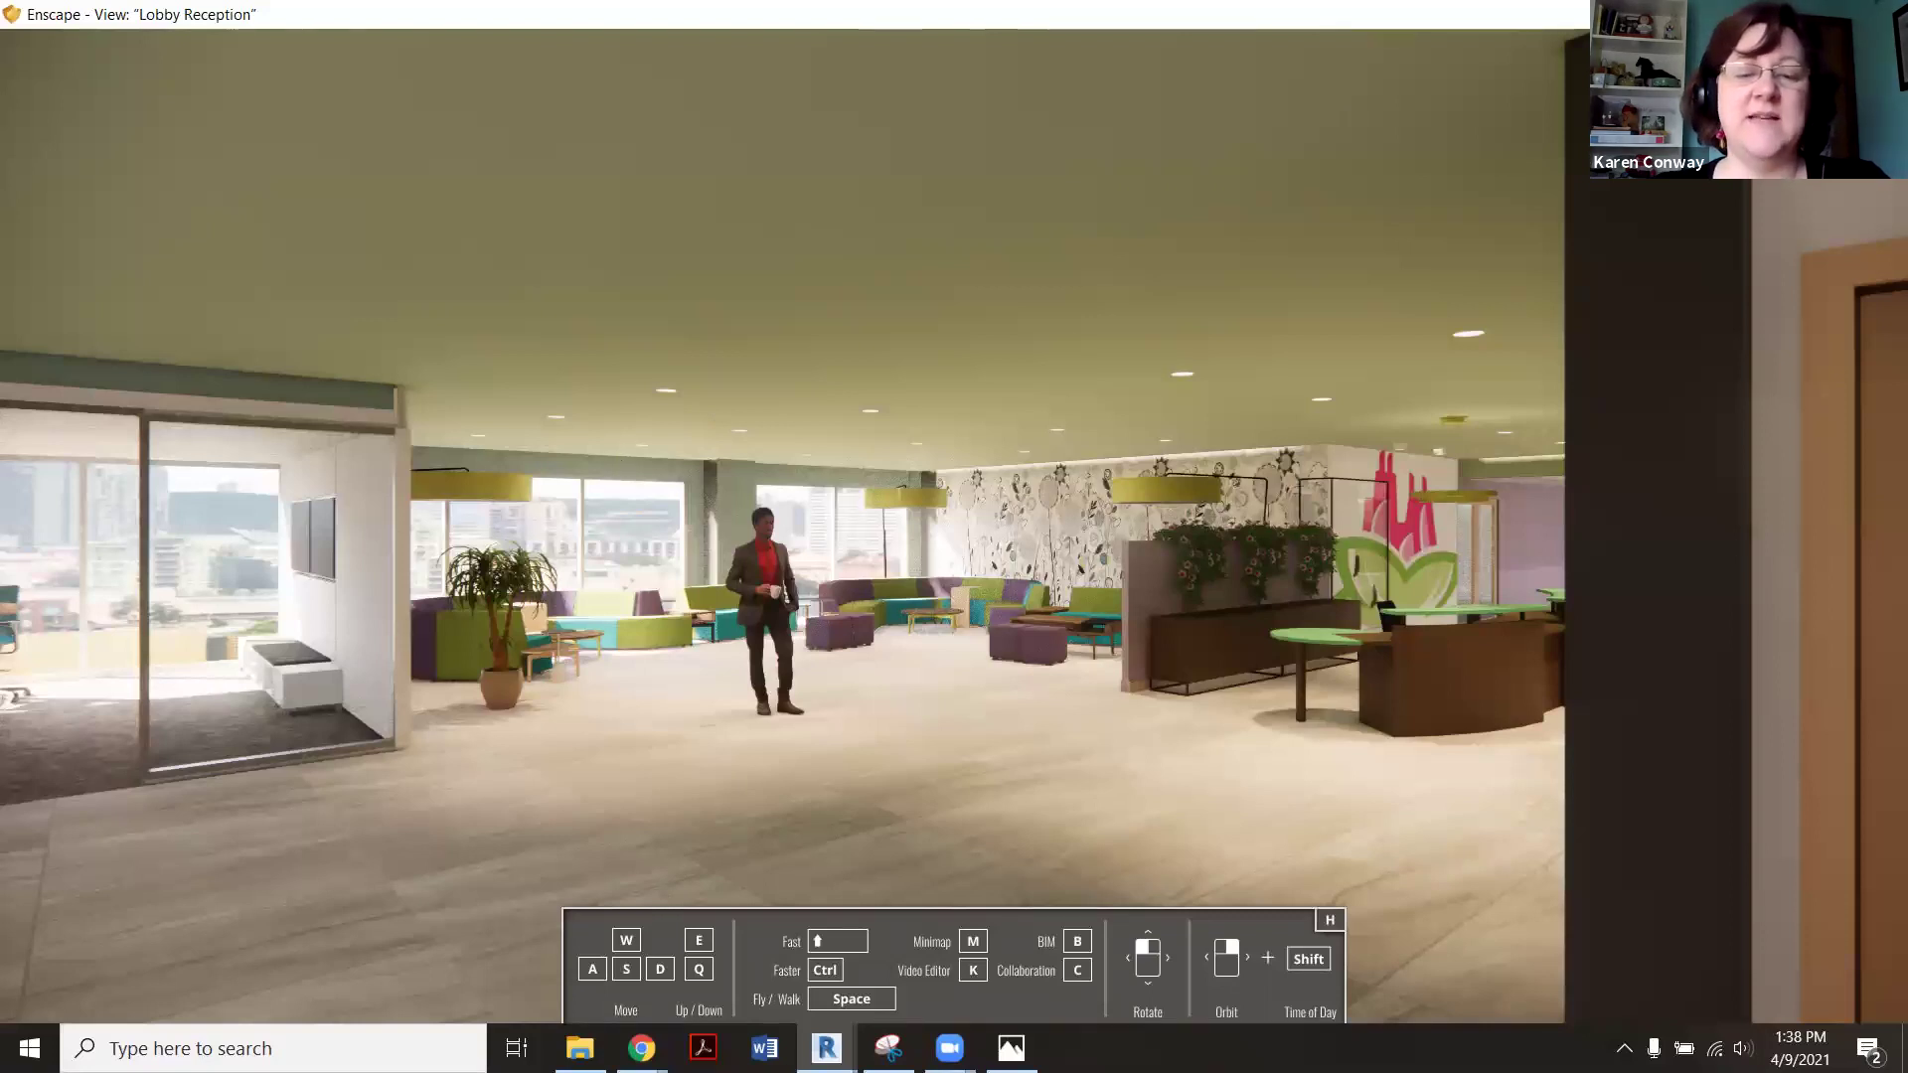
# Return to Revit's Lobby Reception view and deselect the person figure.
pyautogui.moveTo(826, 1047)
pyautogui.click(755, 968)
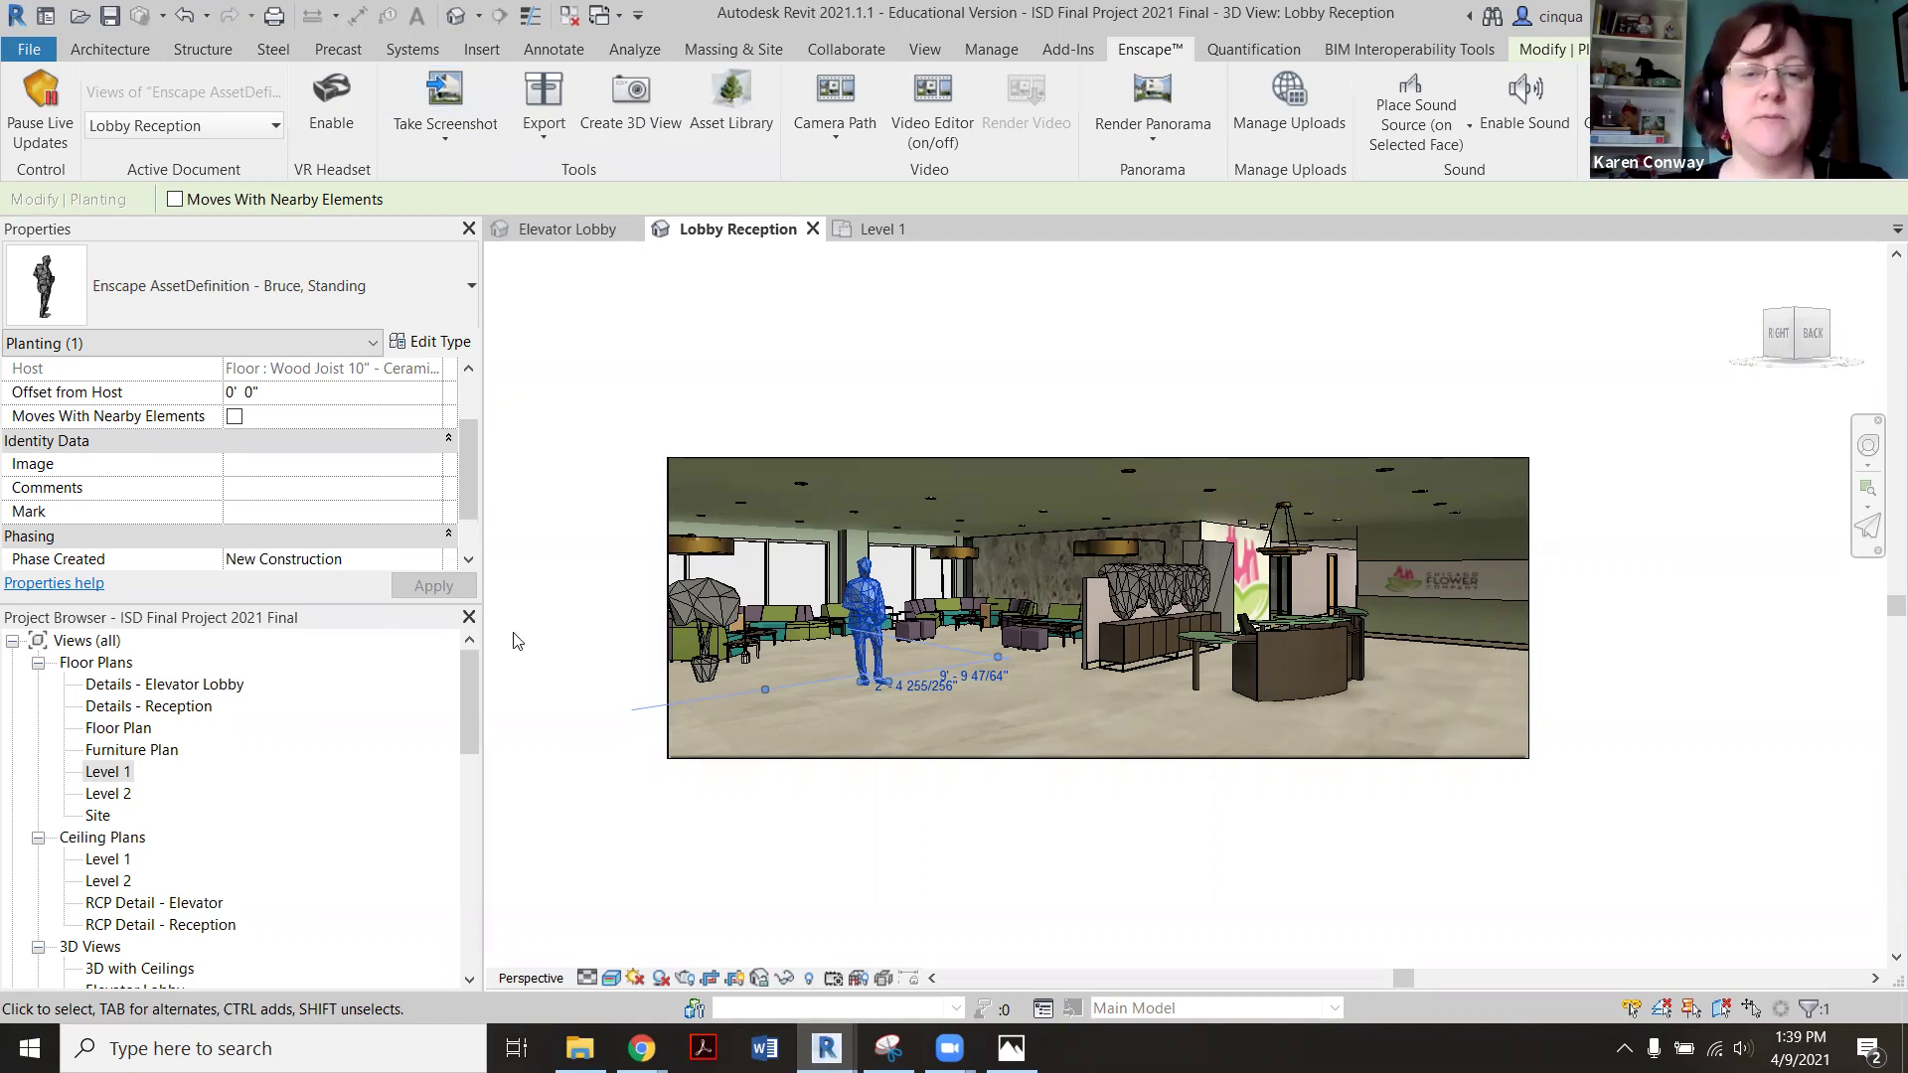
pyautogui.click(567, 545)
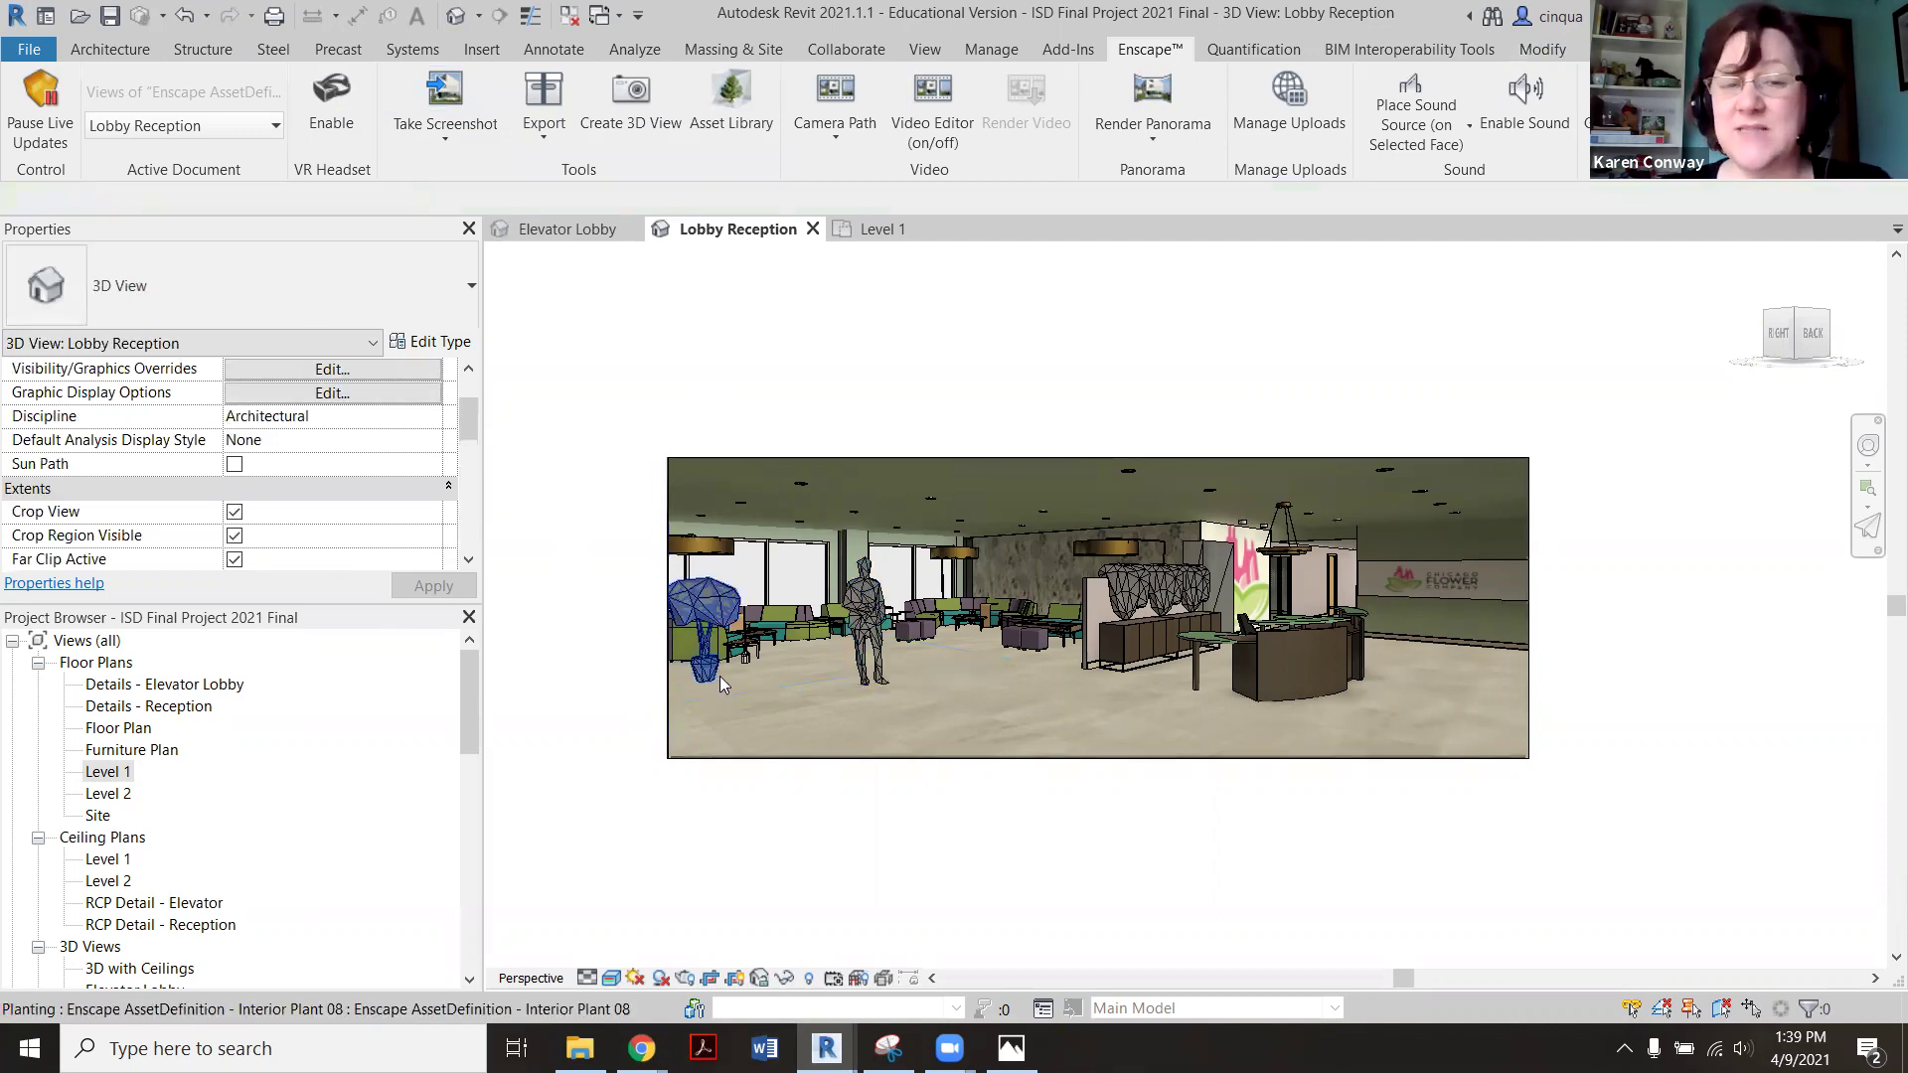